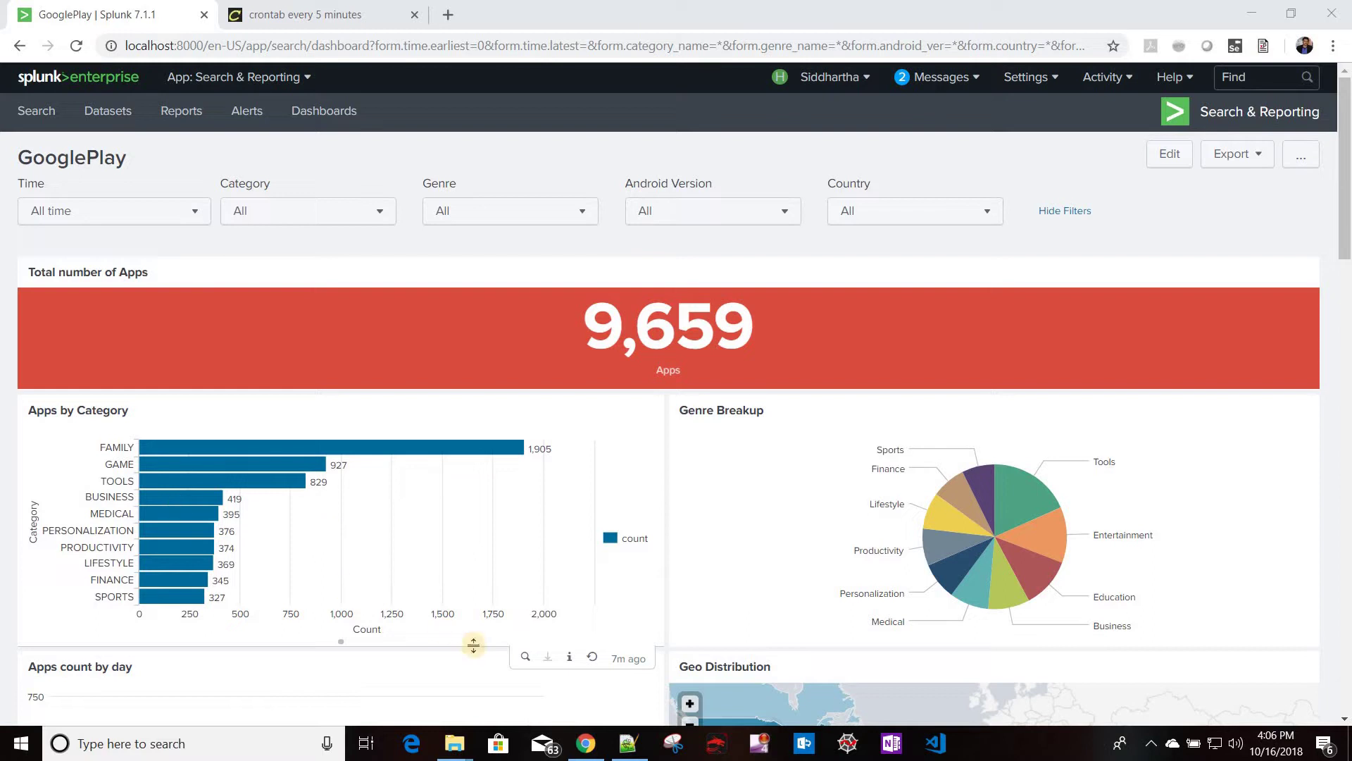
Step: Switch to Notepad++ and review the saved-search topics in discussion_points.txt, from creating a saved search to passing parameters
left_click(630, 745)
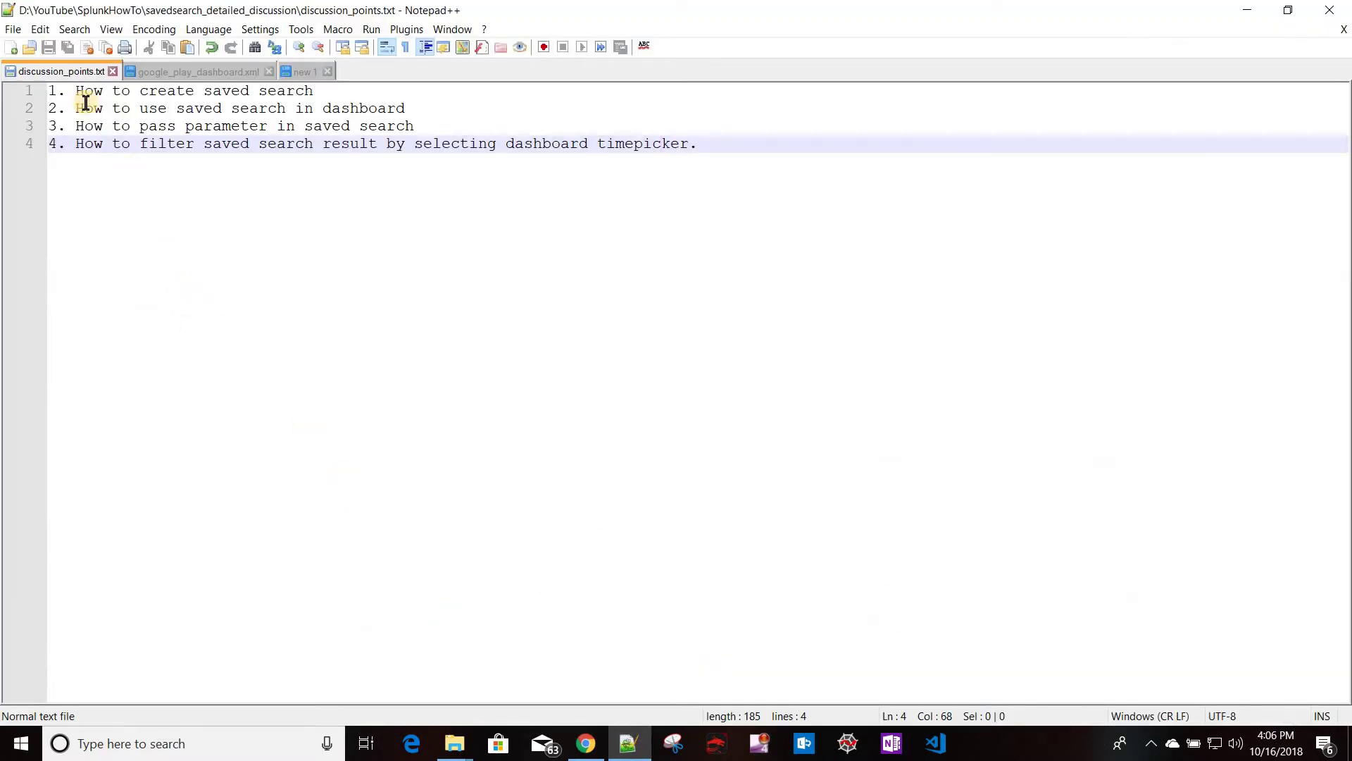
left_click_drag(75, 90, 331, 98)
key("Right")
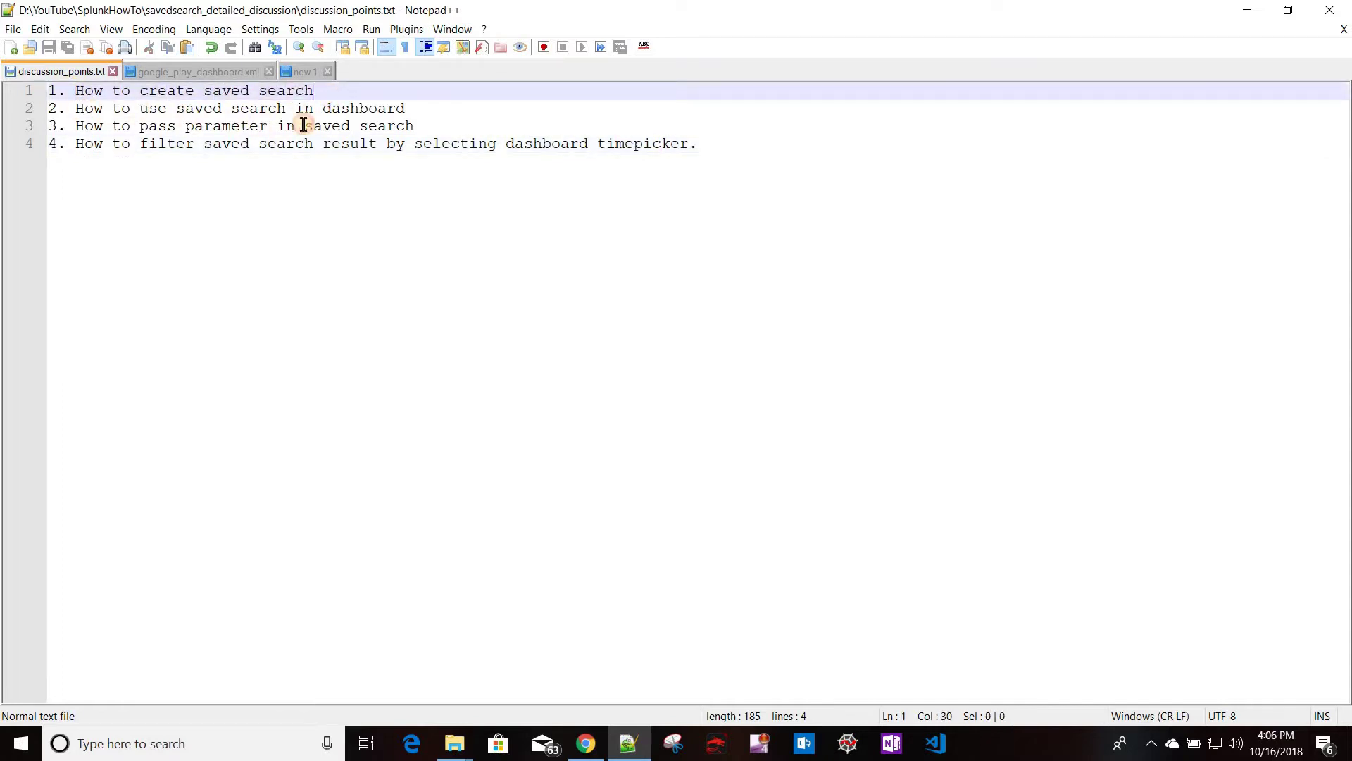
left_click_drag(85, 108, 437, 110)
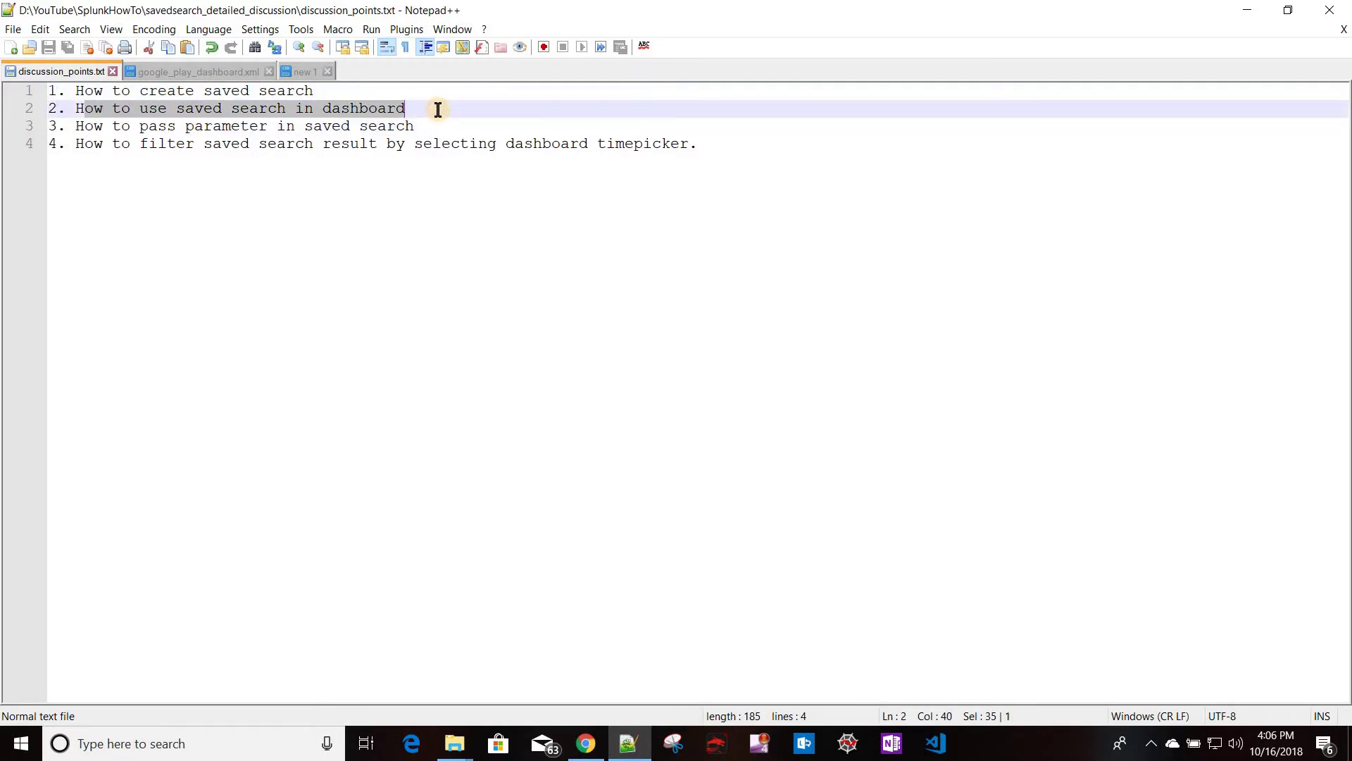
left_click(78, 127)
left_click_drag(254, 129, 414, 131)
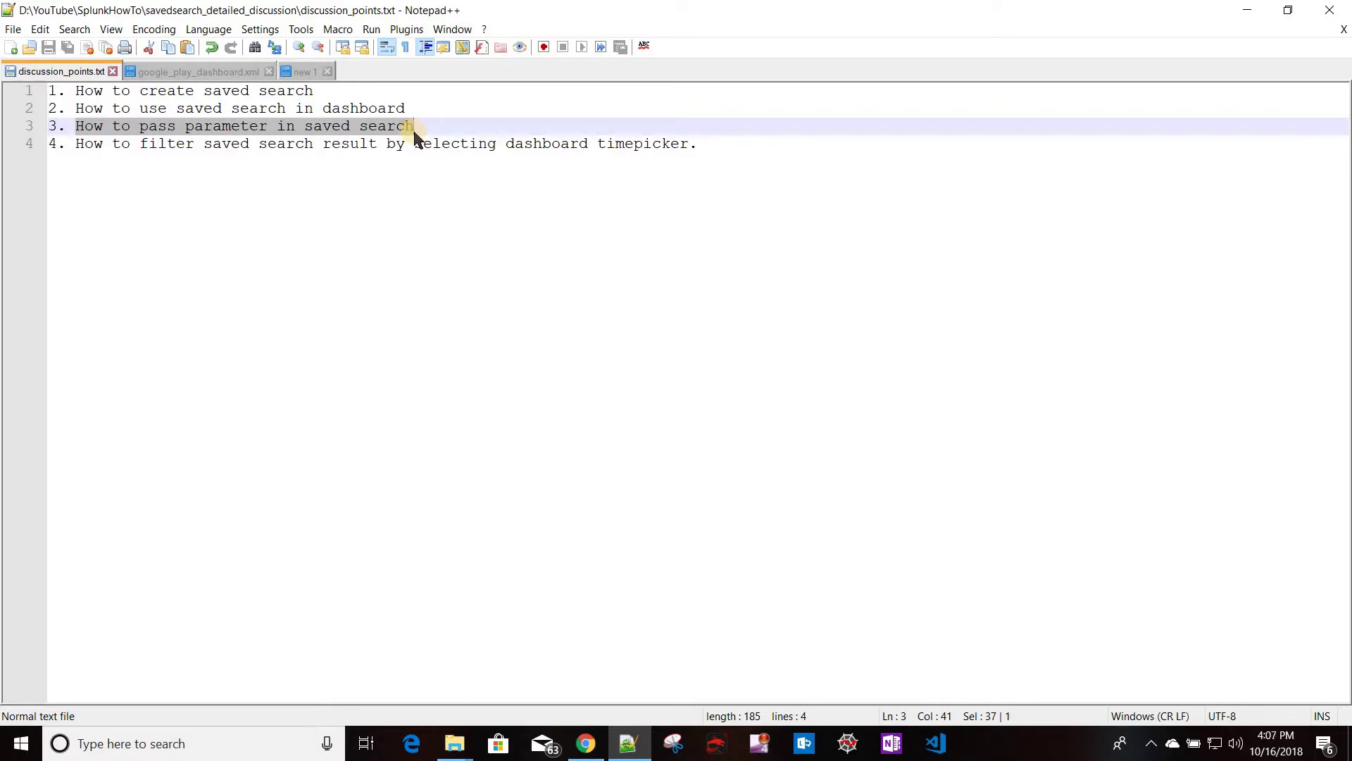
left_click(423, 130)
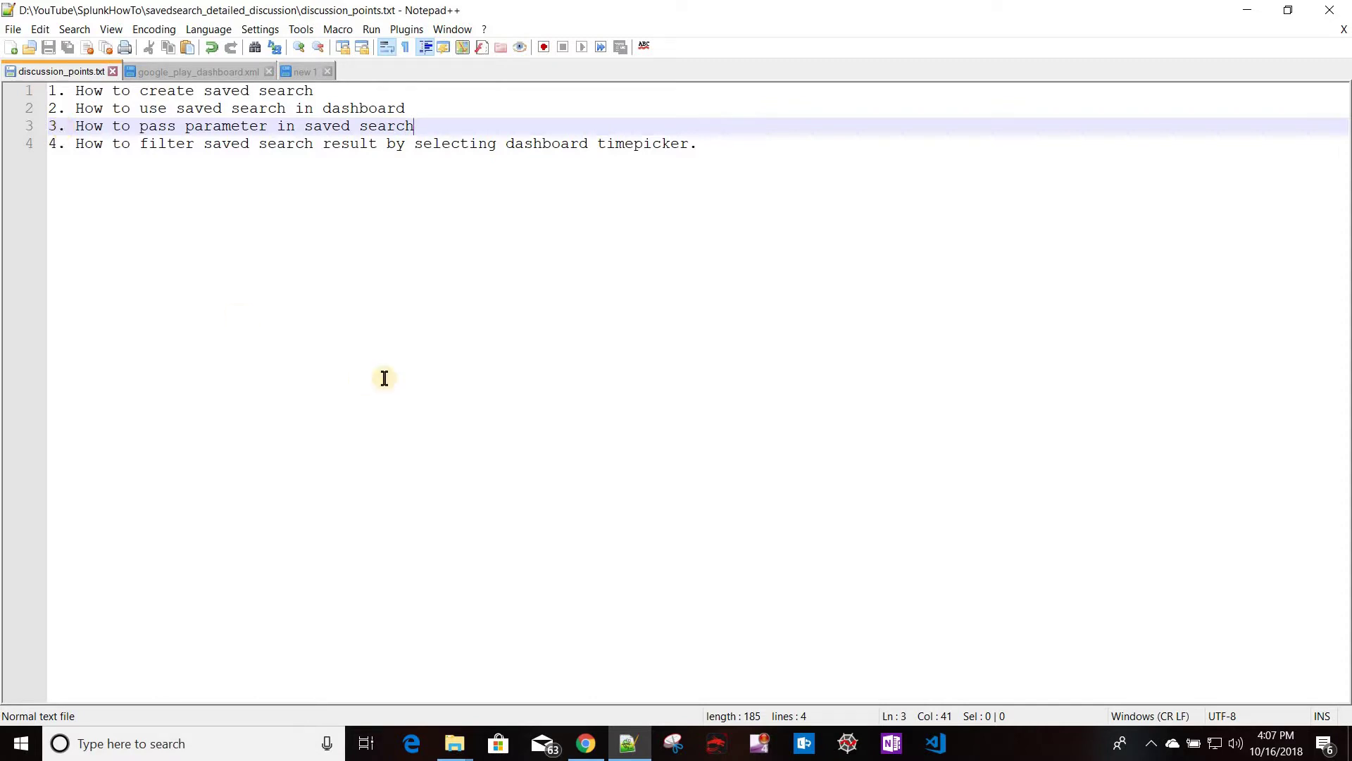
Step: Switch to Chrome and look through the GooglePlay dashboard's panels, from the total number of apps to the event details
left_click(578, 751)
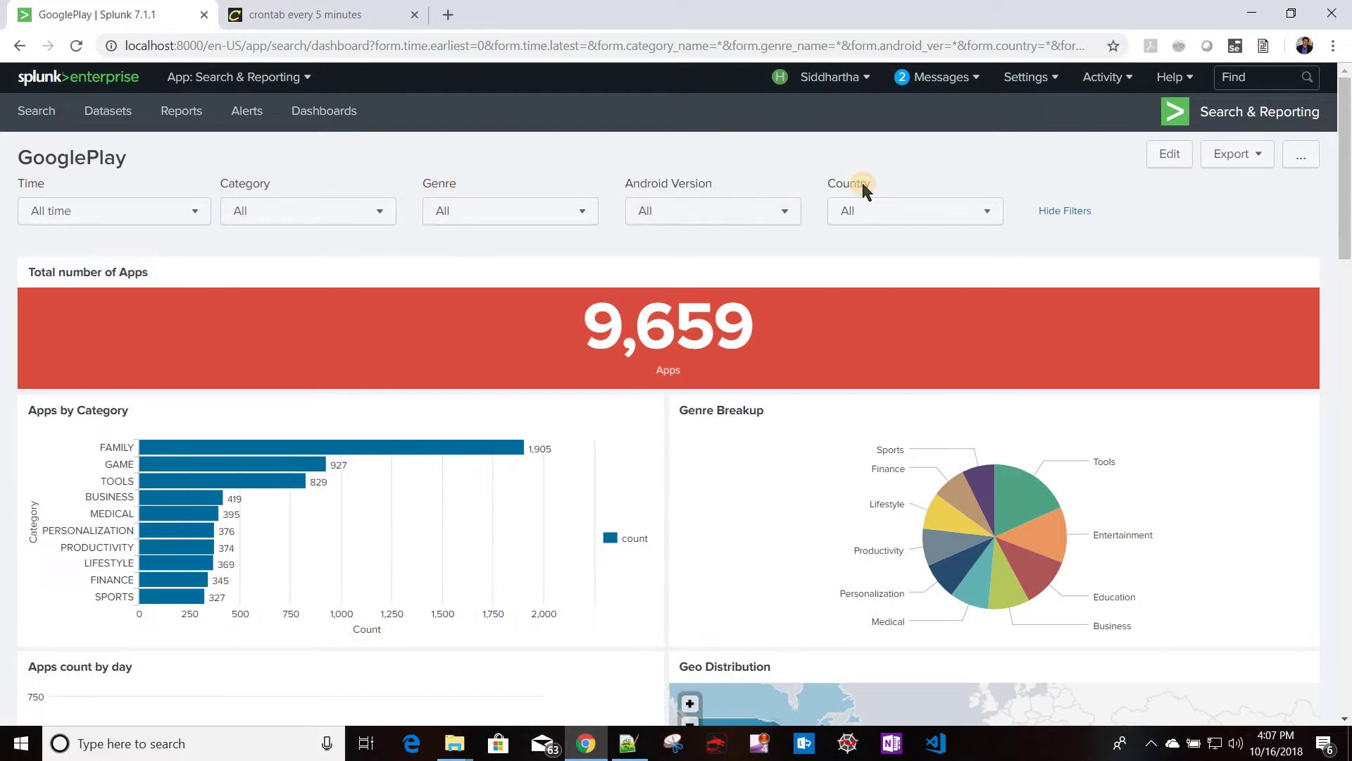
left_click(366, 337)
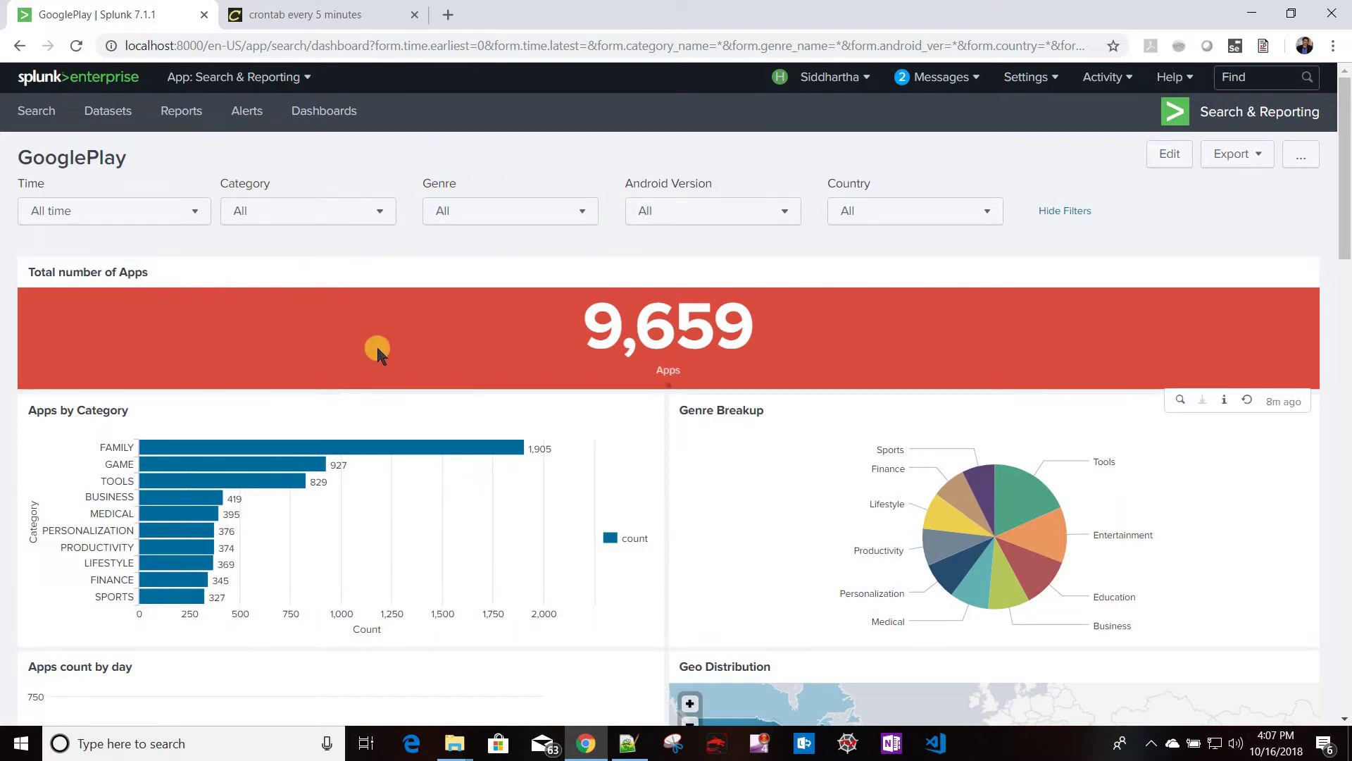
scroll(377, 345, "down", 1)
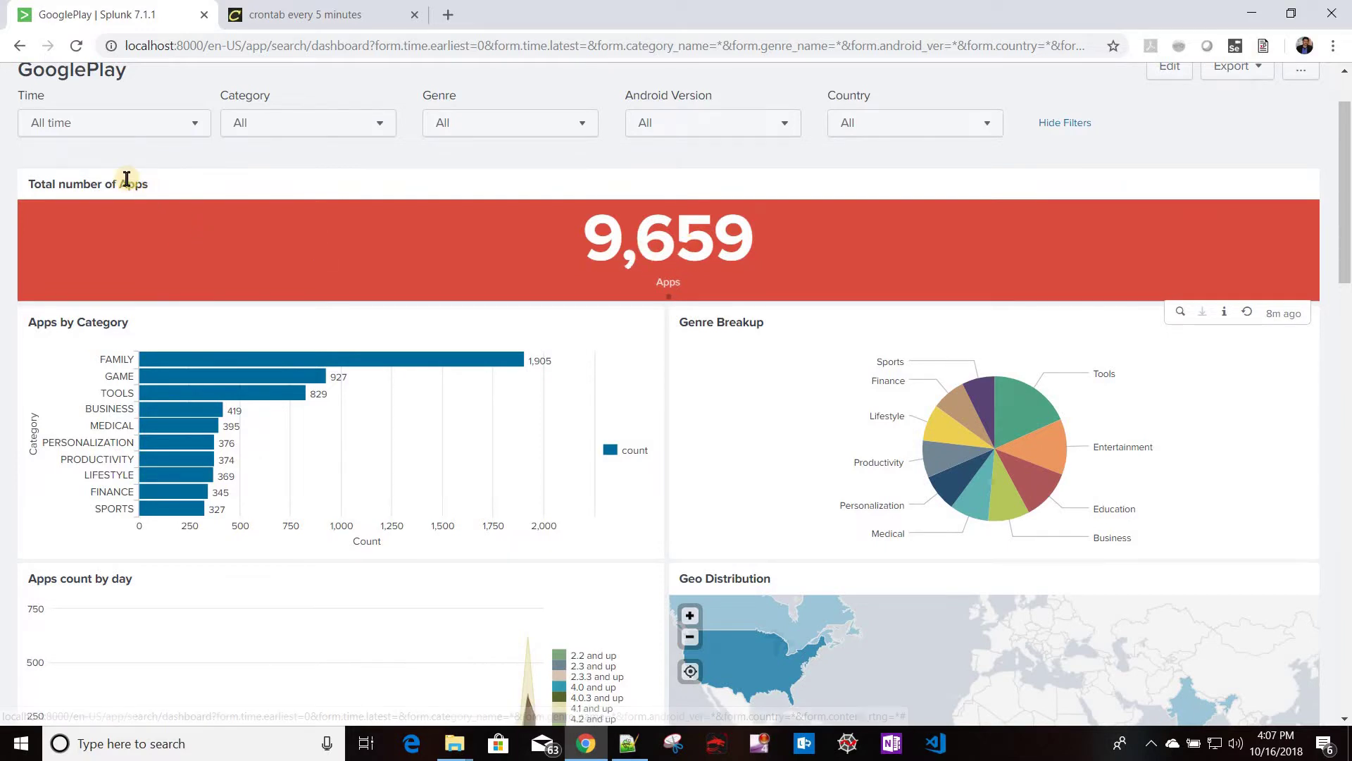
double_click(127, 181)
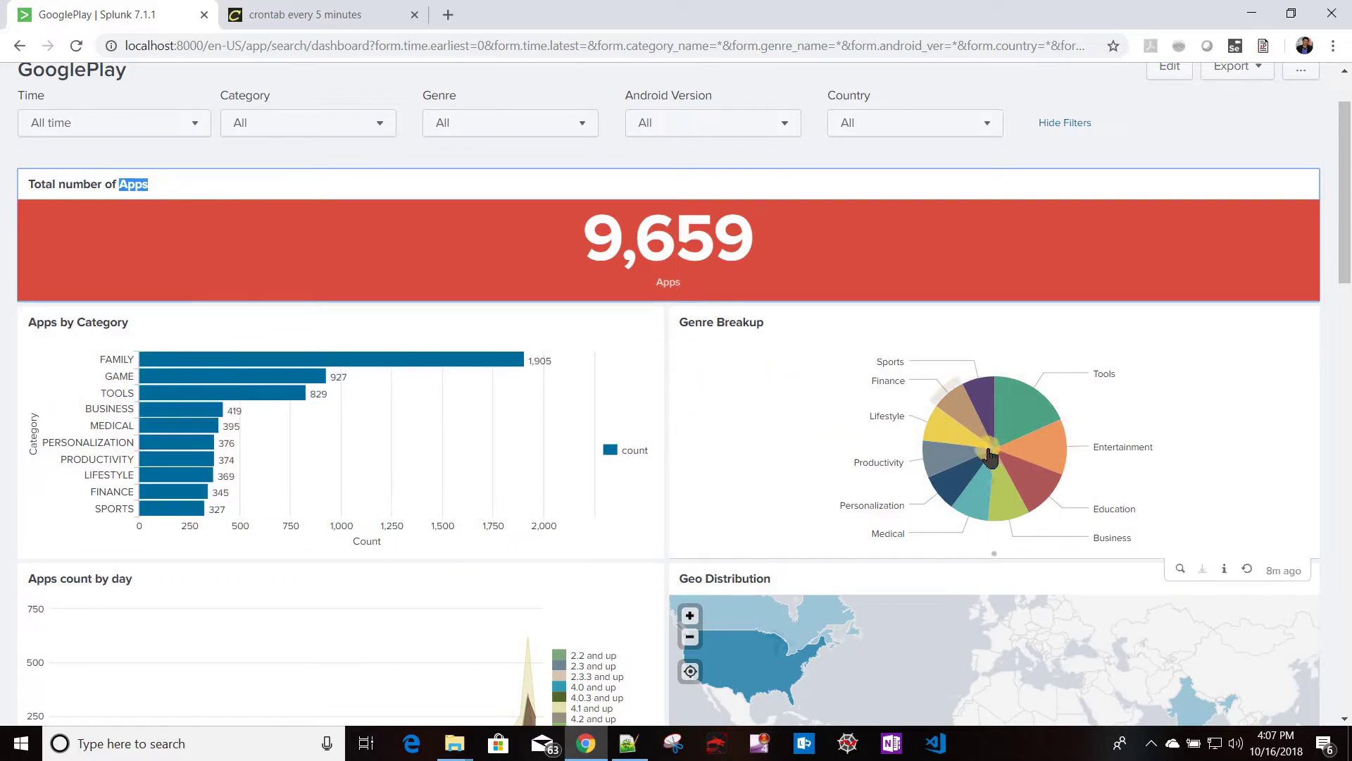
scroll(794, 498, "down", 6)
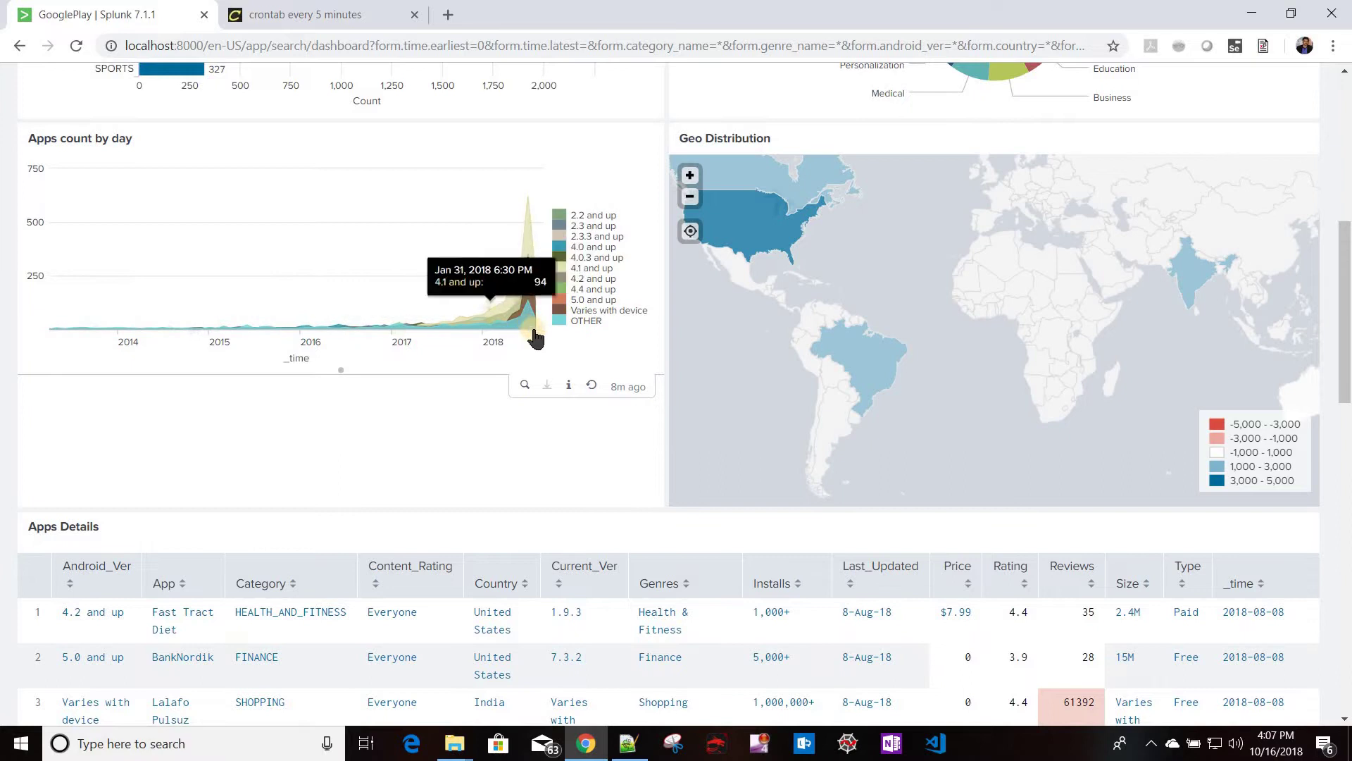
scroll(581, 387, "down", 5)
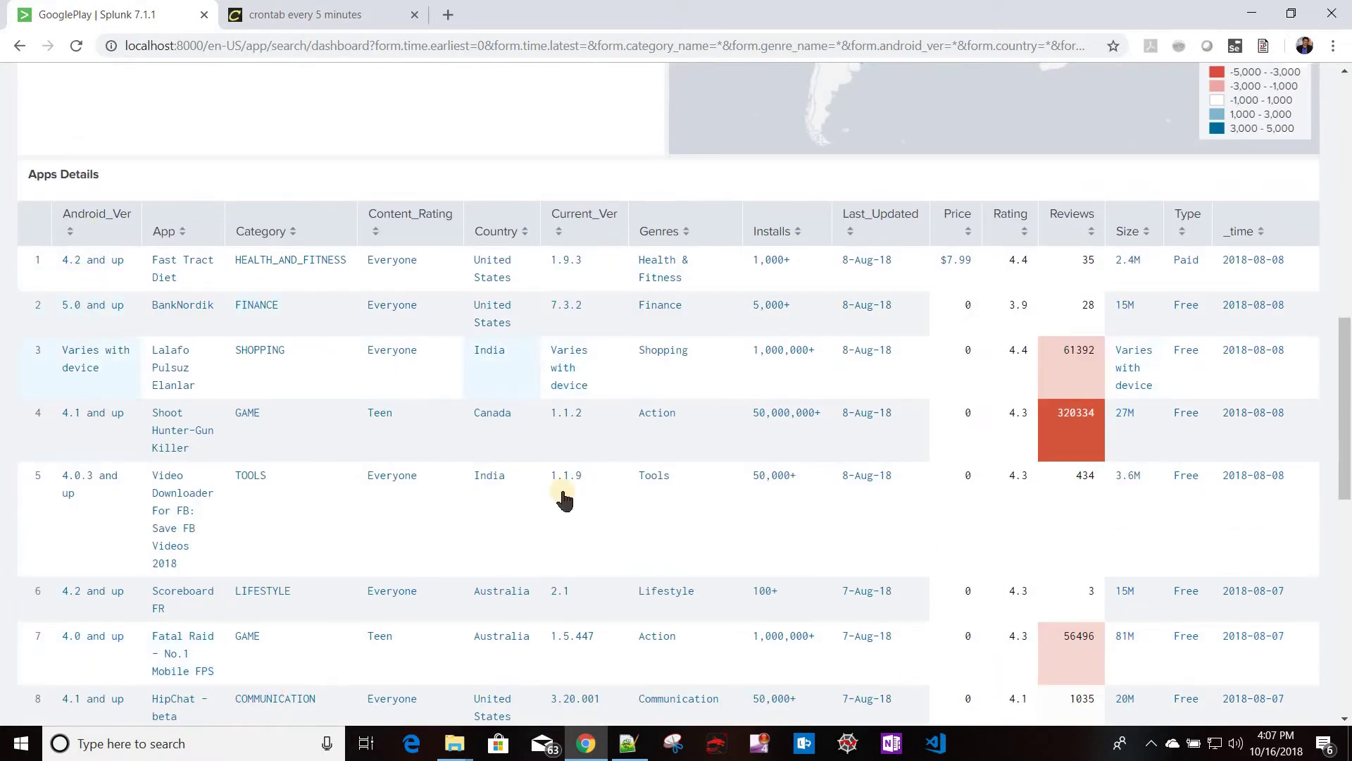
scroll(564, 499, "down", 8)
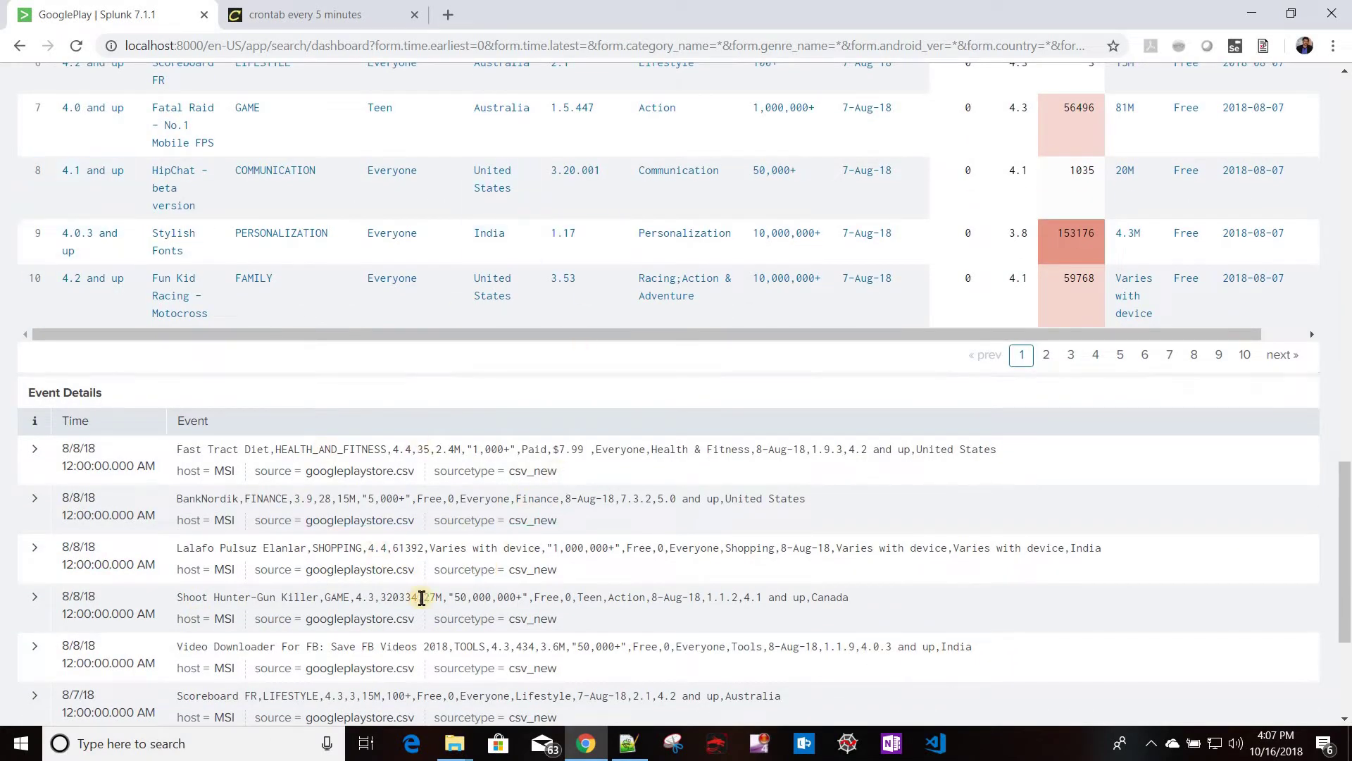
scroll(422, 604, "up", 15)
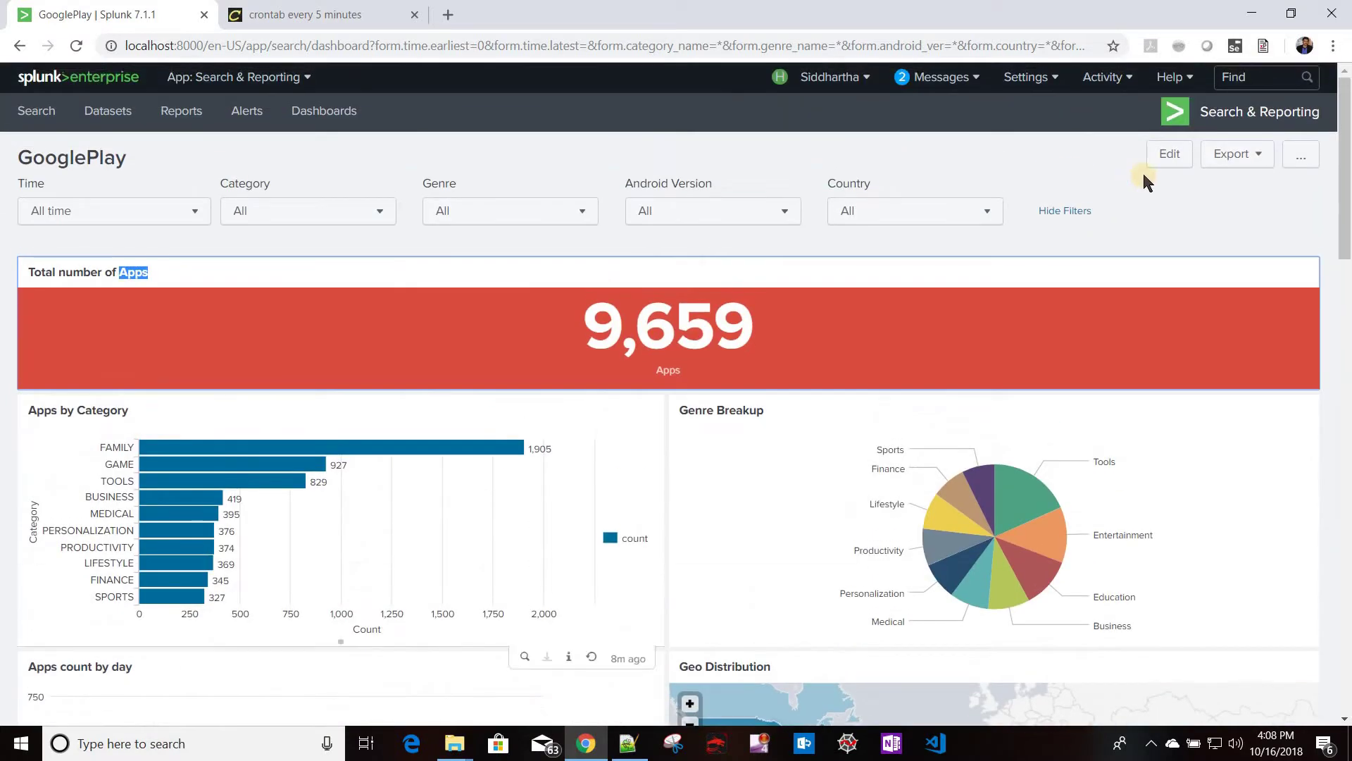
Step: Open the GooglePlay dashboard's XML source in edit mode and examine the base_search definition and the searches that reference it
left_click(1169, 155)
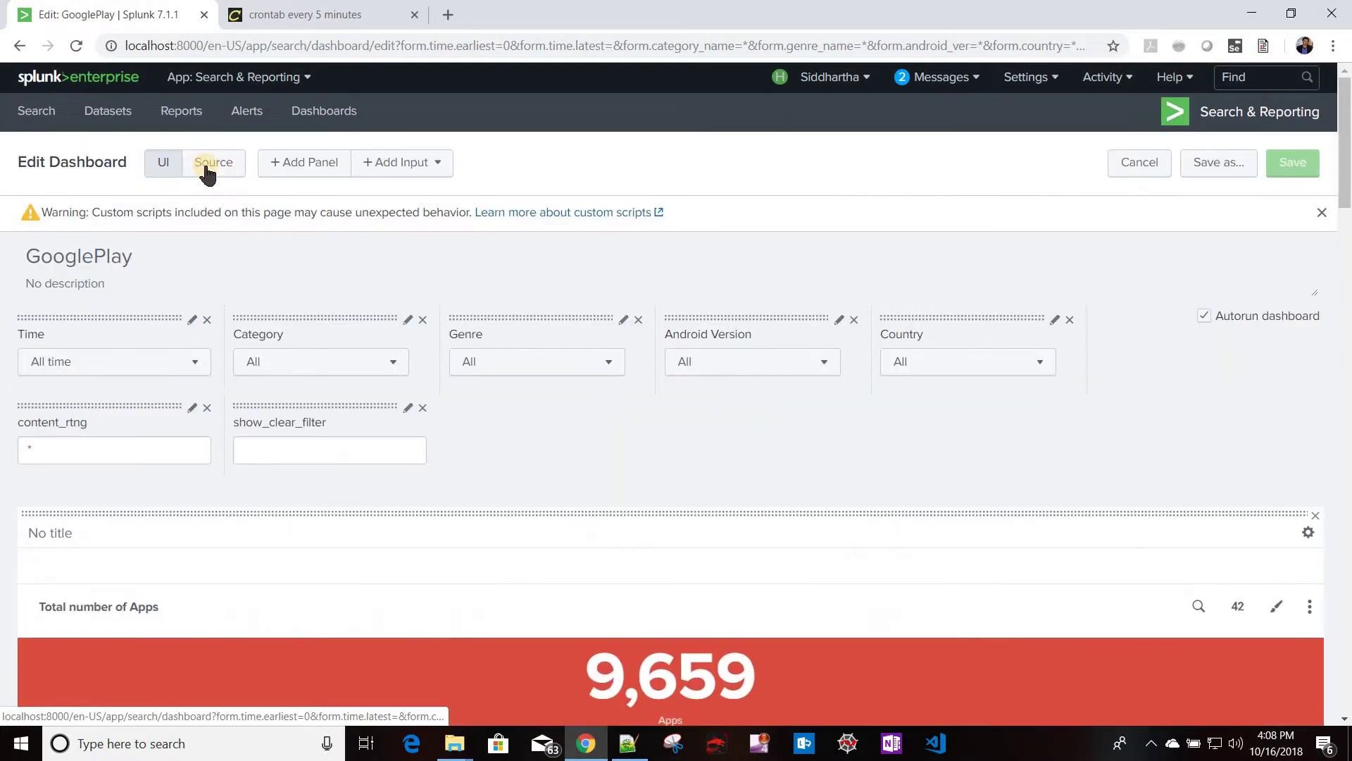
left_click(207, 169)
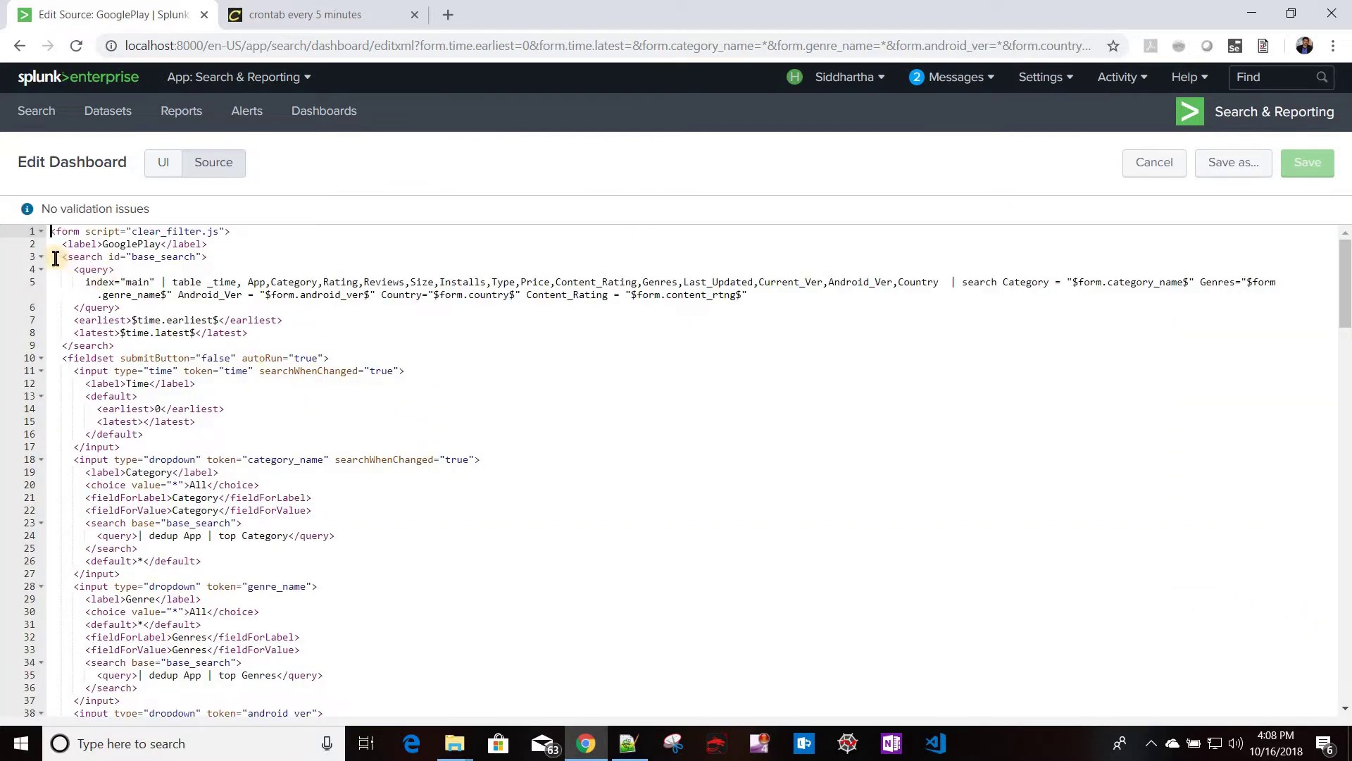
left_click_drag(55, 257, 138, 342)
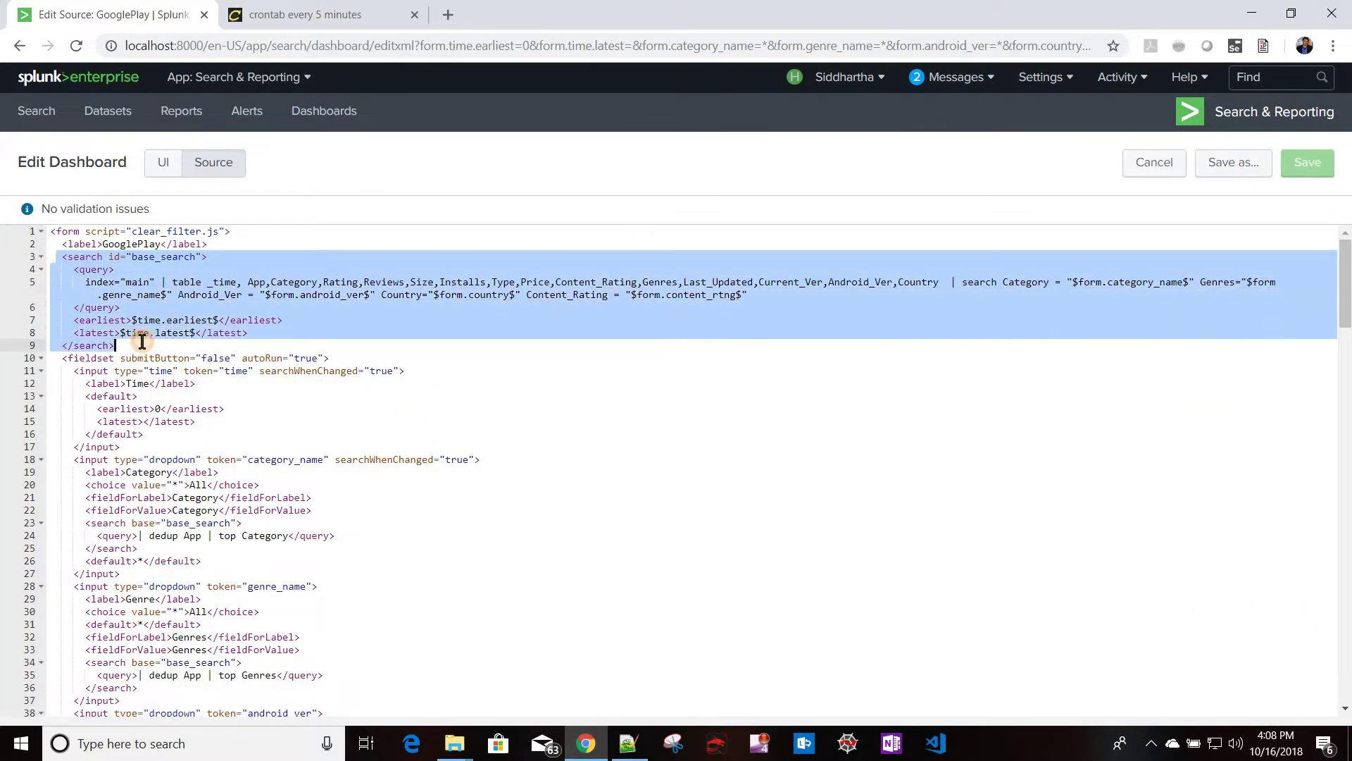
double_click(182, 256)
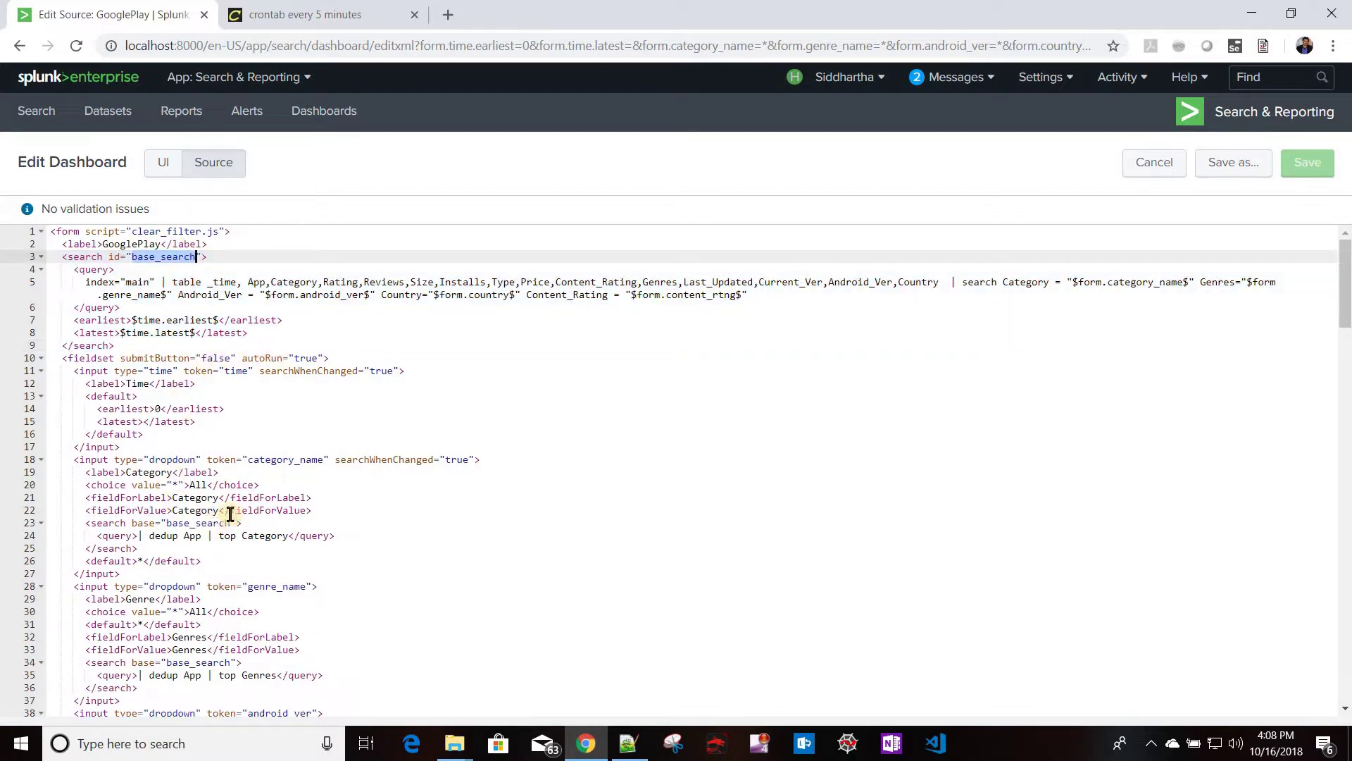
left_click(188, 524)
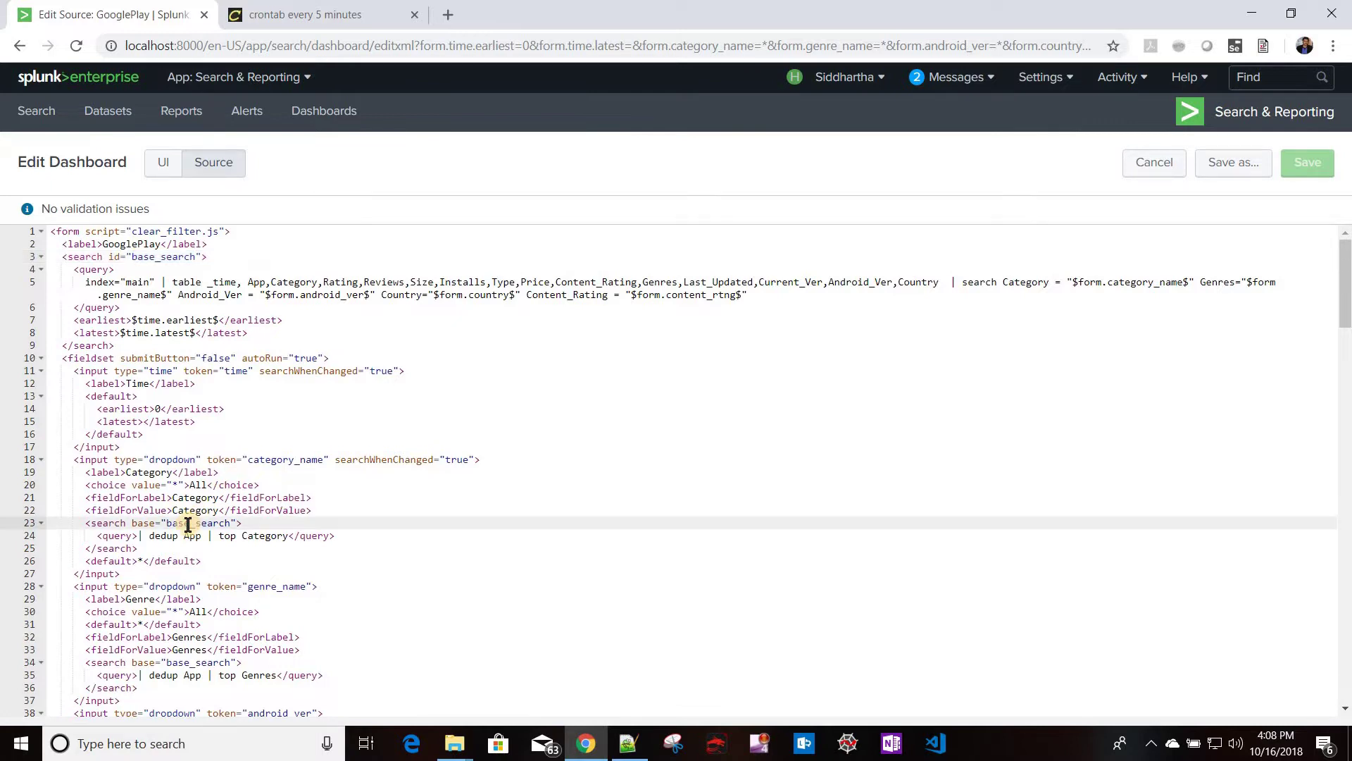
scroll(188, 525, "down", 20)
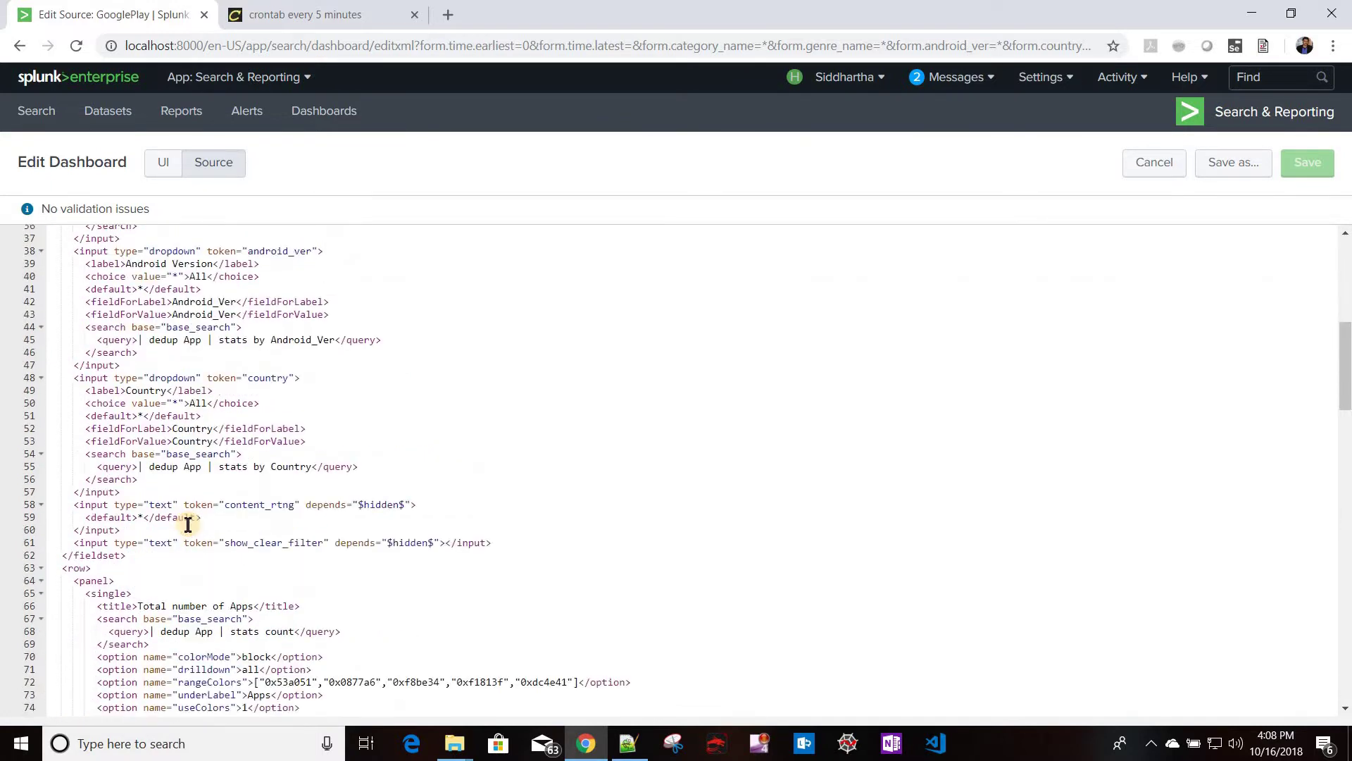
scroll(188, 525, "down", 10)
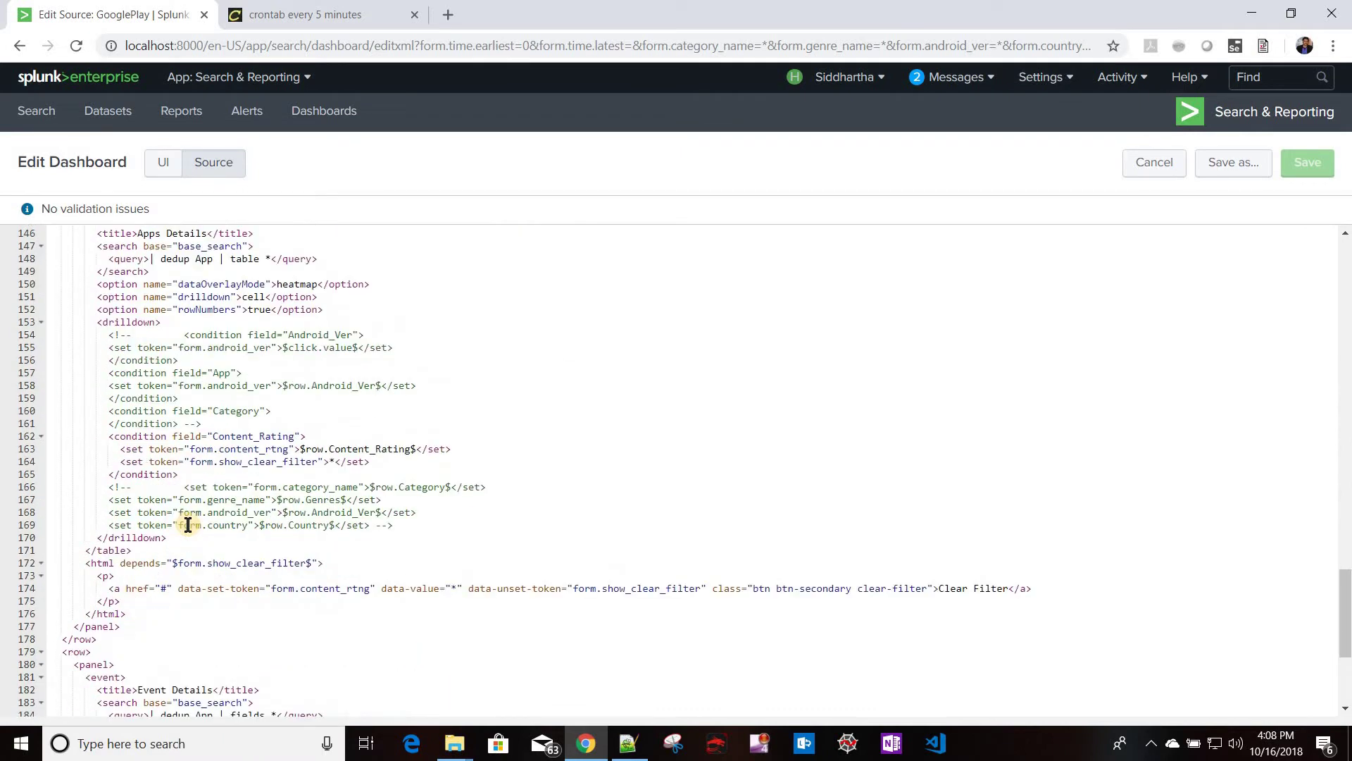
scroll(188, 524, "up", 11)
scroll(188, 524, "up", 14)
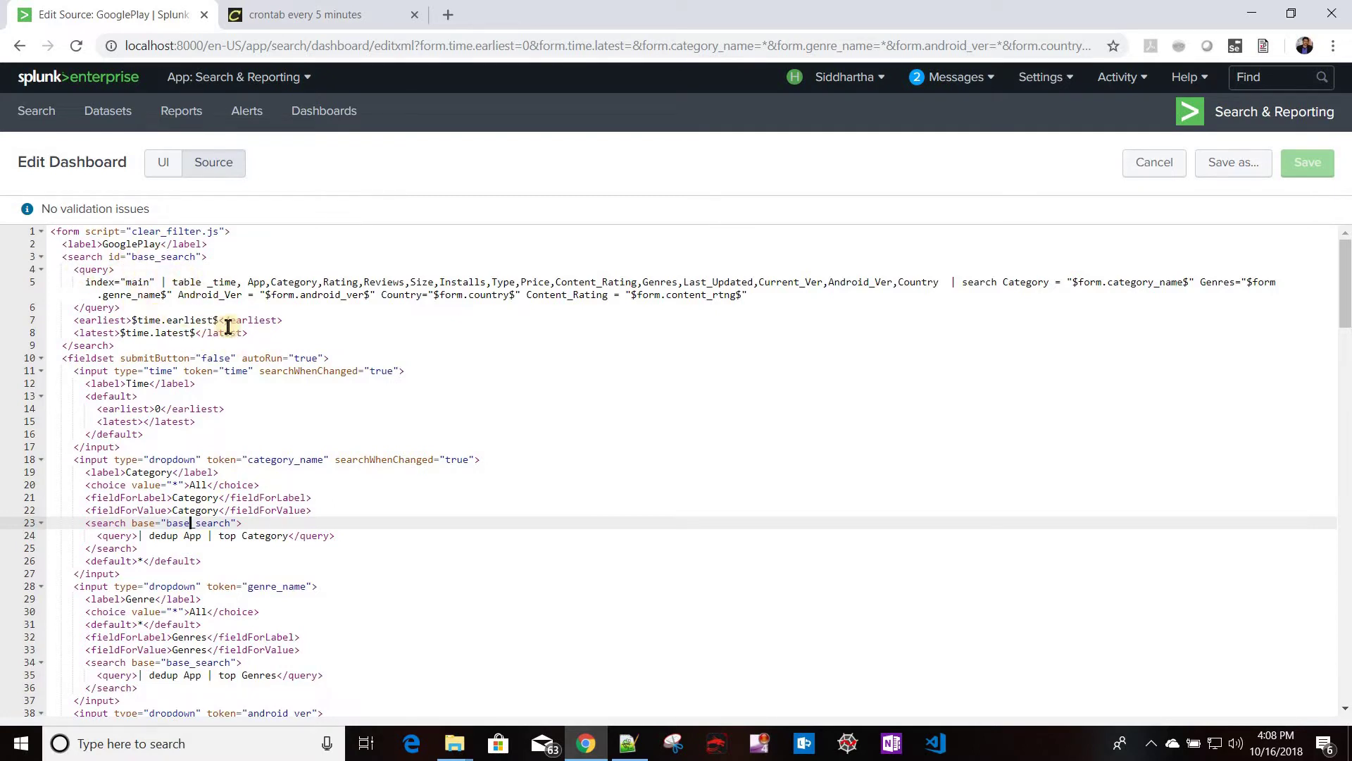
left_click_drag(126, 345, 26, 265)
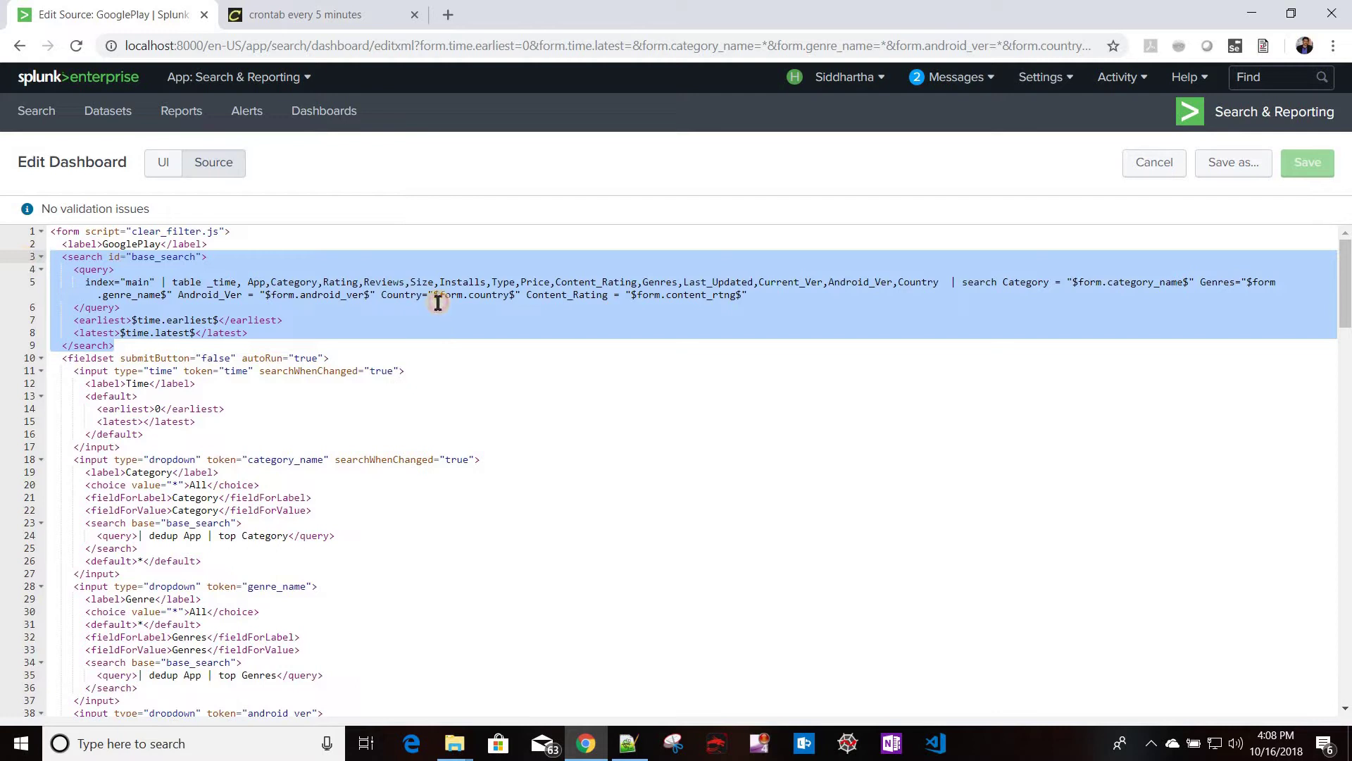
key("Escape")
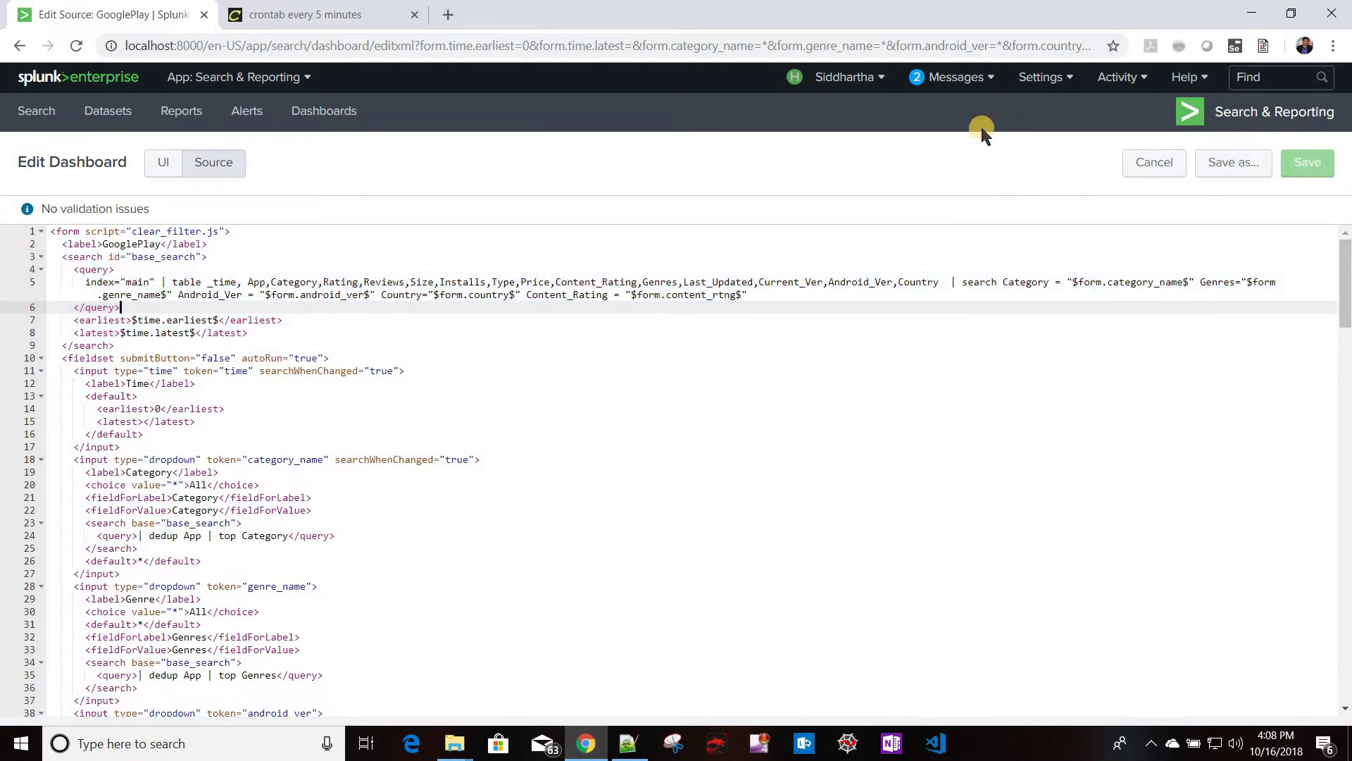
Step: Open the Searches, reports, and alerts settings page in a new browser tab and switch to it
left_click(1041, 77)
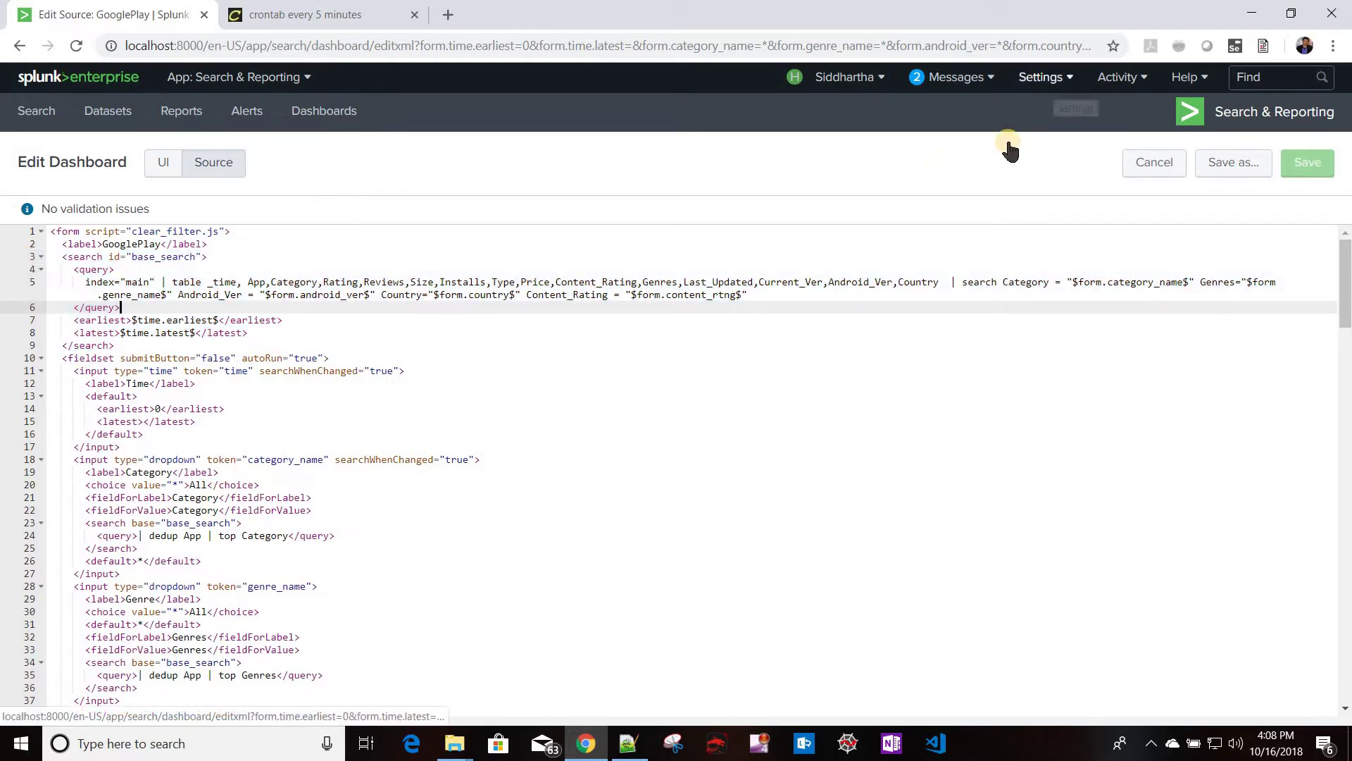
right_click(1014, 147)
left_click(1060, 159)
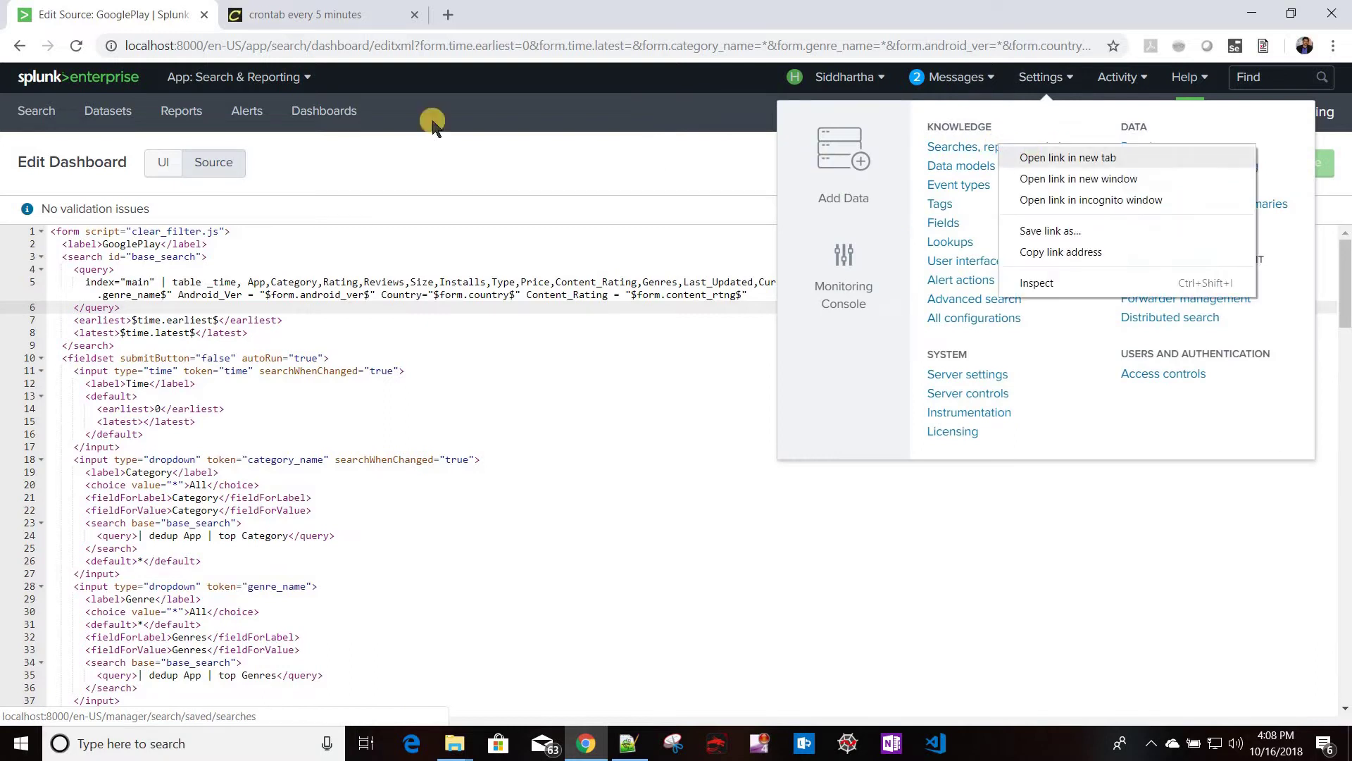
left_click(292, 20)
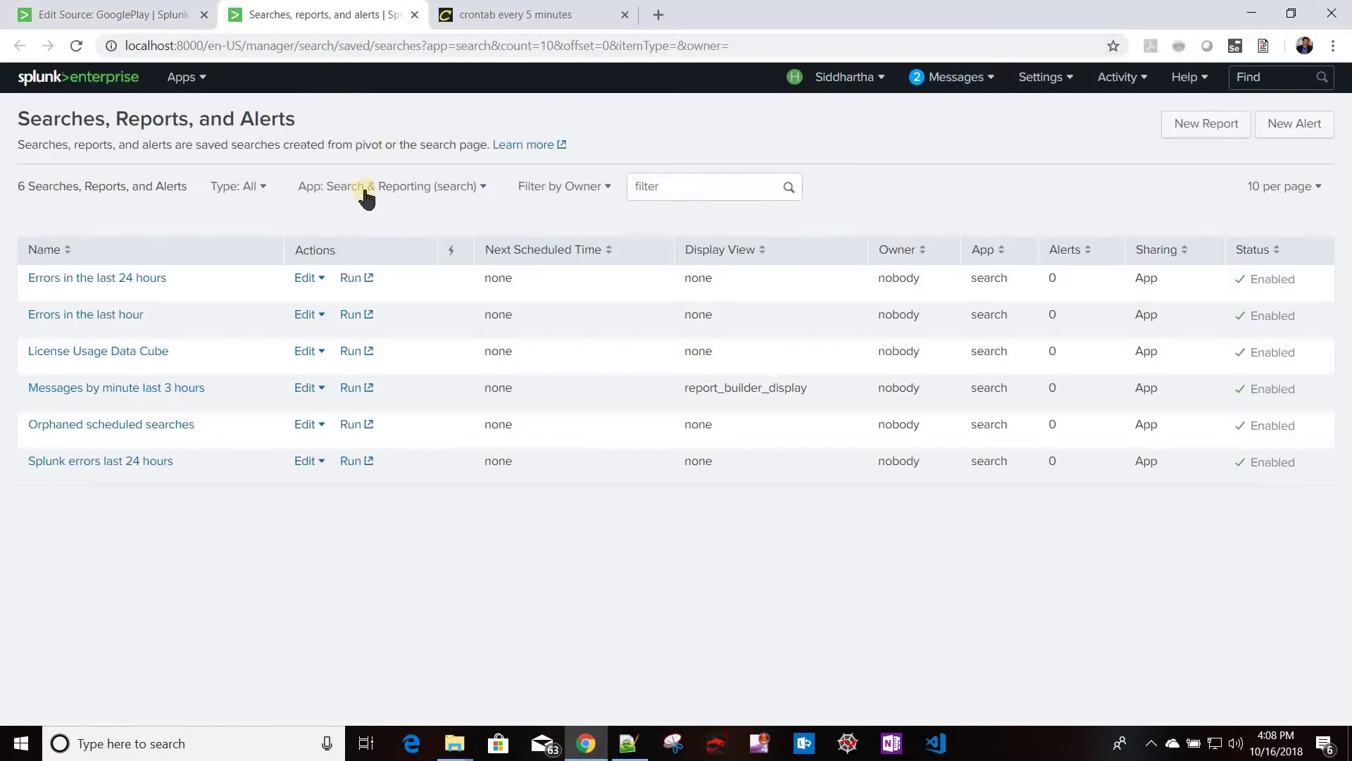
Step: Start a new report titled googleplay with the description "saved search for google play dashboard"
left_click(1205, 125)
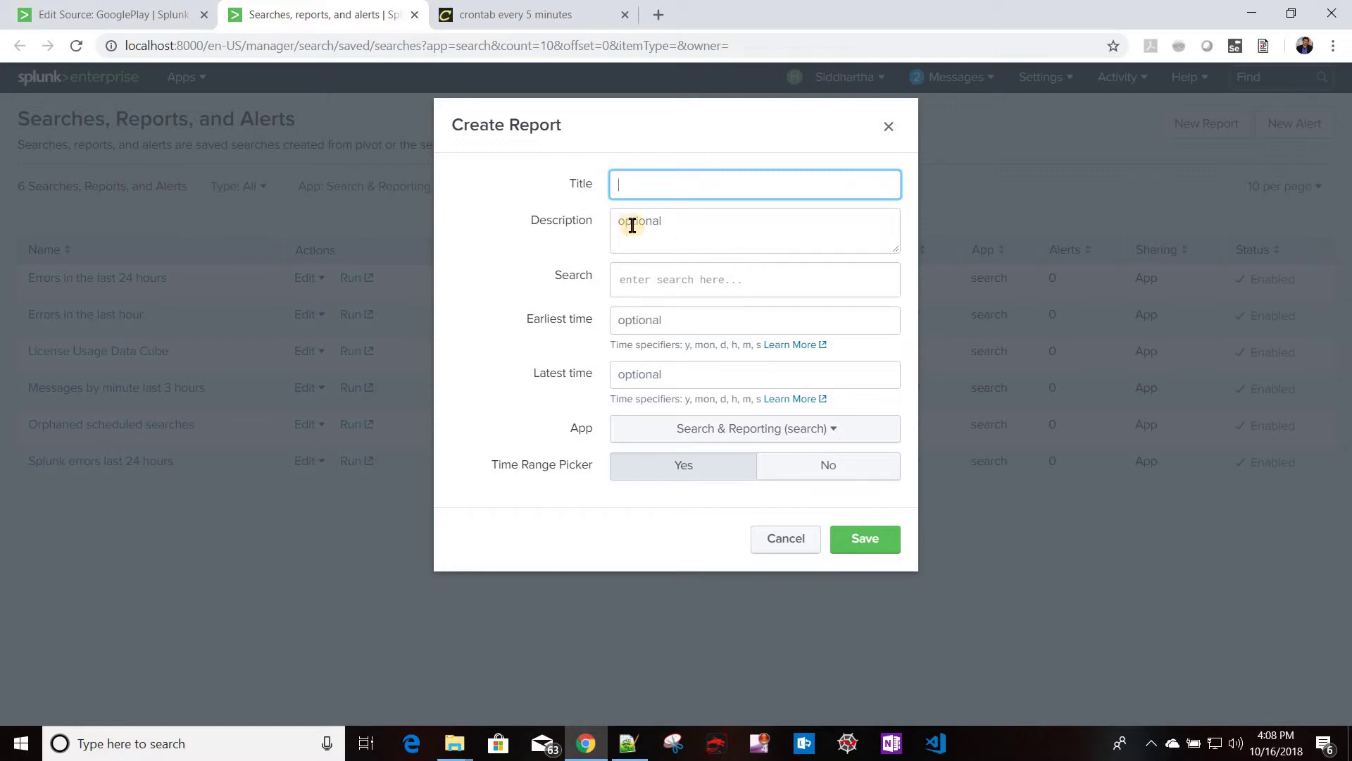
left_click(662, 179)
type("googleplay")
left_click(678, 225)
type("saved ")
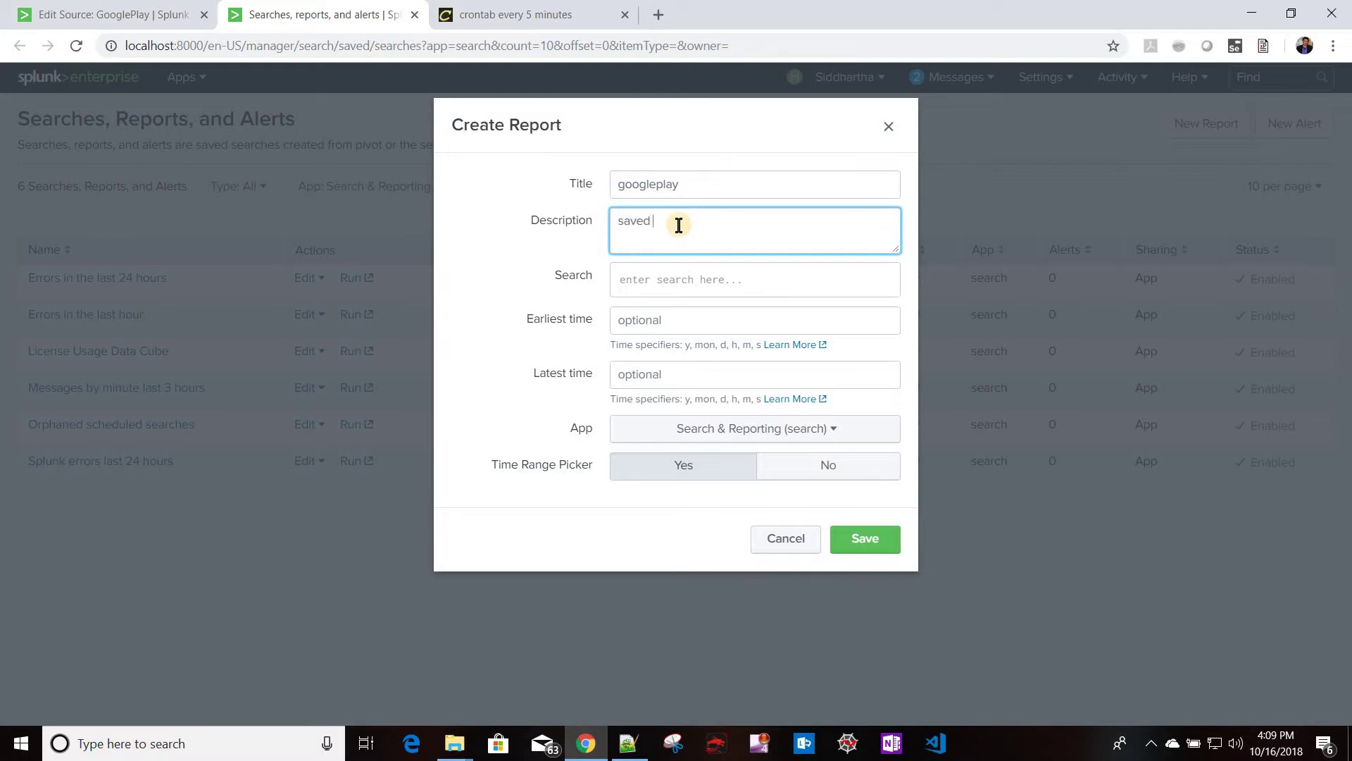
type("search for google play dashboard")
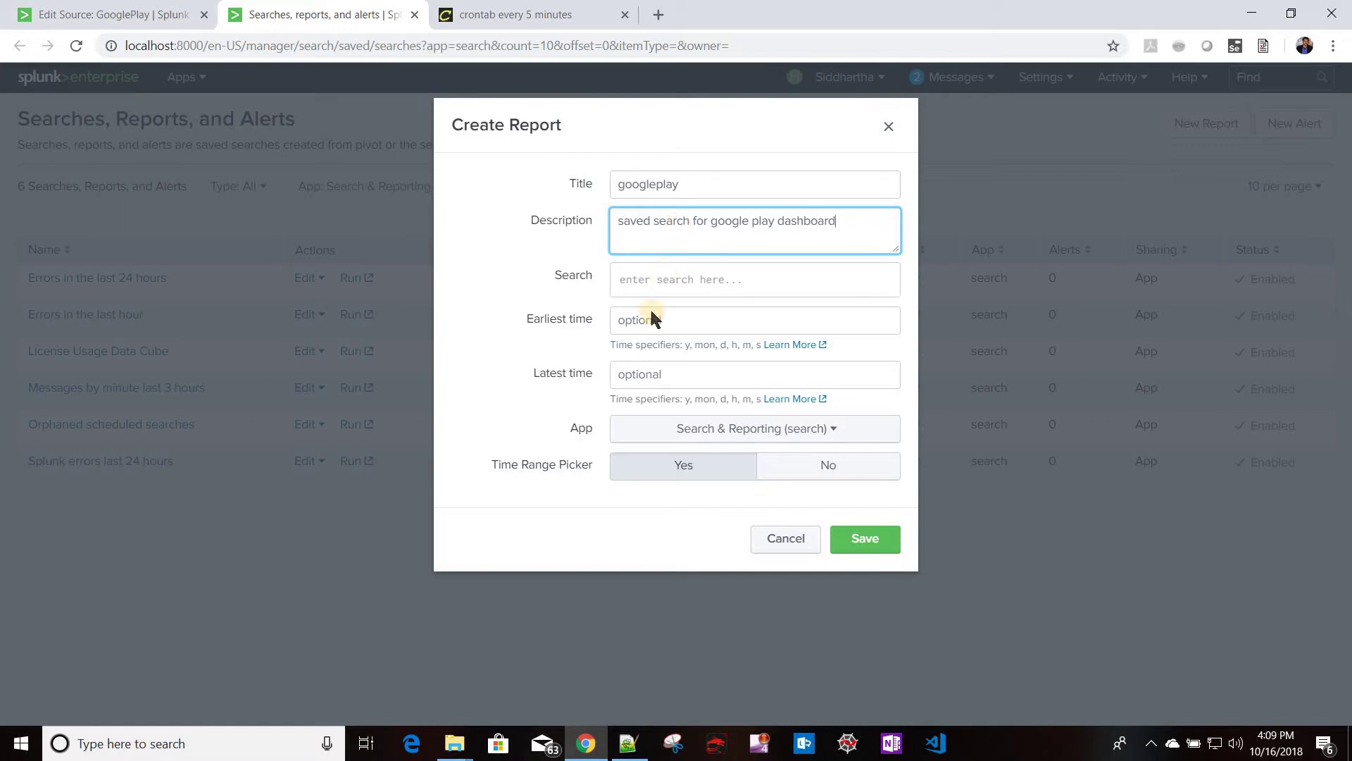
Step: Copy the base_search query from index="main" through the table fields ending in Country into the new report's search
key("Tab")
key("ctrl+shift+Tab")
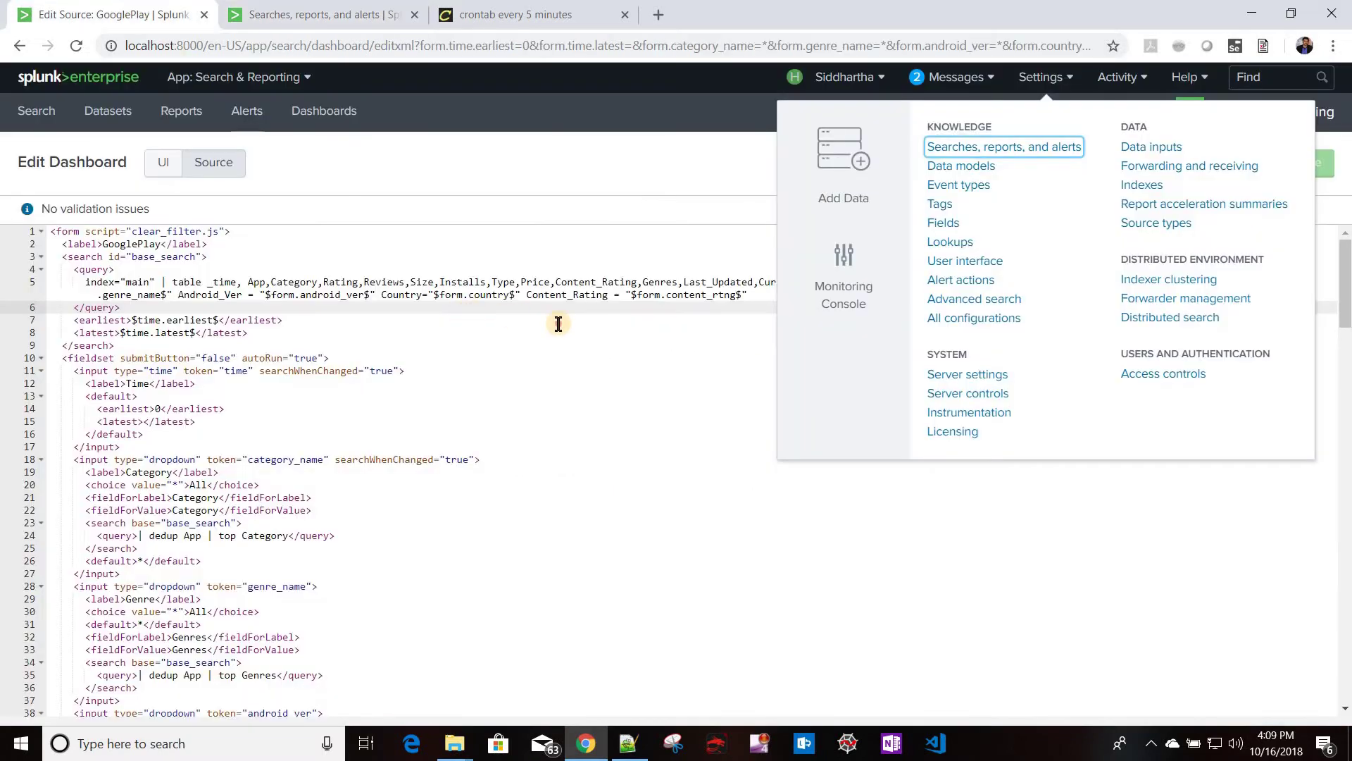
left_click(150, 286)
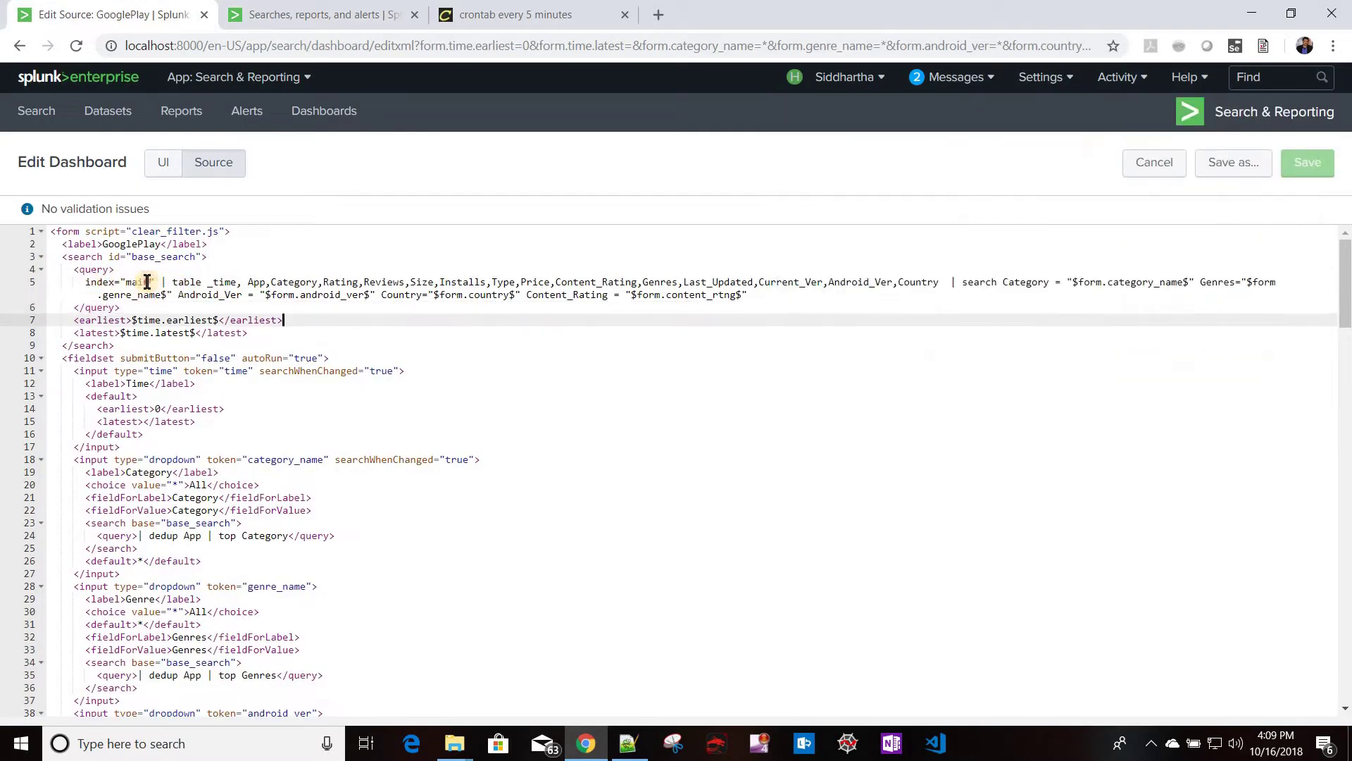
left_click_drag(85, 282, 940, 284)
key("ctrl+c")
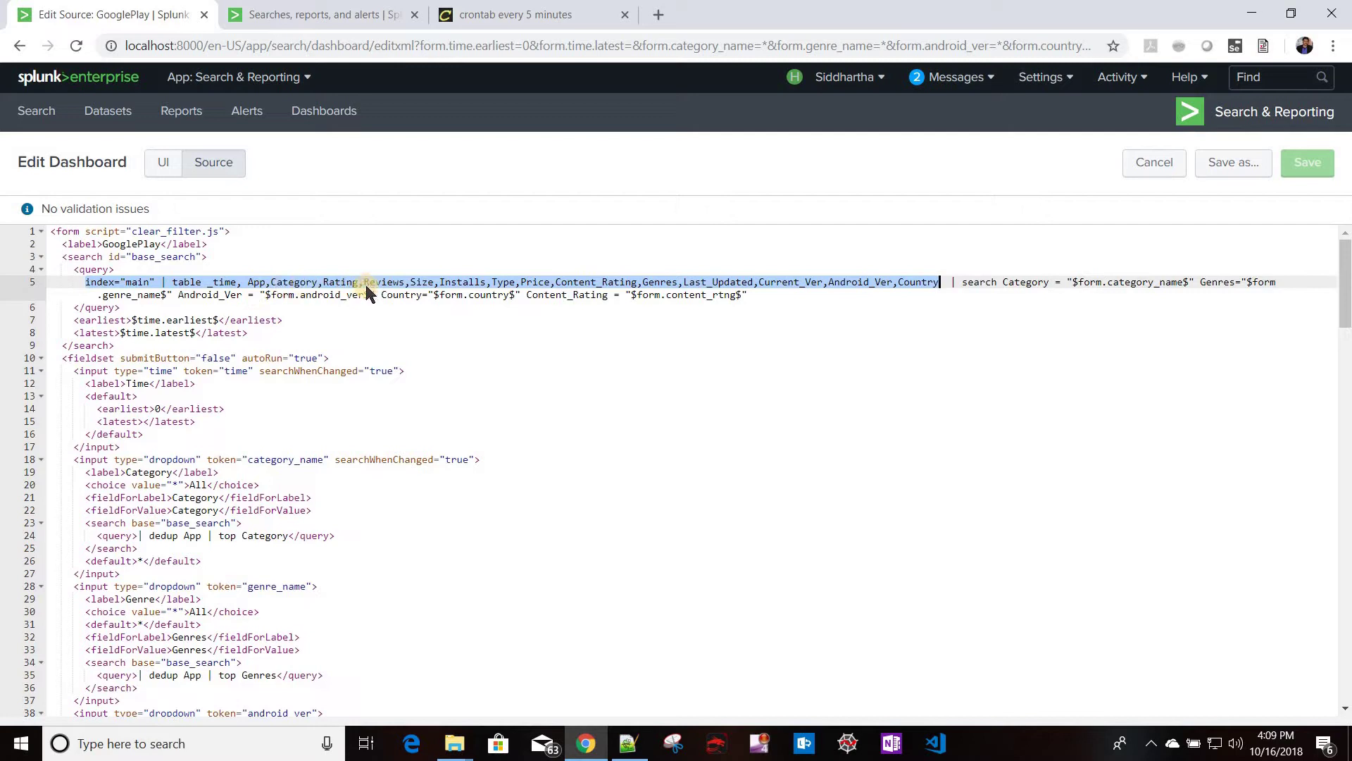
left_click(315, 16)
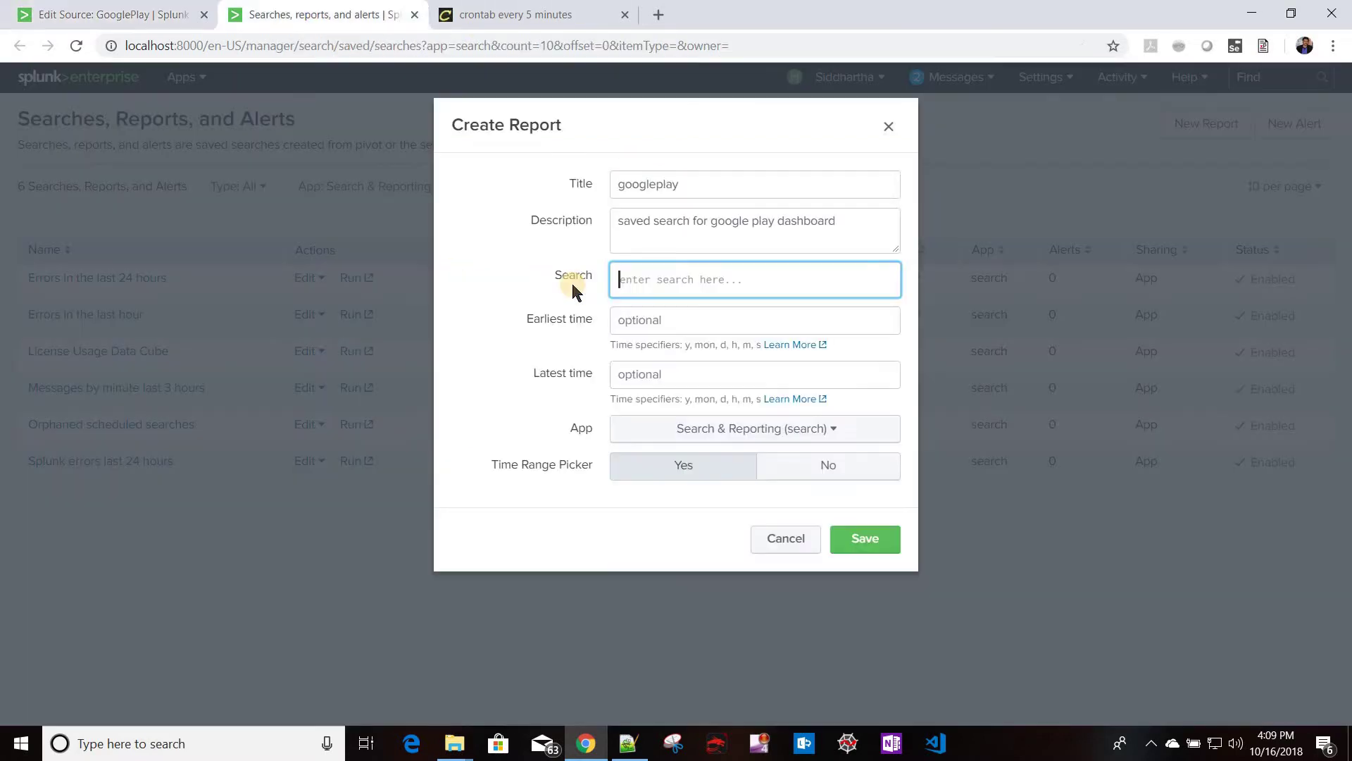
key("ctrl+v")
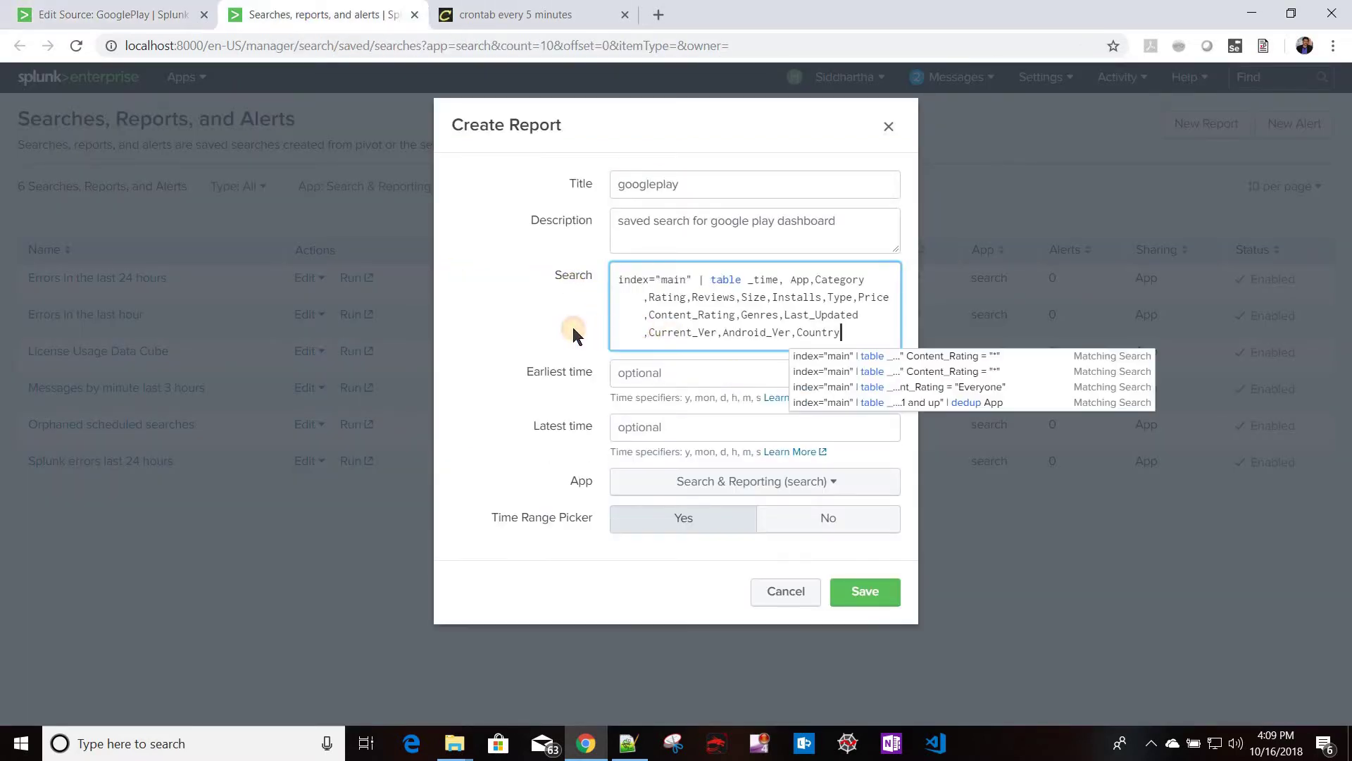
left_click(573, 336)
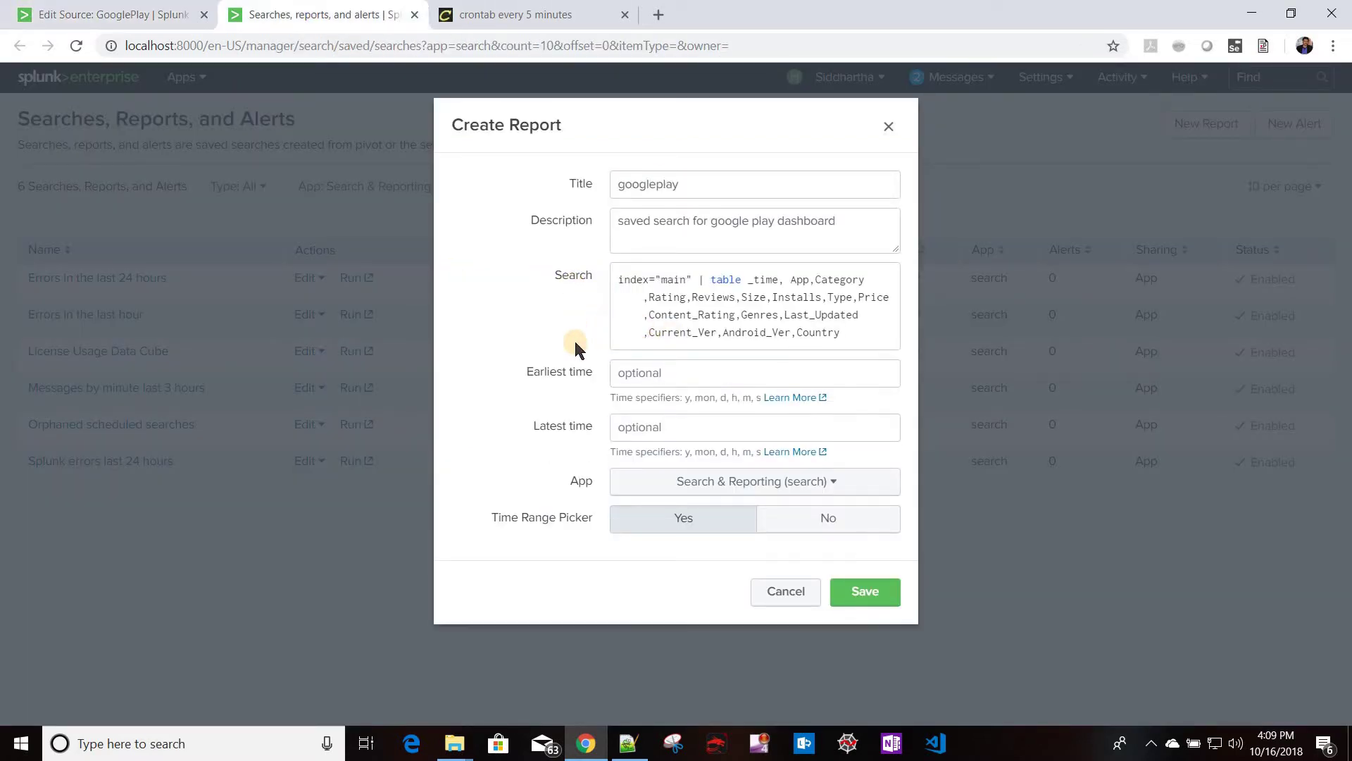
Step: Set the new report's earliest time to 0 and latest time to now, and save the report
left_click(680, 374)
type("0")
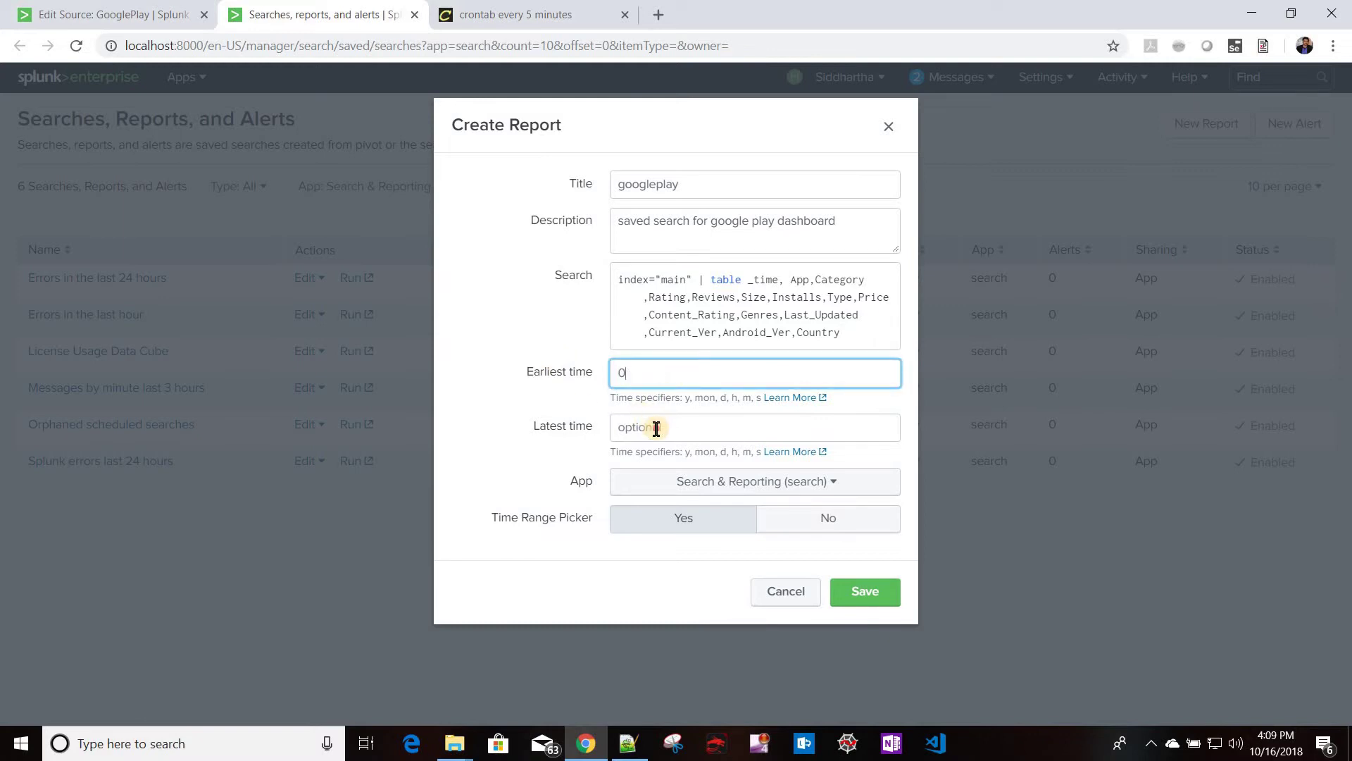
left_click(619, 428)
type("now")
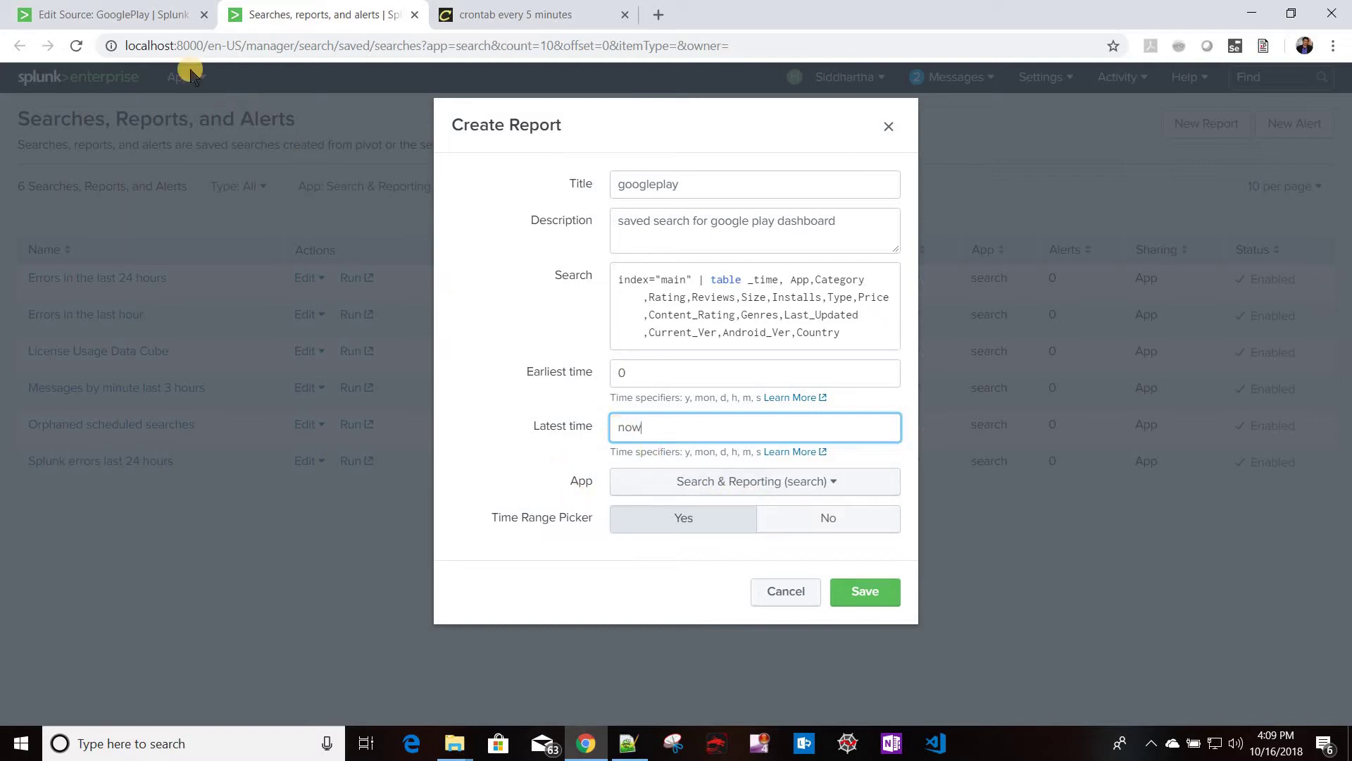
left_click(136, 15)
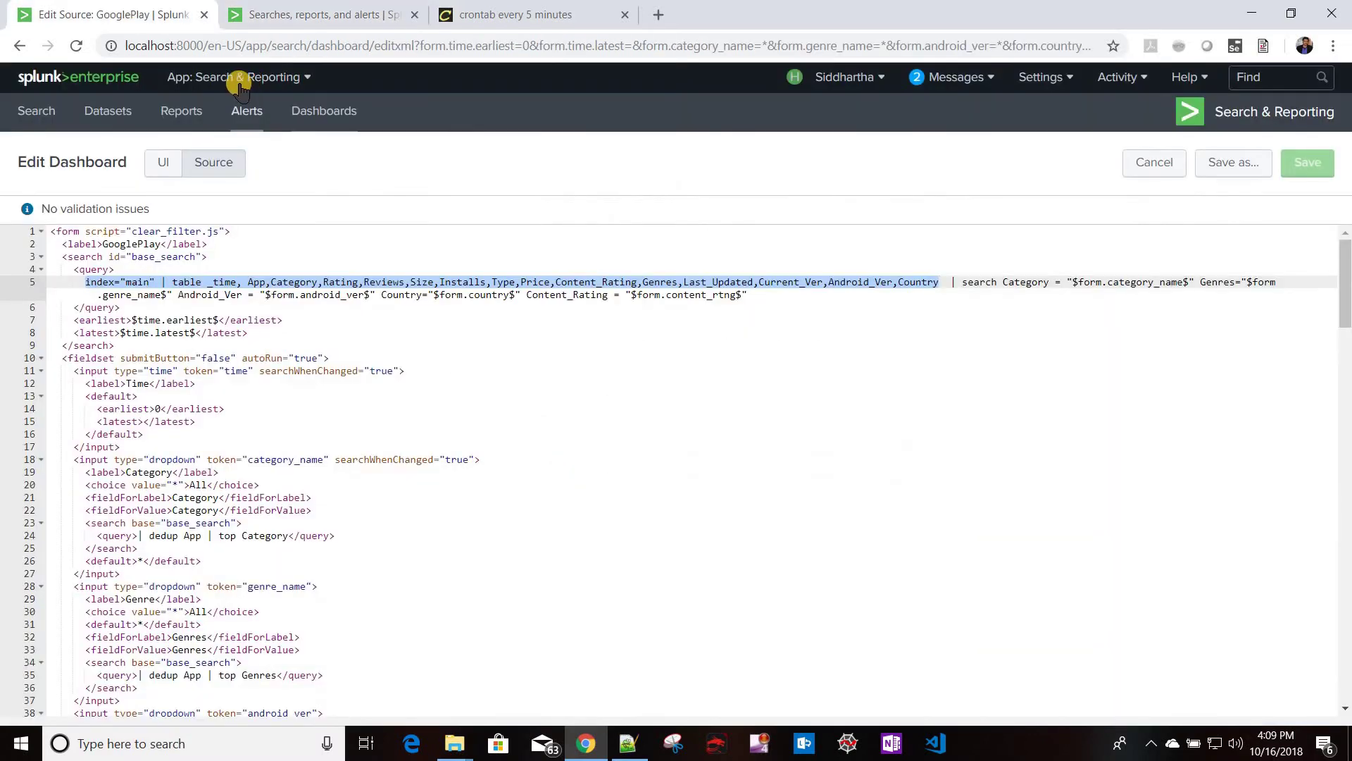
left_click(324, 15)
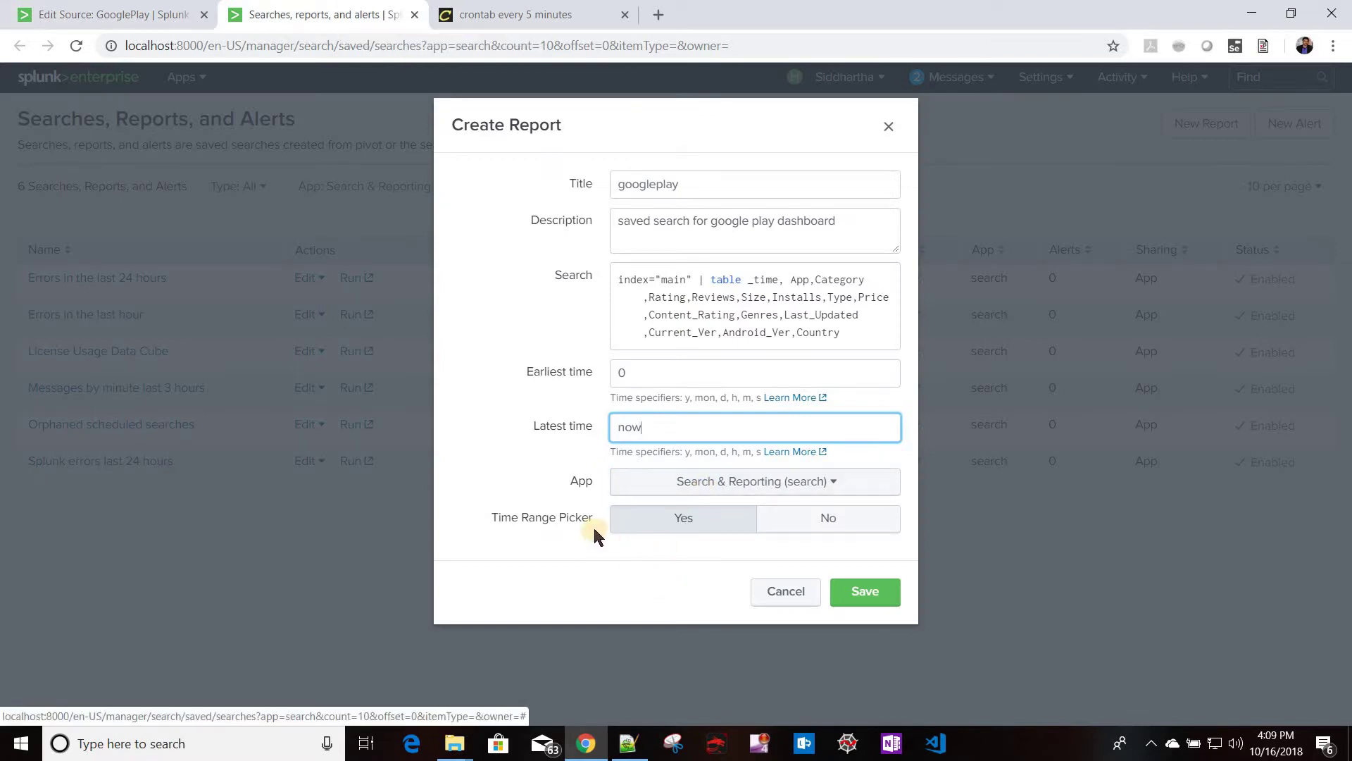
left_click(862, 595)
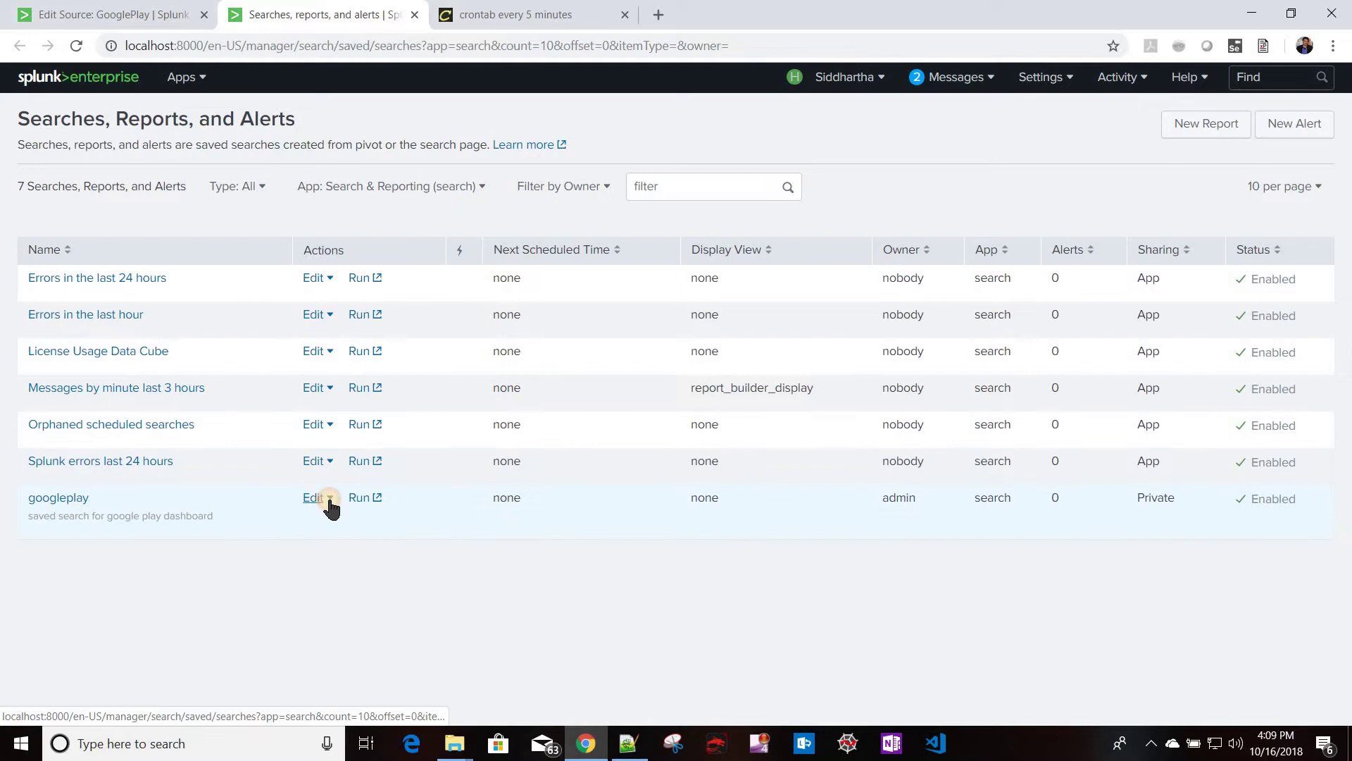
Step: Open the googleplay report's search definition for review and close it without changes
left_click(317, 498)
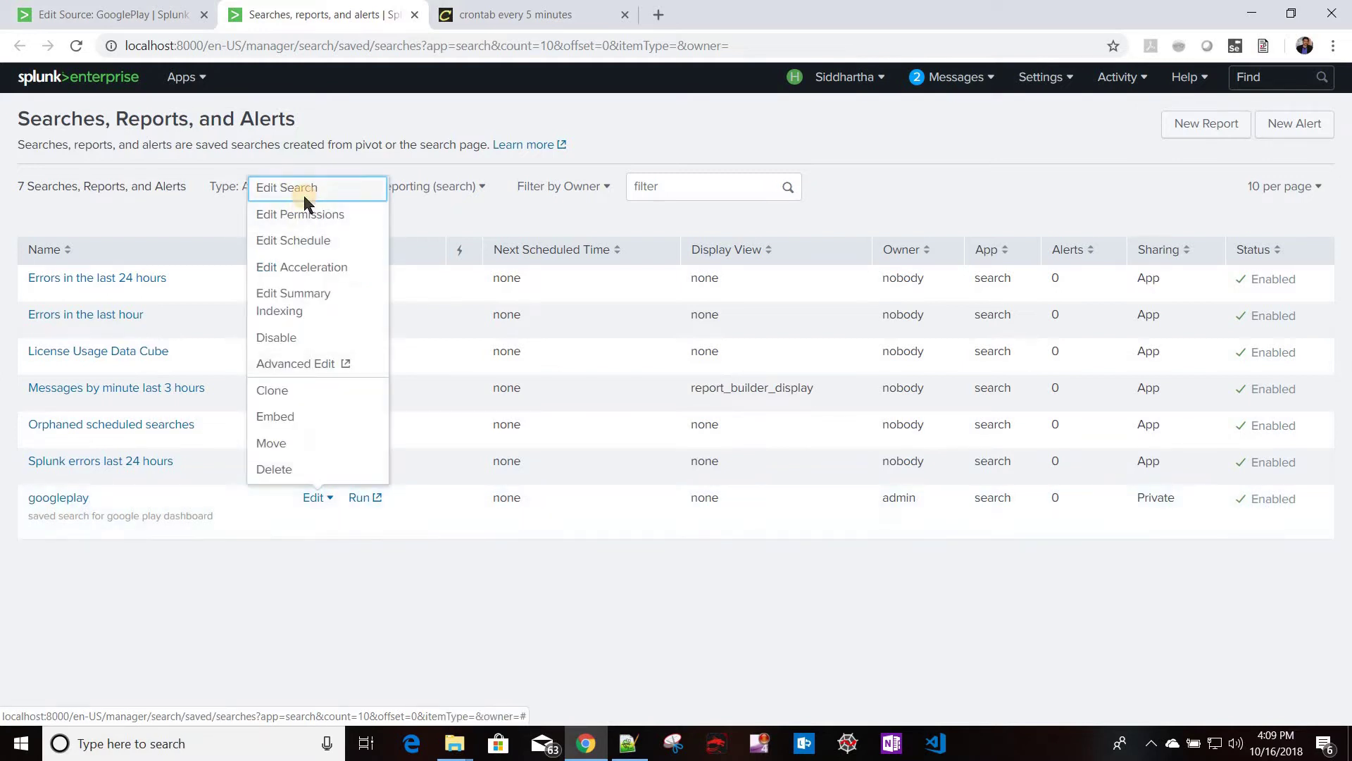
left_click(303, 194)
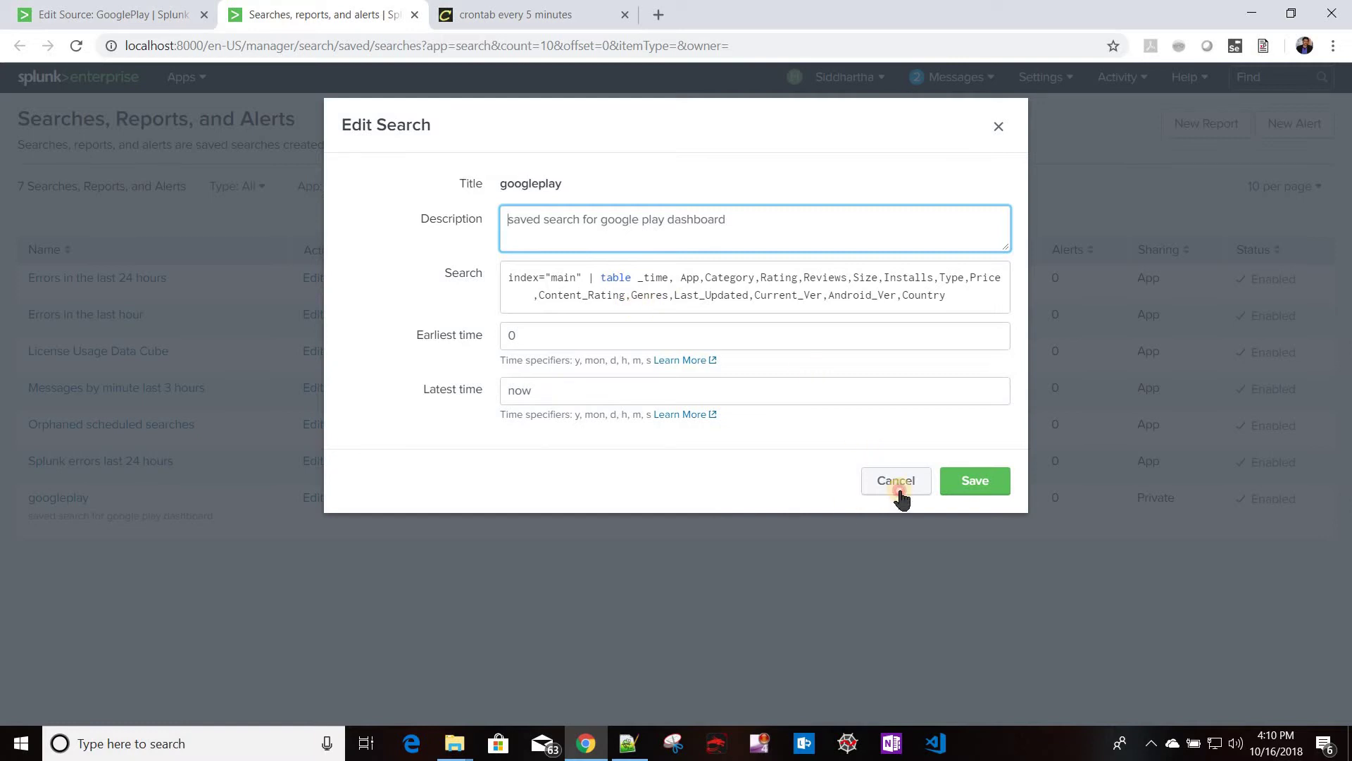
left_click(346, 516)
Step: Share the googleplay report with all apps, granting read access to Everyone and write access to admin, and save the permissions
left_click(320, 499)
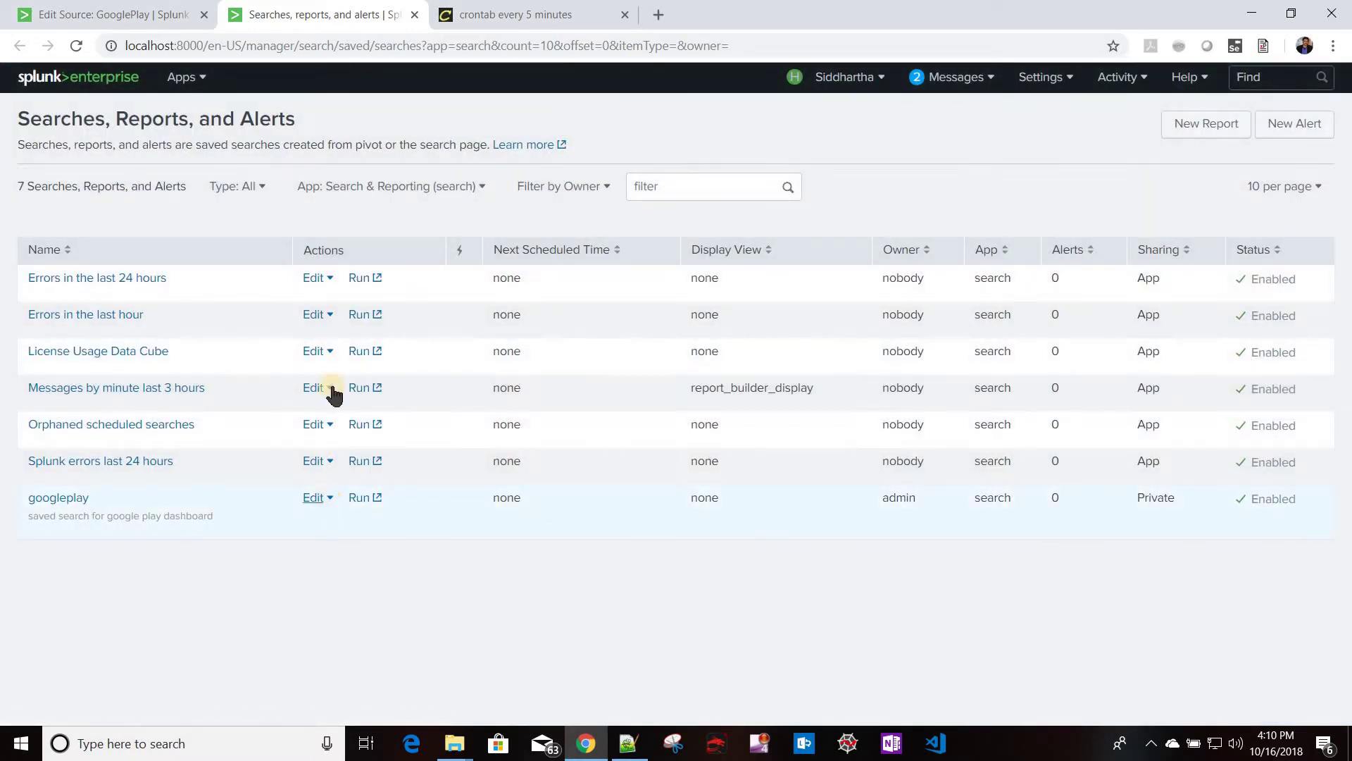
left_click(304, 217)
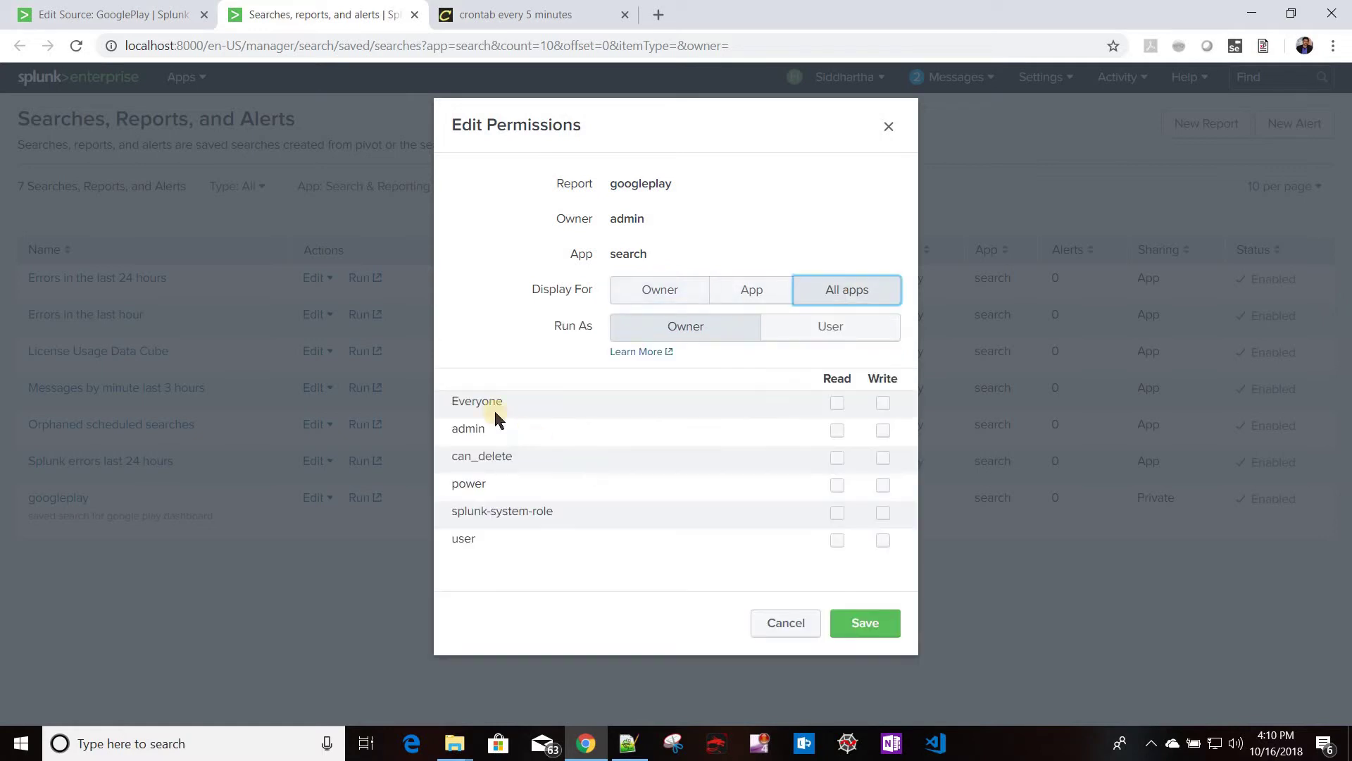
left_click(840, 405)
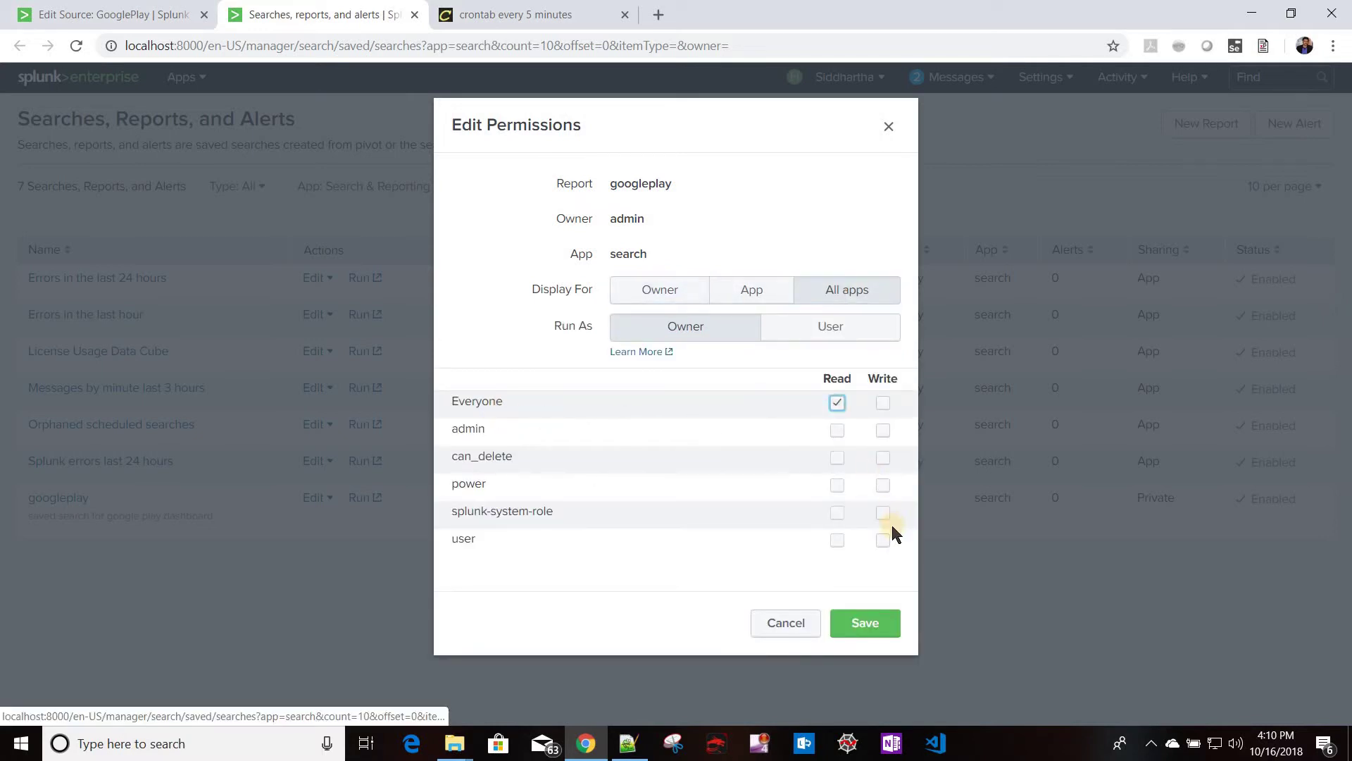
left_click(885, 431)
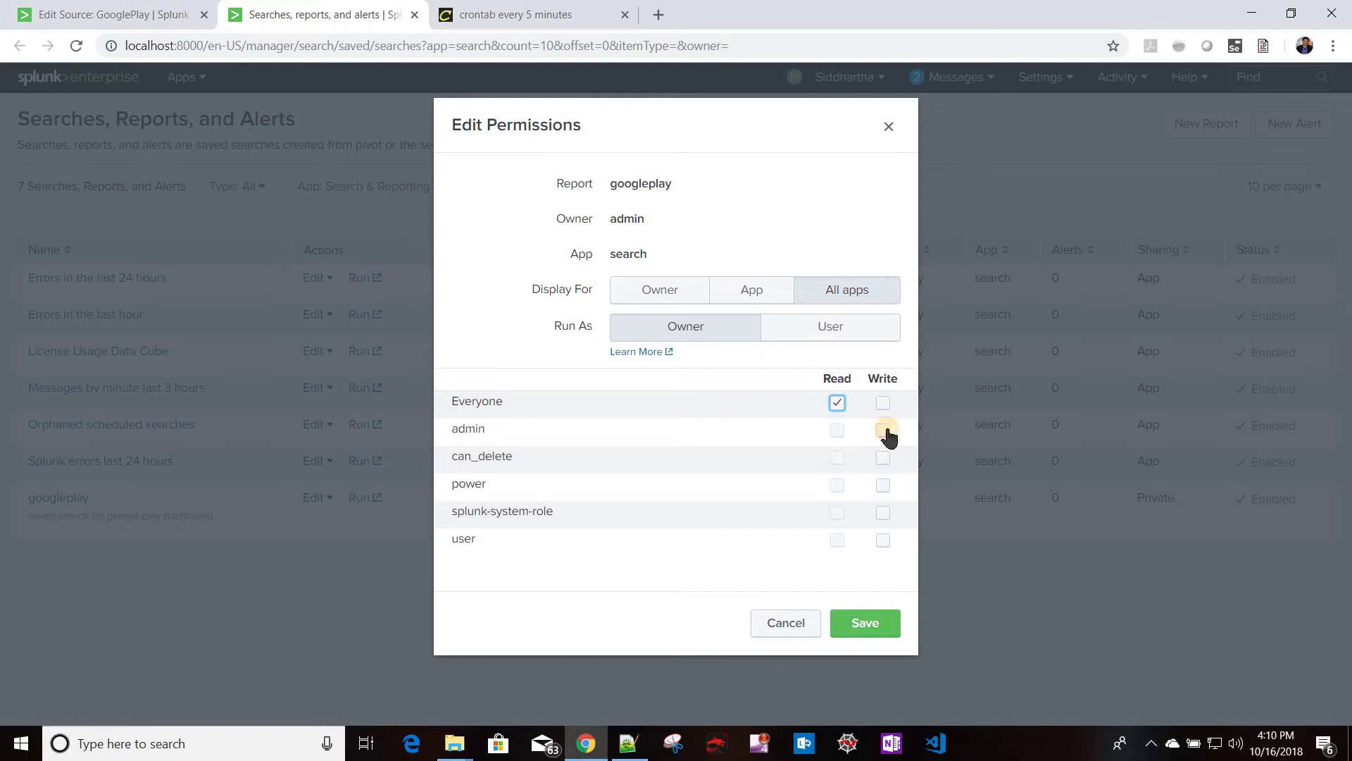
left_click(881, 626)
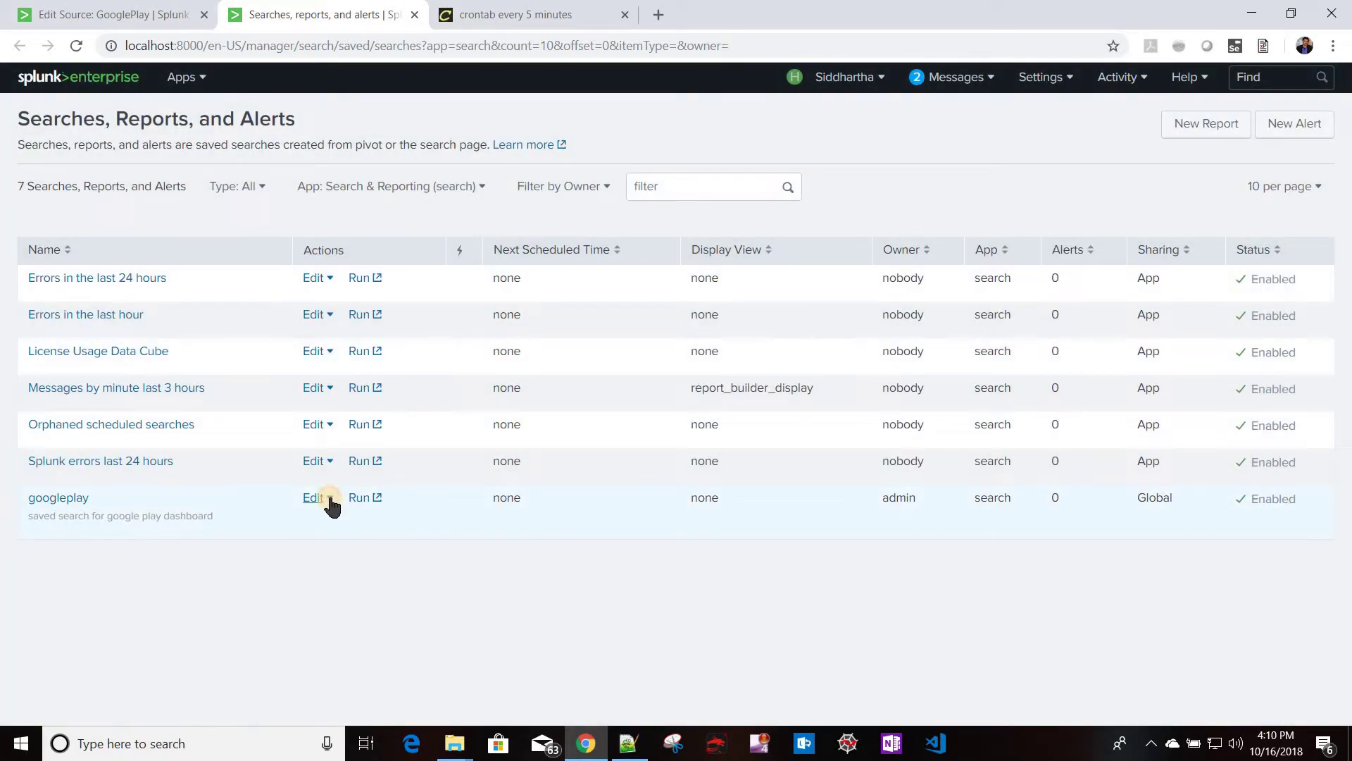
Step: Enable scheduling for the googleplay report and select All time as its time range
left_click(328, 500)
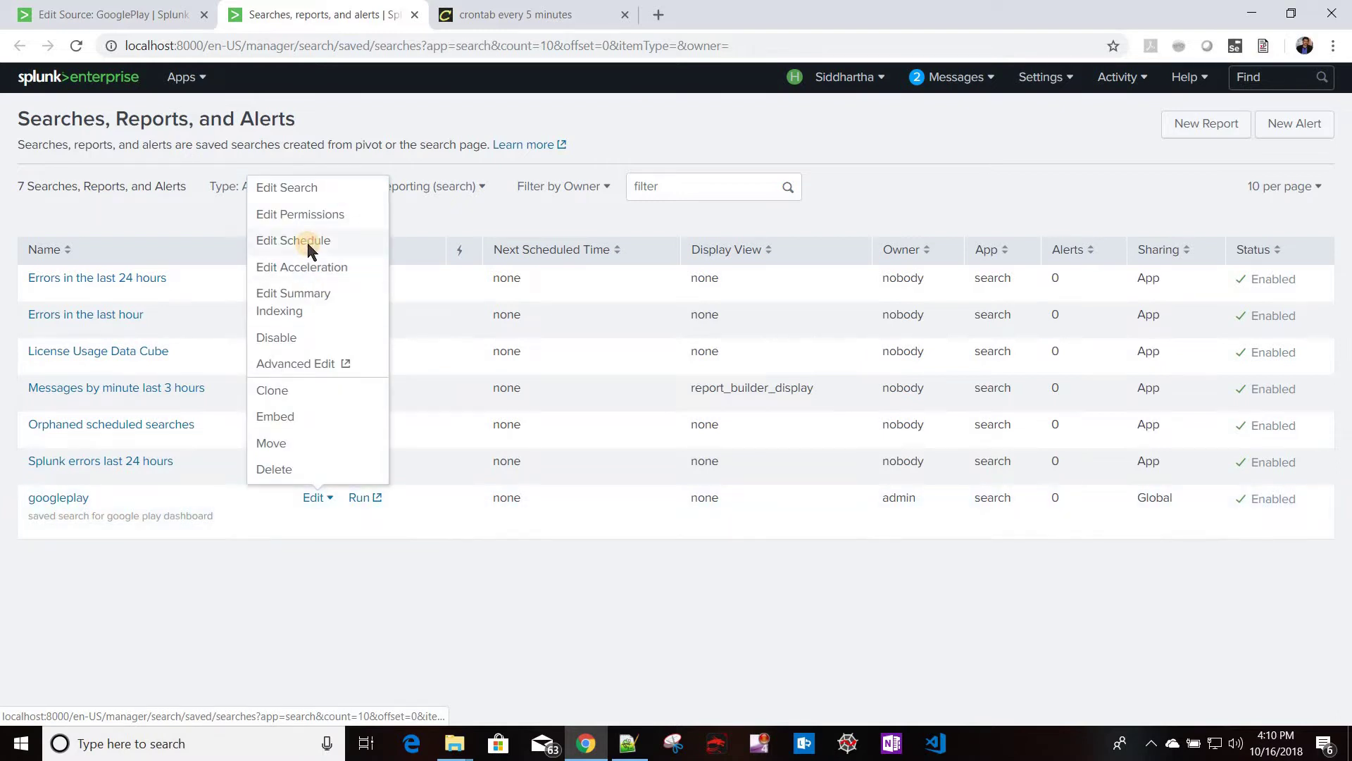
left_click(307, 242)
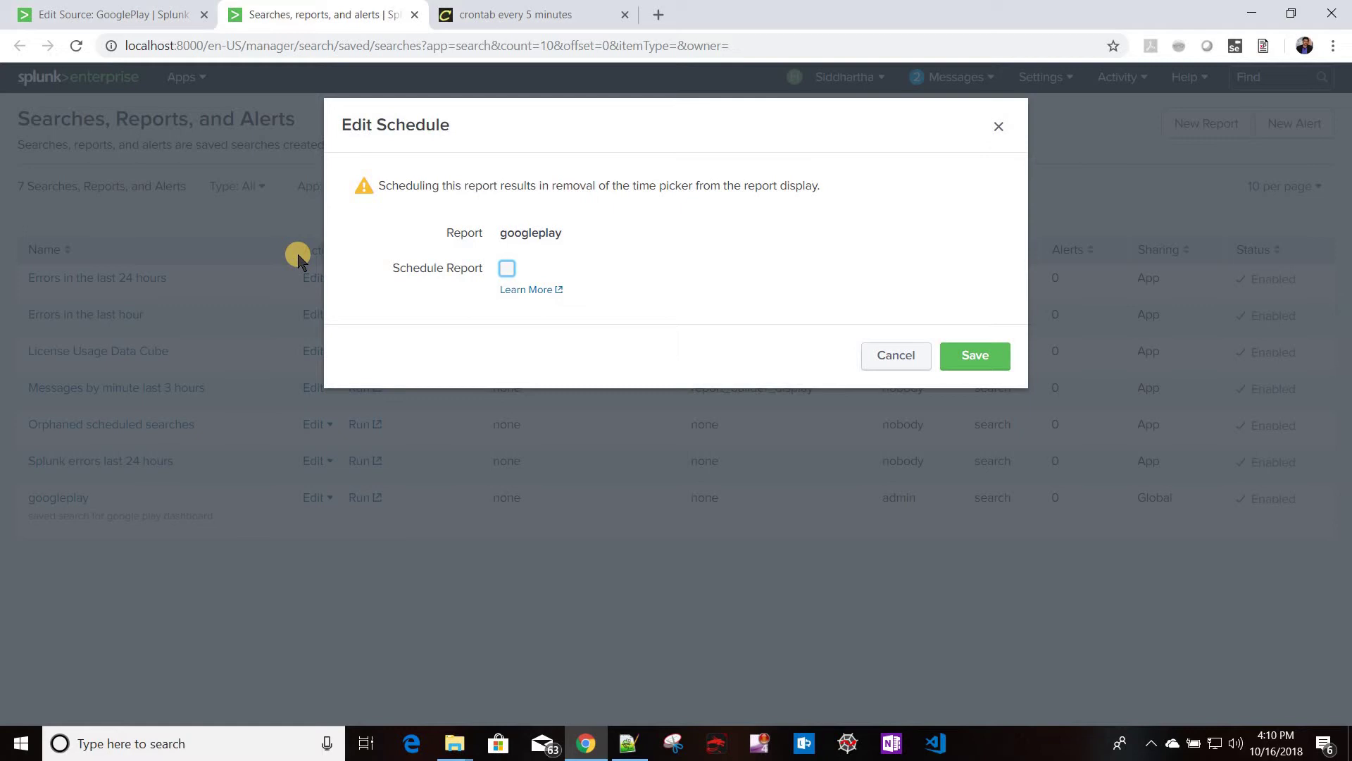
left_click(507, 267)
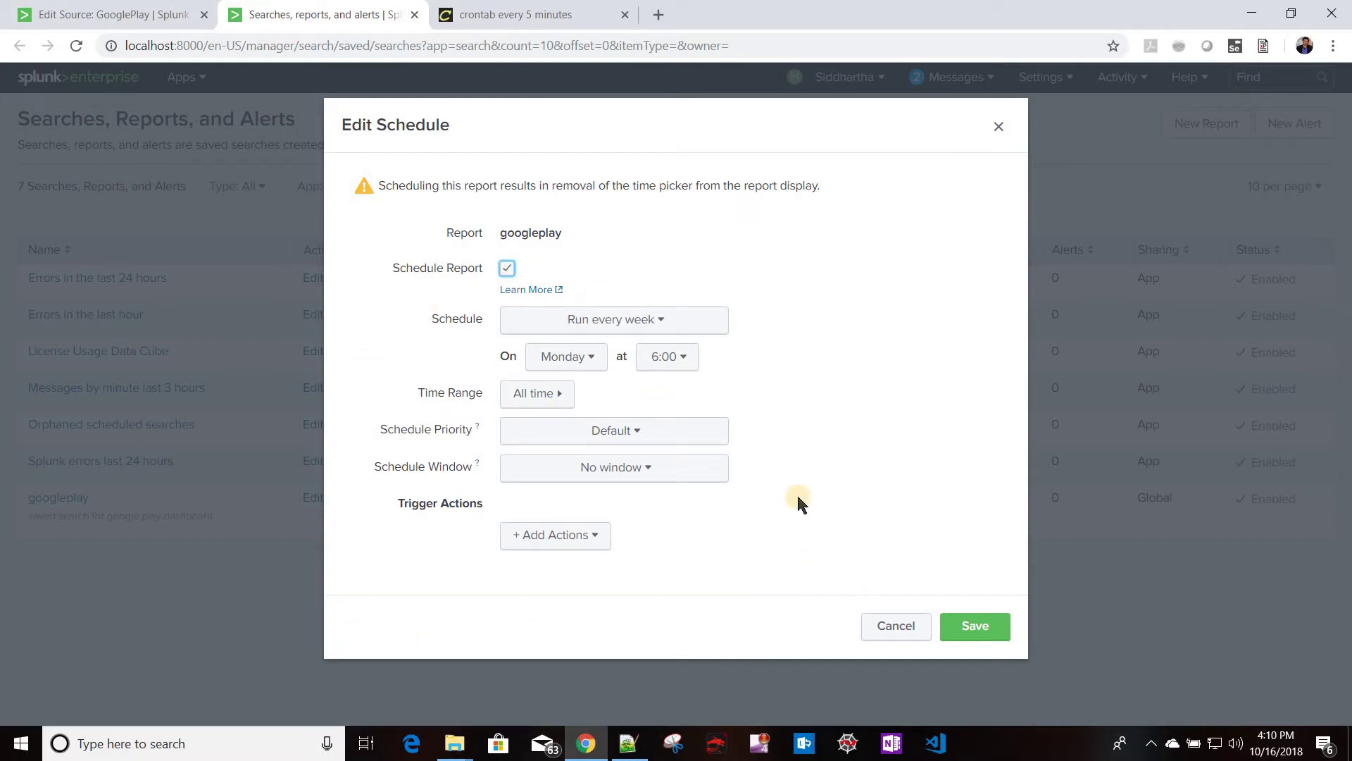
left_click(575, 360)
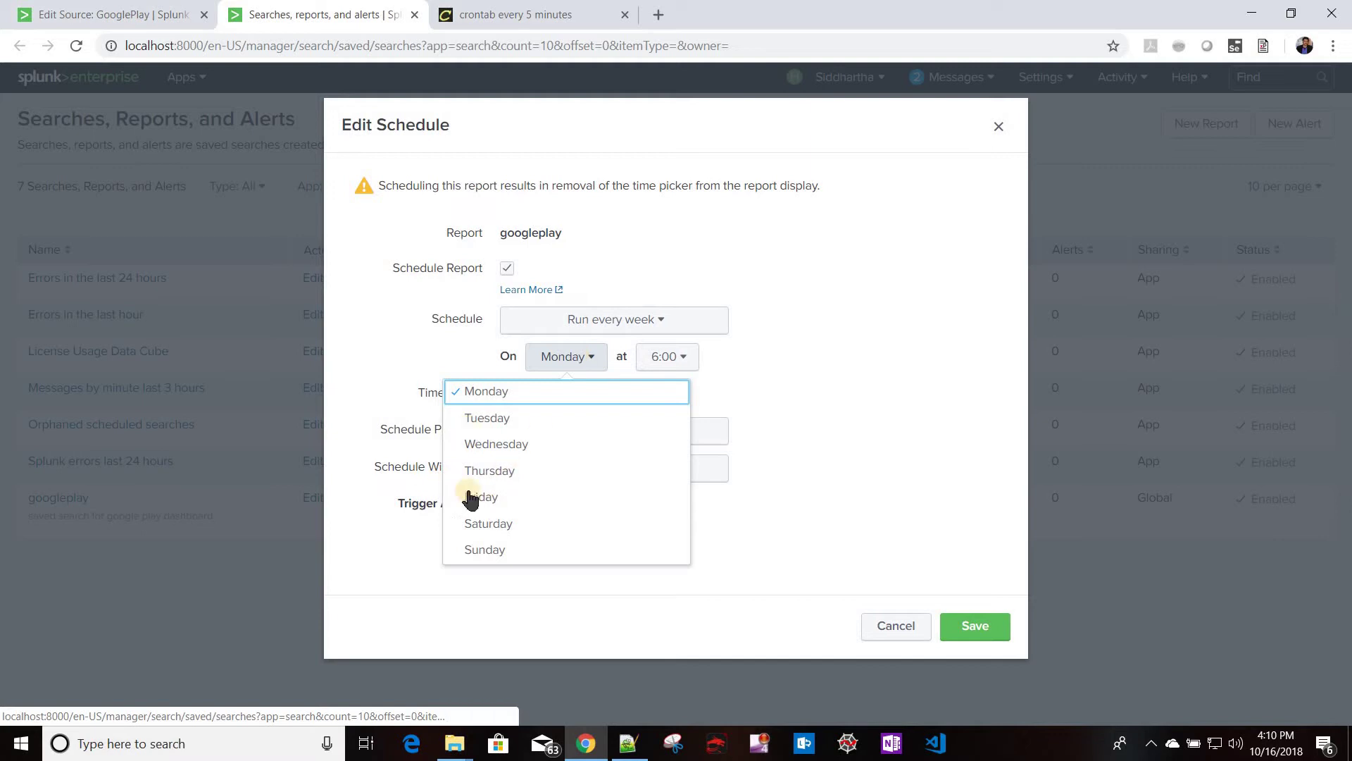
left_click(668, 357)
left_click(844, 347)
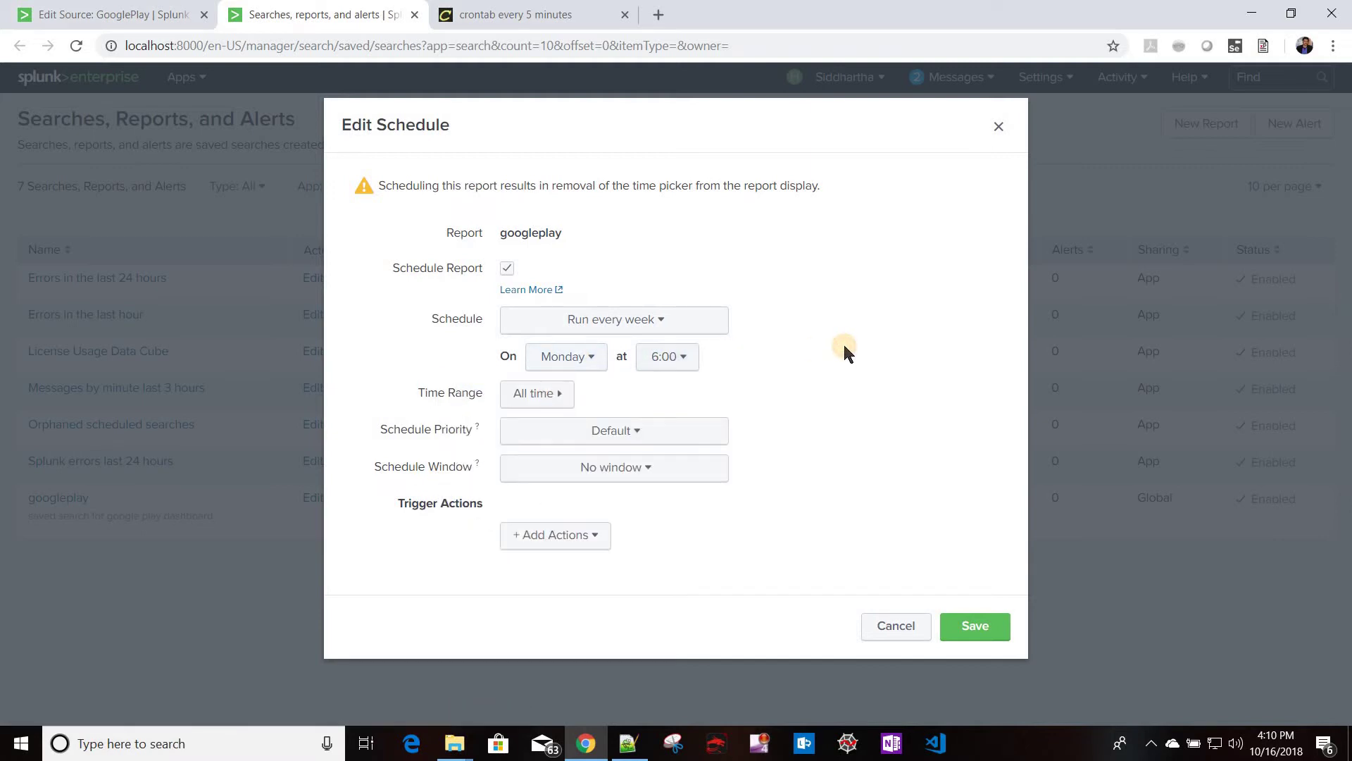
left_click(532, 395)
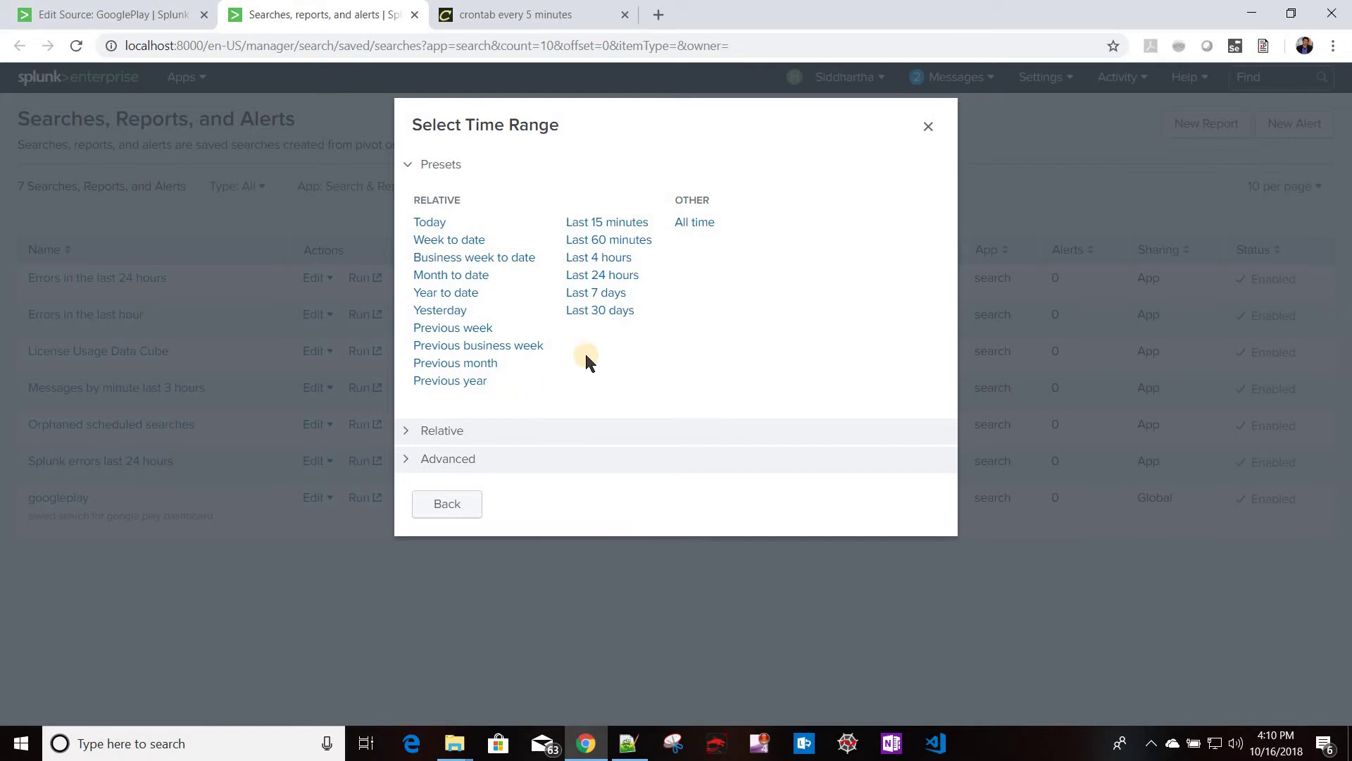
left_click(694, 231)
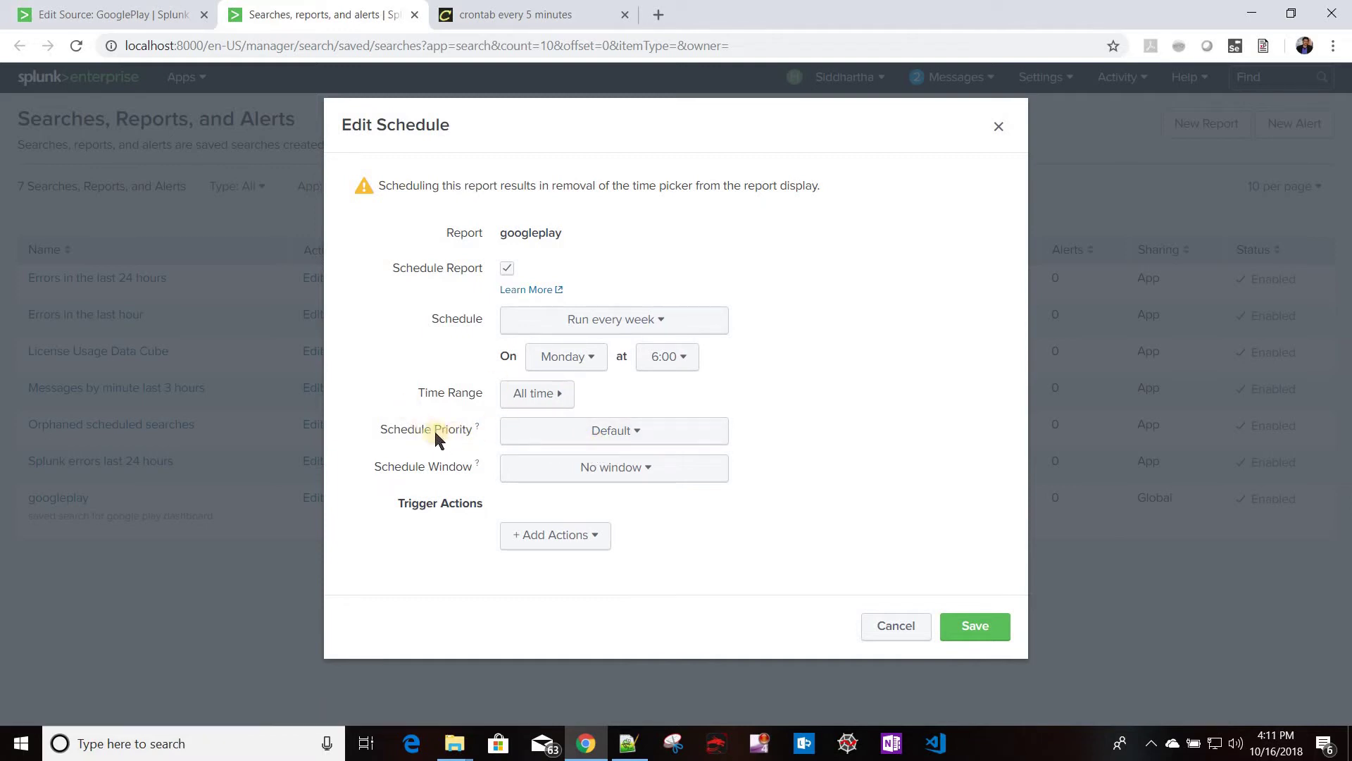
Step: Switch the report to run on a cron schedule, using the expression */5 * * * * copied from the crontab guru page
left_click(622, 324)
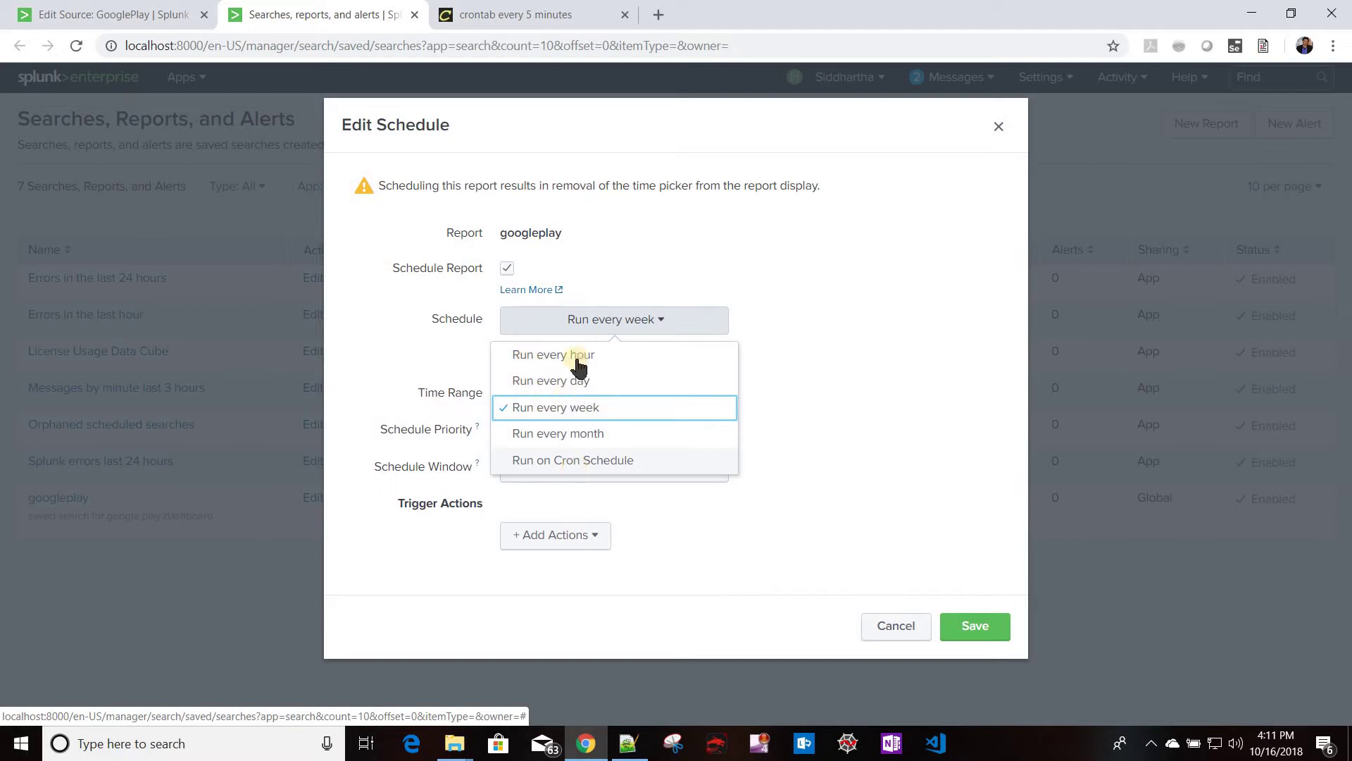
left_click(584, 462)
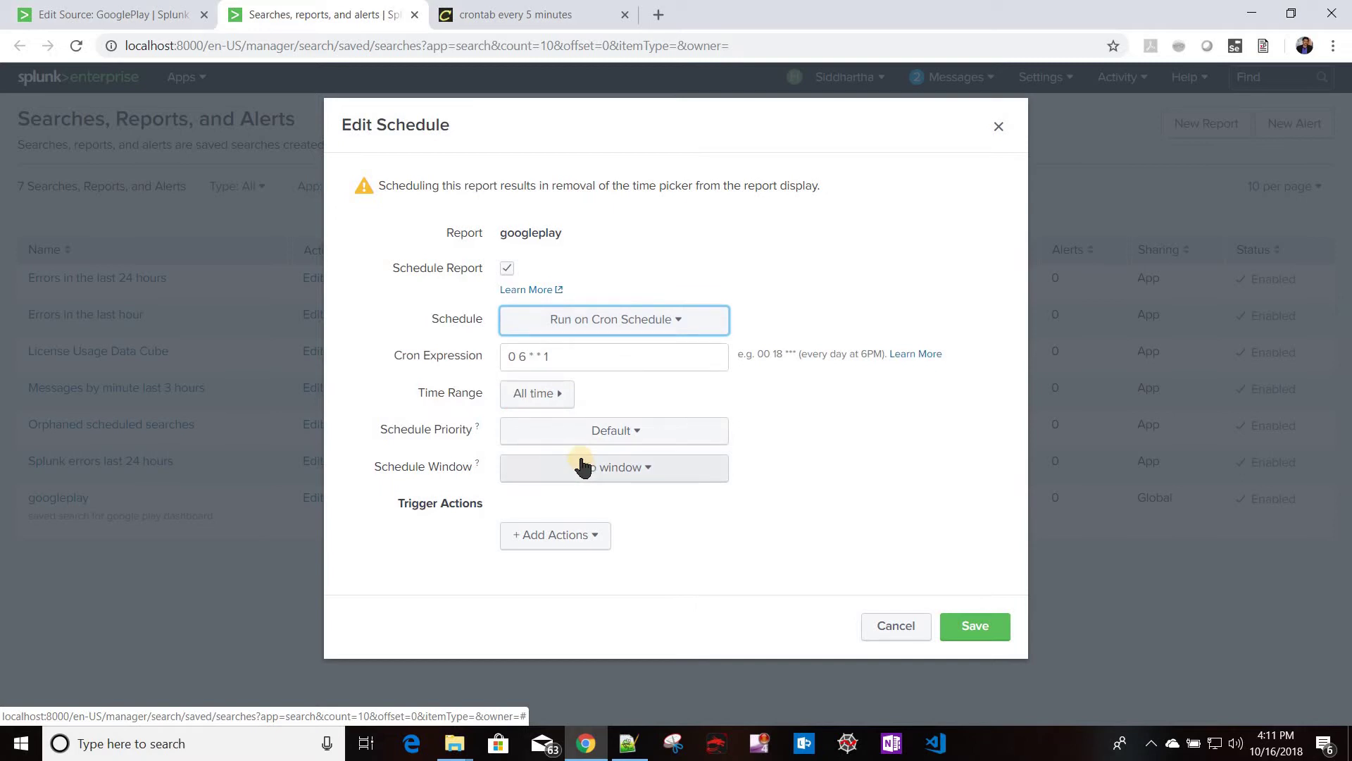
left_click(493, 17)
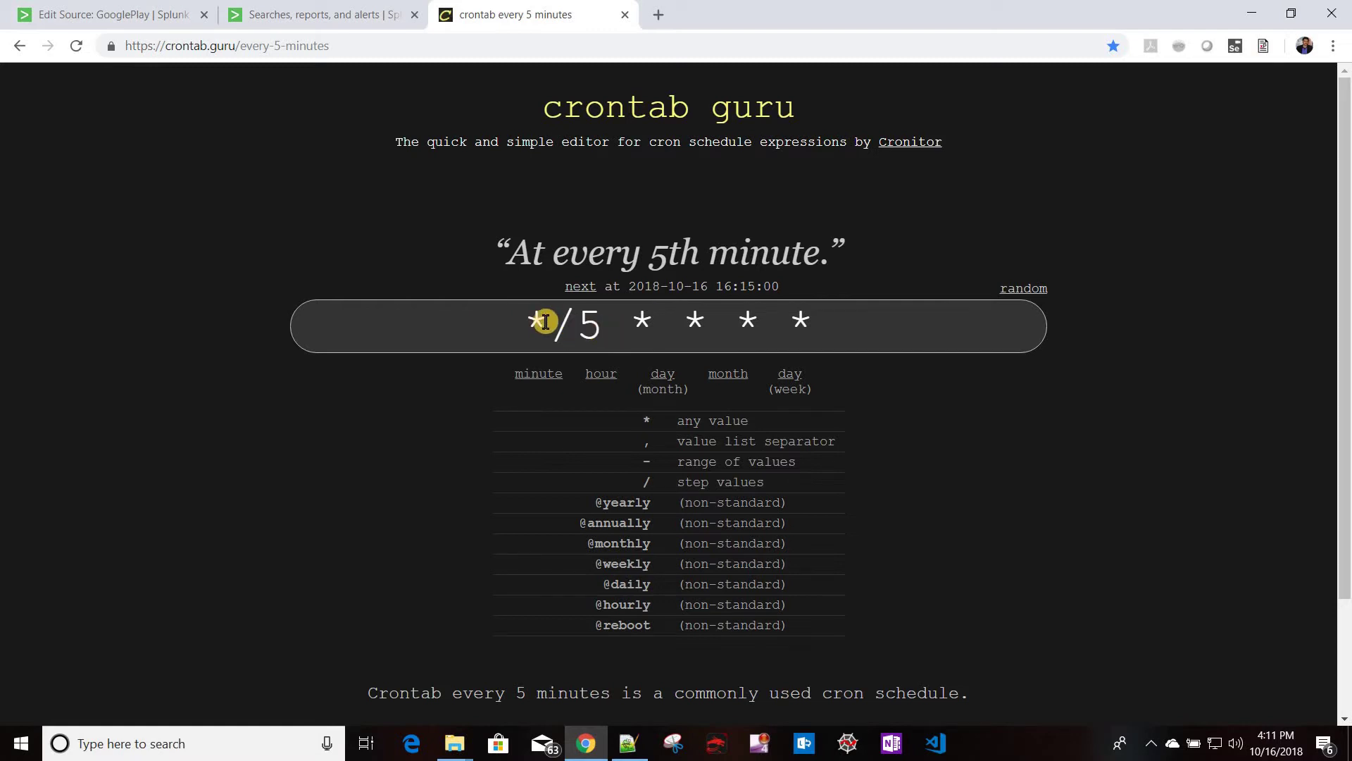
triple_click(799, 318)
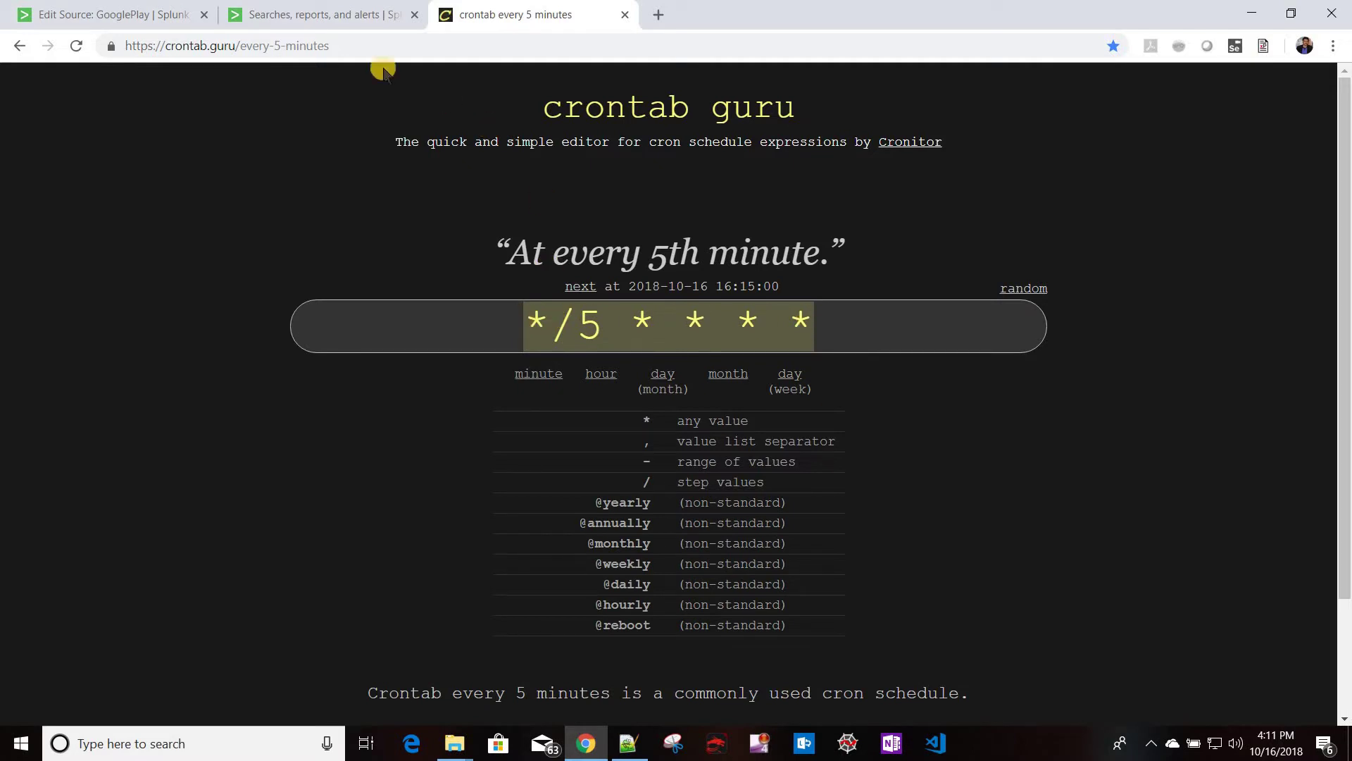
left_click(282, 15)
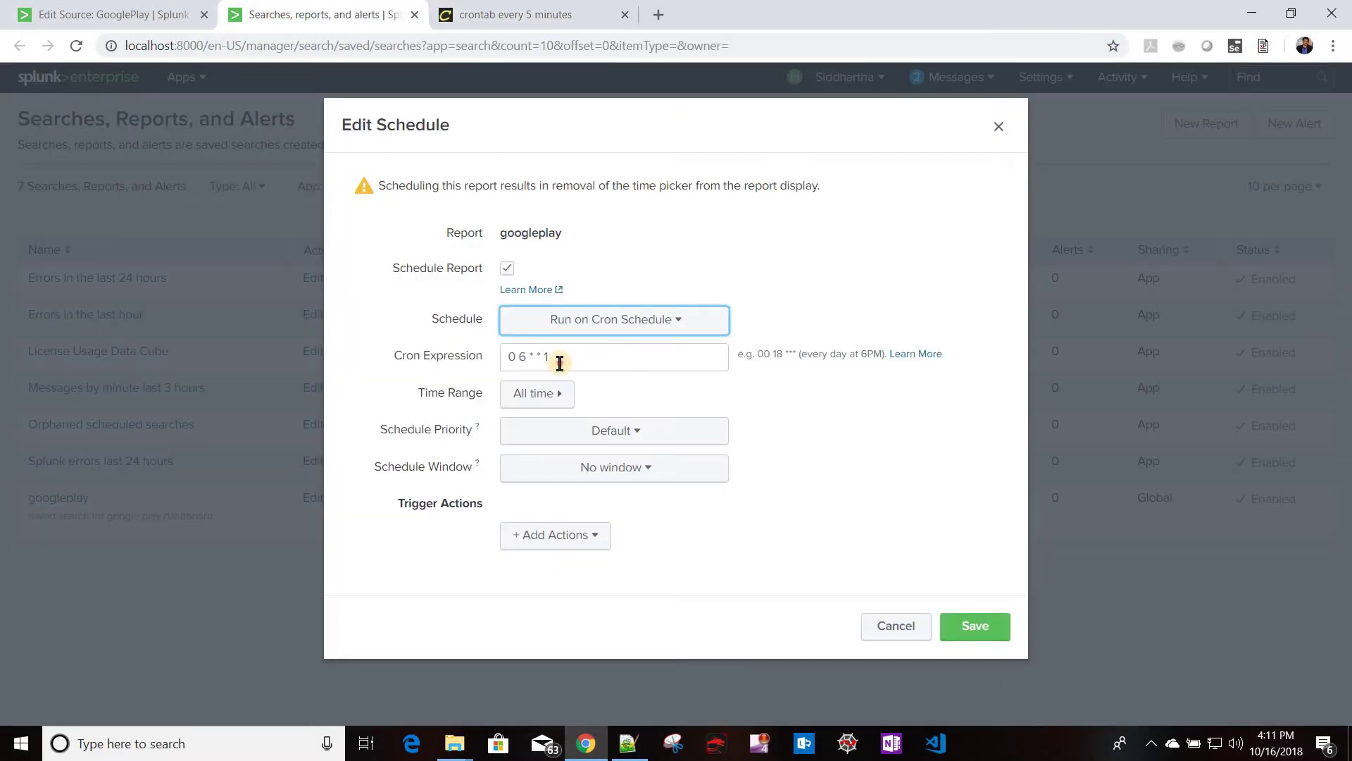
left_click_drag(559, 363, 508, 356)
type("*/5 * * *")
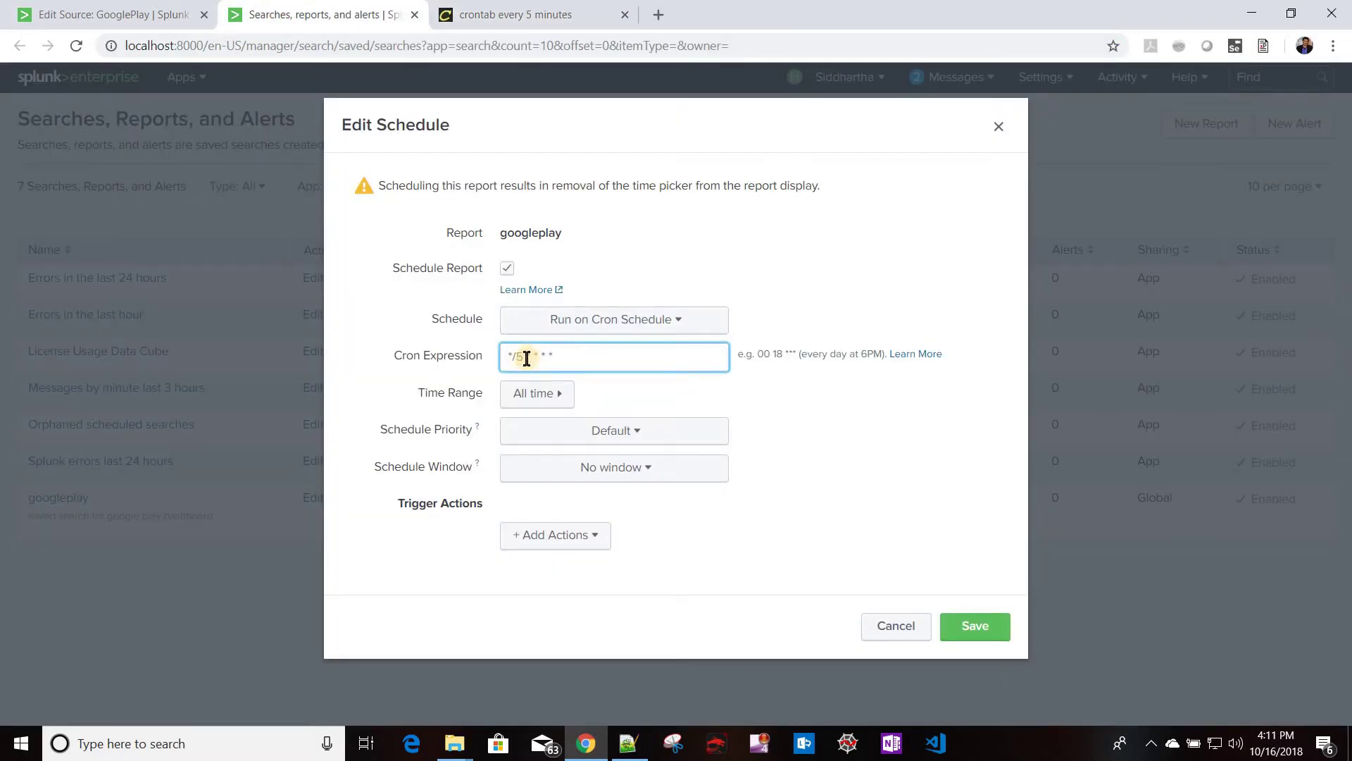
Step: Change the cron expression to */1 * * * * so the report runs every minute
key("BackSpace")
type("*")
key("BackSpace")
type("1")
left_click(725, 414)
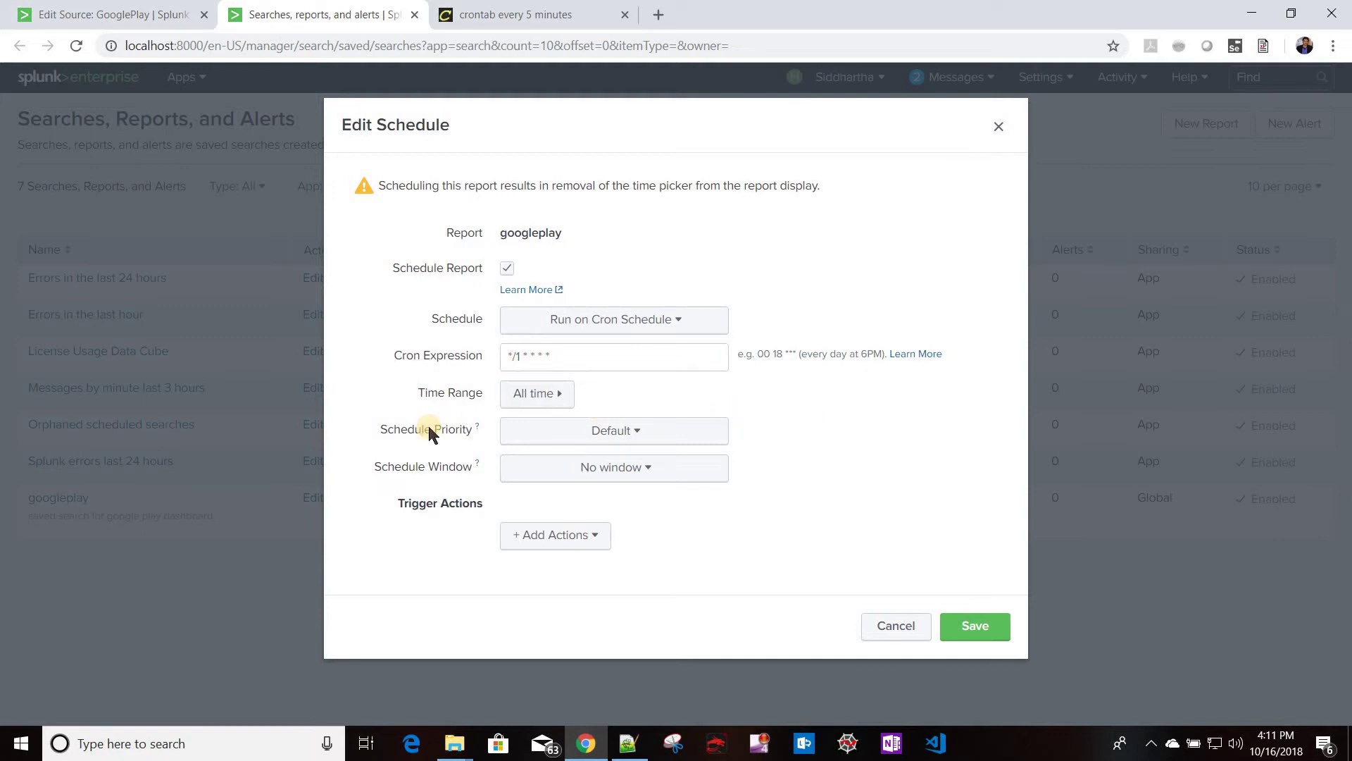
Step: Examine the schedule priority help, the schedule window choices and the available trigger actions without changing them
mouse_move(475, 427)
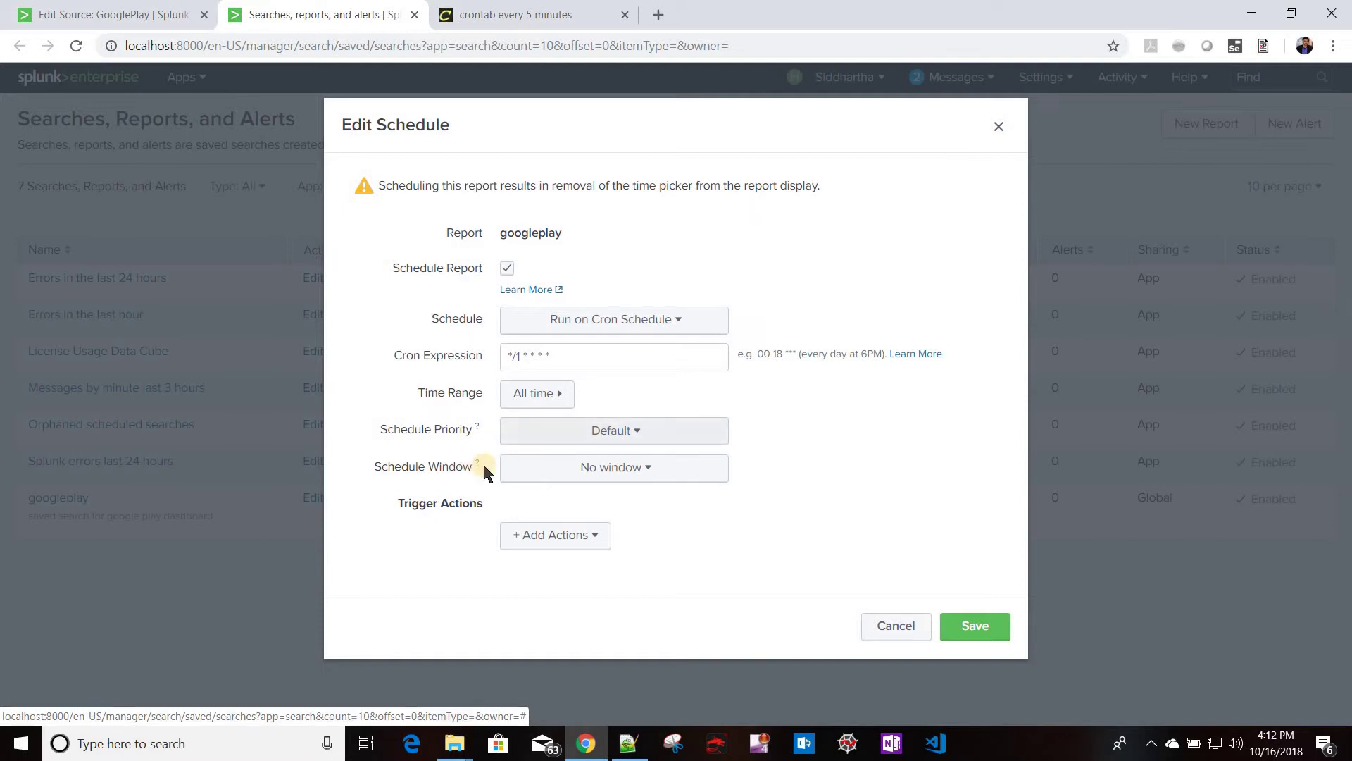
left_click(554, 482)
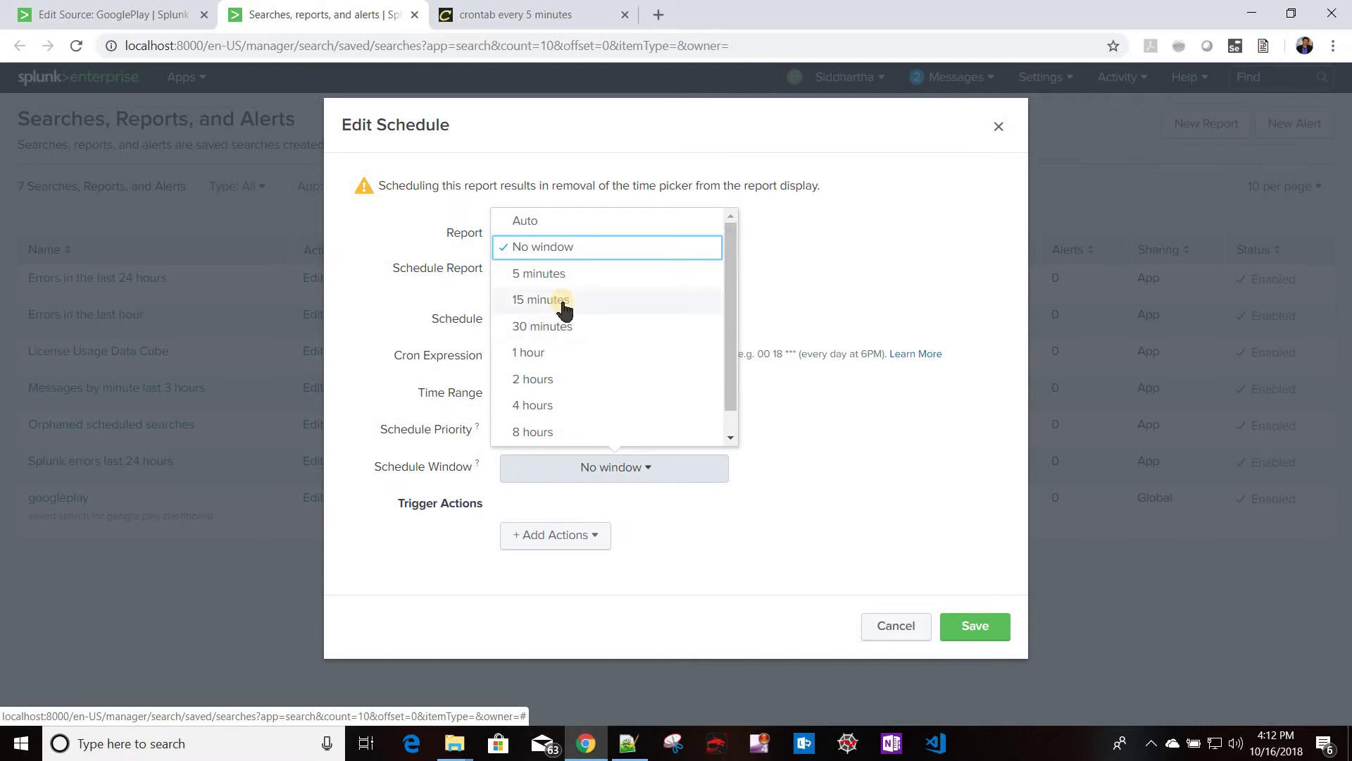
left_click(876, 449)
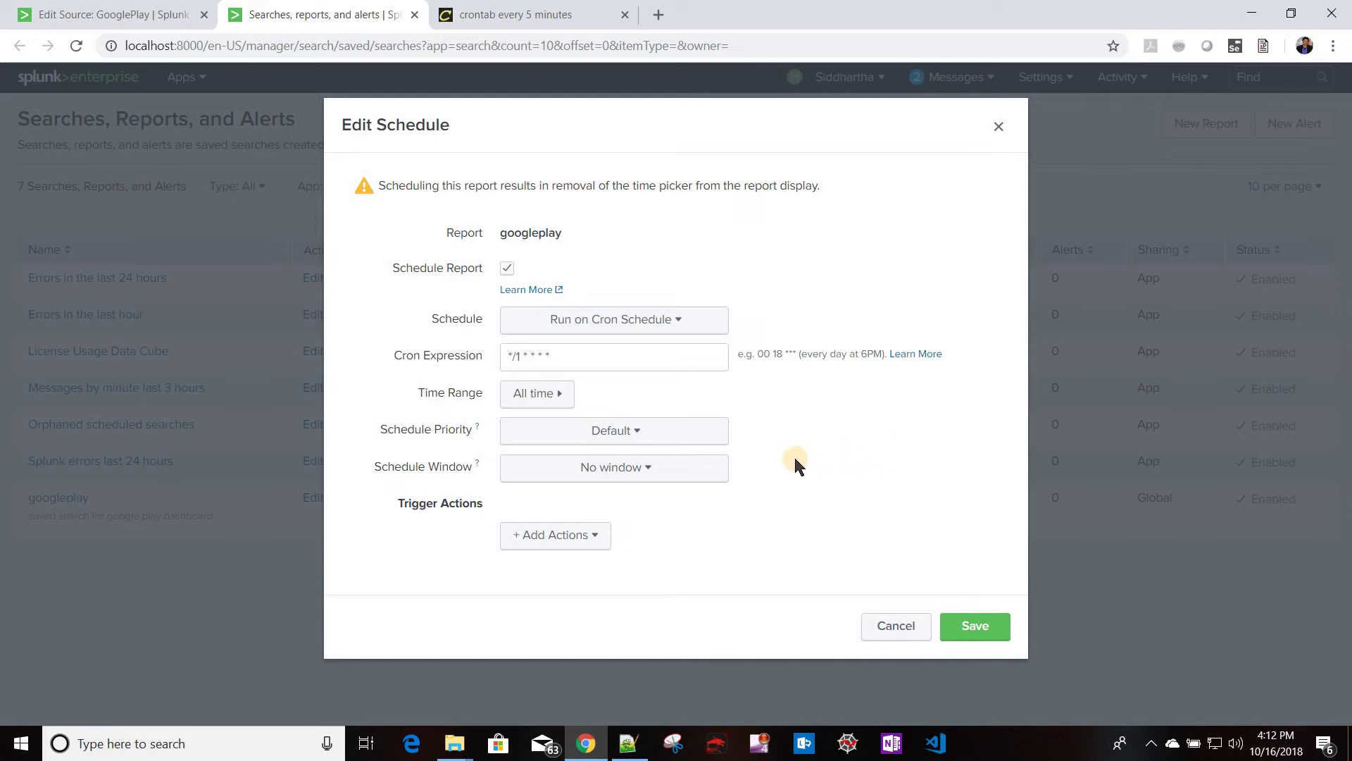
left_click(587, 536)
left_click(588, 538)
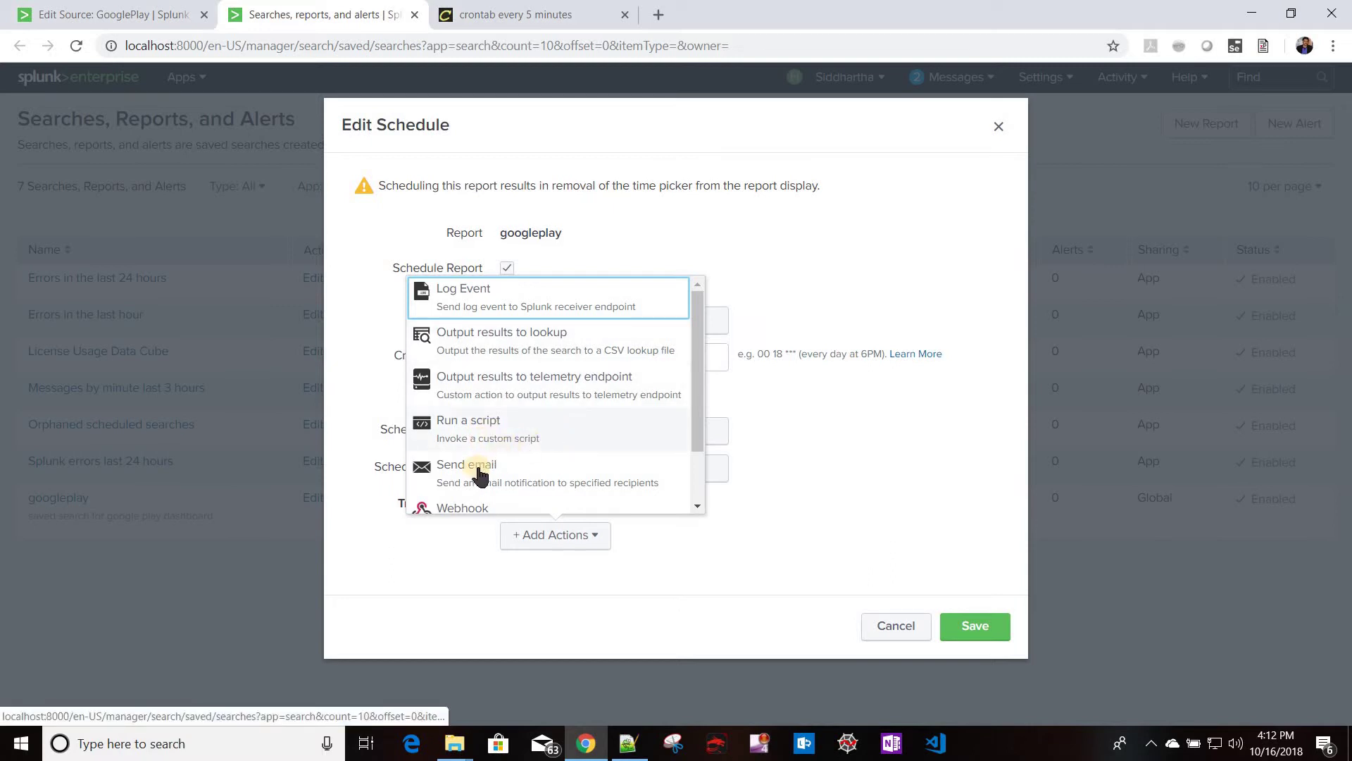
left_click(910, 511)
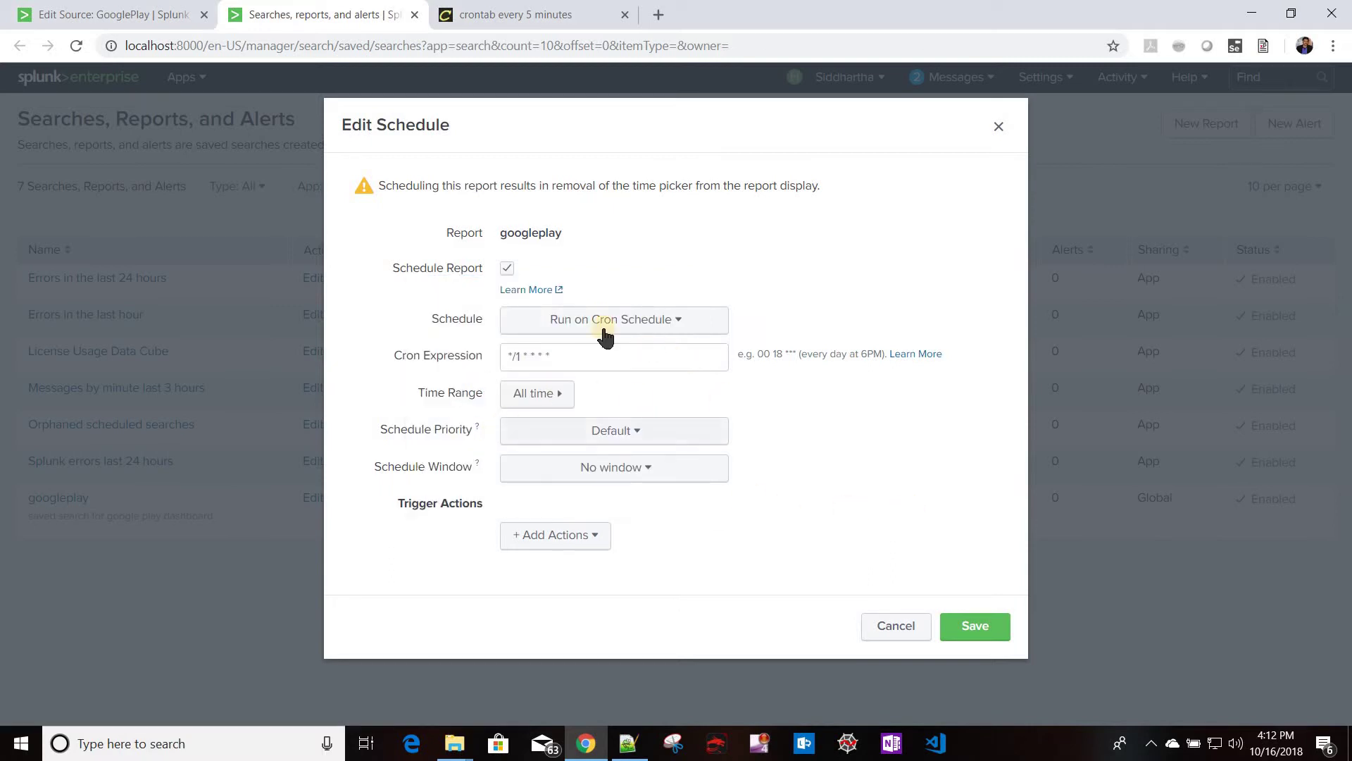
Step: Save the googleplay report's schedule and check its next scheduled time in the list
left_click(592, 355)
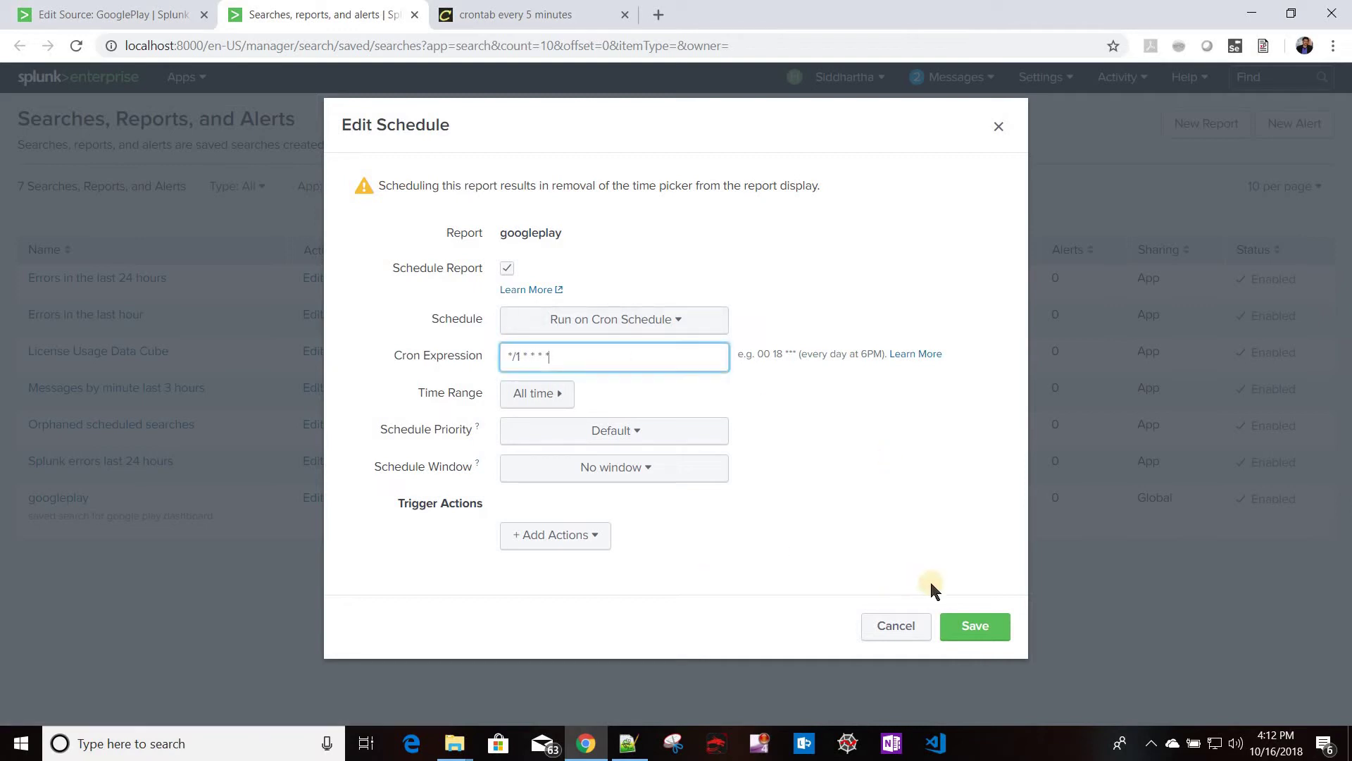
left_click(991, 631)
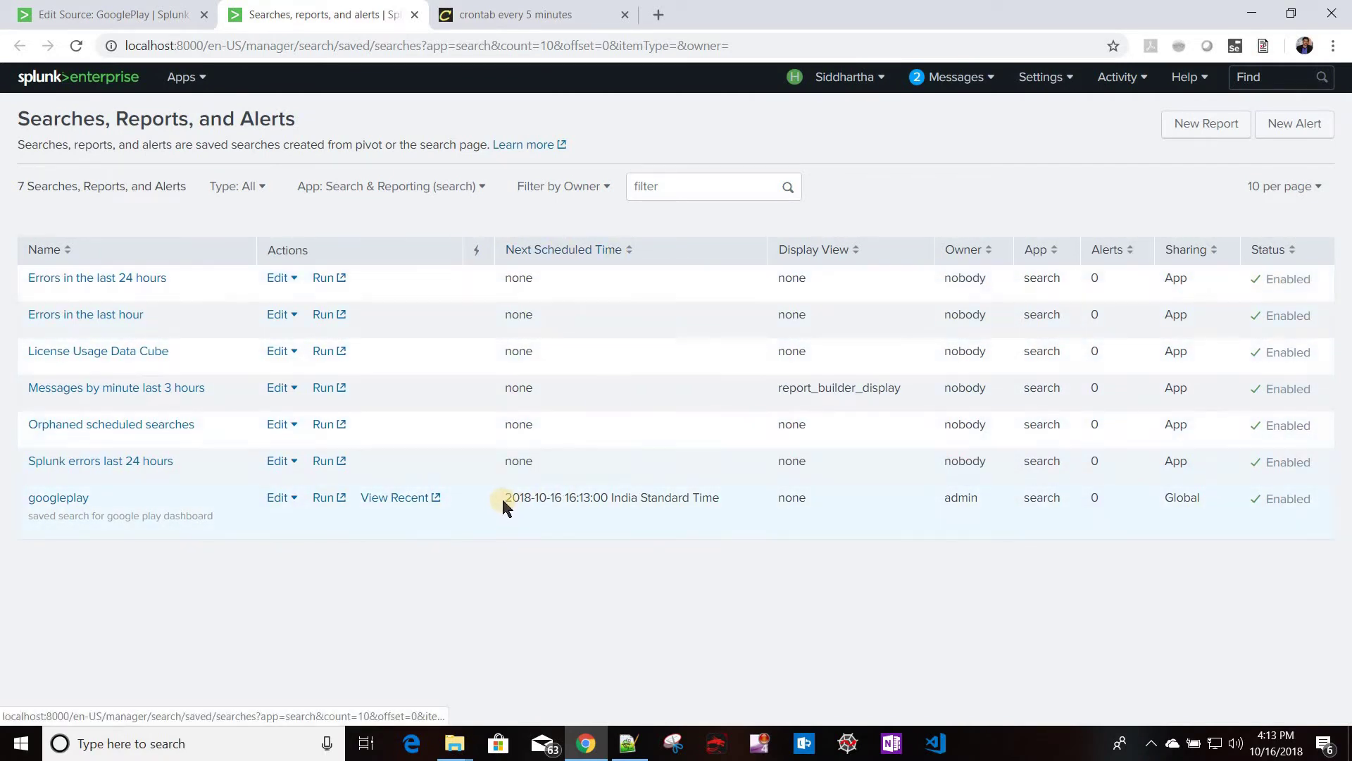
left_click_drag(502, 496, 727, 497)
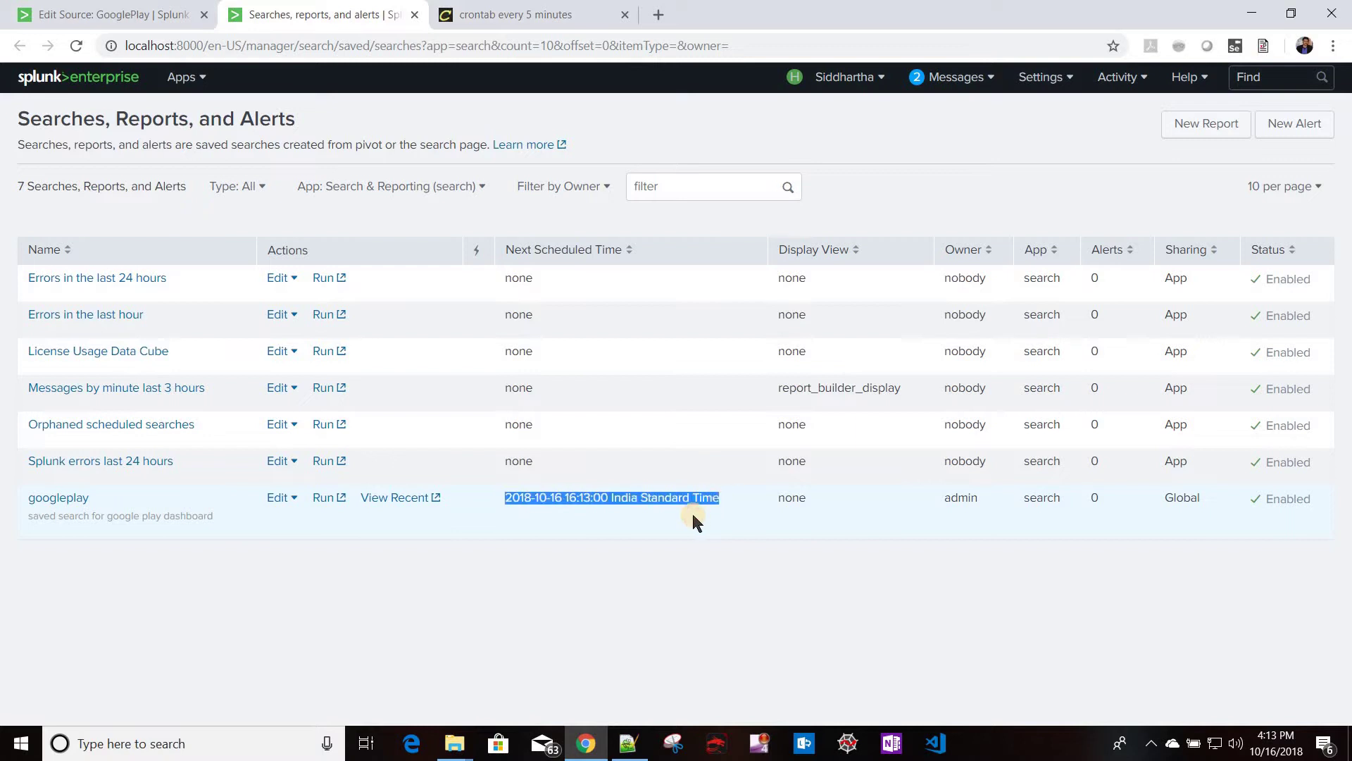
left_click(819, 596)
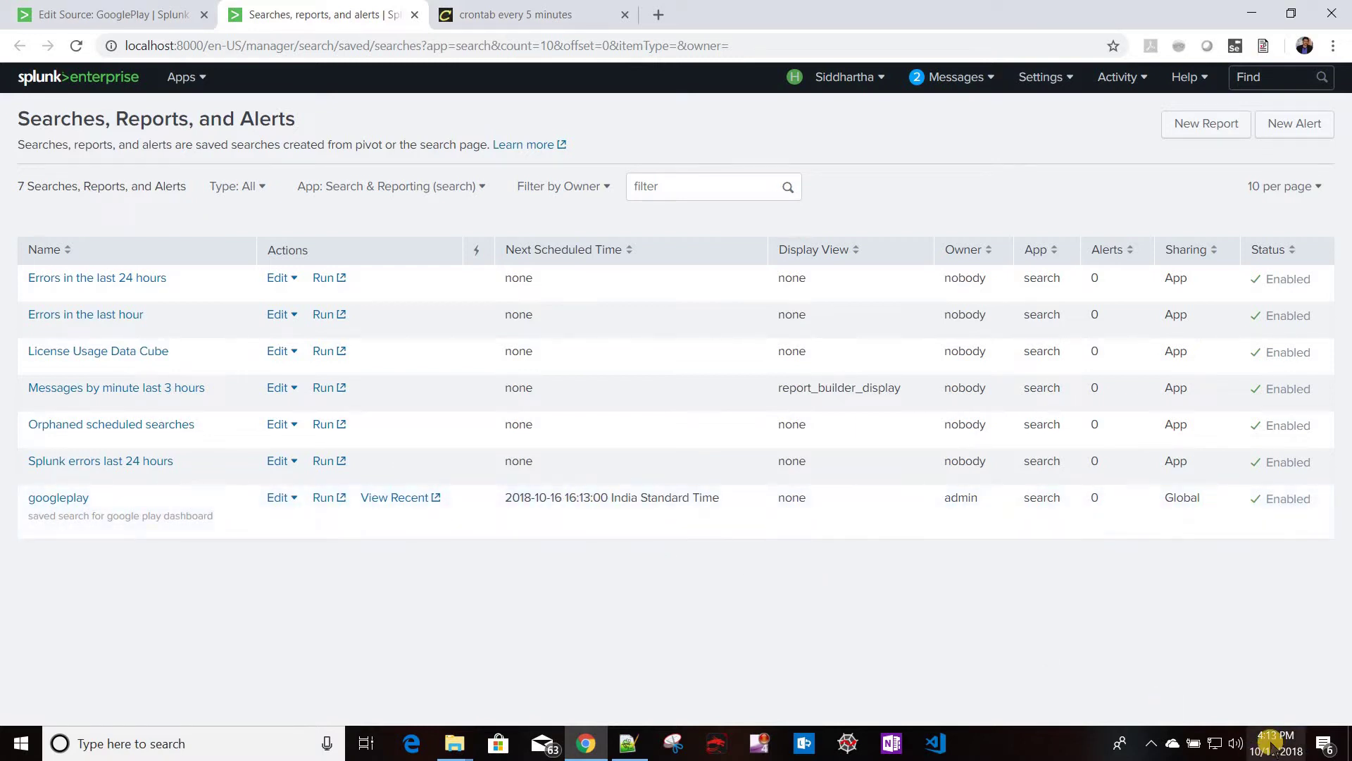
Step: View the googleplay report's recent jobs, check the latest run's event count and size, and close the job list
mouse_move(1274, 743)
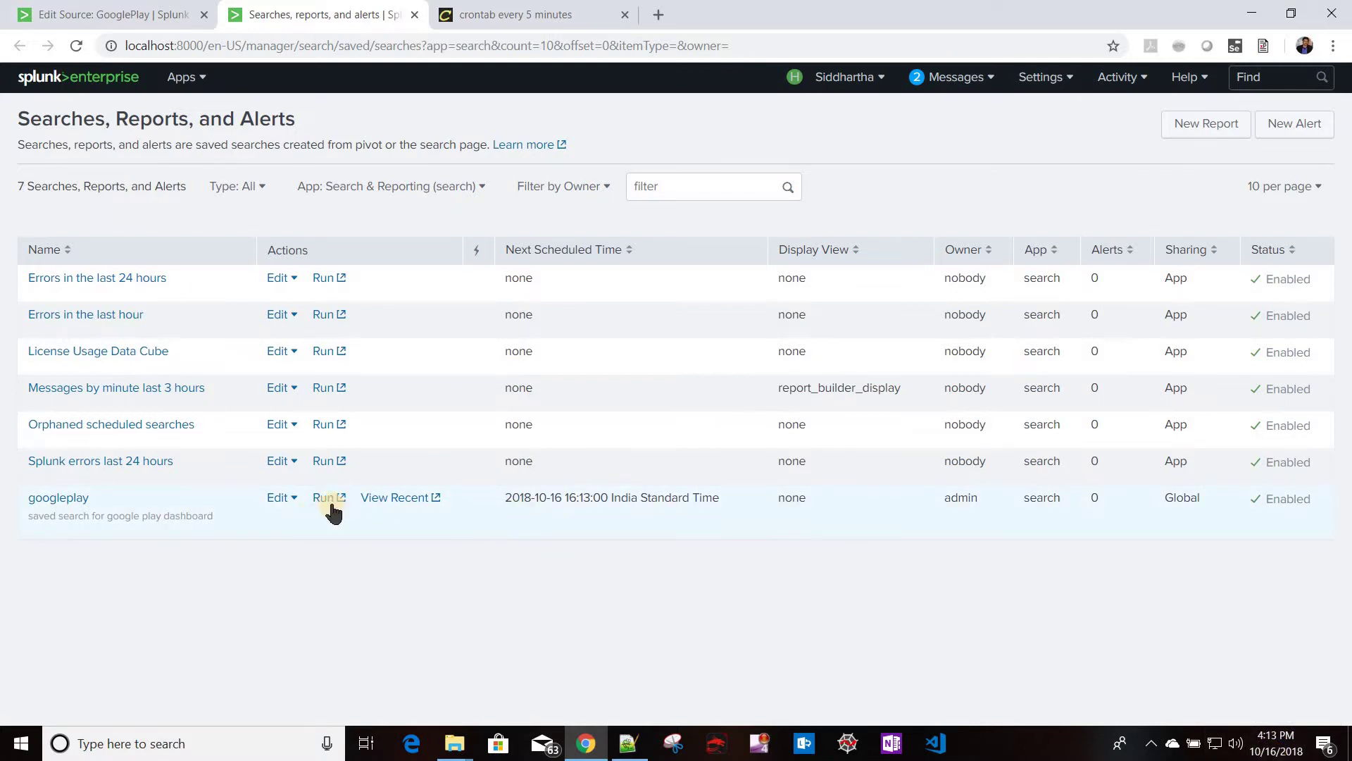
left_click(405, 502)
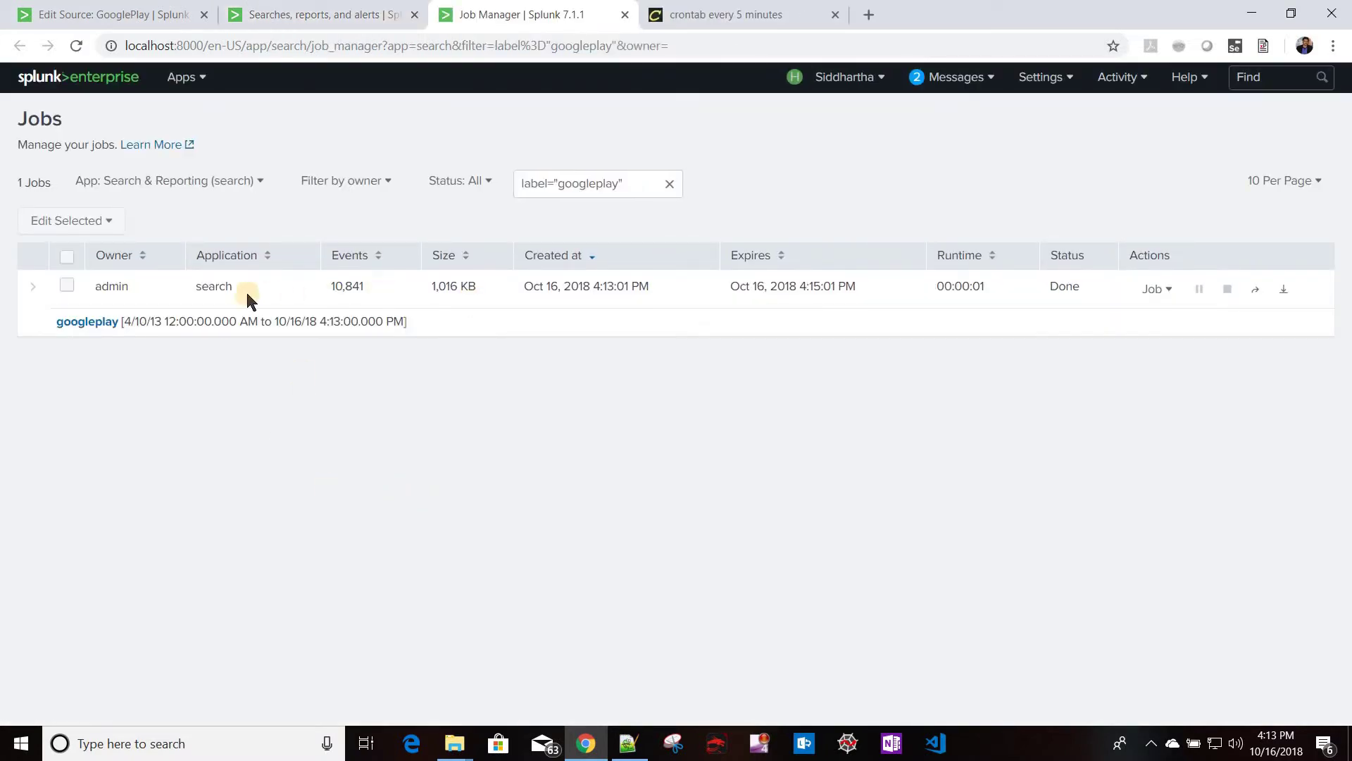
left_click_drag(375, 294, 324, 287)
left_click_drag(456, 291, 460, 290)
left_click(626, 14)
Step: Examine the googleplay report's acceleration and summary indexing settings, dismissing both dialogs
left_click(295, 498)
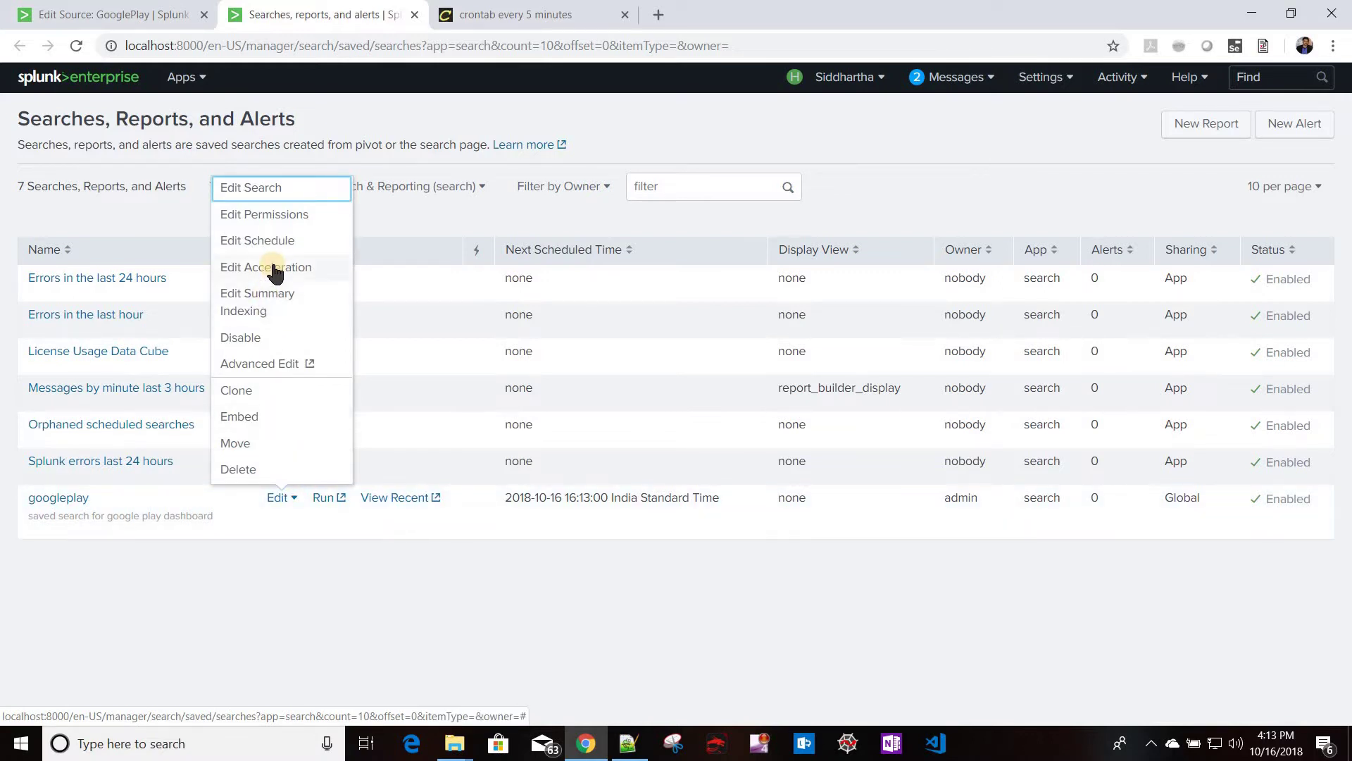
left_click(350, 275)
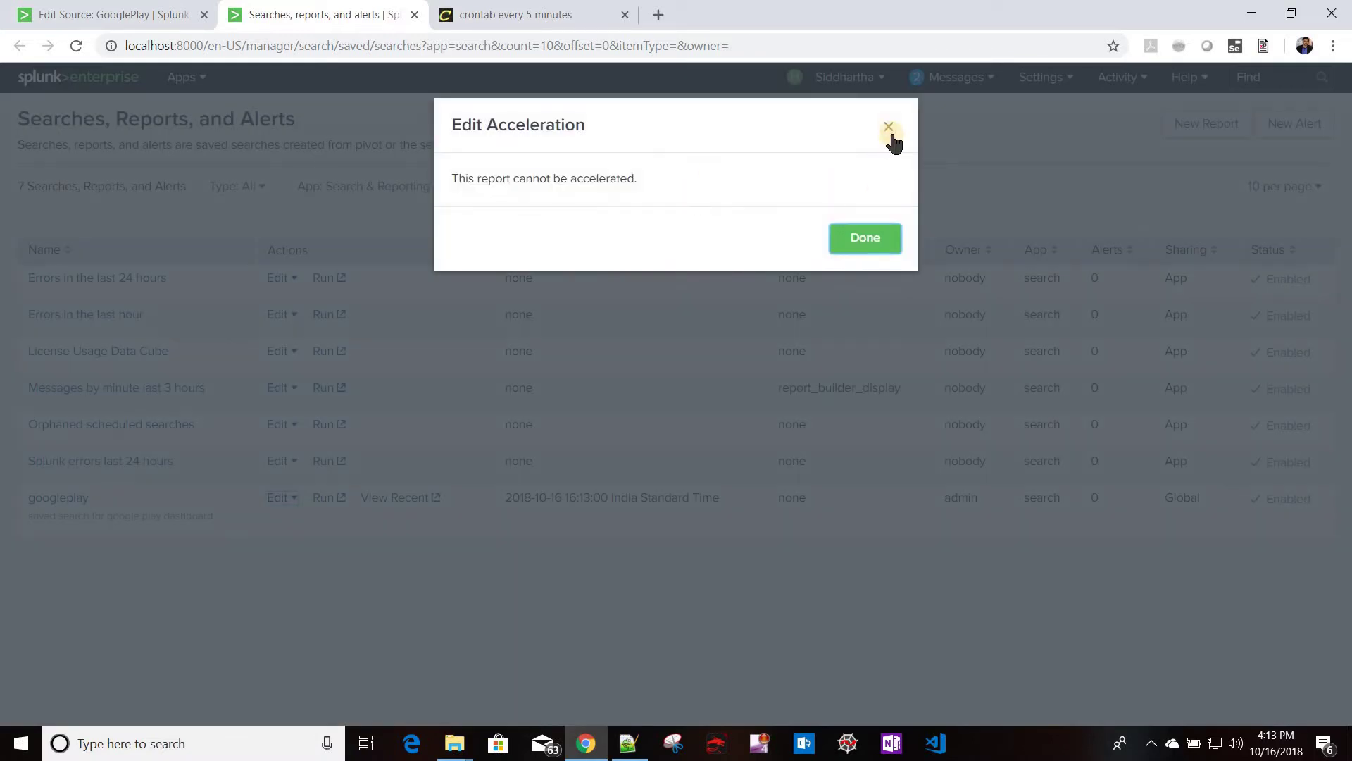
left_click(290, 483)
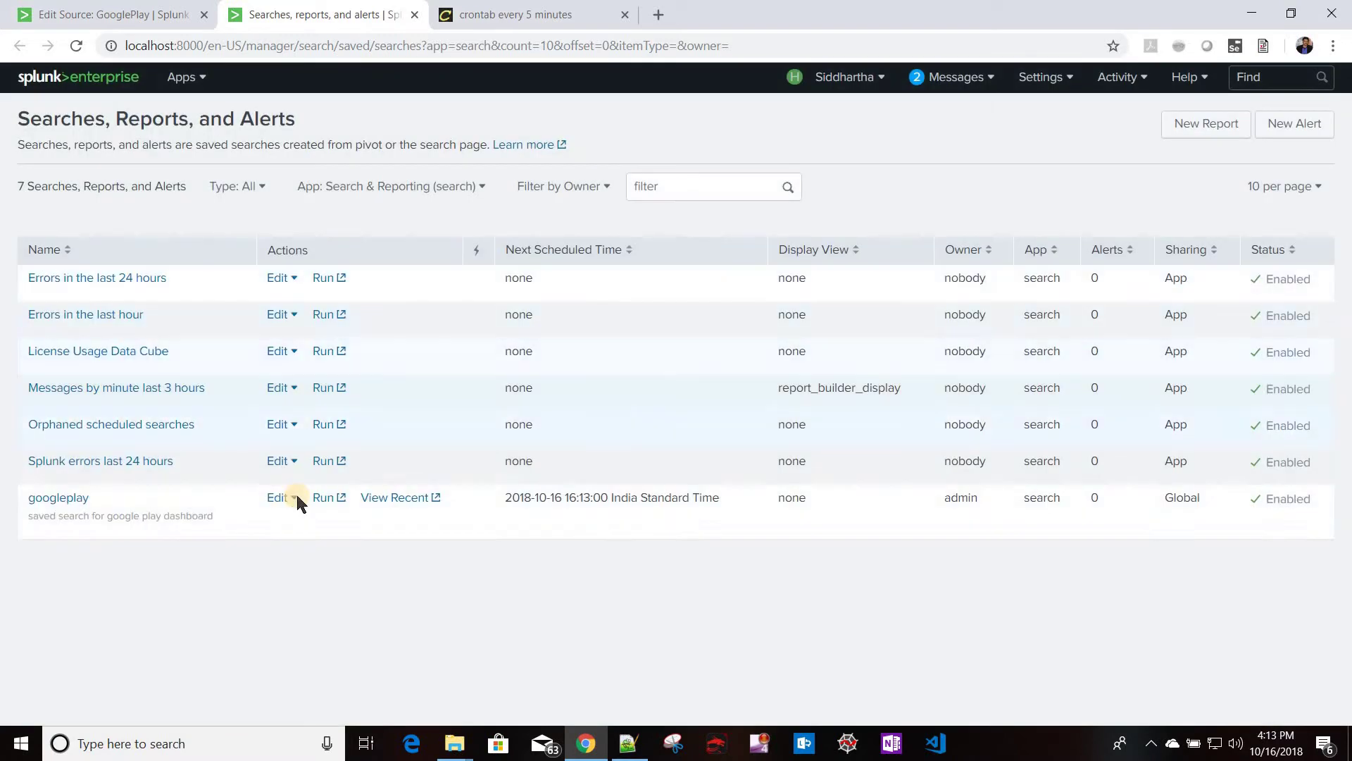
left_click(292, 502)
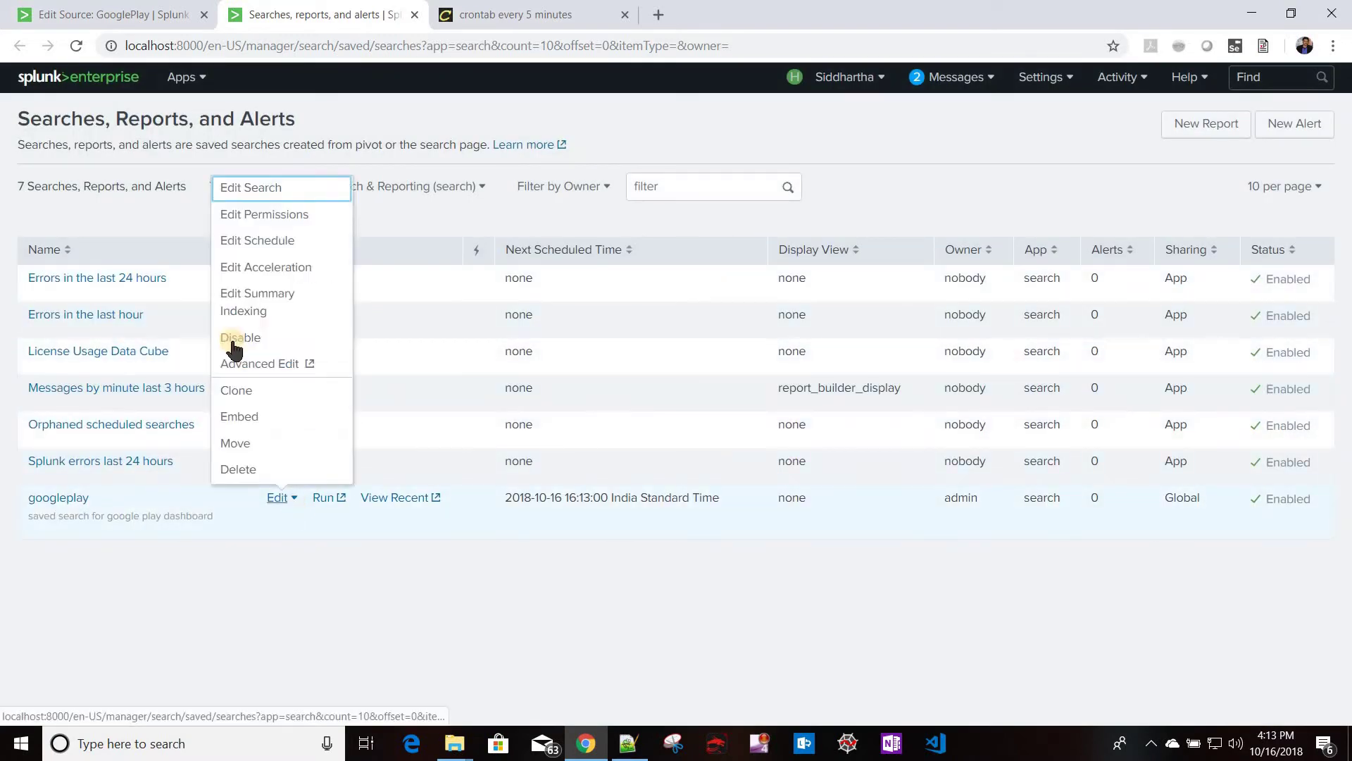
left_click(255, 310)
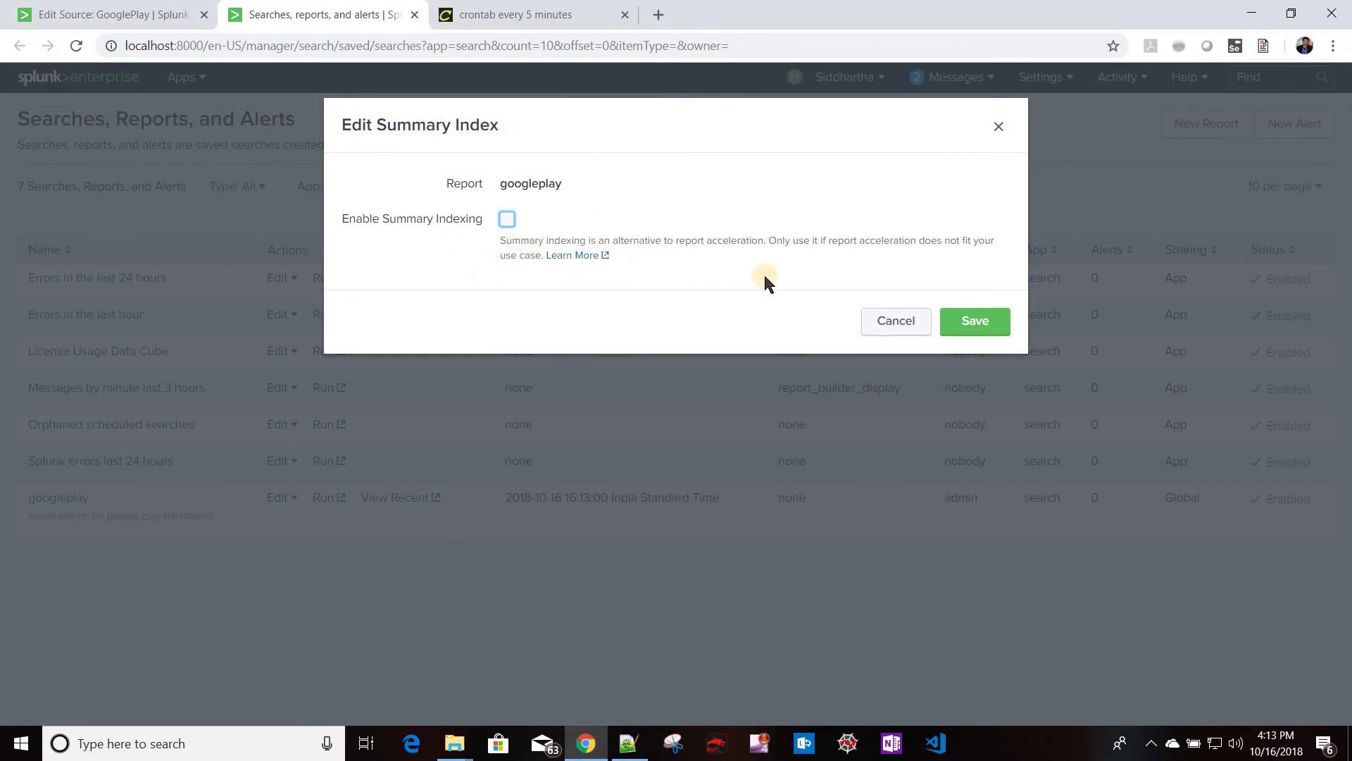
left_click(336, 468)
Step: Look through the googleplay report's advanced edit properties and return to the list of saved searches
left_click(294, 500)
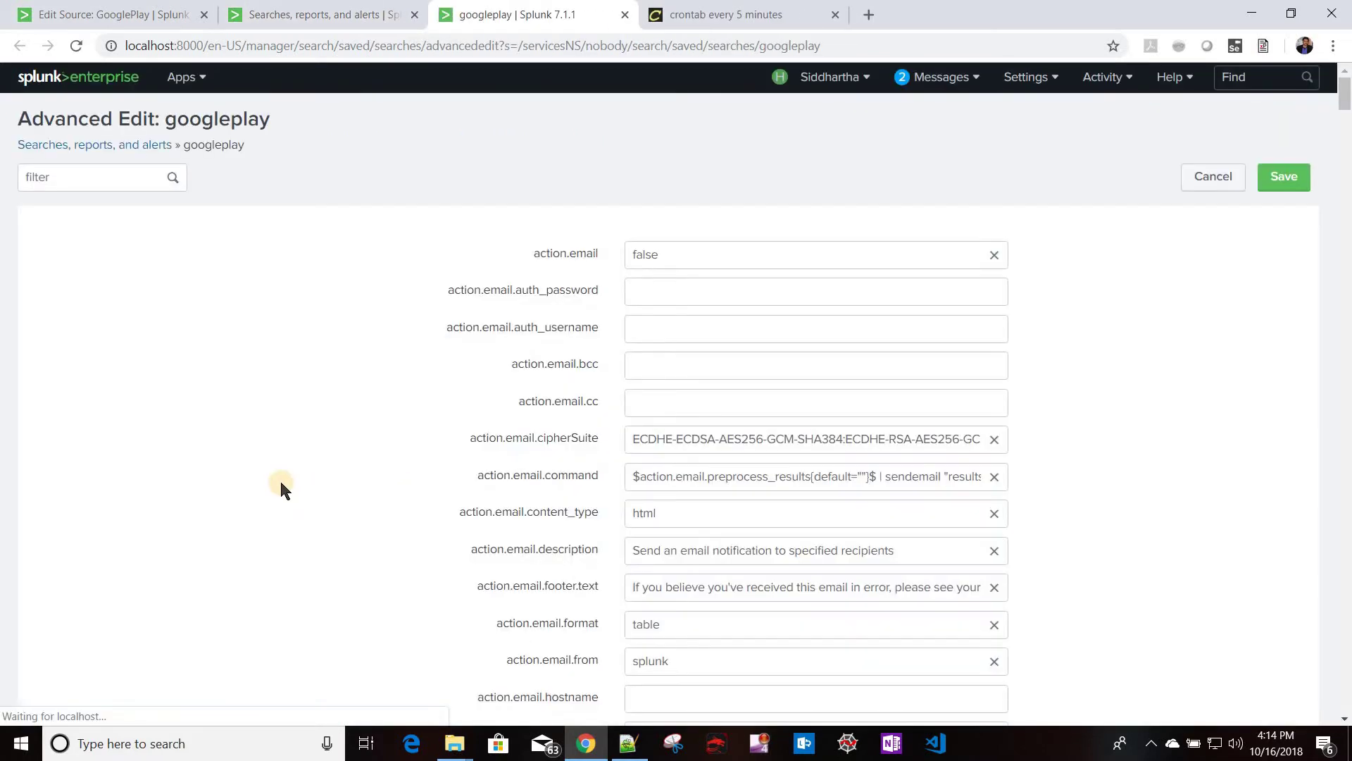
scroll(360, 454, "down", 2)
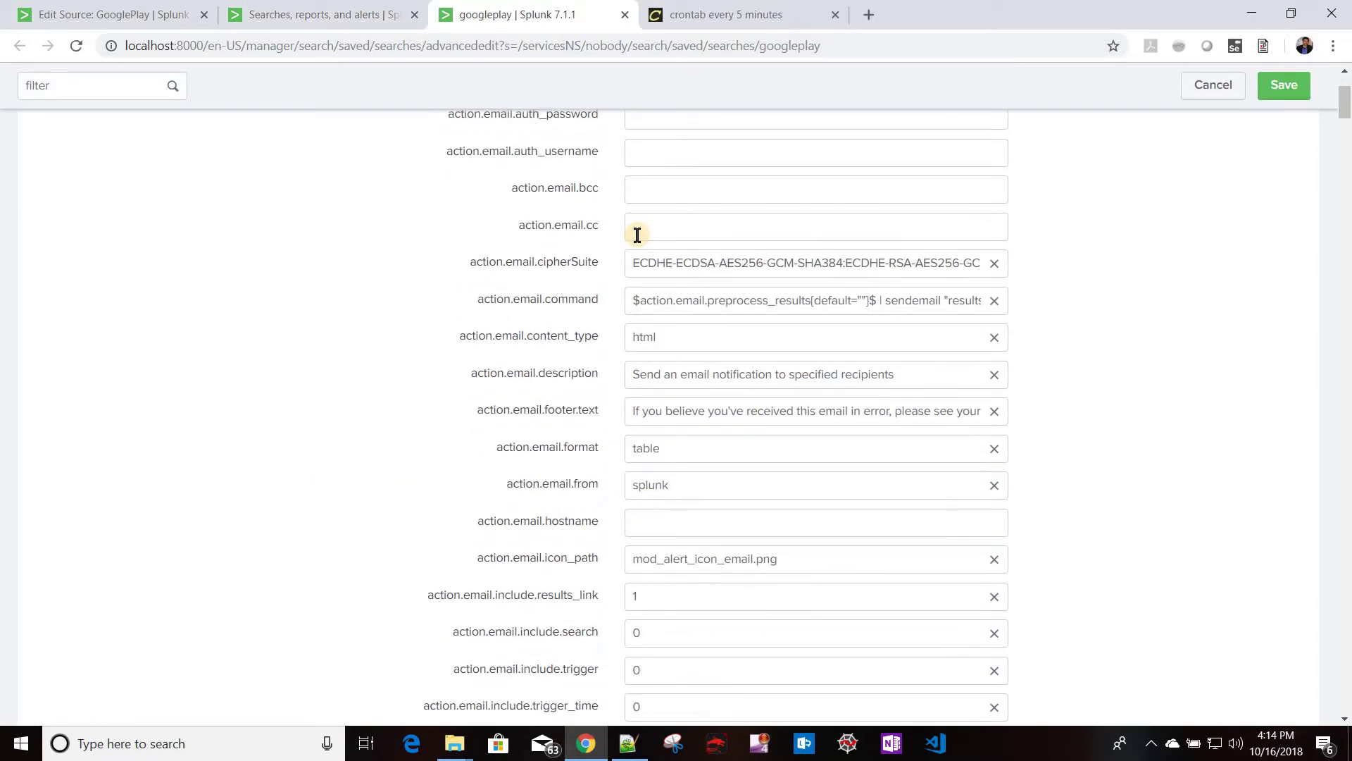
left_click(637, 235)
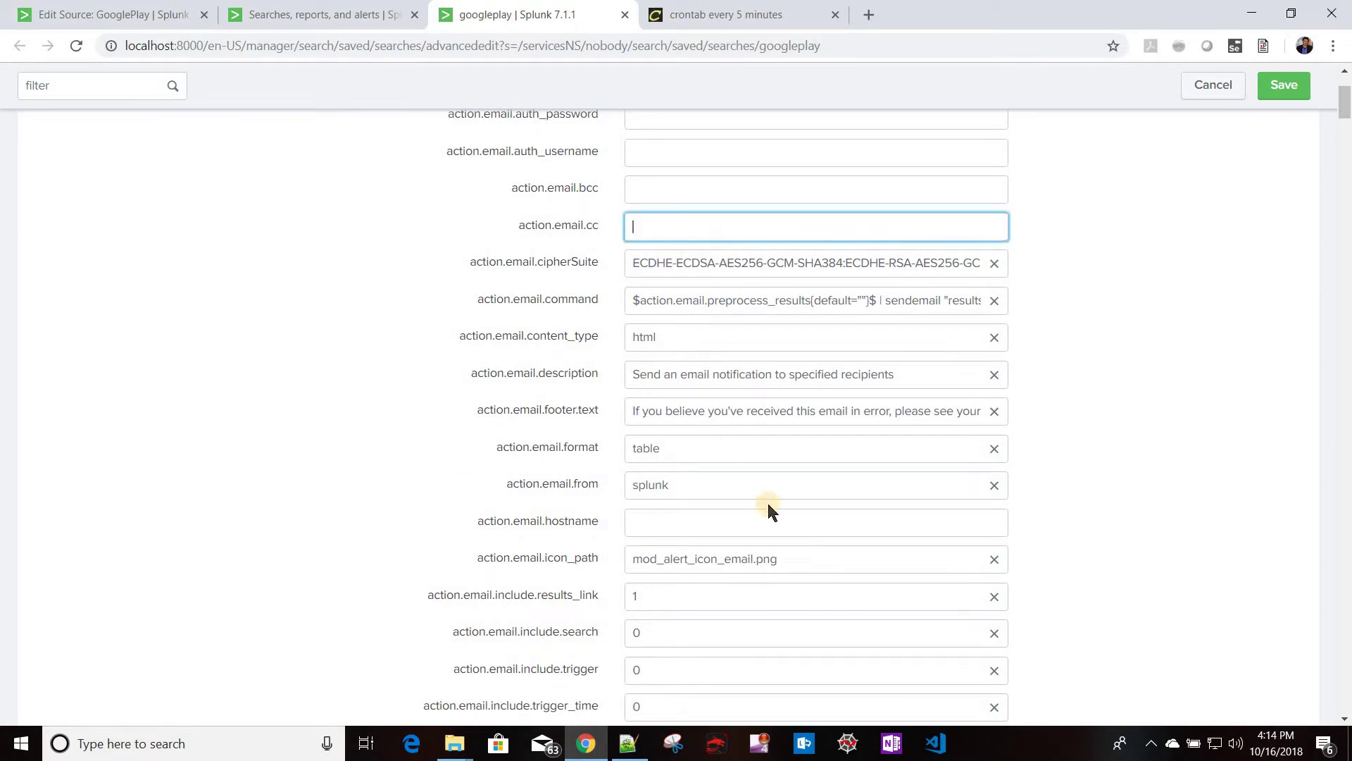
scroll(368, 555, "down", 20)
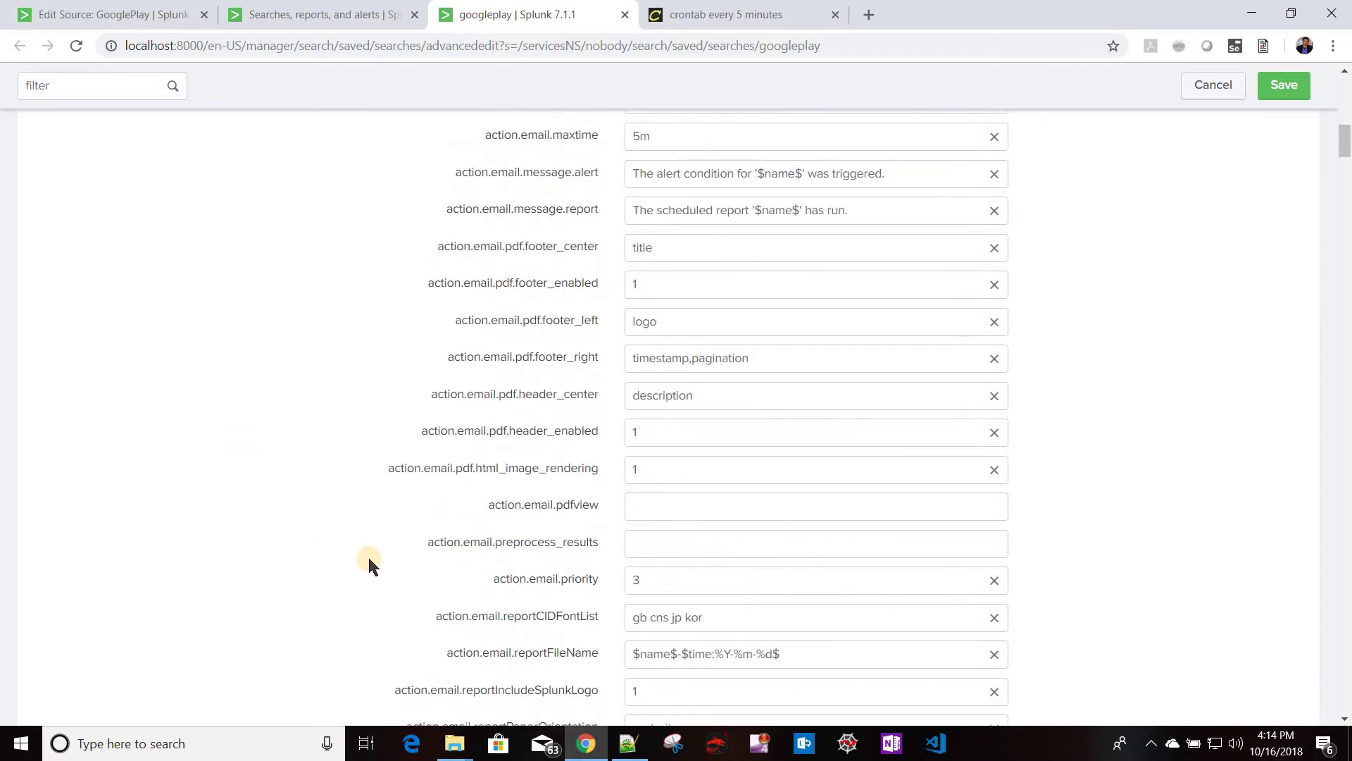
scroll(367, 555, "down", 3)
scroll(530, 167, "up", 5)
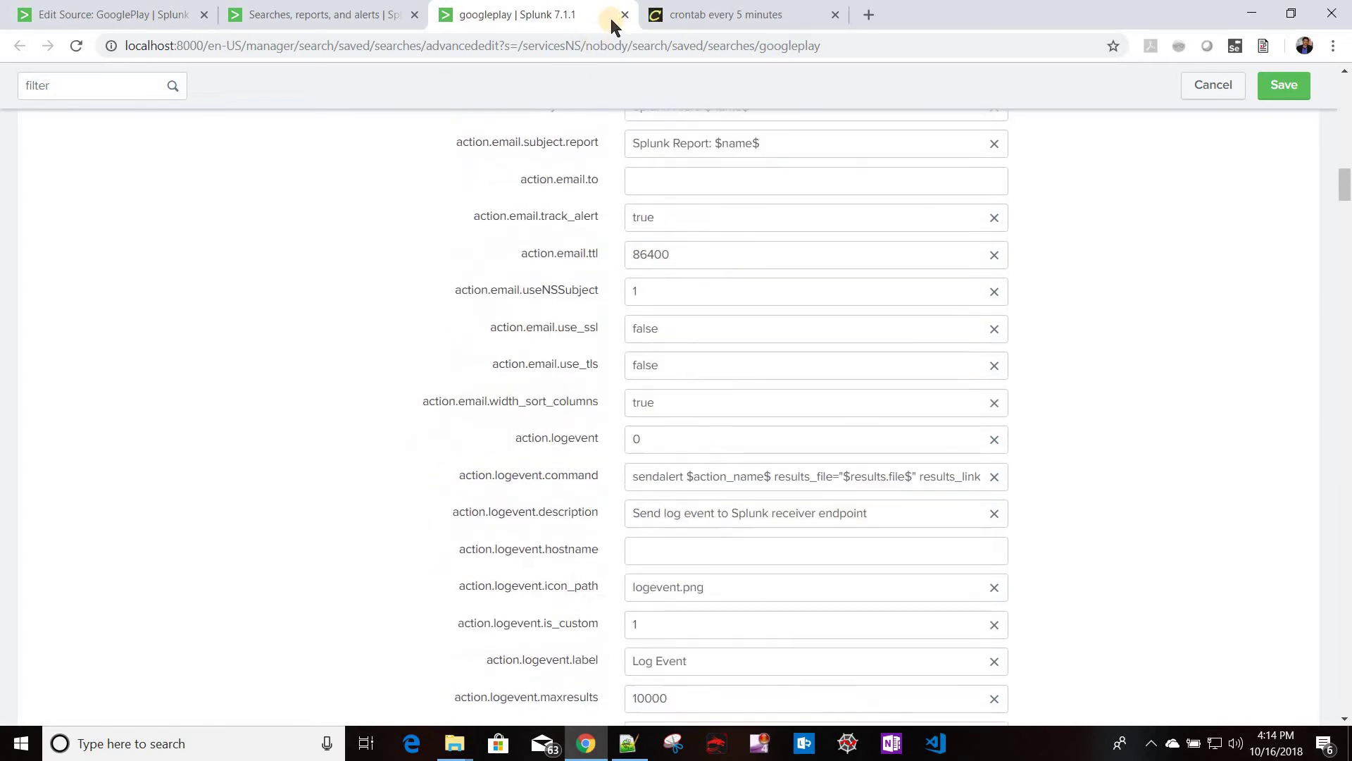
left_click(625, 14)
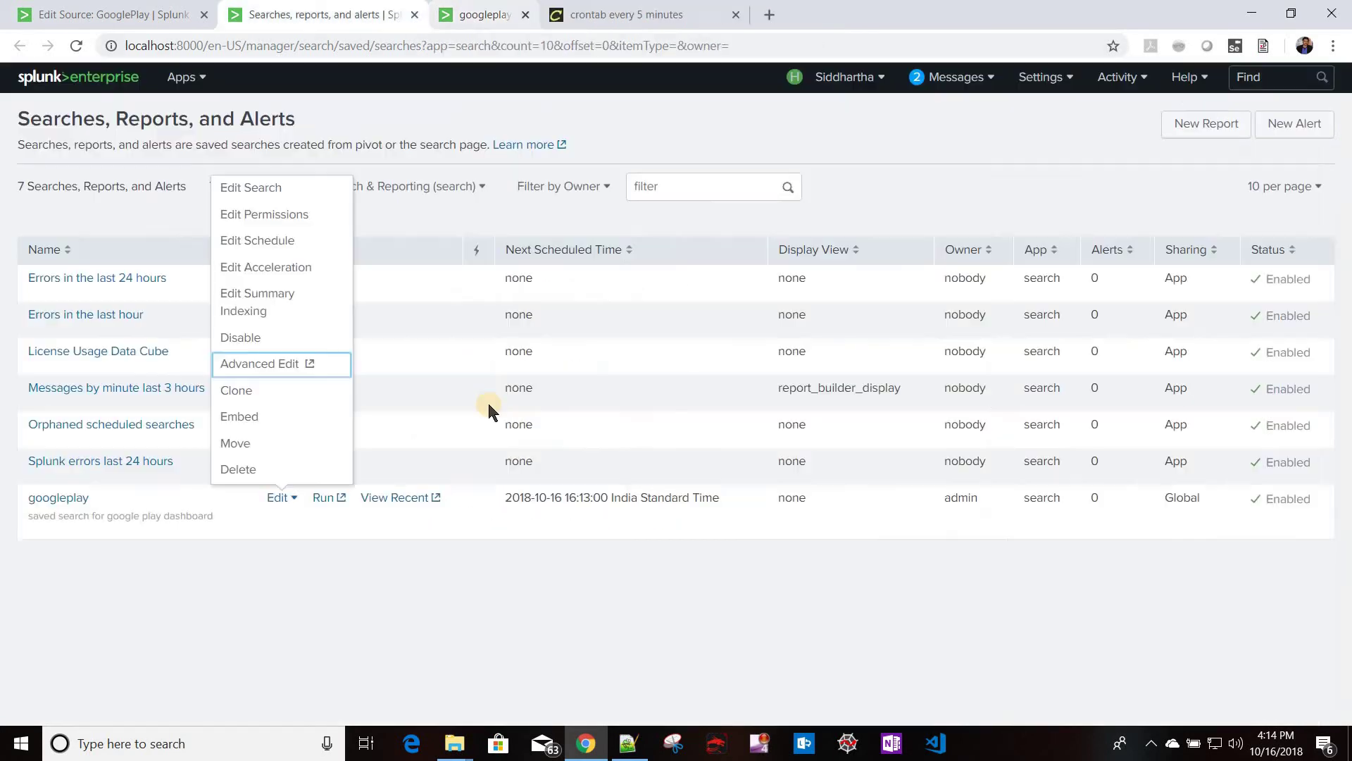
left_click(365, 599)
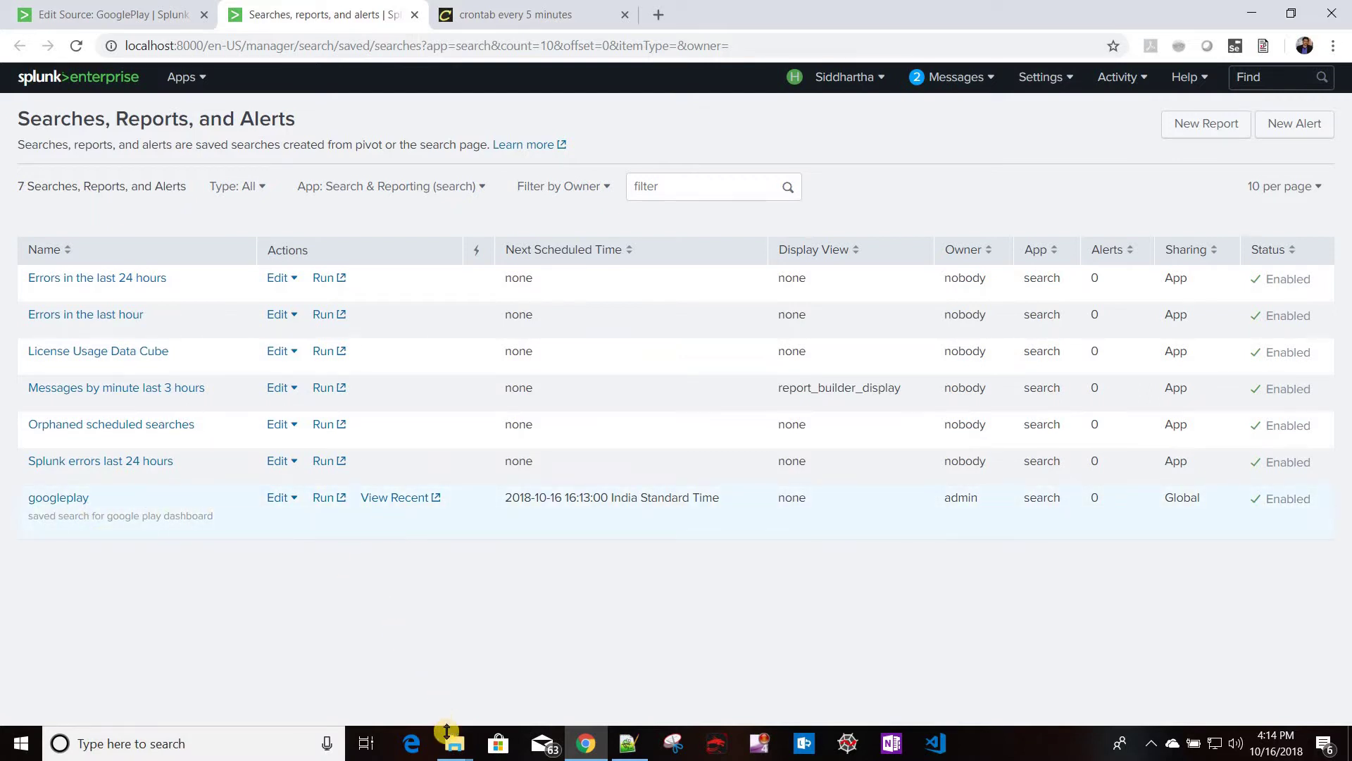
Step: Switch to File Explorer and browse to the search app's folder at C:\Program Files\Splunk\etc\apps\search
mouse_move(453, 748)
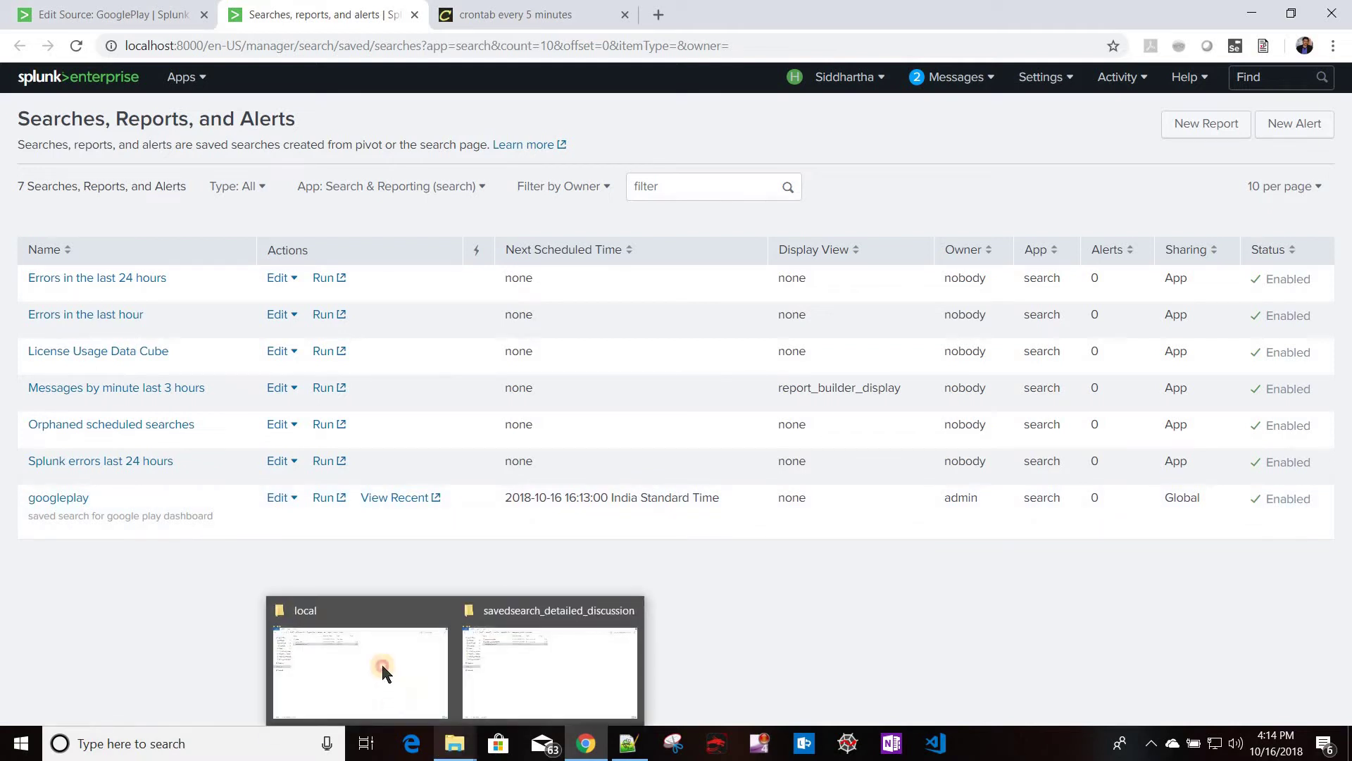
left_click(381, 662)
left_click(292, 56)
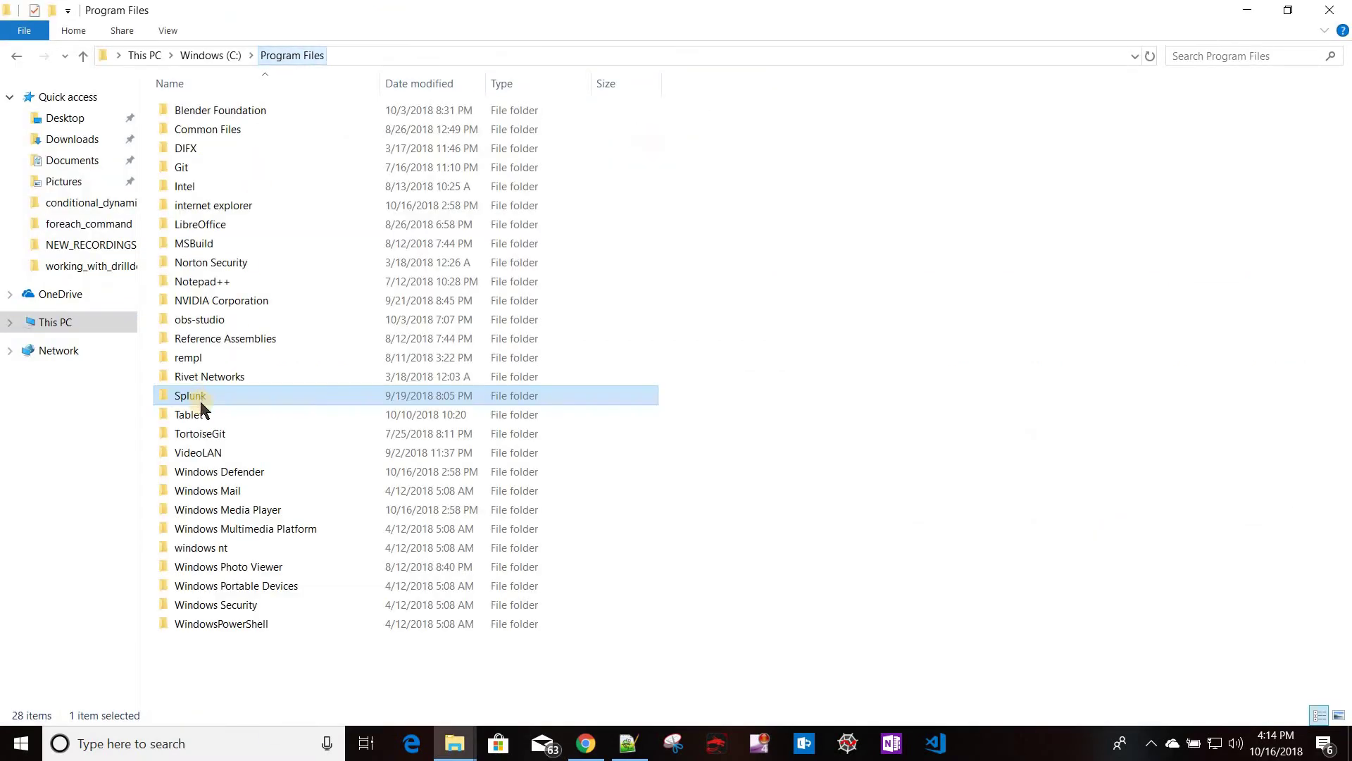
left_click(202, 398)
double_click(209, 395)
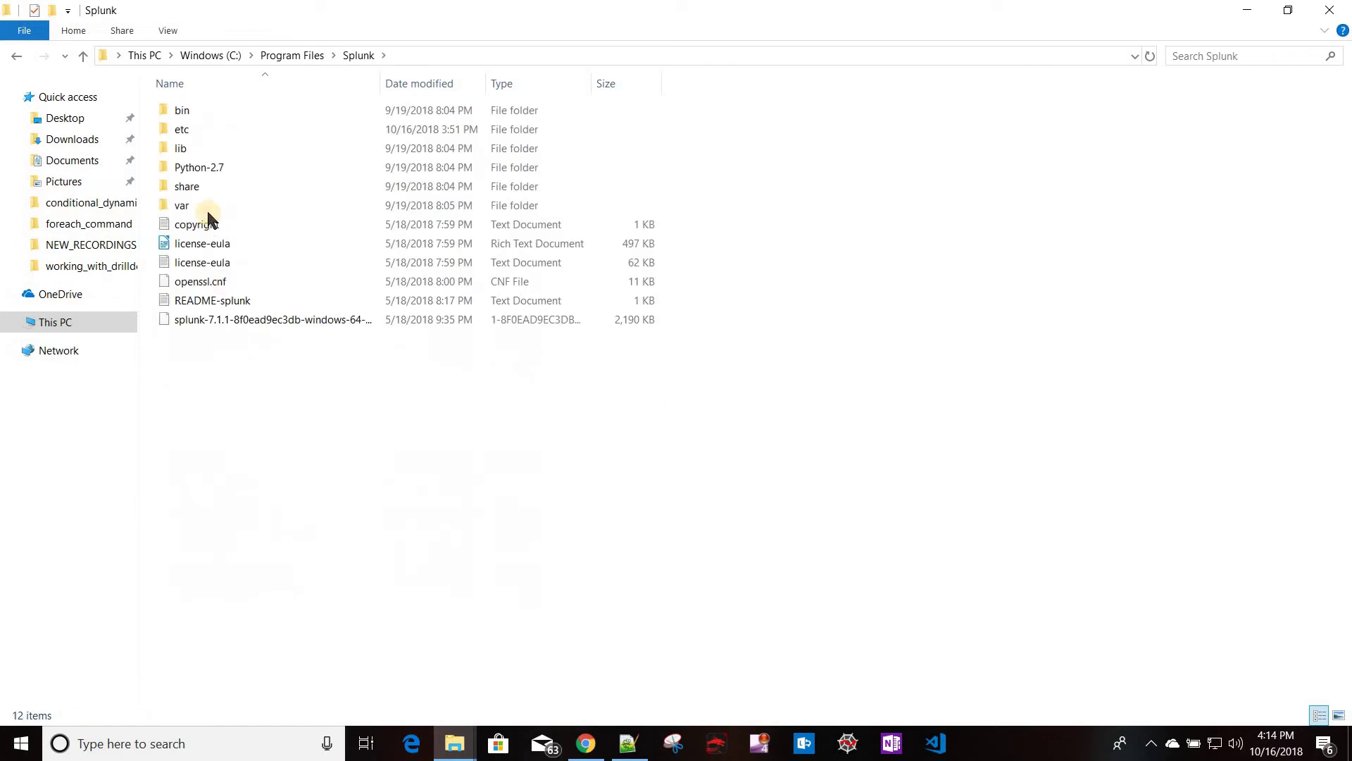
left_click(197, 132)
double_click(195, 129)
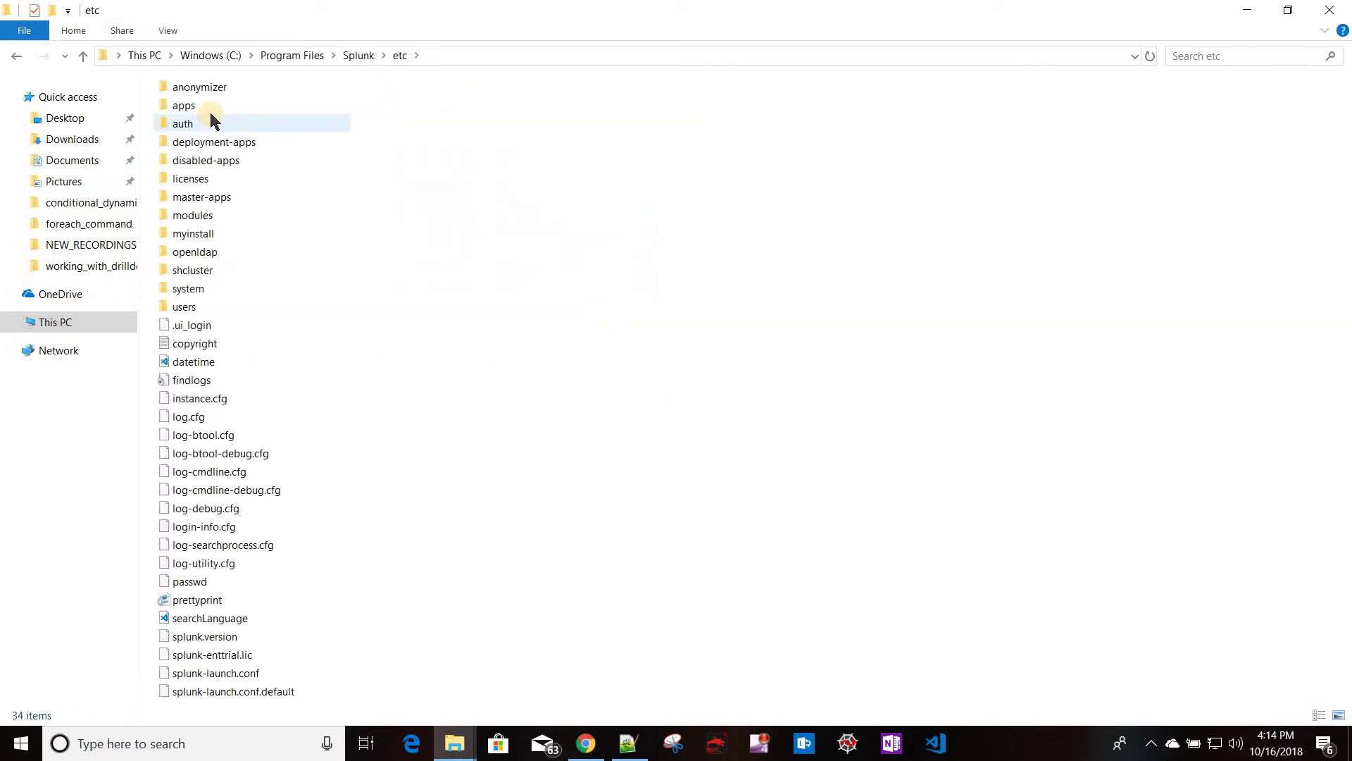
double_click(213, 106)
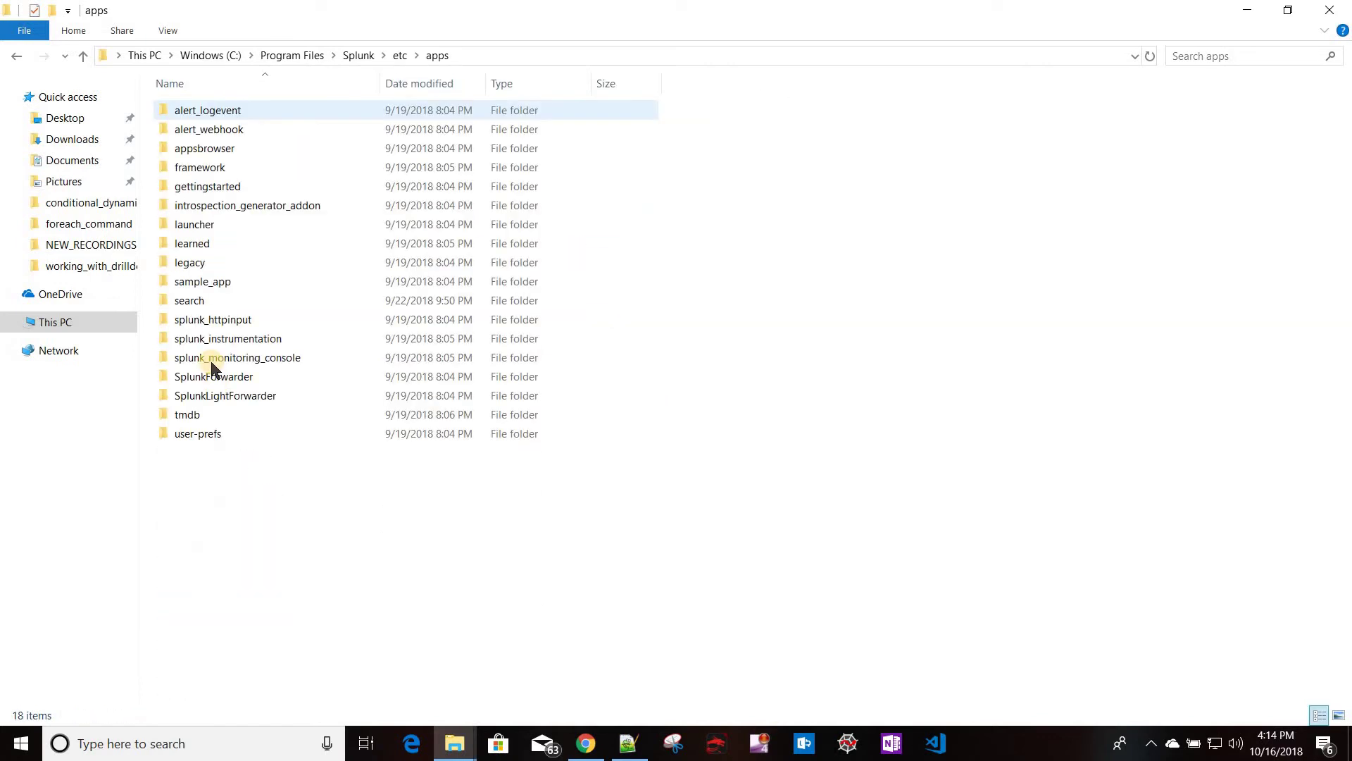
double_click(204, 301)
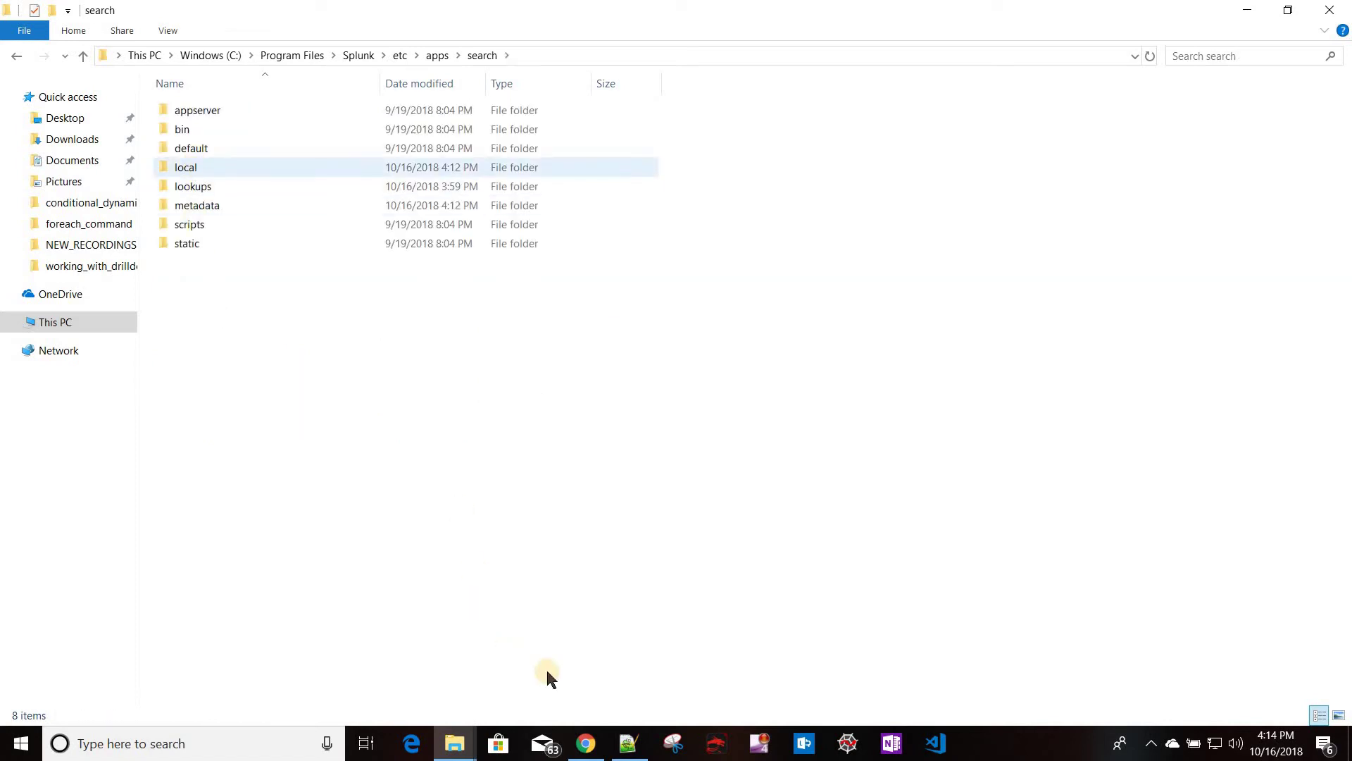
Step: Open savedsearches.conf from the search app's local folder in Notepad++
left_click(586, 744)
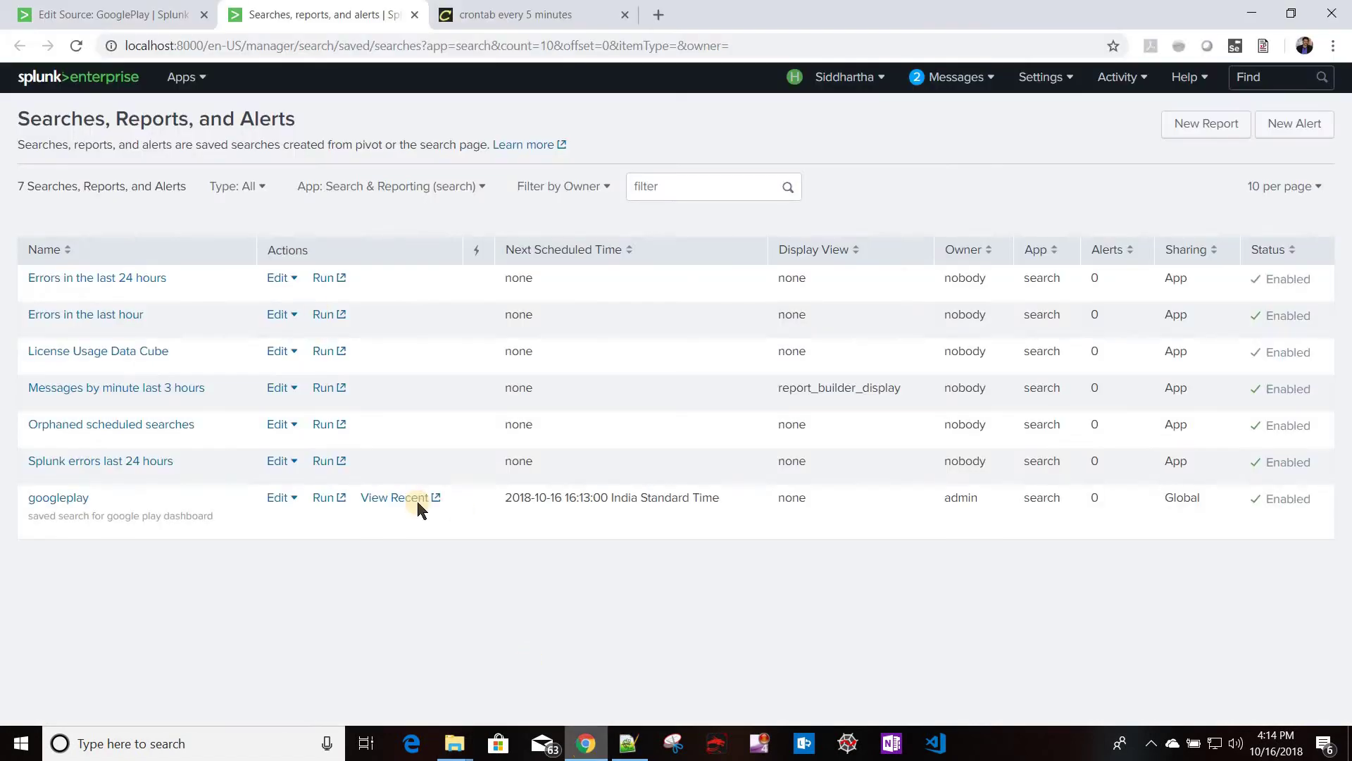
key("alt+Tab")
left_click(194, 167)
double_click(197, 169)
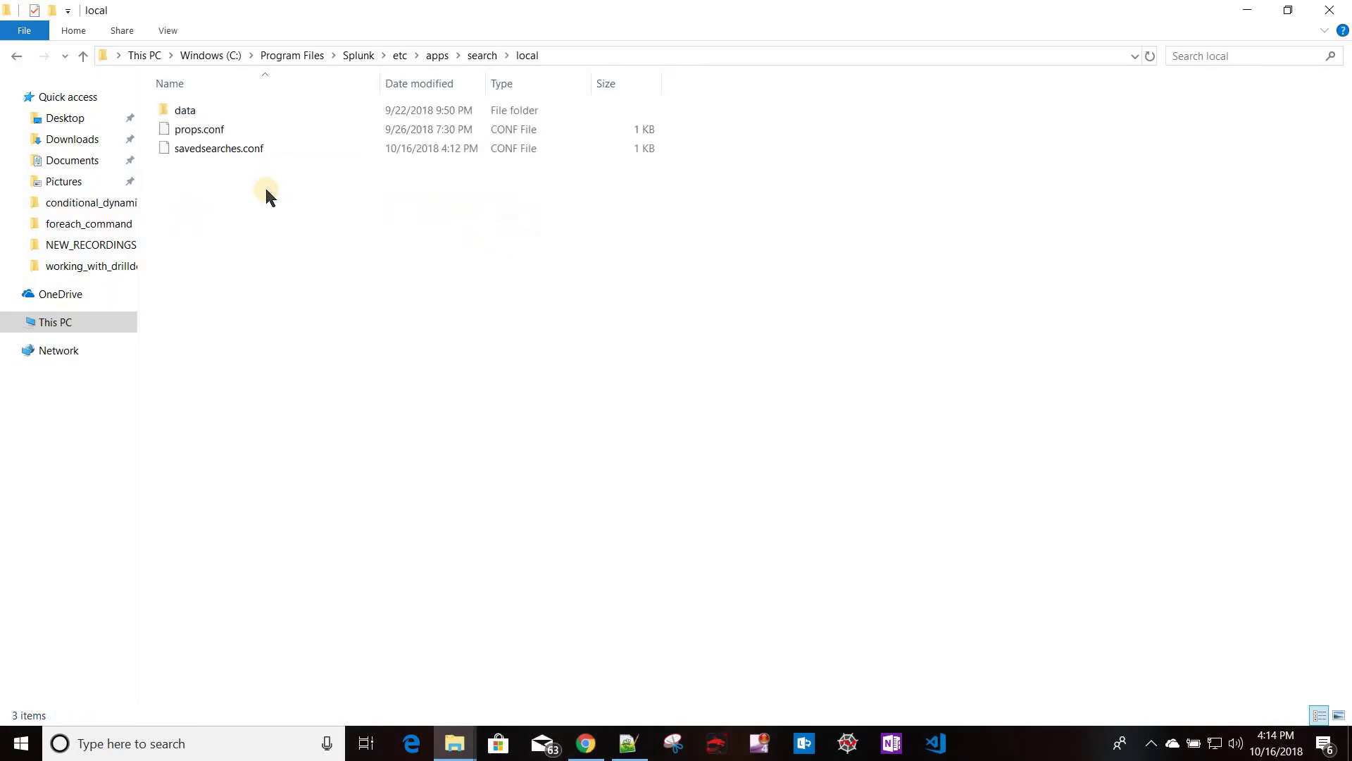
left_click(198, 148)
right_click(199, 152)
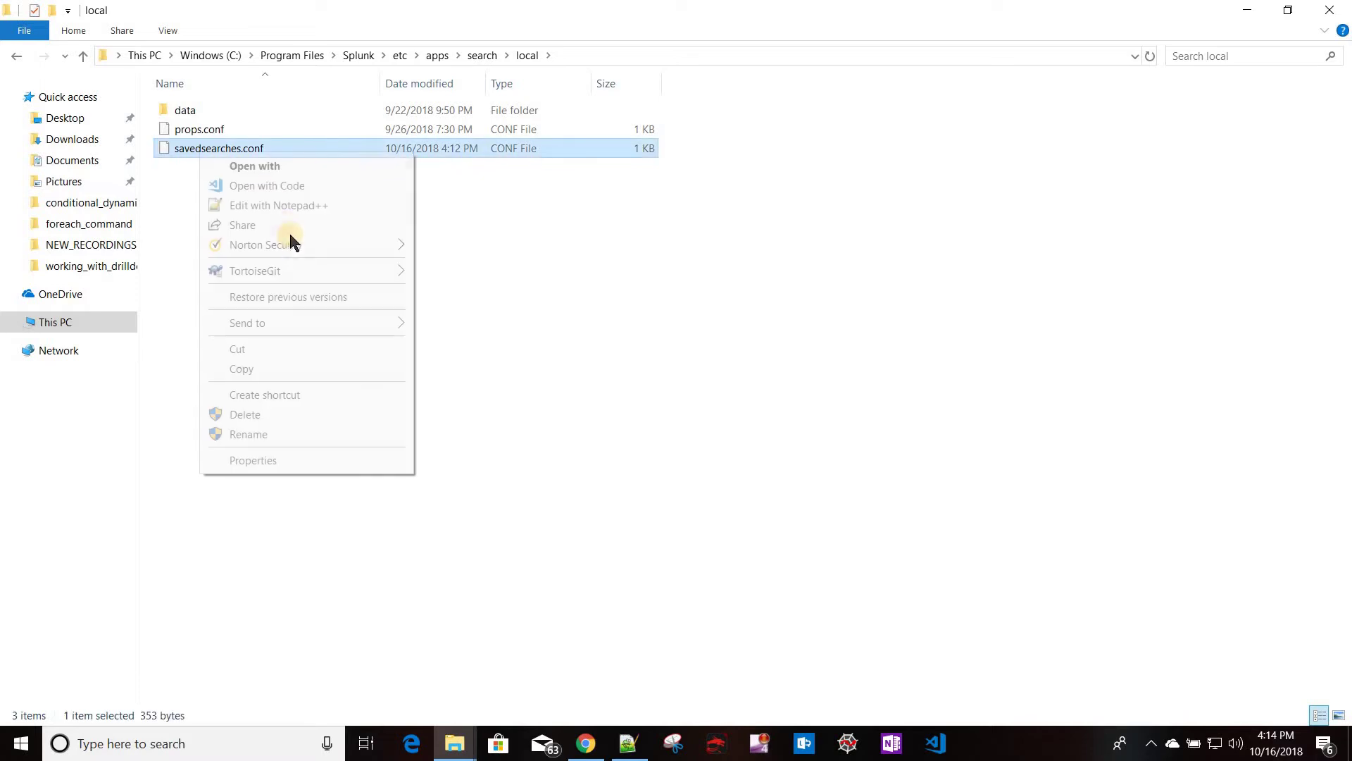
left_click(288, 206)
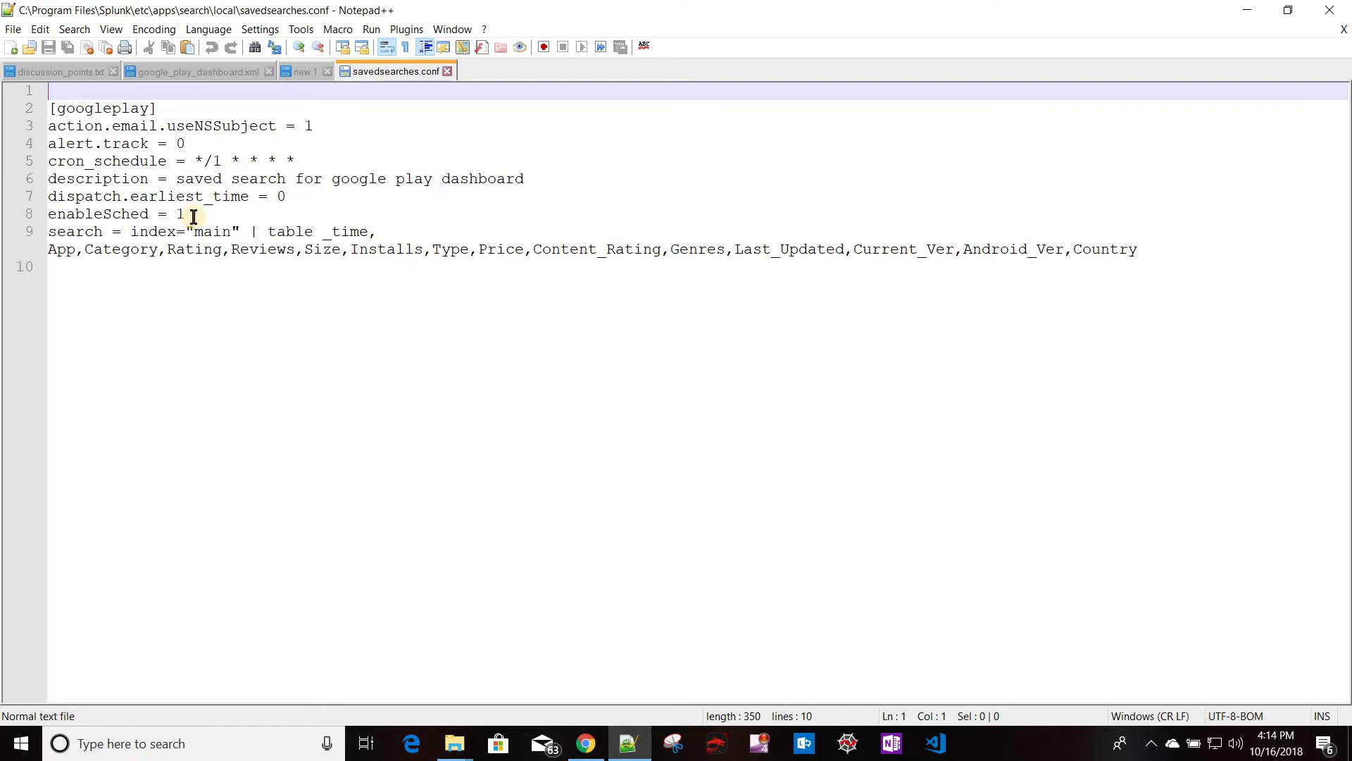
Step: Examine the googleplay stanza in savedsearches.conf: its name, cron schedule, description, earliest time, scheduling flag and search query
double_click(104, 109)
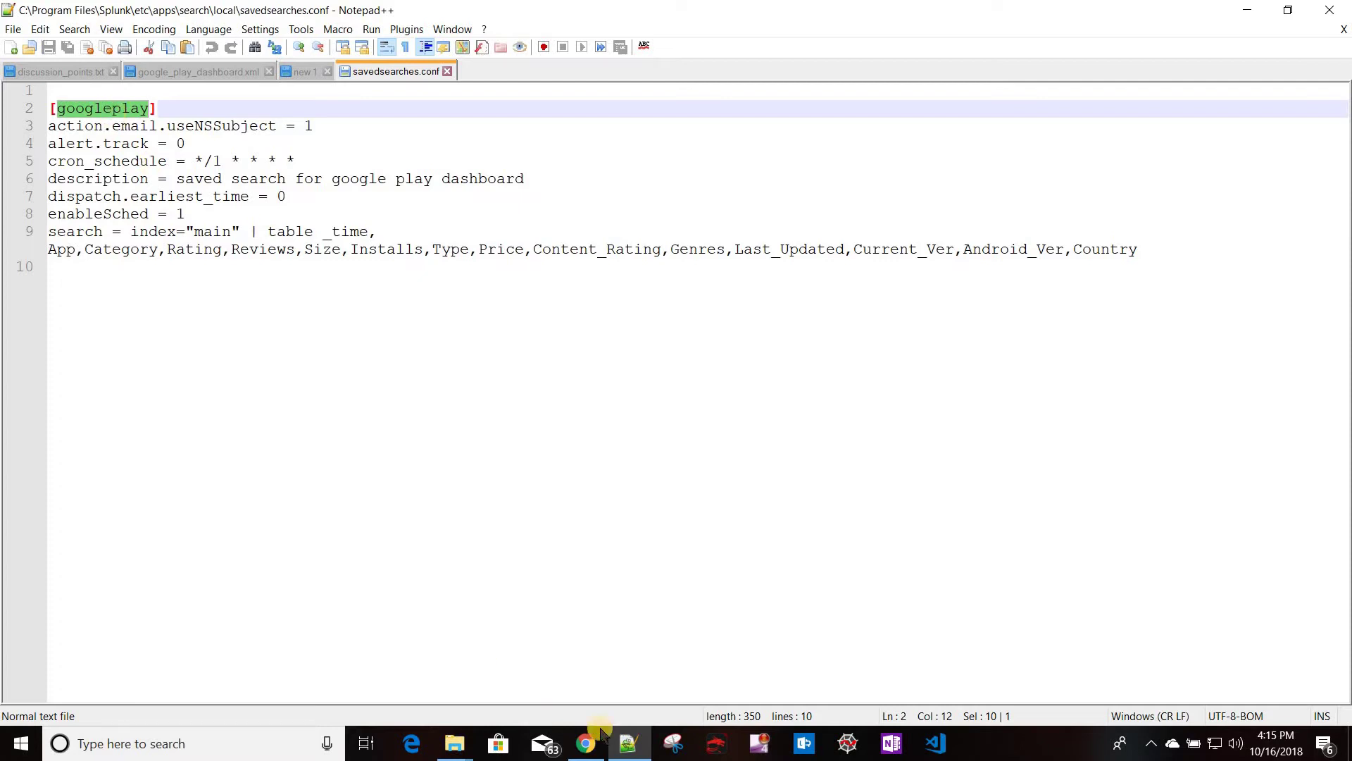
left_click(585, 743)
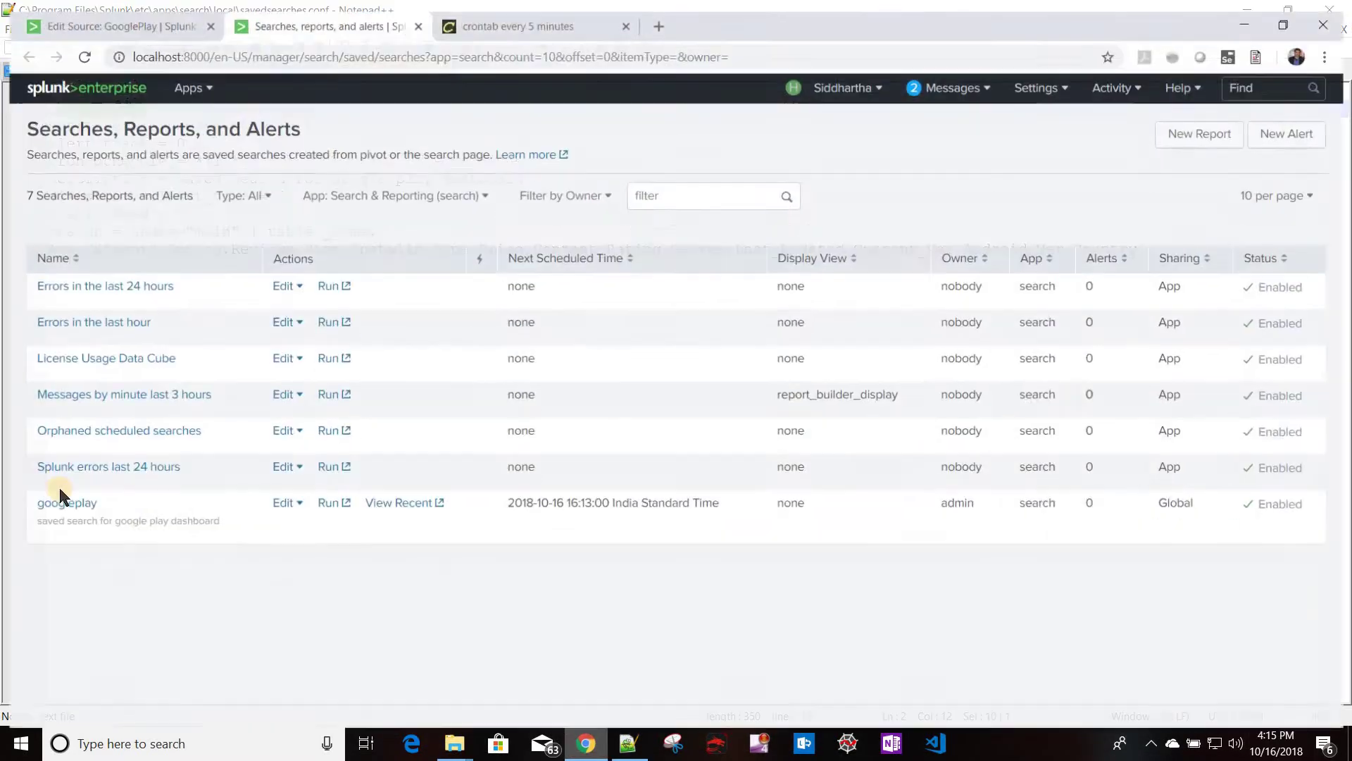
left_click(583, 741)
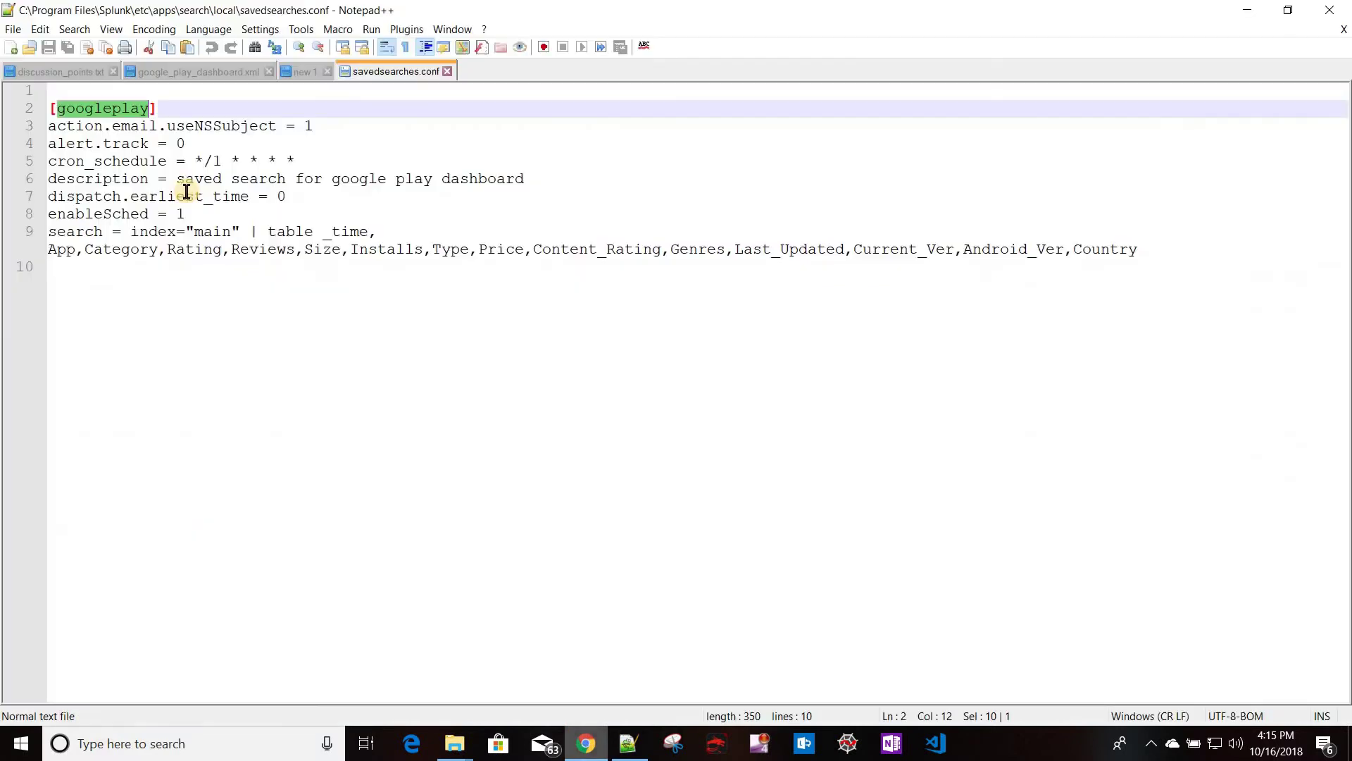
left_click_drag(61, 160, 347, 159)
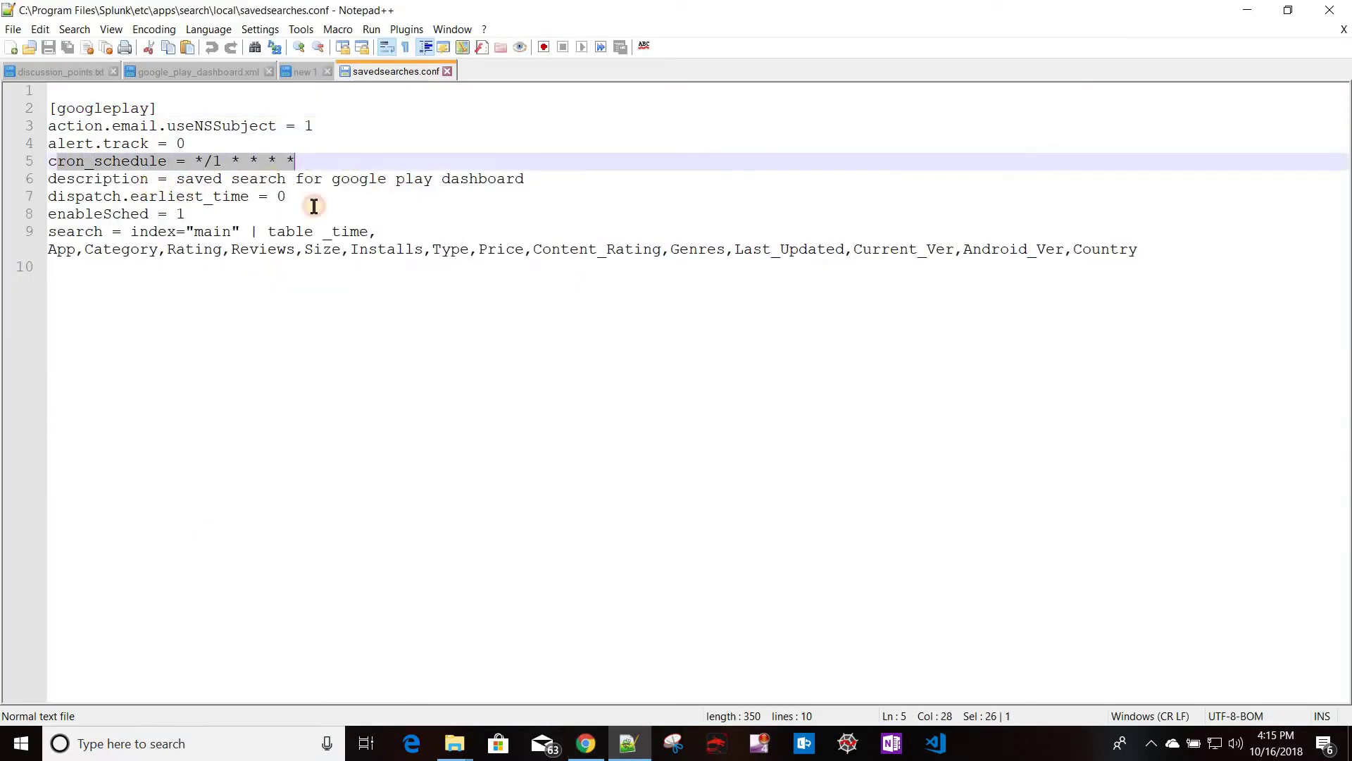
left_click_drag(161, 180, 115, 196)
left_click(130, 197)
key("shift+End")
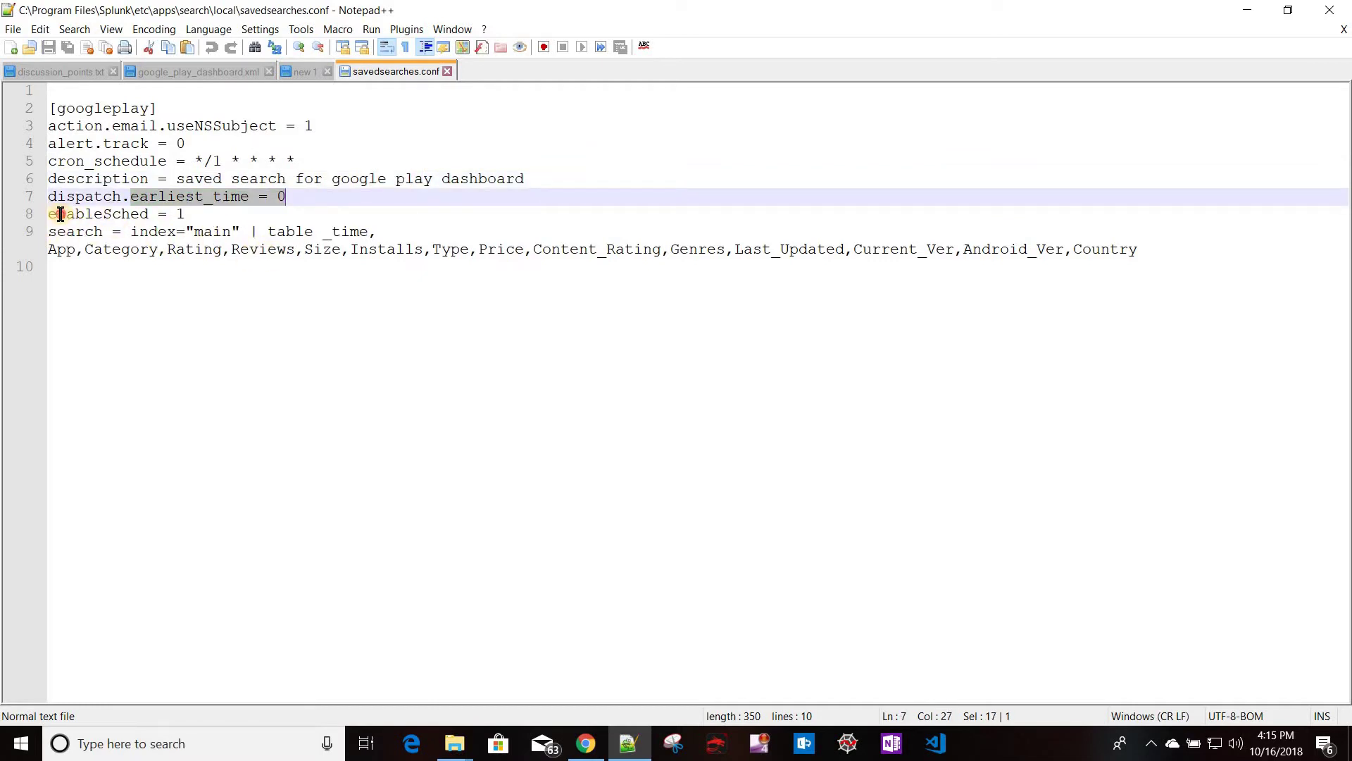
left_click_drag(57, 214, 1173, 269)
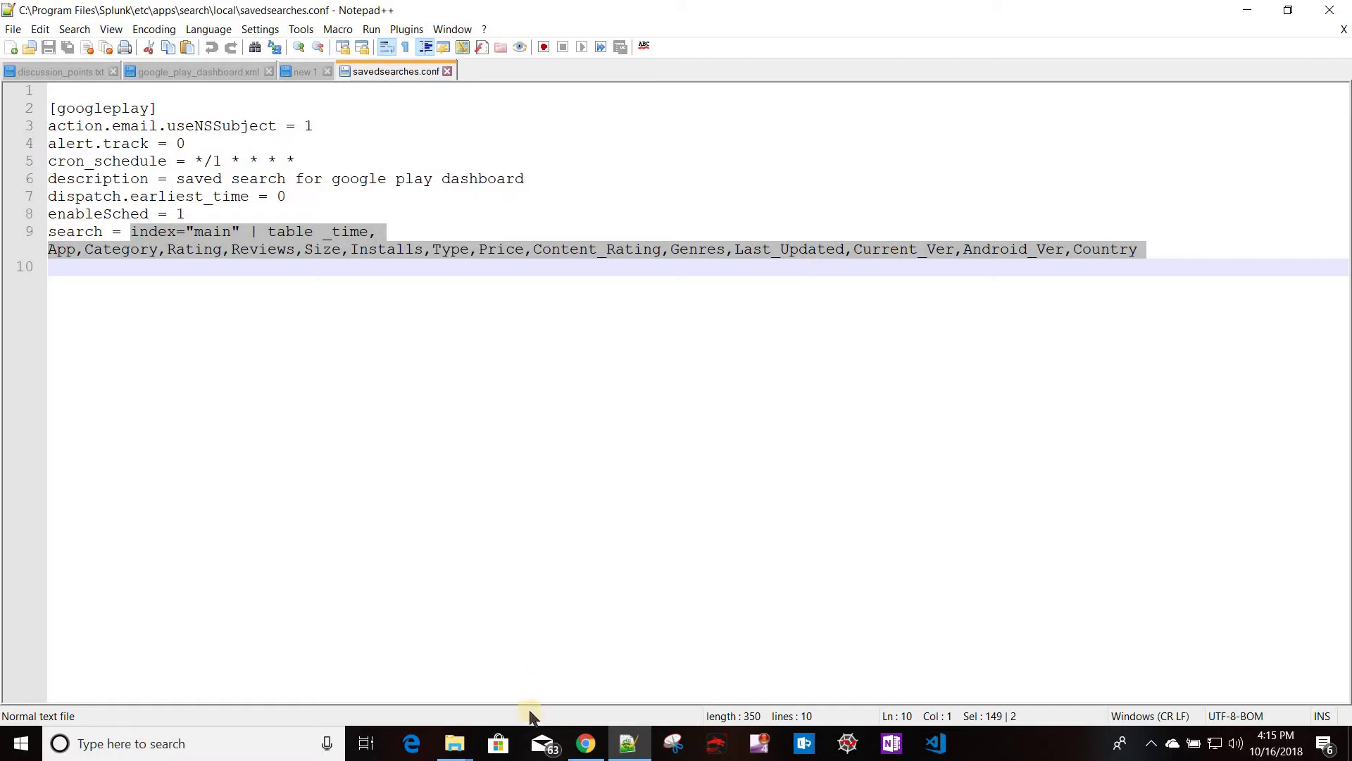
Step: Switch to the GooglePlay dashboard source in Chrome and insert a search element with id "save_search" directly below the GooglePlay label
left_click(576, 745)
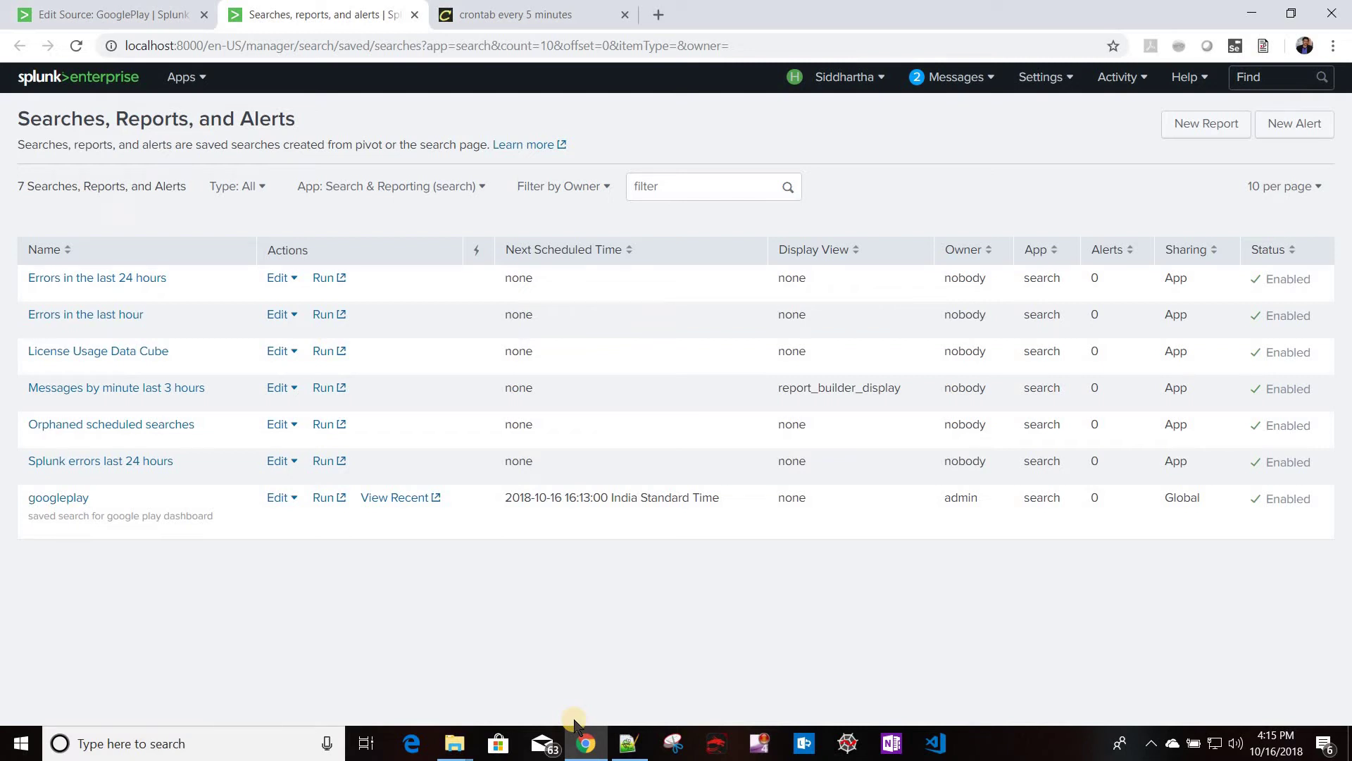
left_click(121, 16)
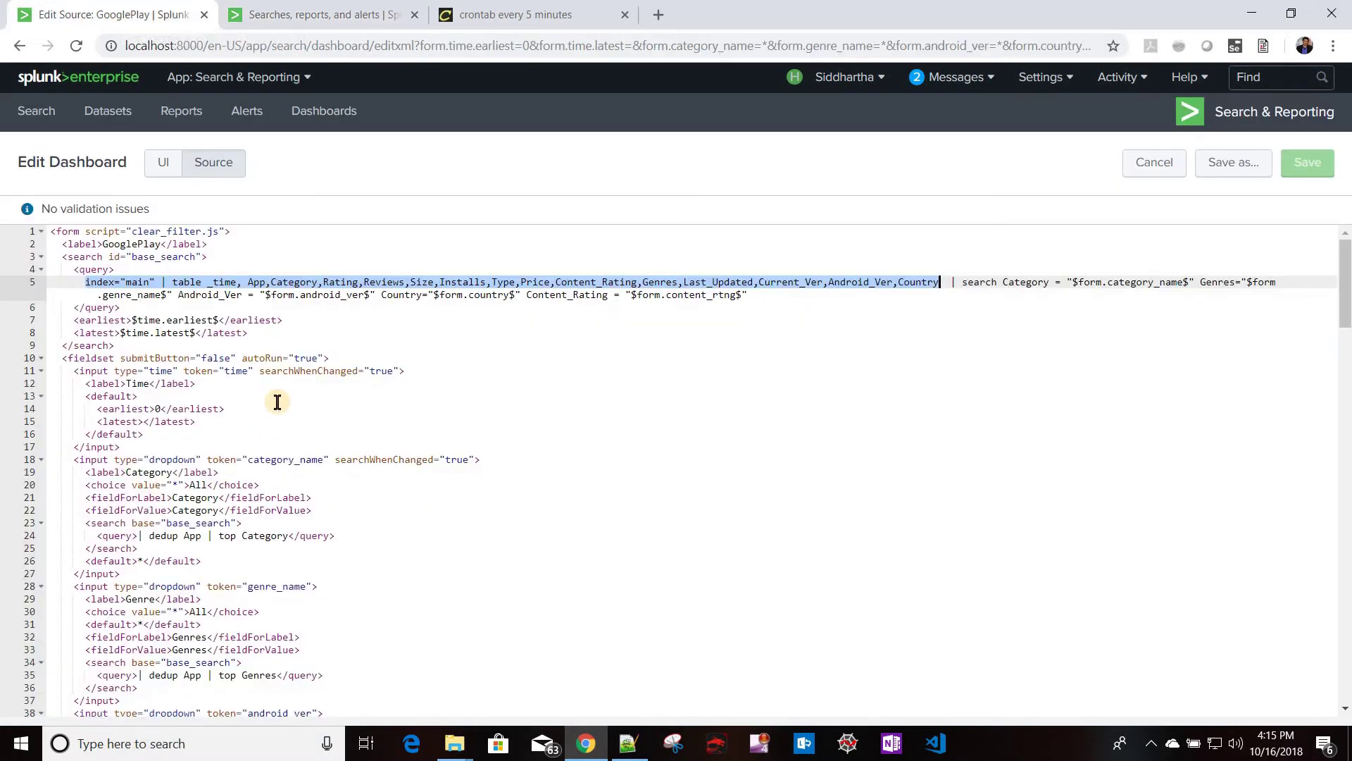
left_click(198, 283)
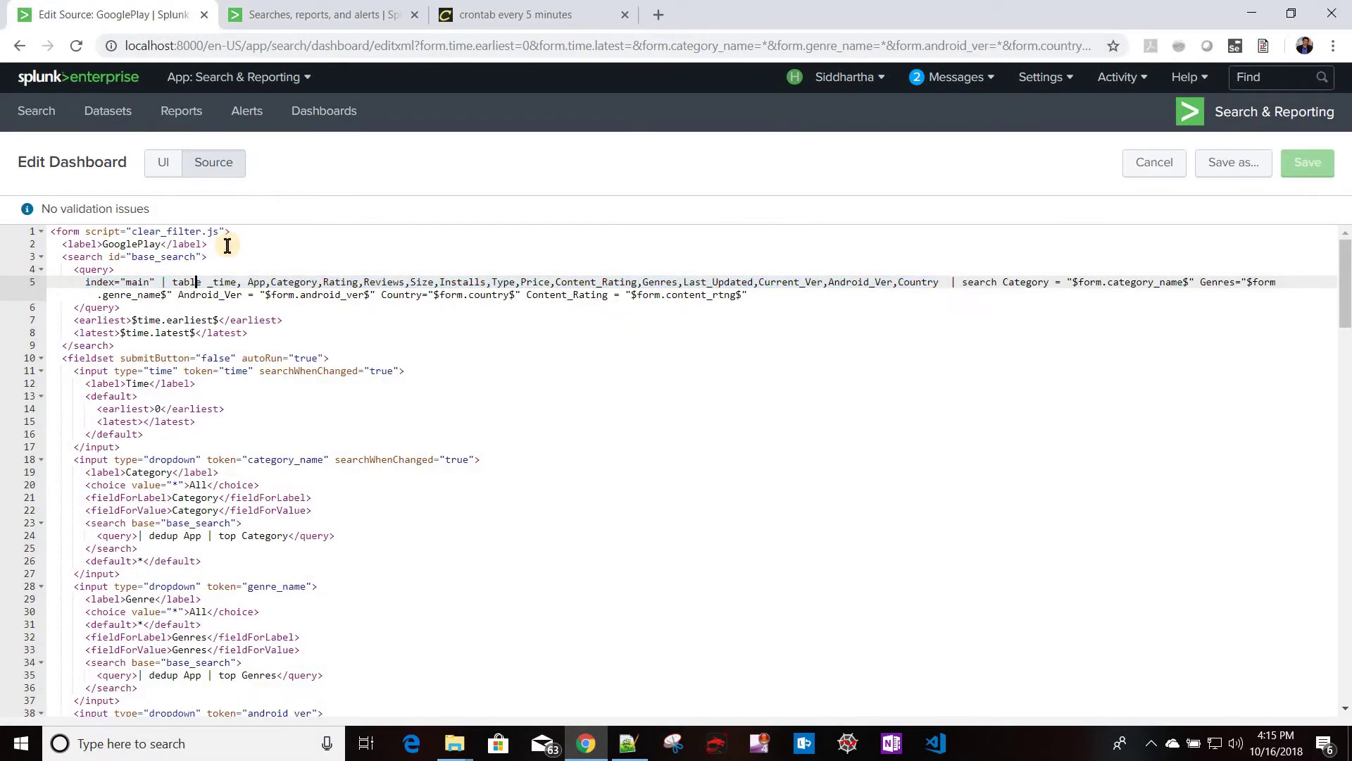
left_click(384, 248)
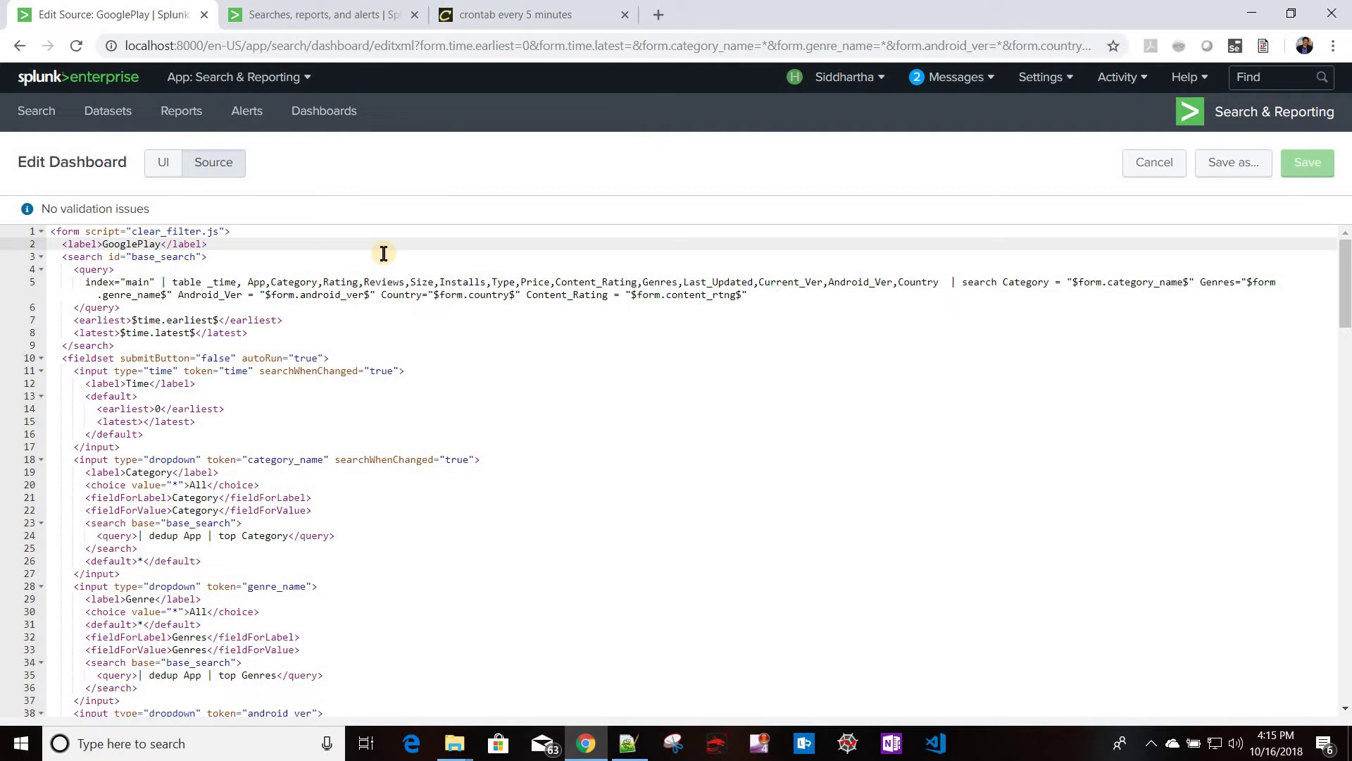
key("Return")
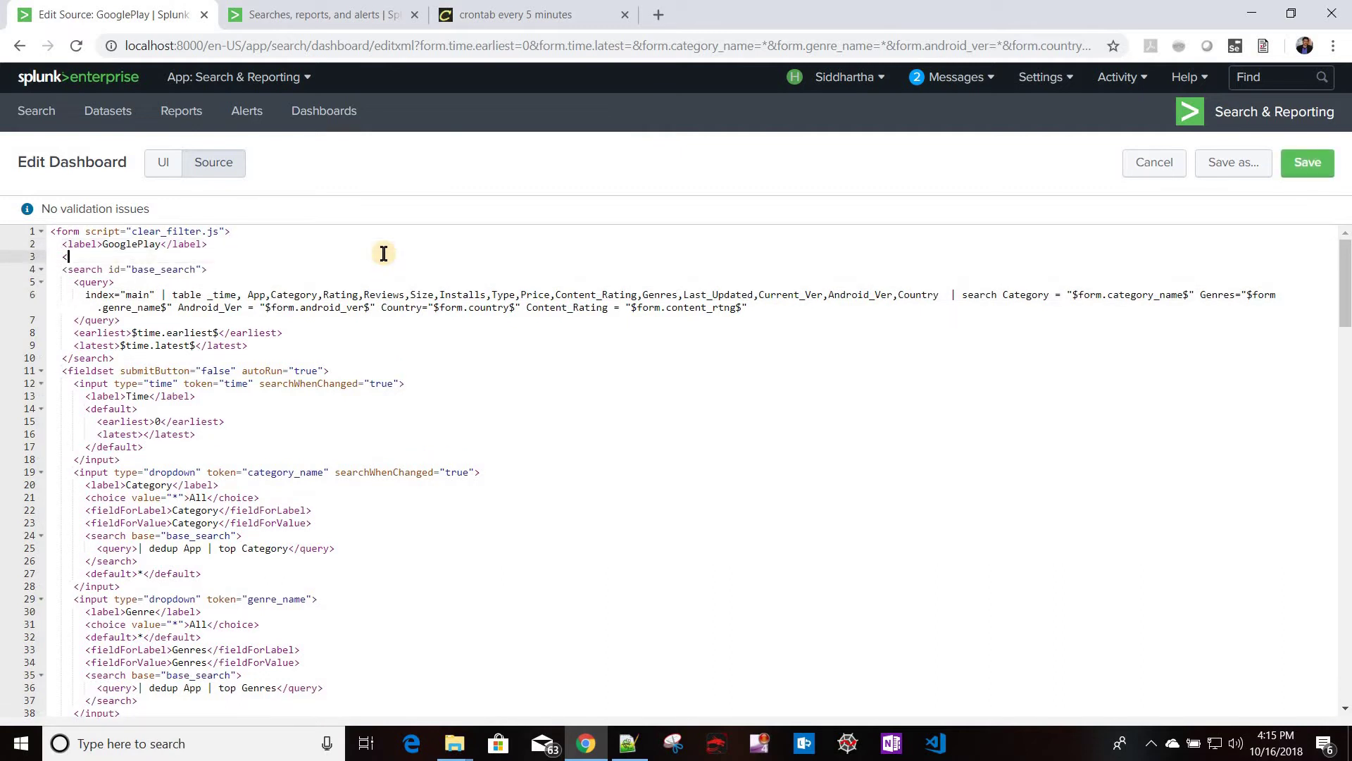
type("<search id=")
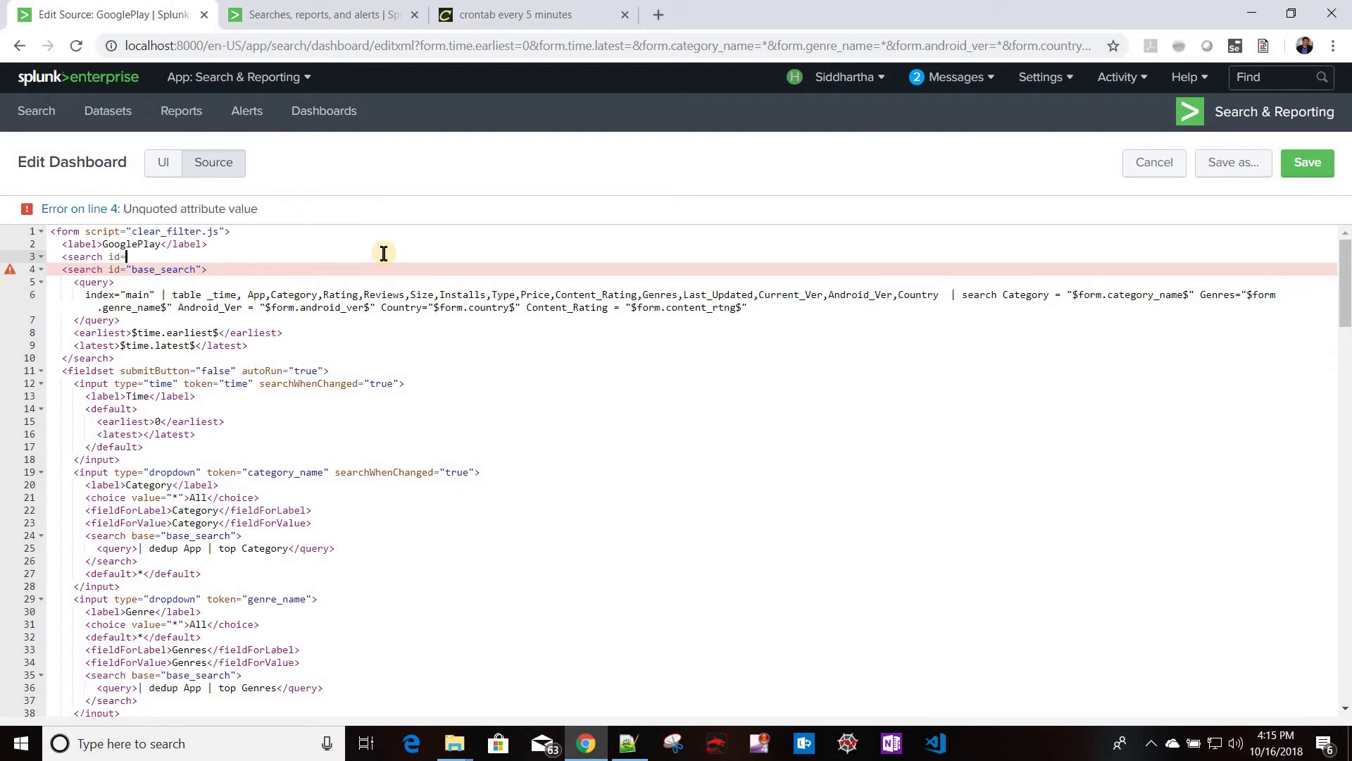
type("\"save_search")
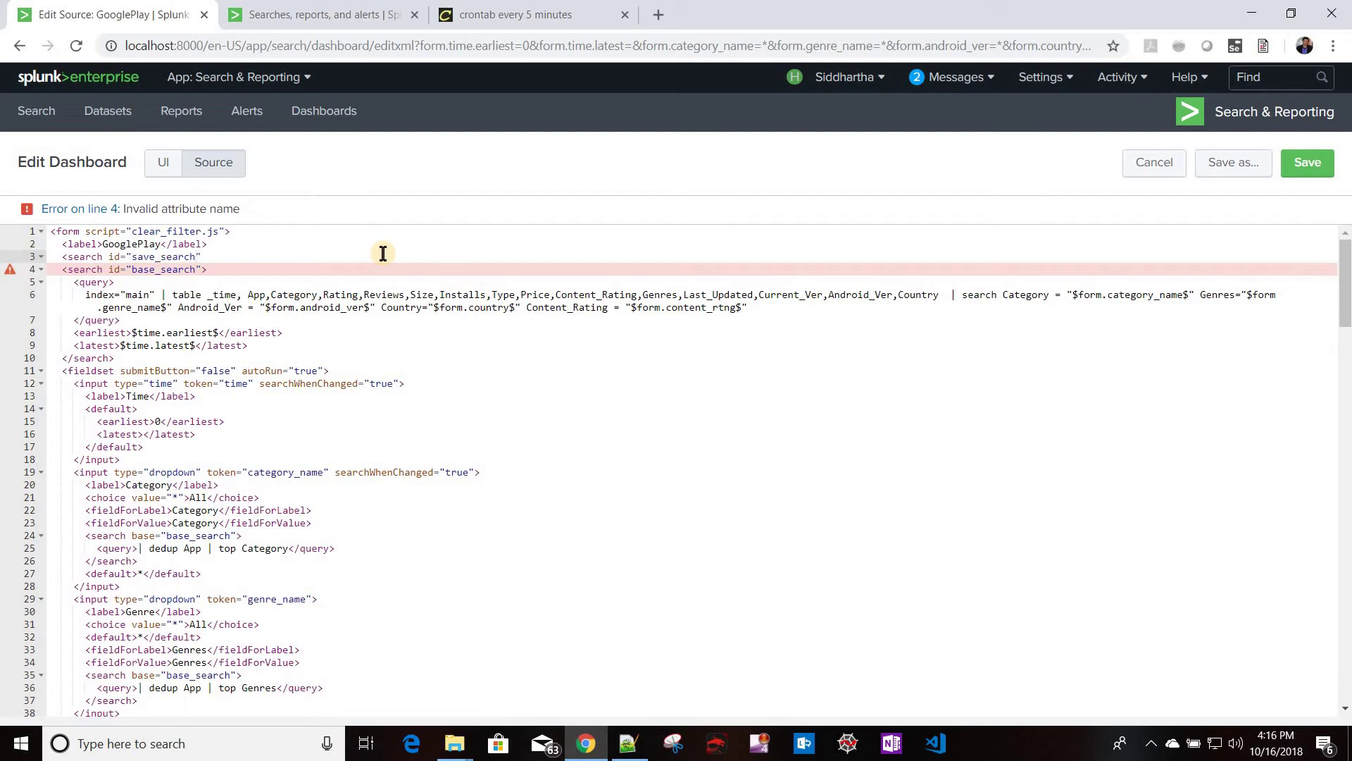
type("></search>")
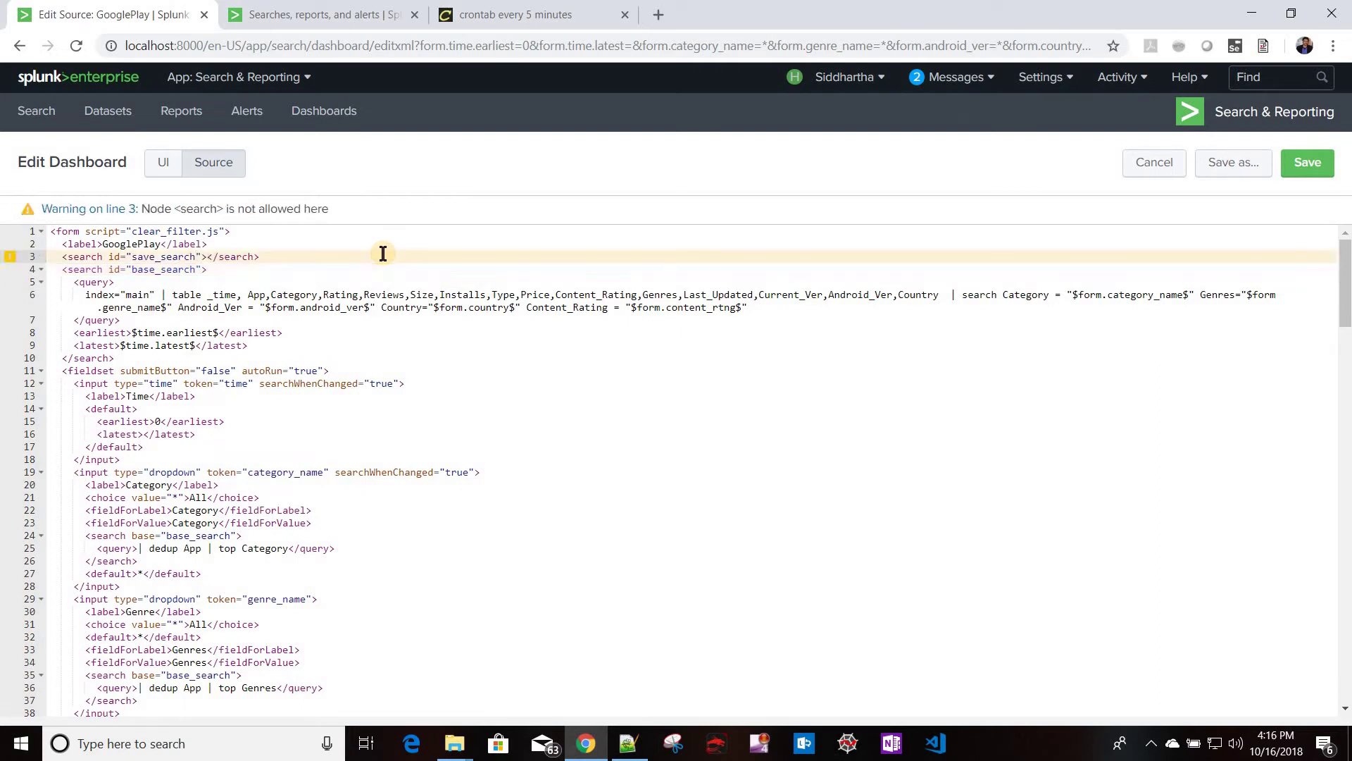
key("Return")
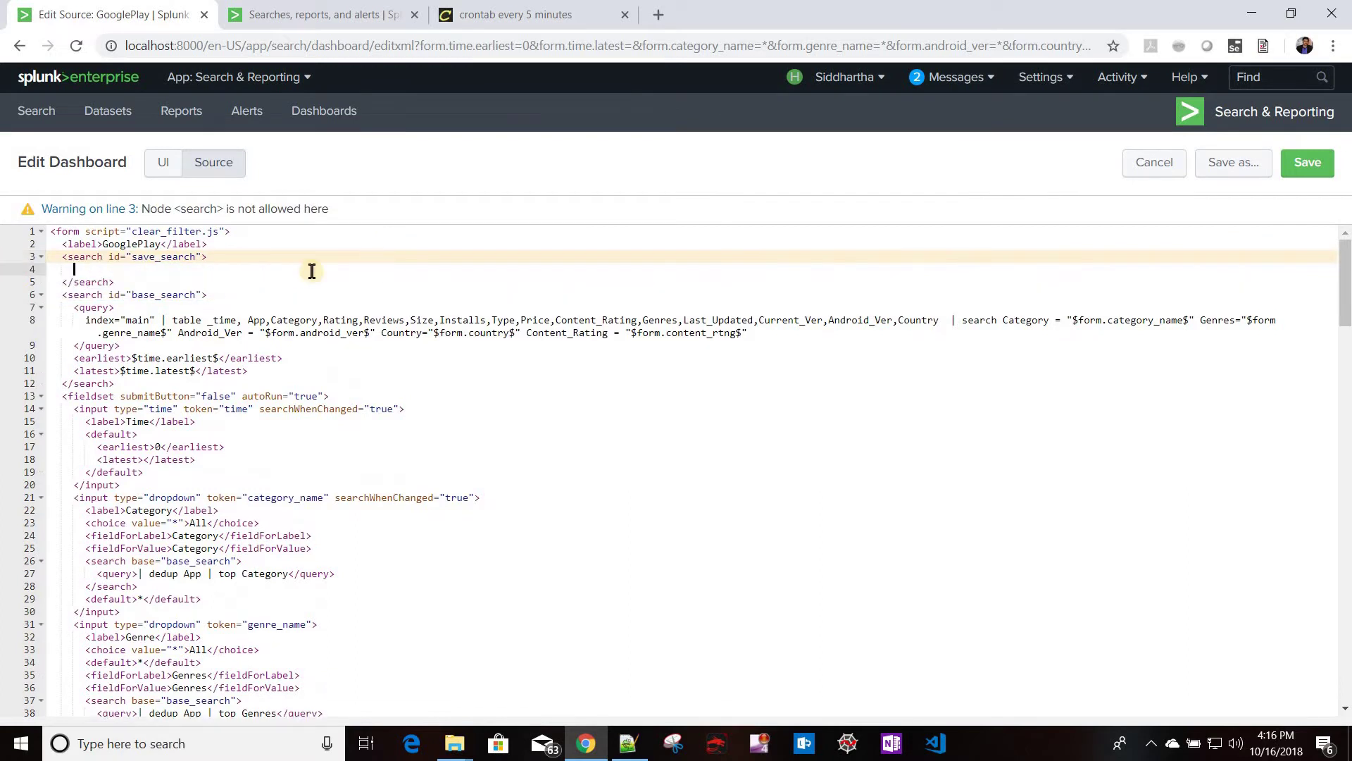
Step: Add ref="googleplay" to the save_search element, copying the report name from the saved searches list, and remove the blank line inside the element
left_click(202, 256)
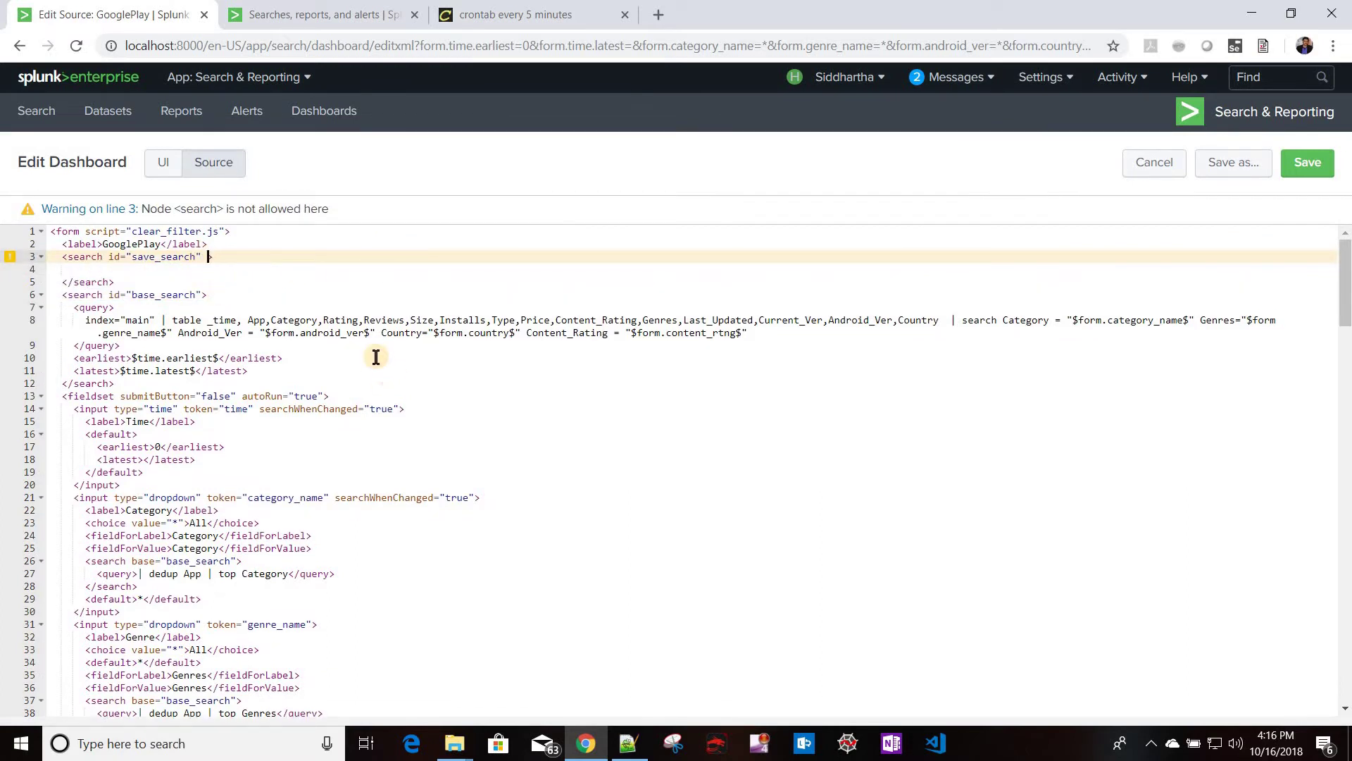
type("ref")
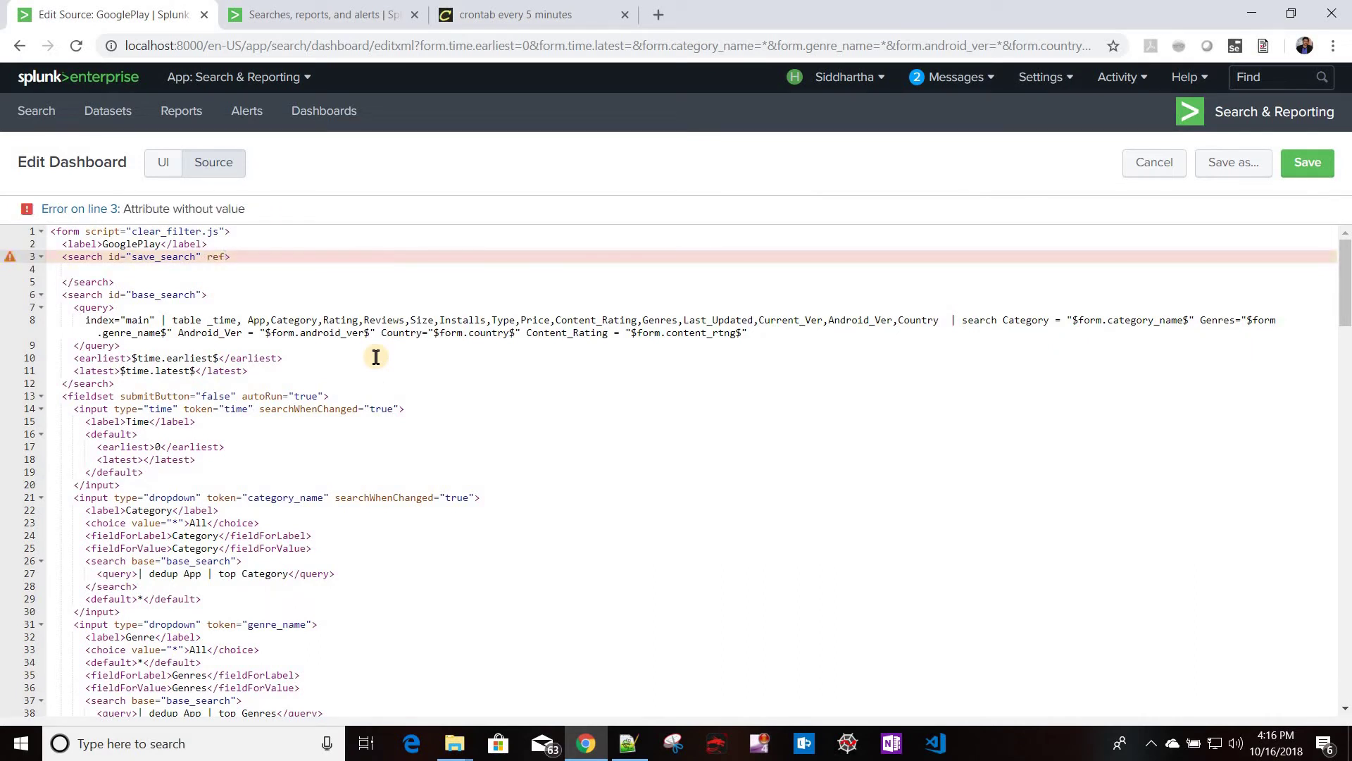
type("=\"\"")
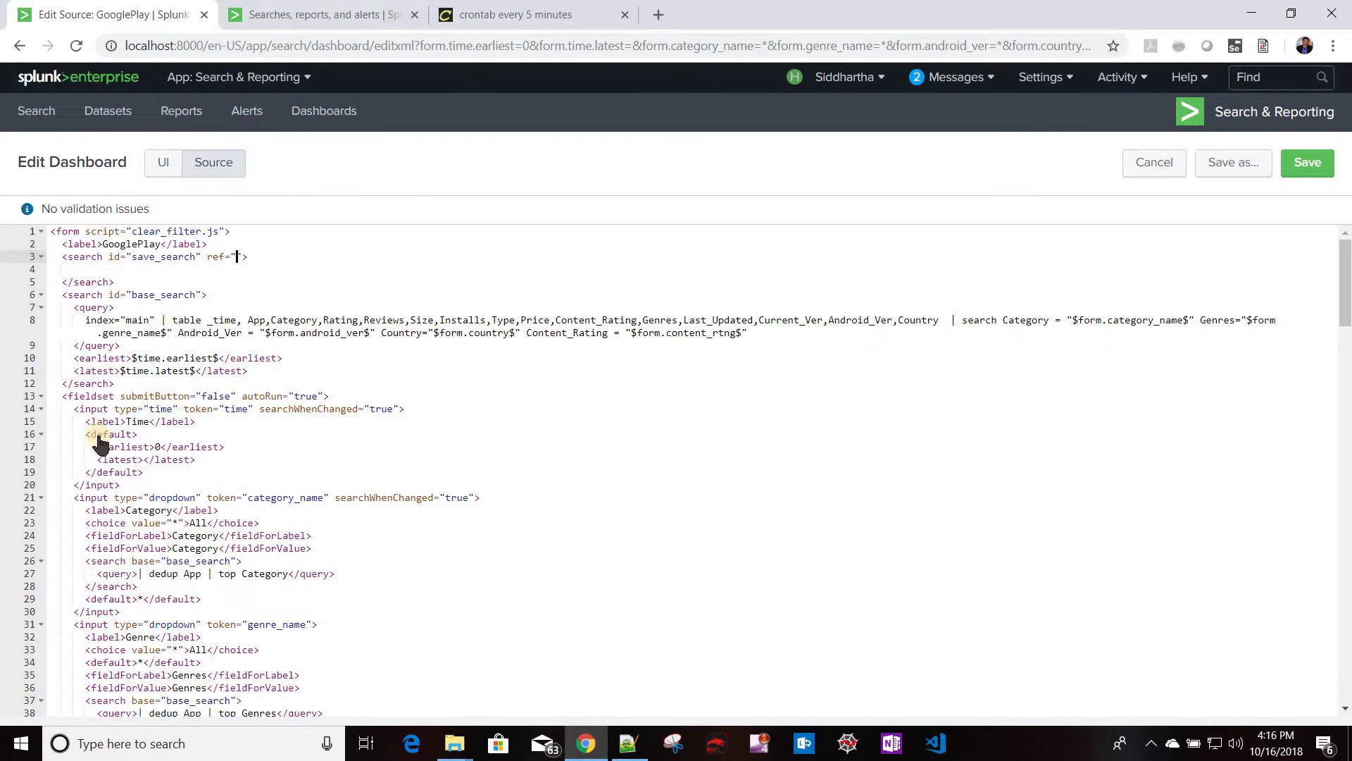
left_click(349, 11)
left_click_drag(89, 497, 27, 499)
key("ctrl+c")
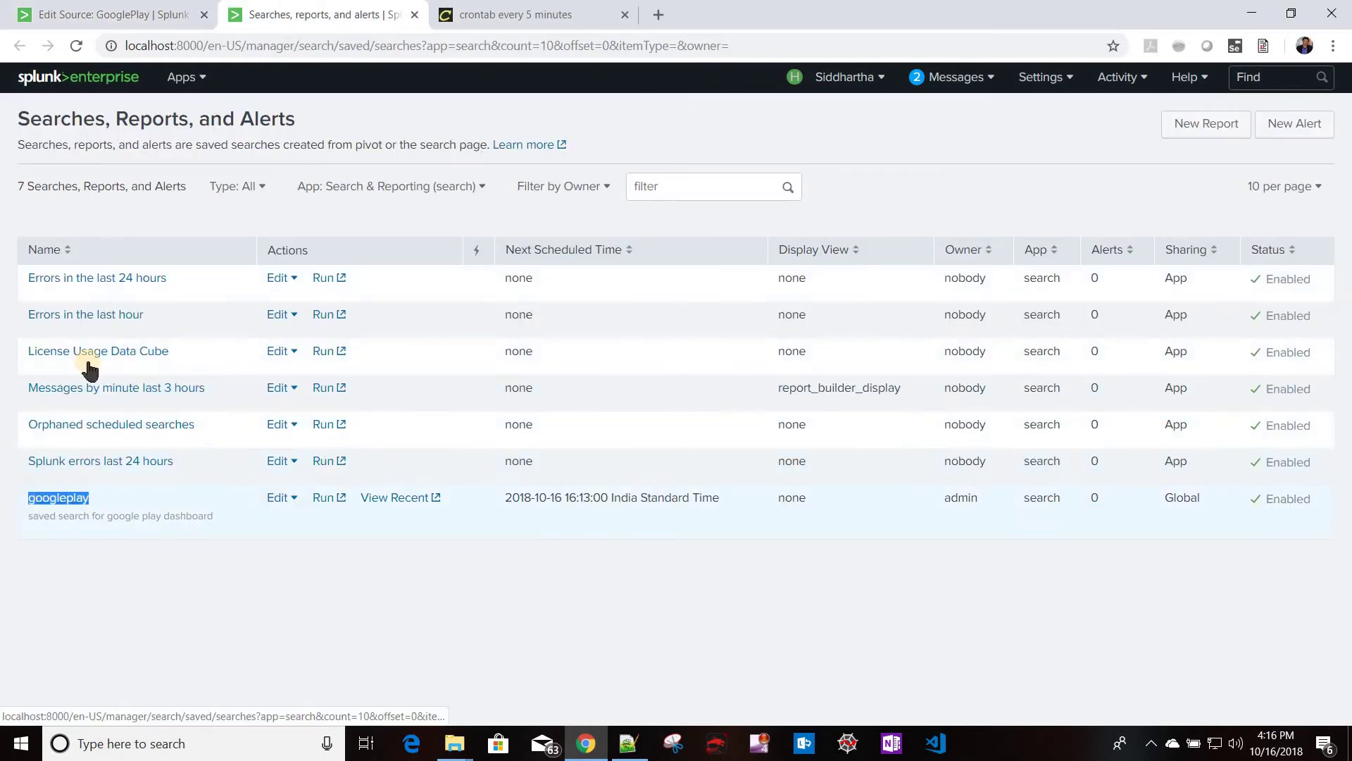
key("ctrl+Page_Up")
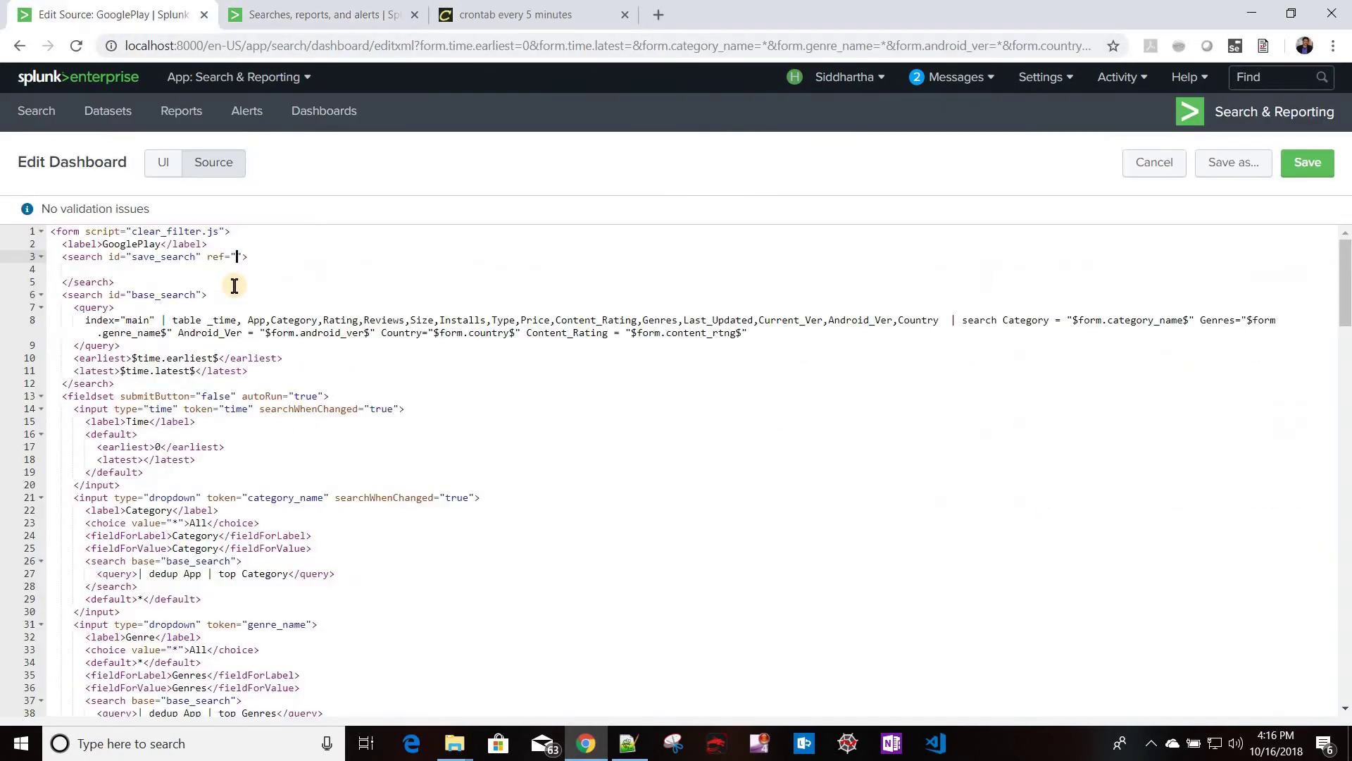
key("ctrl+v")
key("Down")
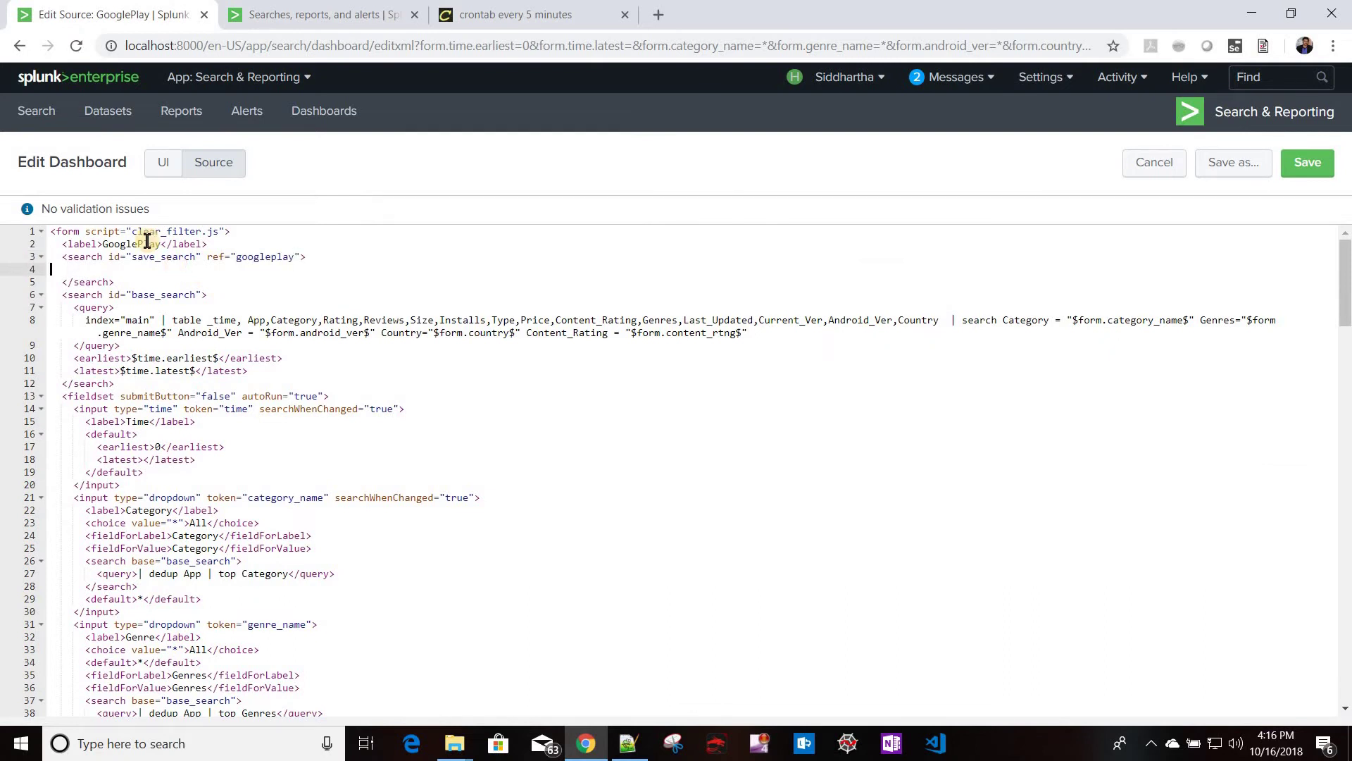
key("BackSpace")
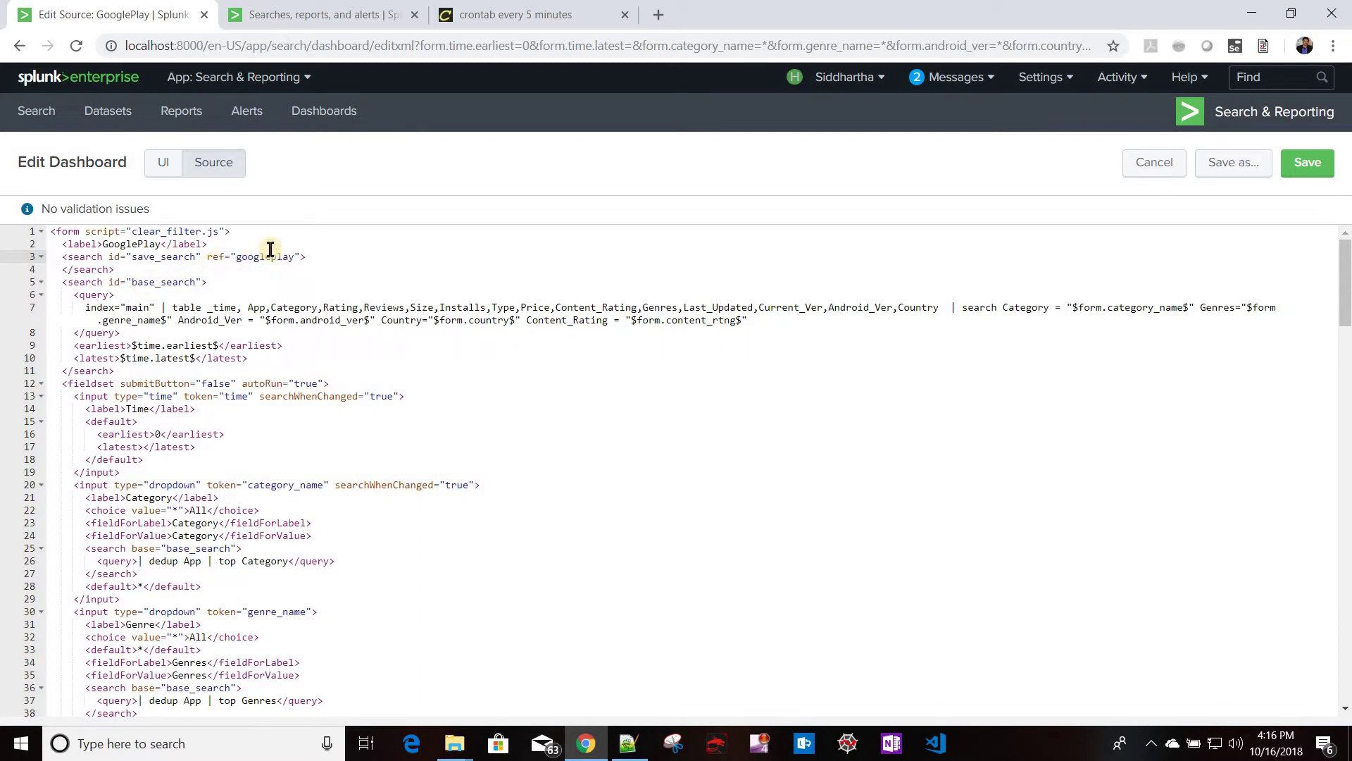
double_click(164, 258)
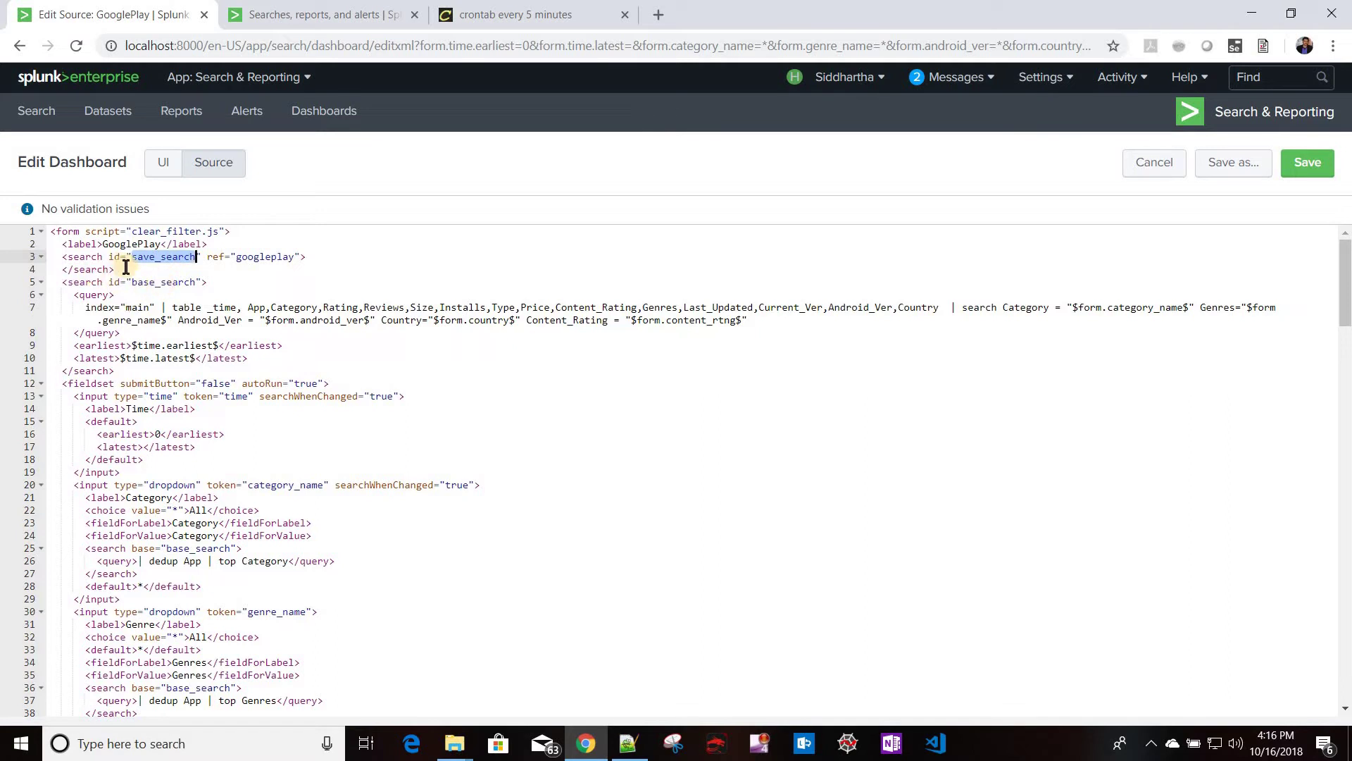
key("Down")
left_click(33, 254, "shift")
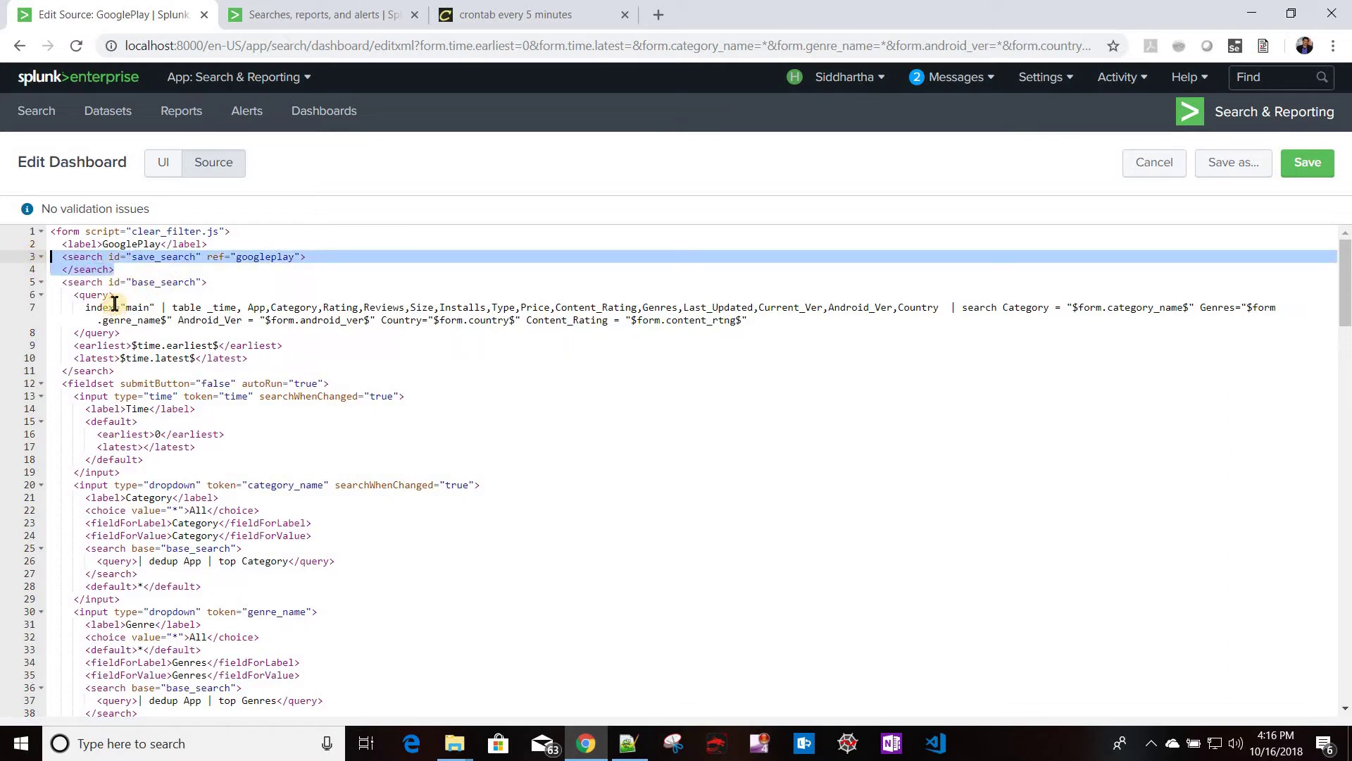
left_click(267, 259)
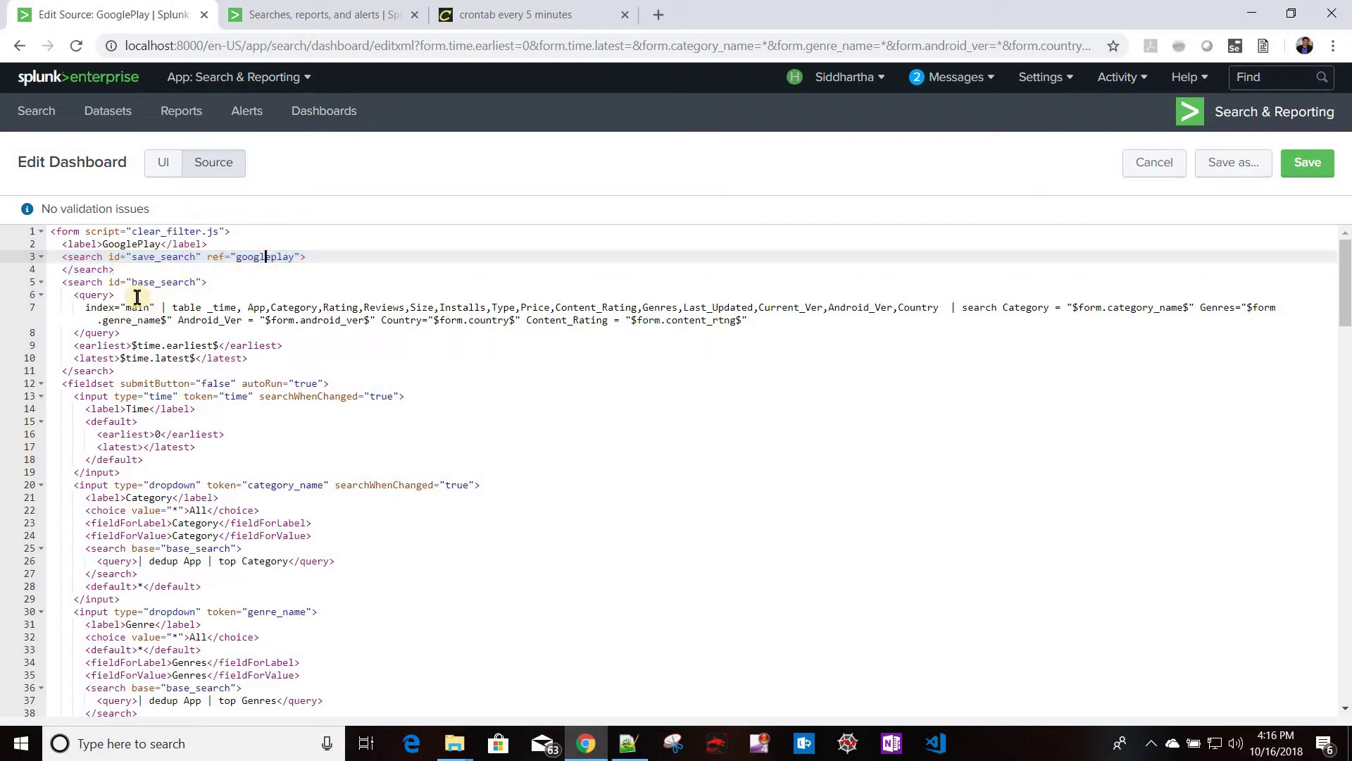
left_click_drag(53, 282, 140, 309)
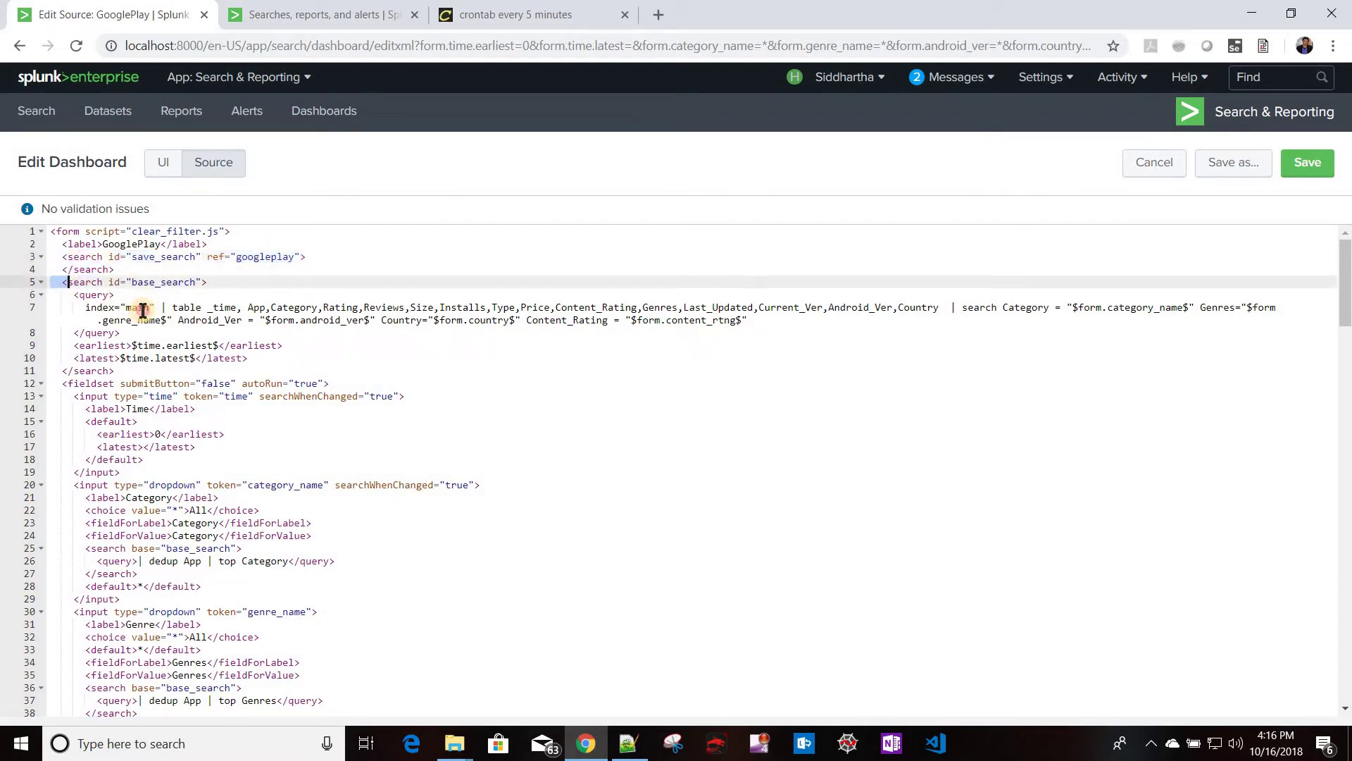
left_click(157, 262)
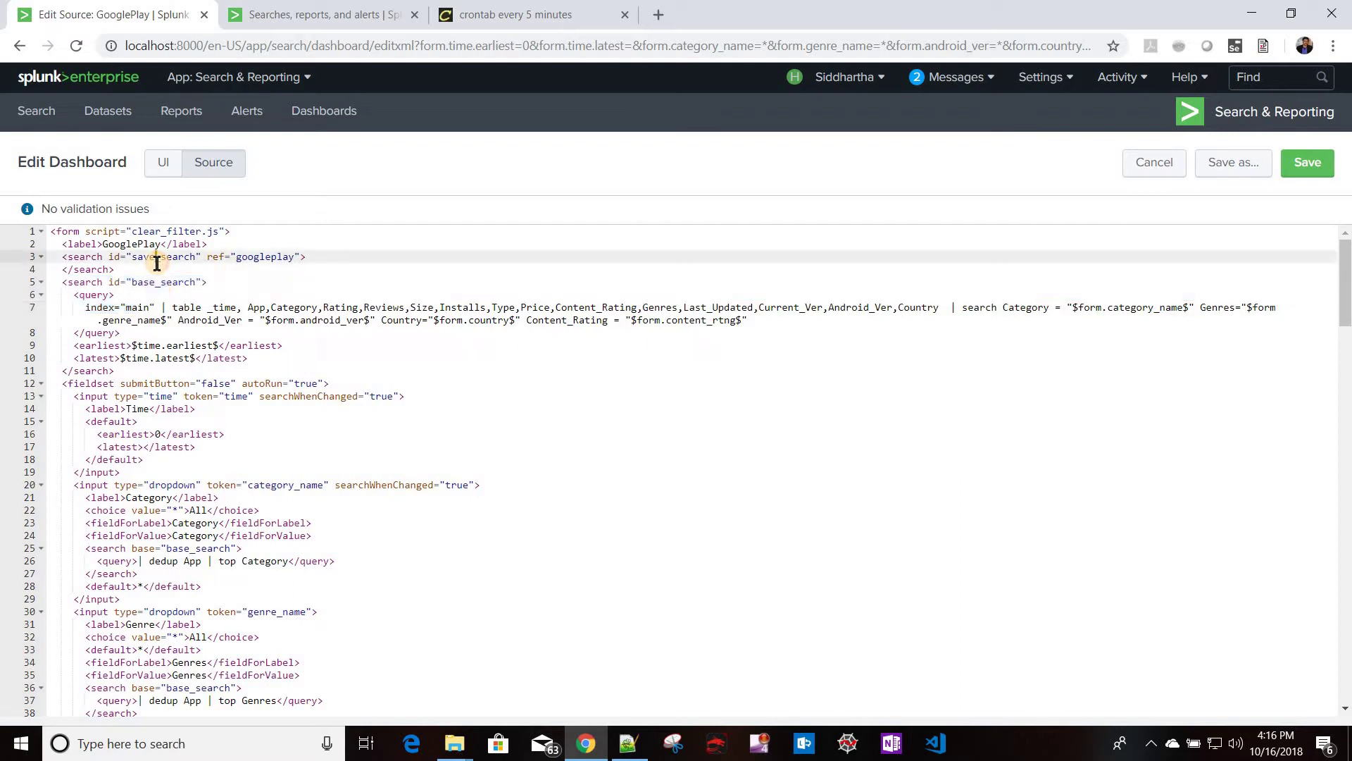
left_click(272, 262)
Step: Add the attribute base="save_search" to the base_search element, reusing the id of the new search element
double_click(167, 258)
key("ctrl+c")
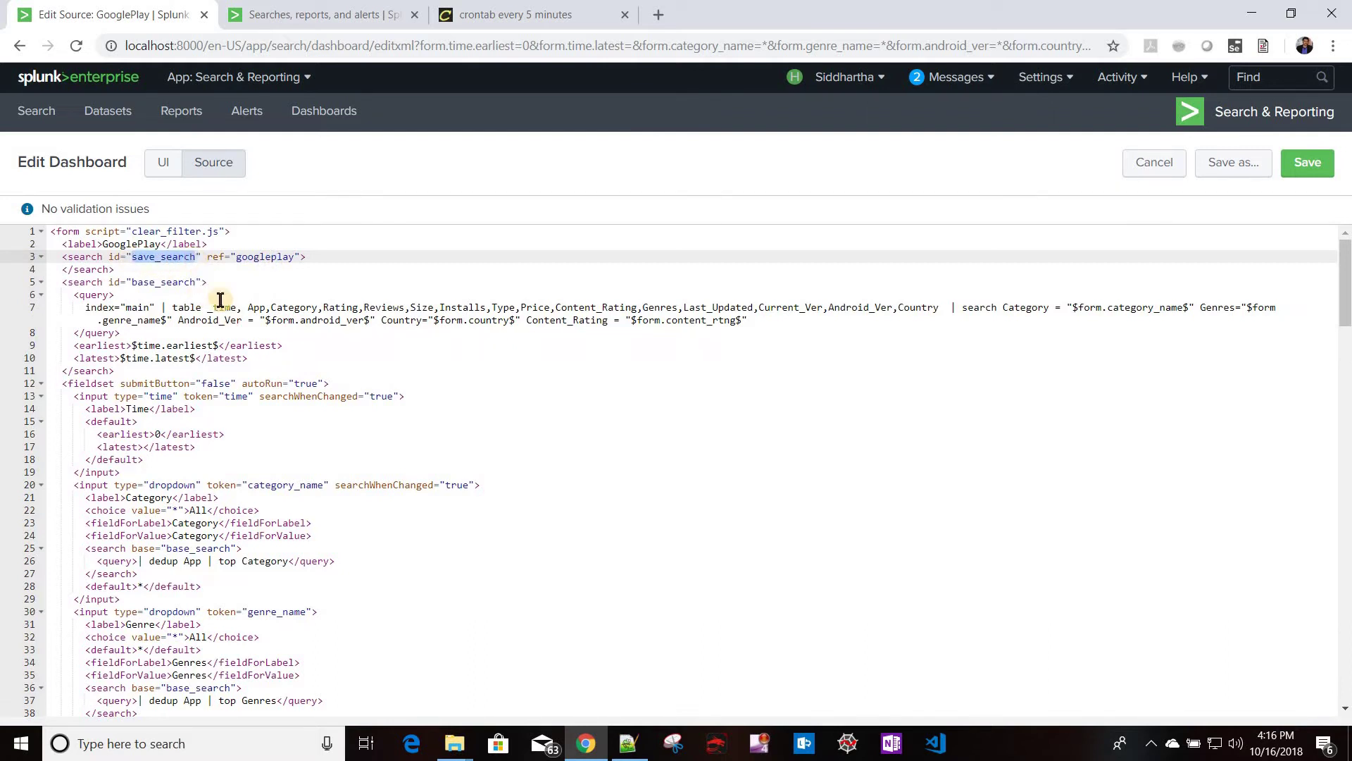
left_click(216, 284)
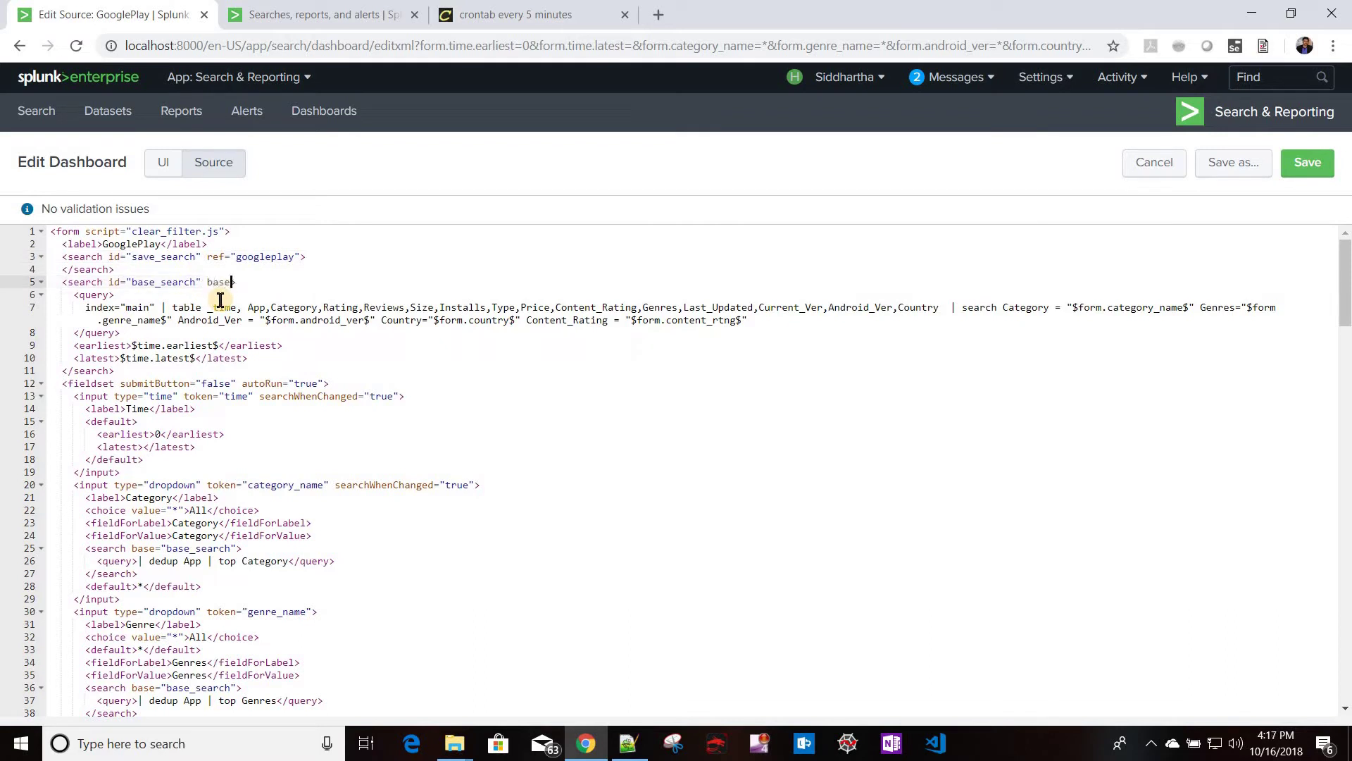
type("\"")
key("ctrl+v")
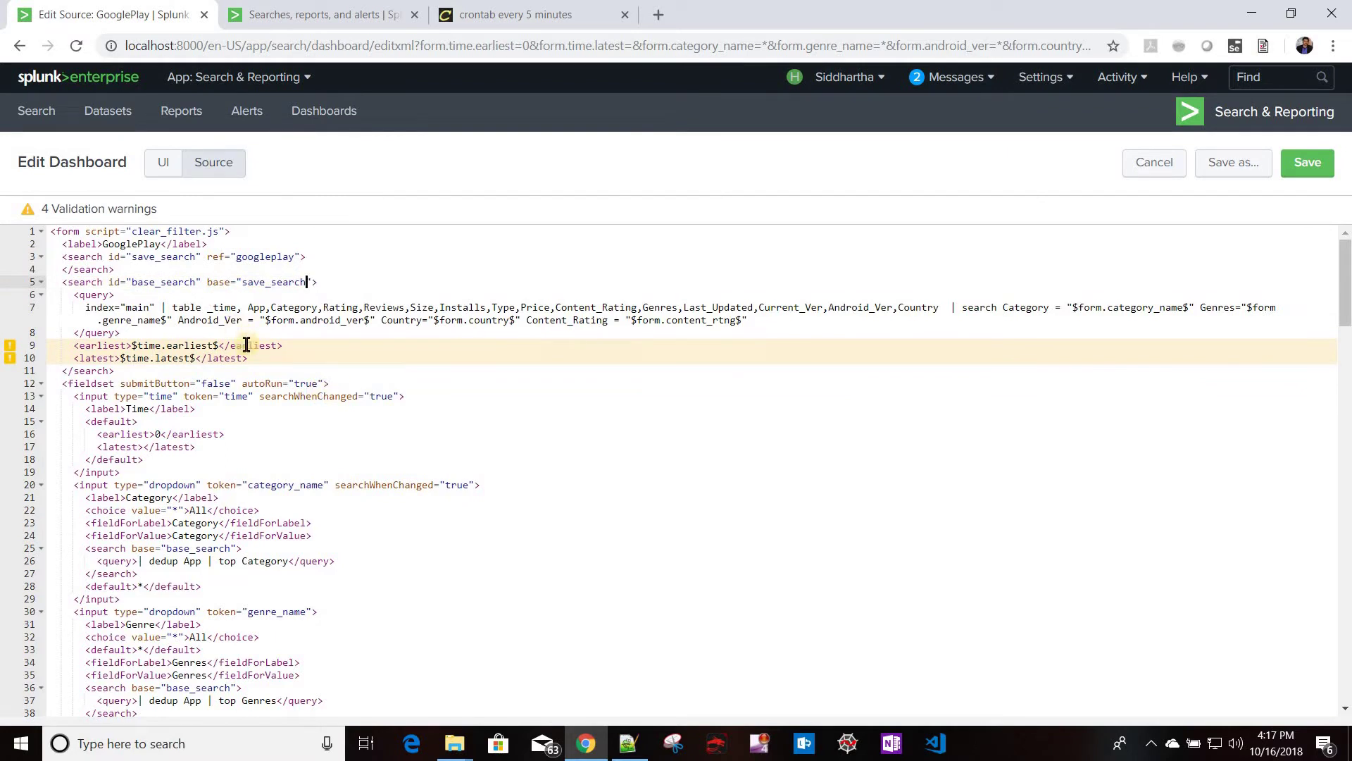
Step: Delete the index="main" and table portion of the base_search query, keeping only the part from "| search Category" onward
left_click(208, 257)
left_click(297, 251, "shift")
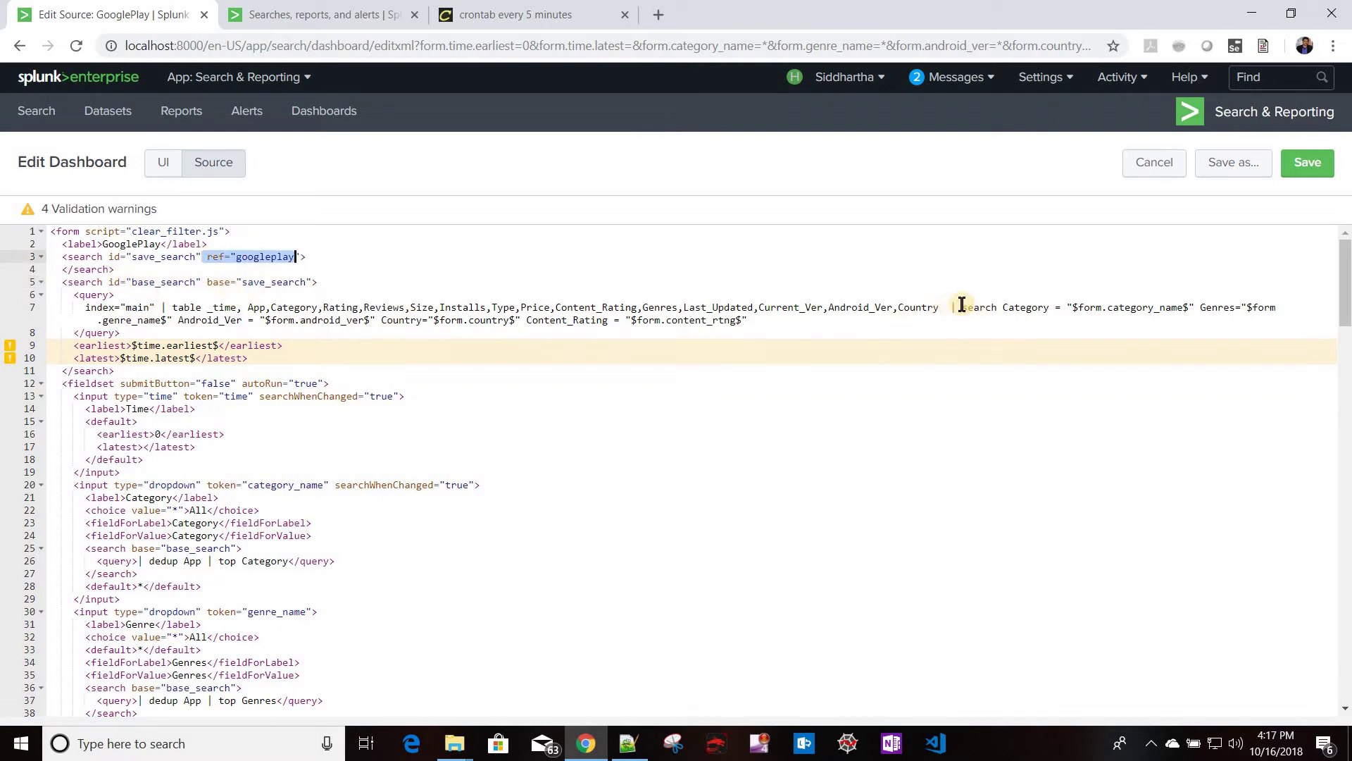
mouse_move(952, 307)
left_mouse_down()
mouse_move(960, 350)
mouse_move(962, 323)
left_mouse_up()
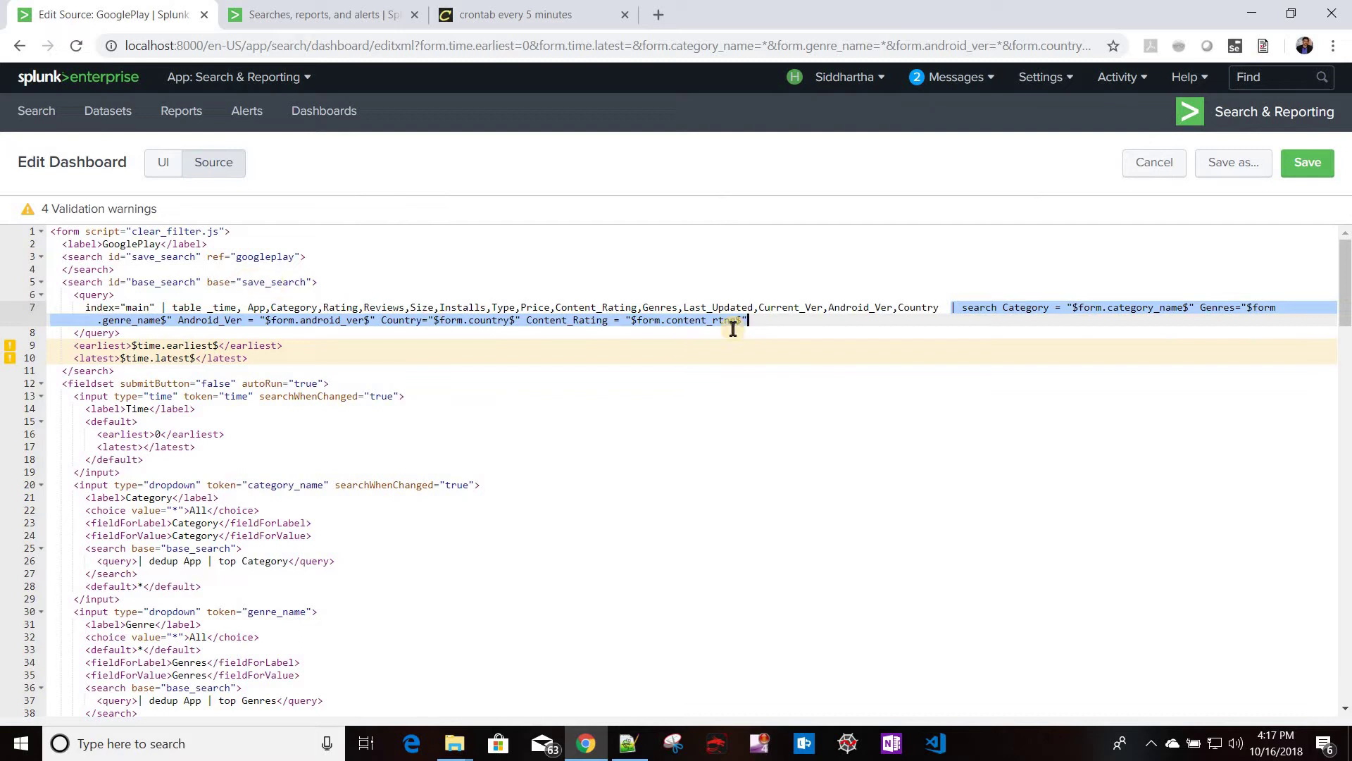
left_click(273, 258)
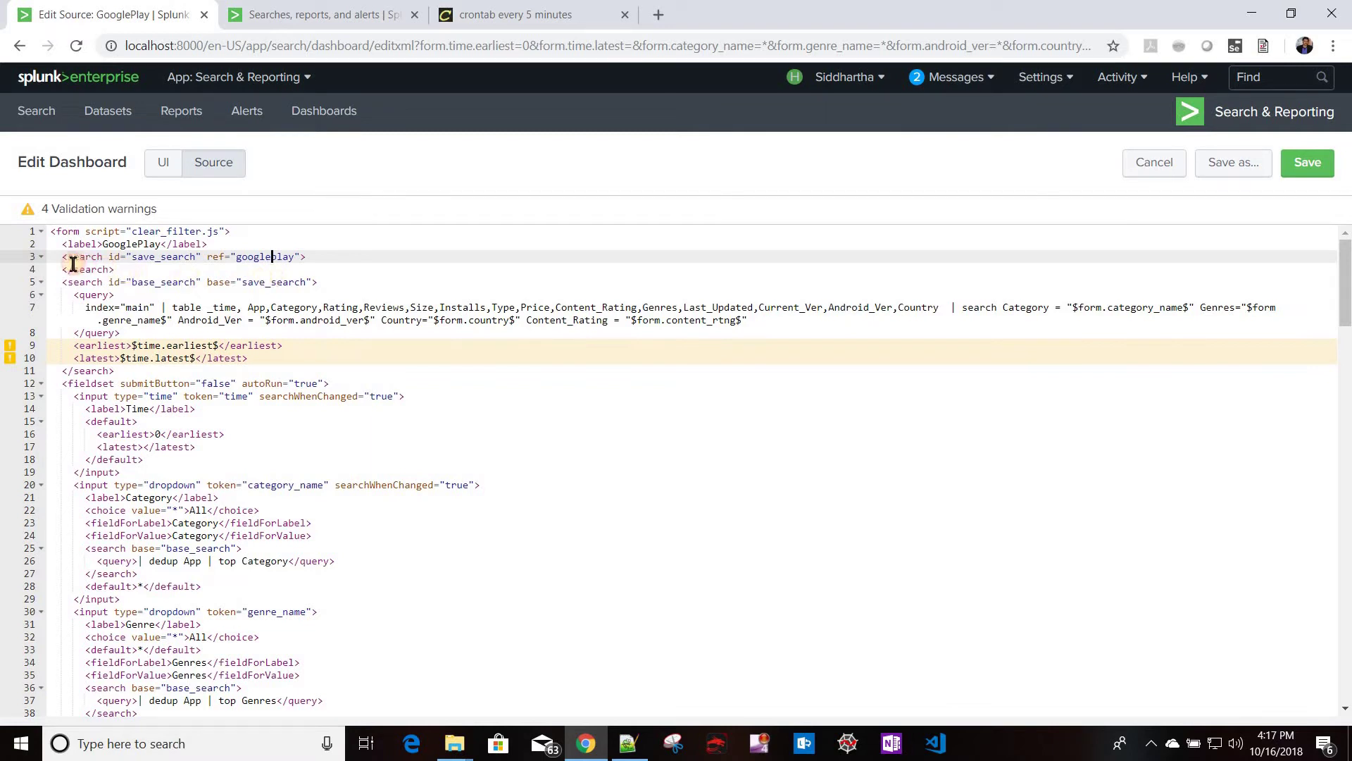
key("Down")
left_click(49, 258, "shift")
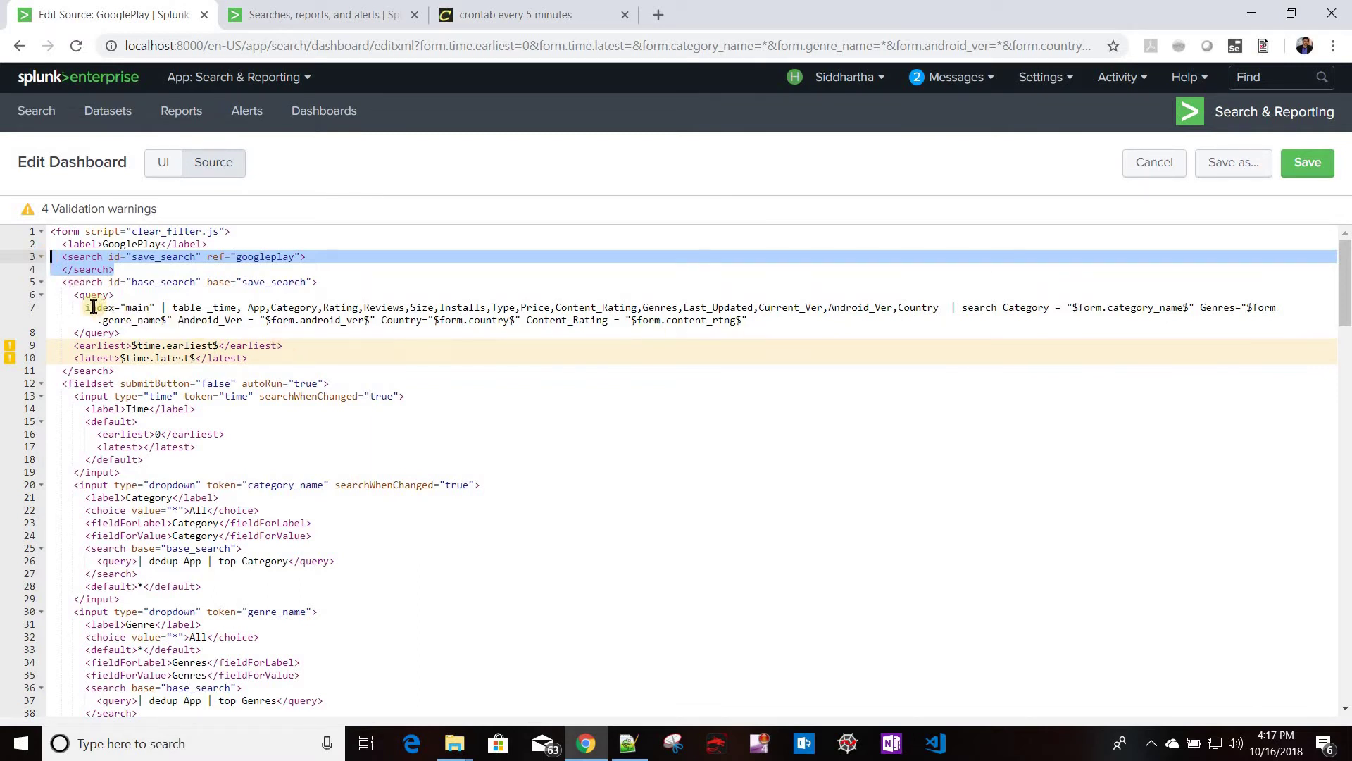
left_click_drag(94, 307, 946, 309)
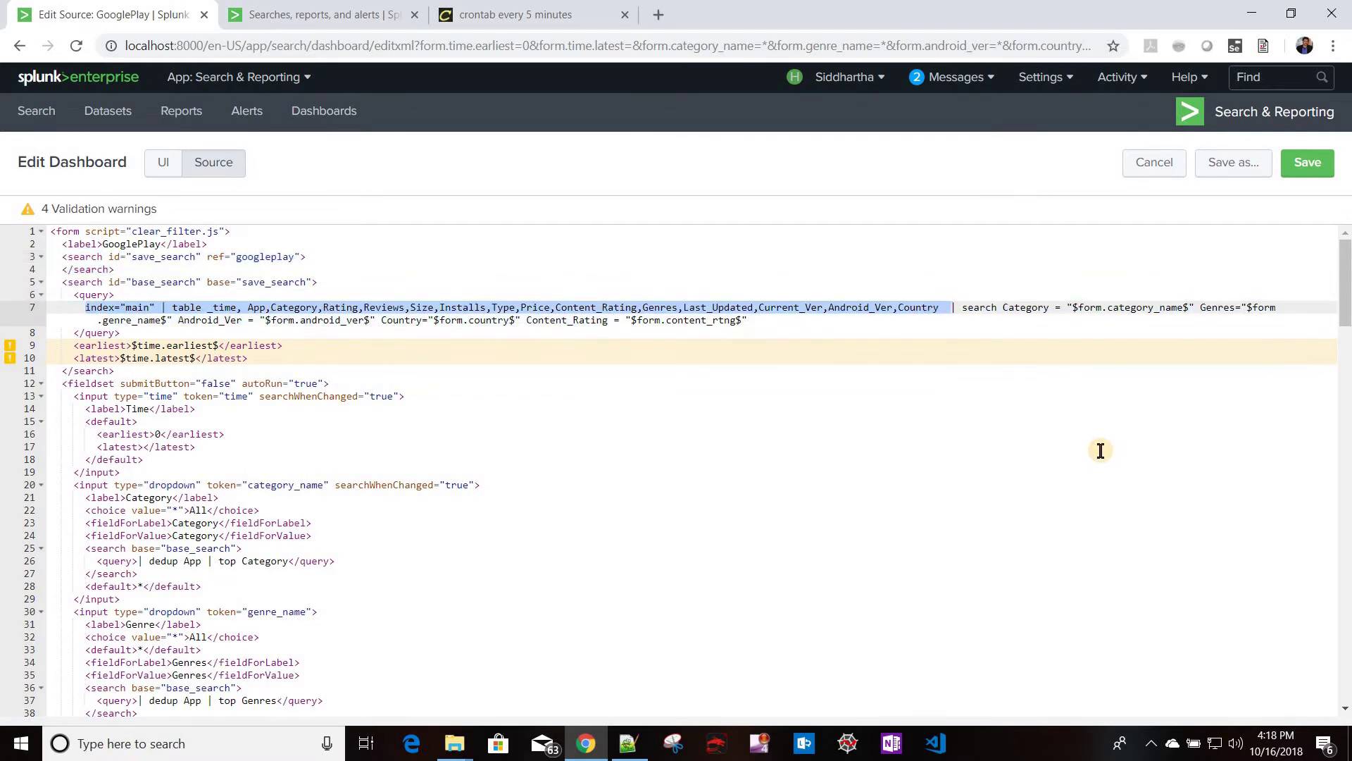
key("BackSpace")
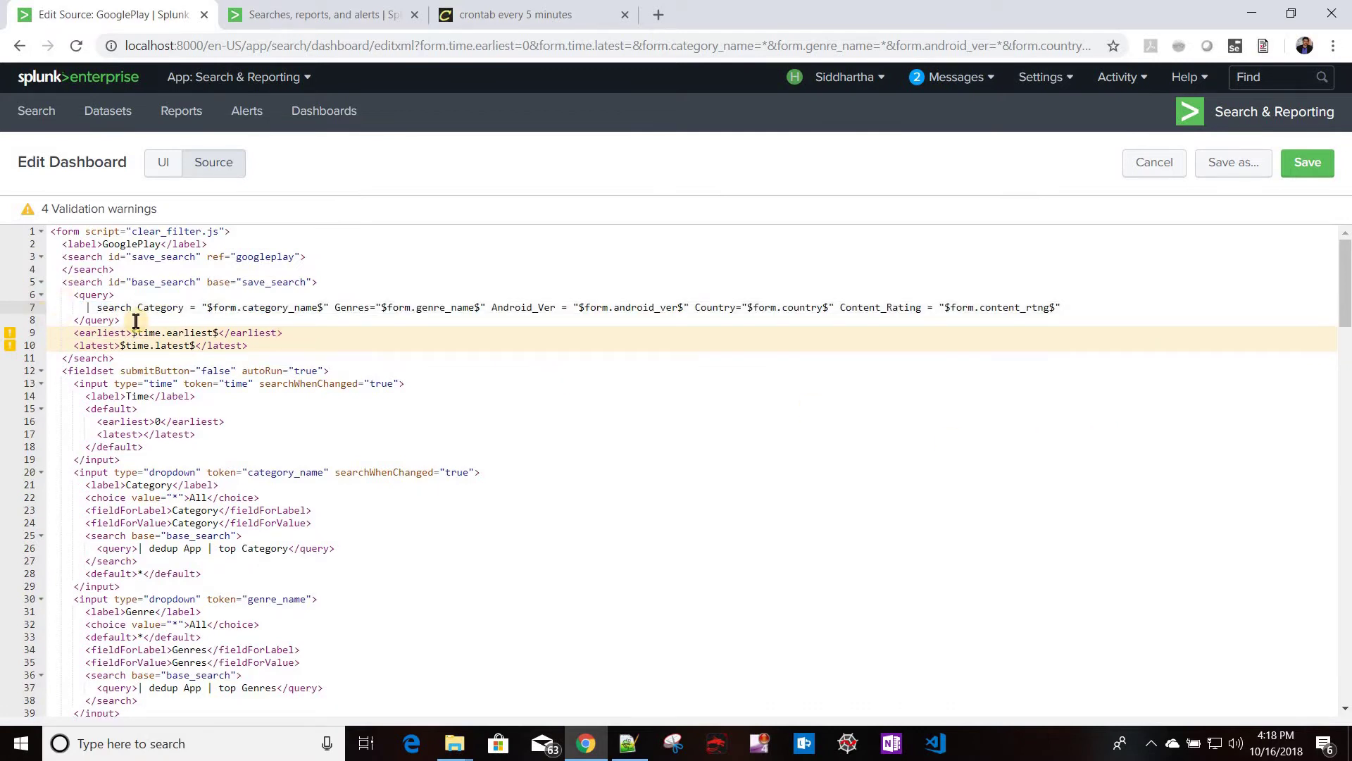
Step: Comment out the earliest and latest time lines of the base_search element with <!-- and -->, and save the dashboard
left_click(272, 282)
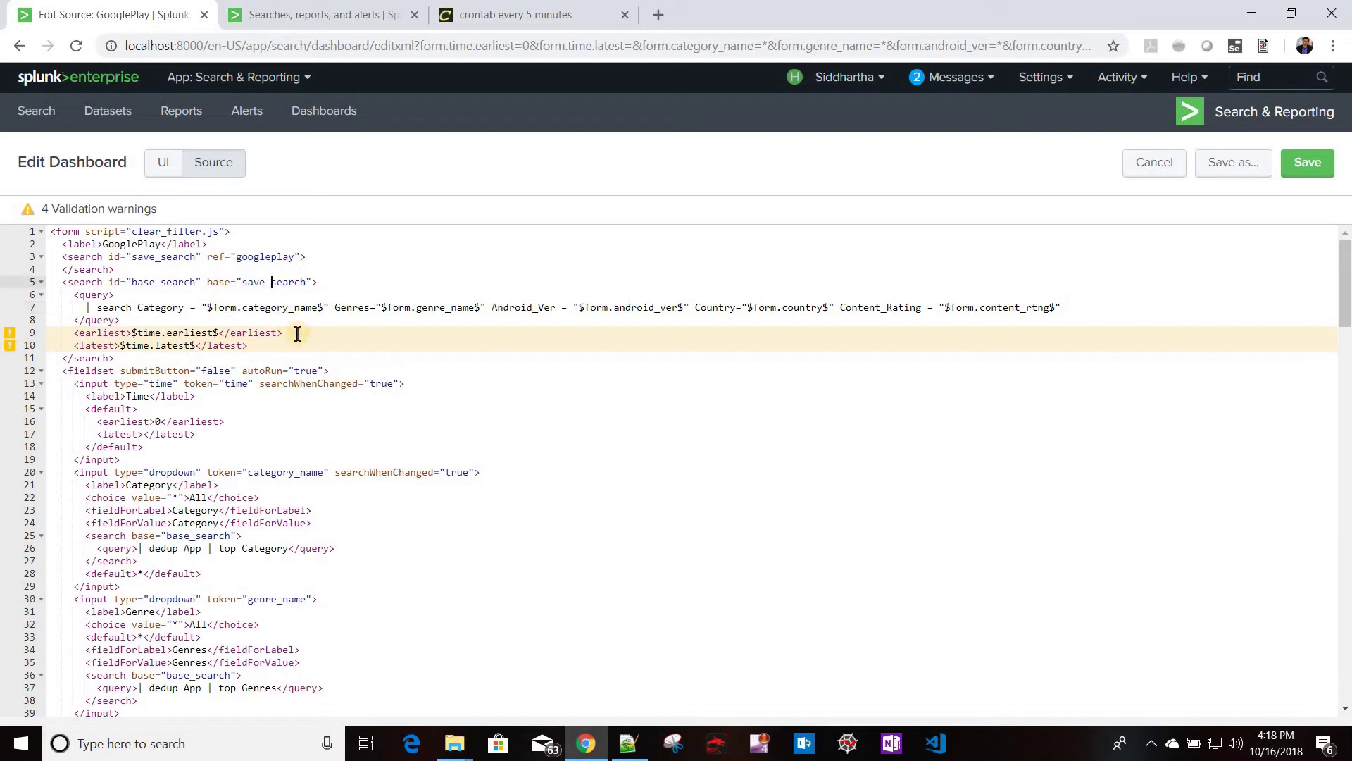
left_click_drag(77, 308, 1082, 320)
left_click(116, 322)
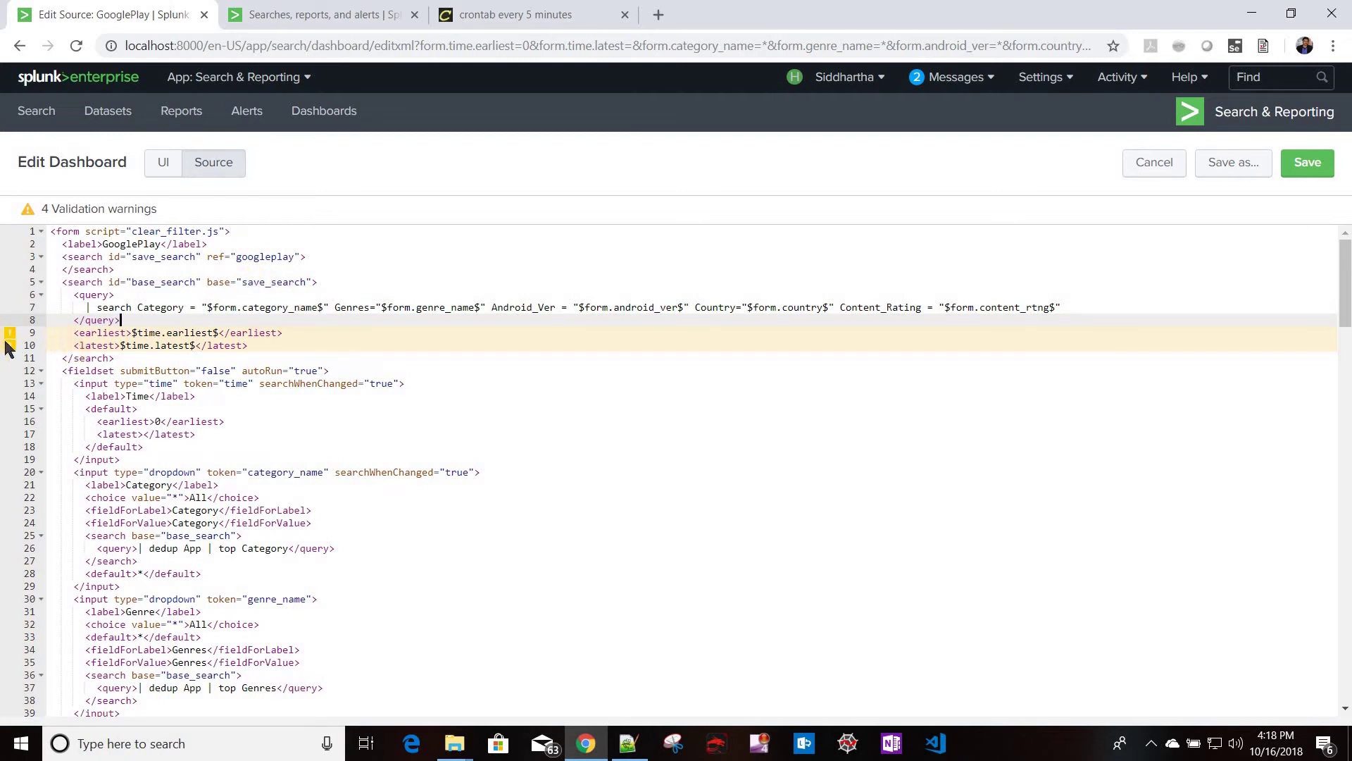
mouse_move(9, 338)
left_click_drag(252, 346, 42, 329)
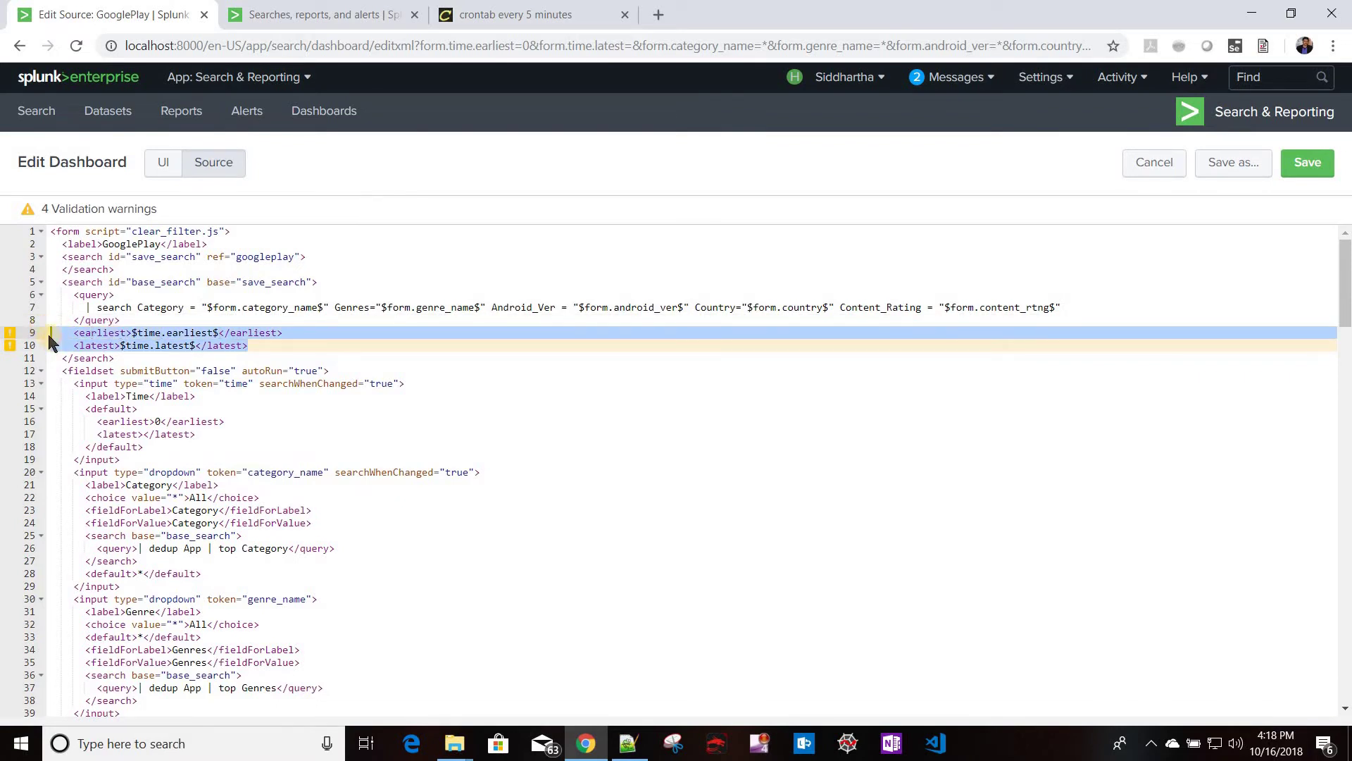
left_click(49, 335)
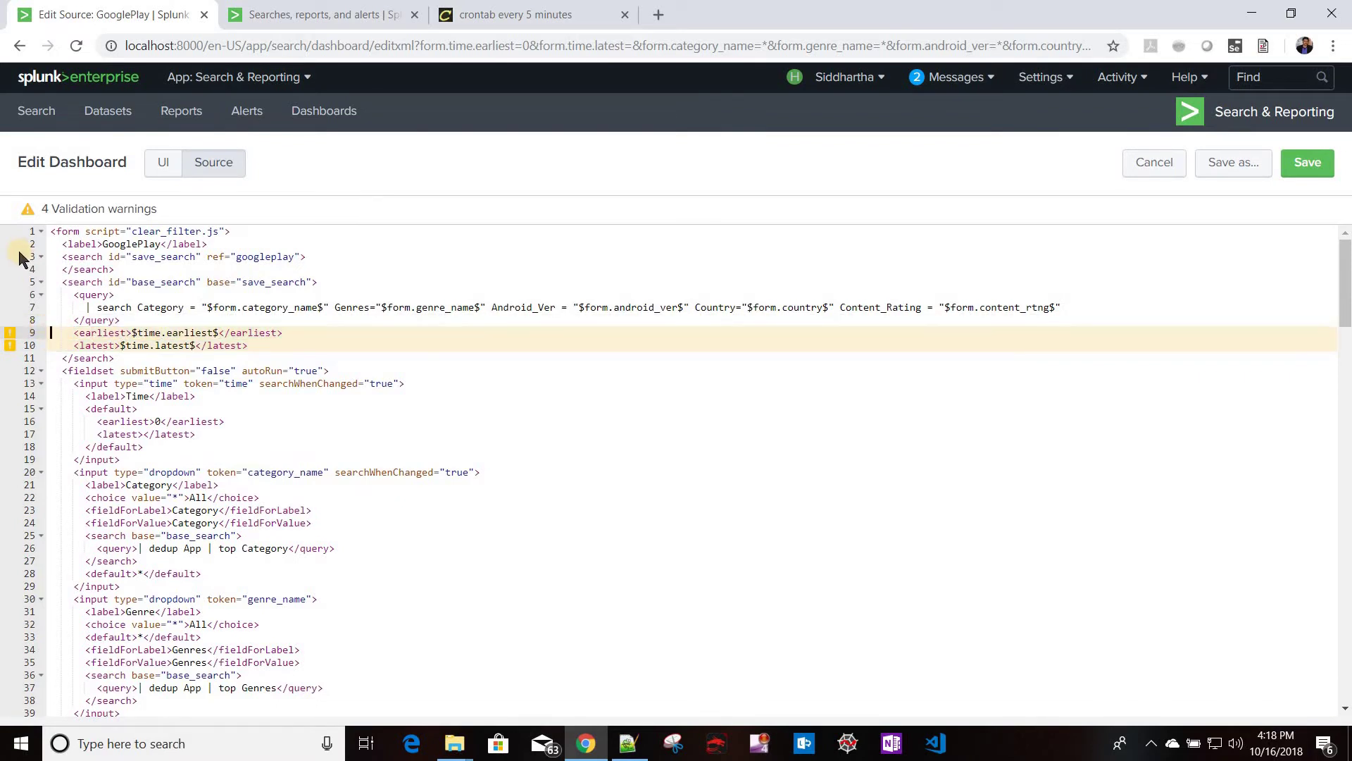
type("<!    ")
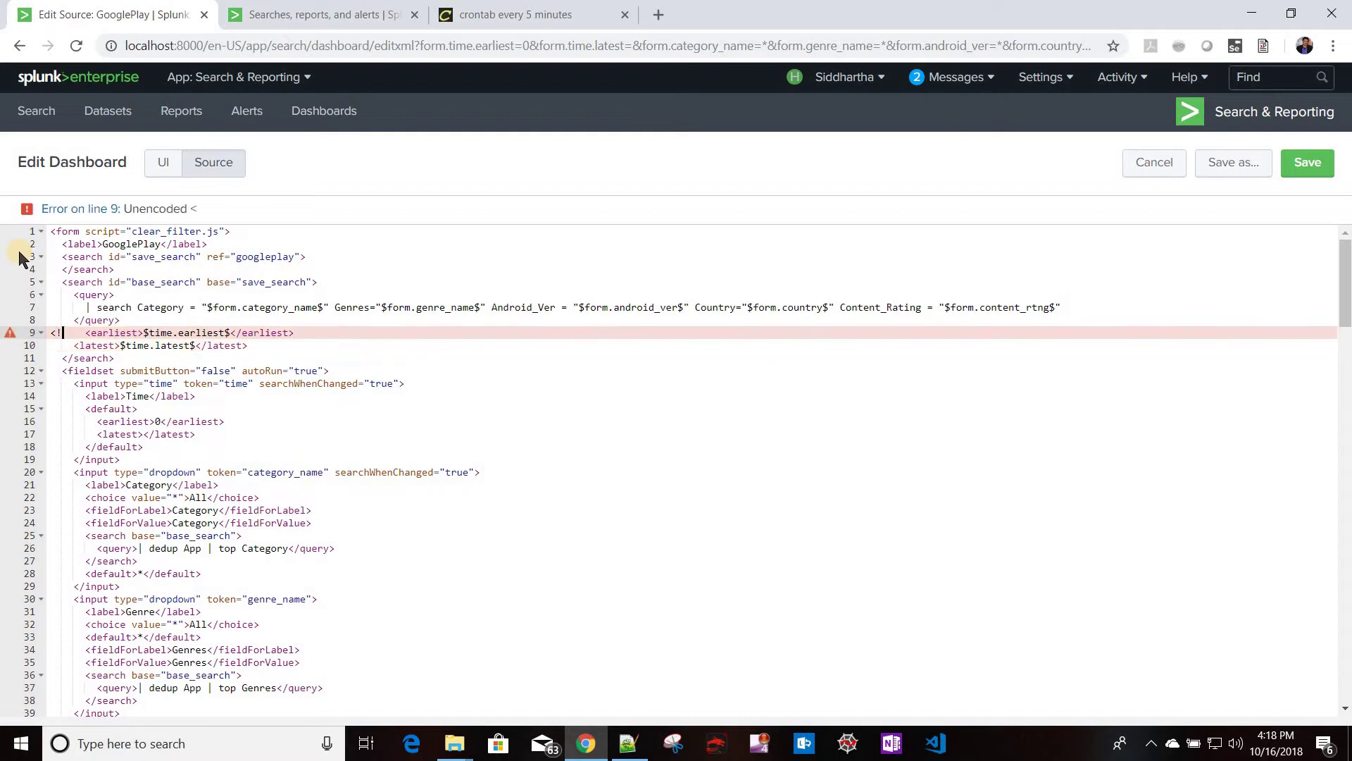
type("--")
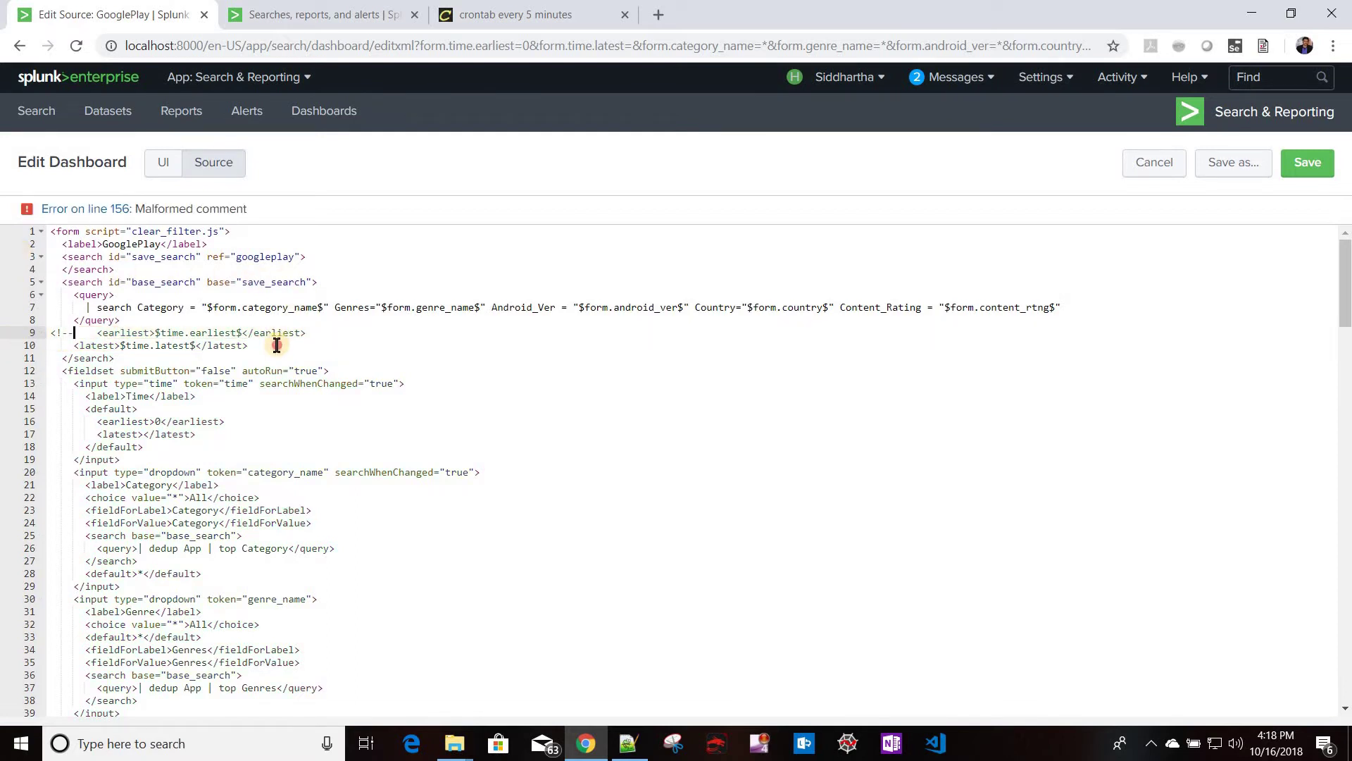
left_click(265, 339)
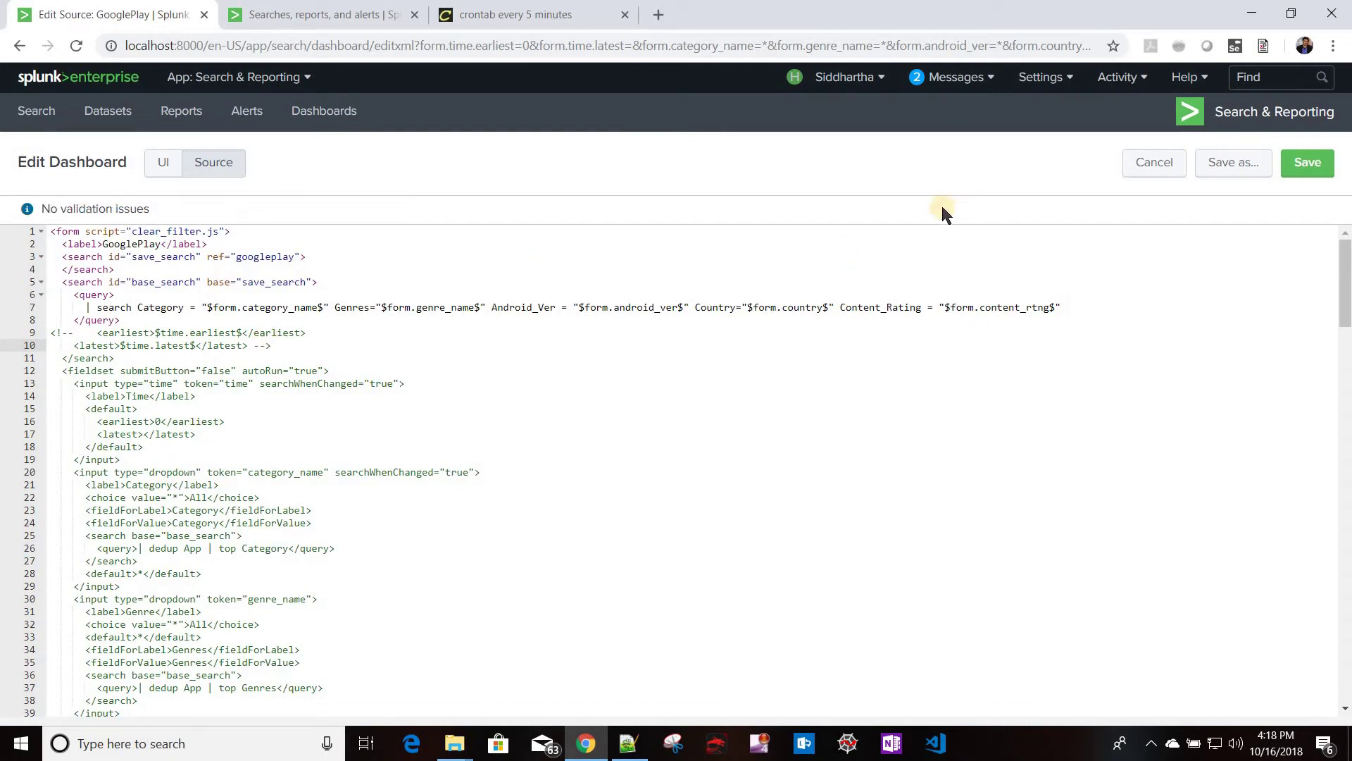
left_click(1300, 165)
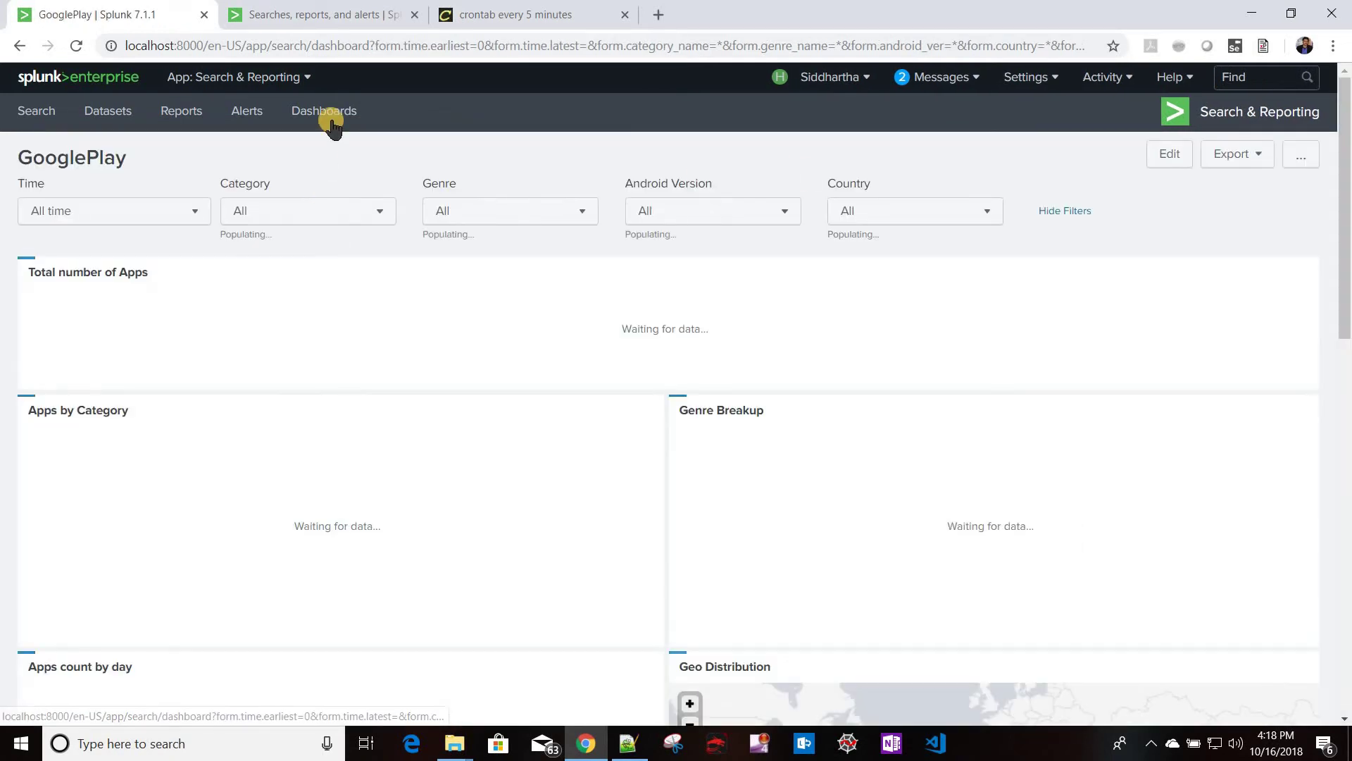
Step: Reopen the GooglePlay dashboard from the dashboards list and filter its Category by FAMILY
left_click(331, 121)
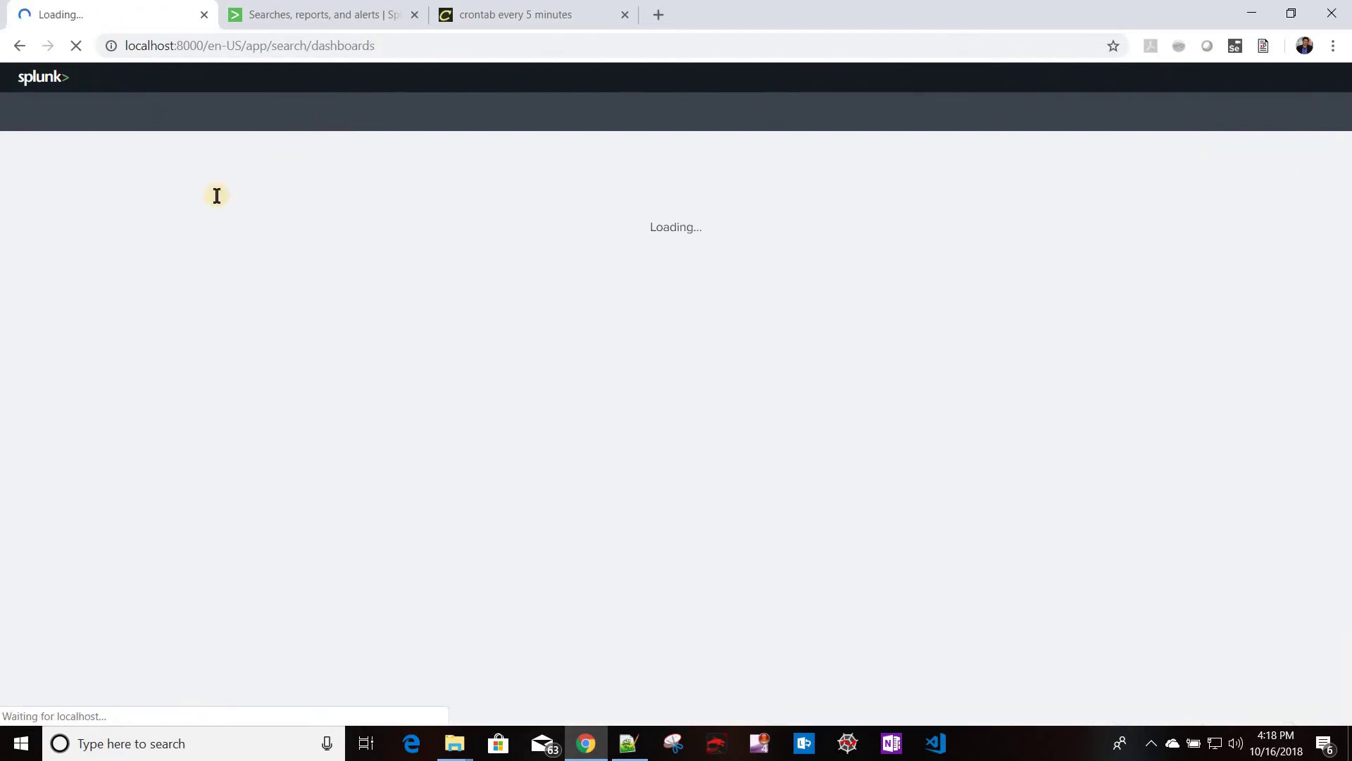
left_click(97, 284)
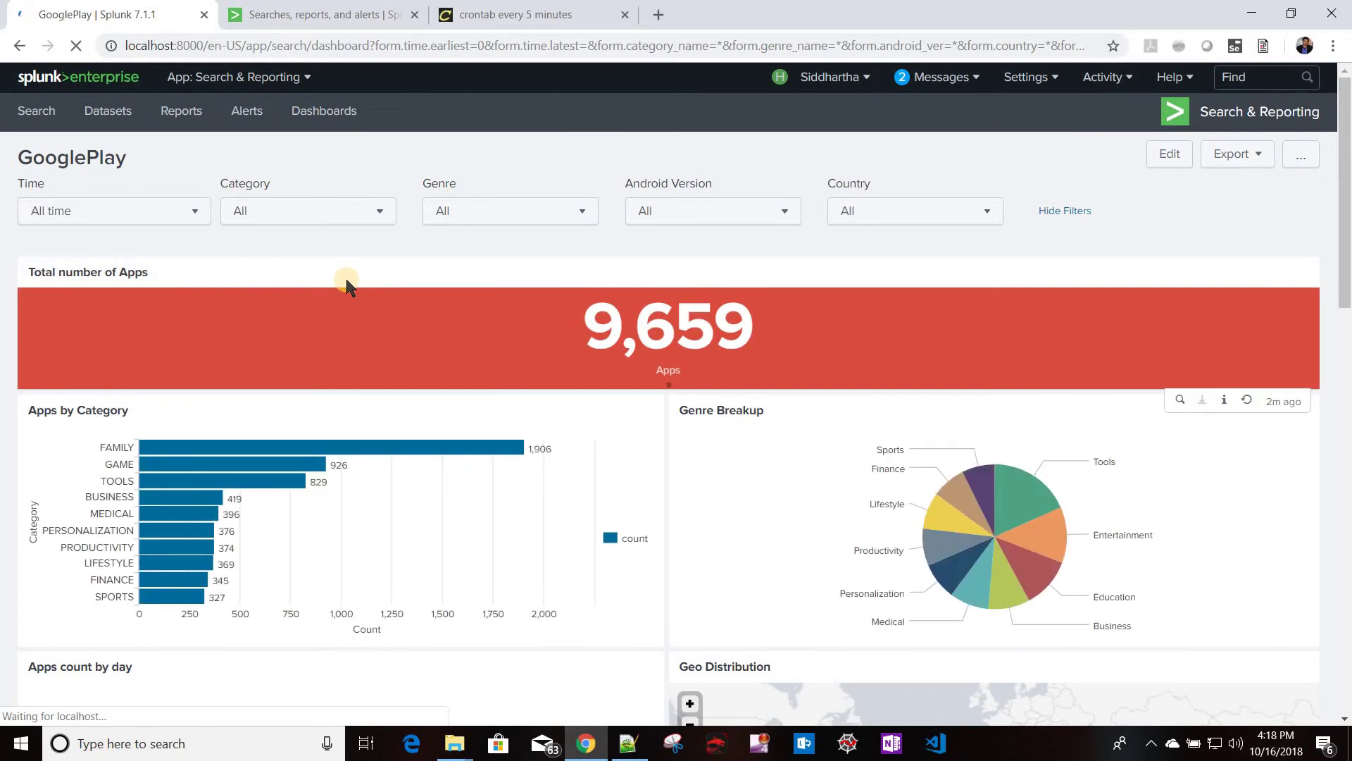
left_click(293, 212)
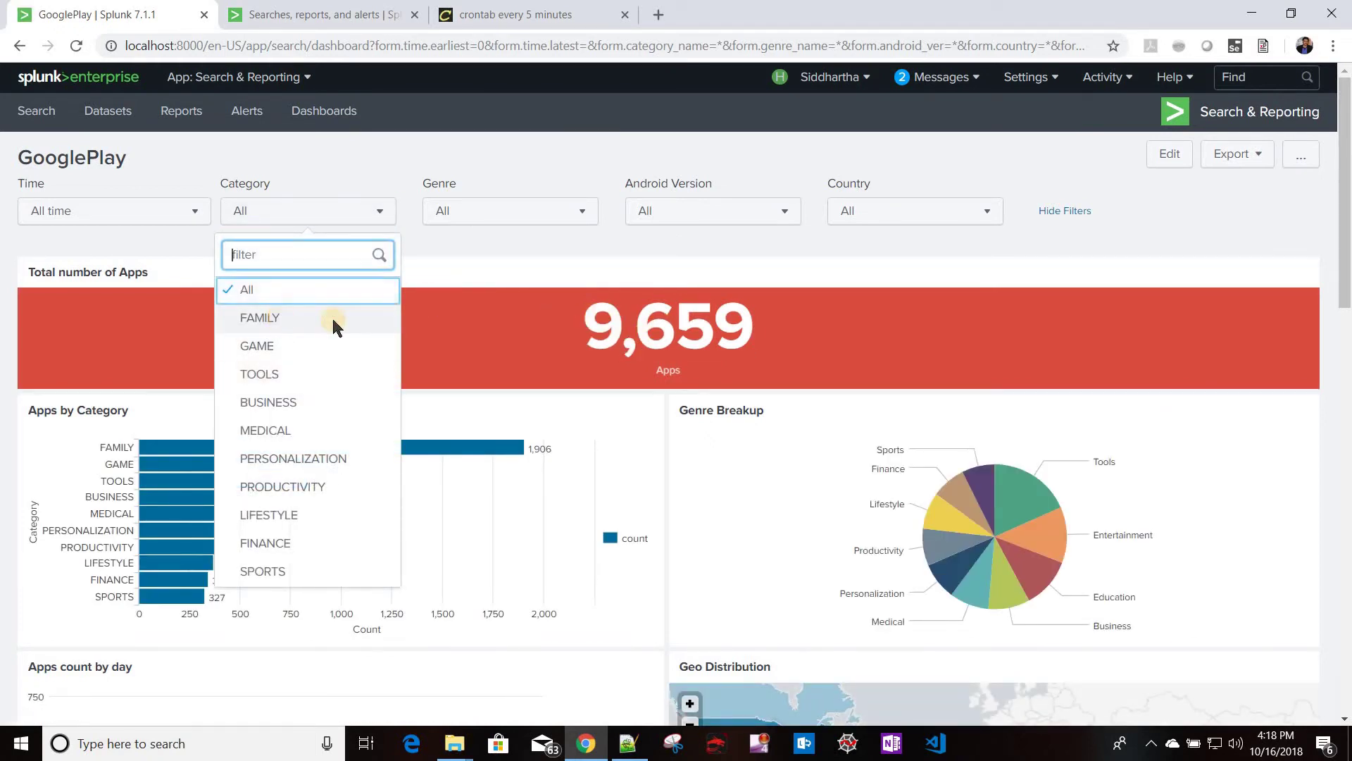
left_click(332, 317)
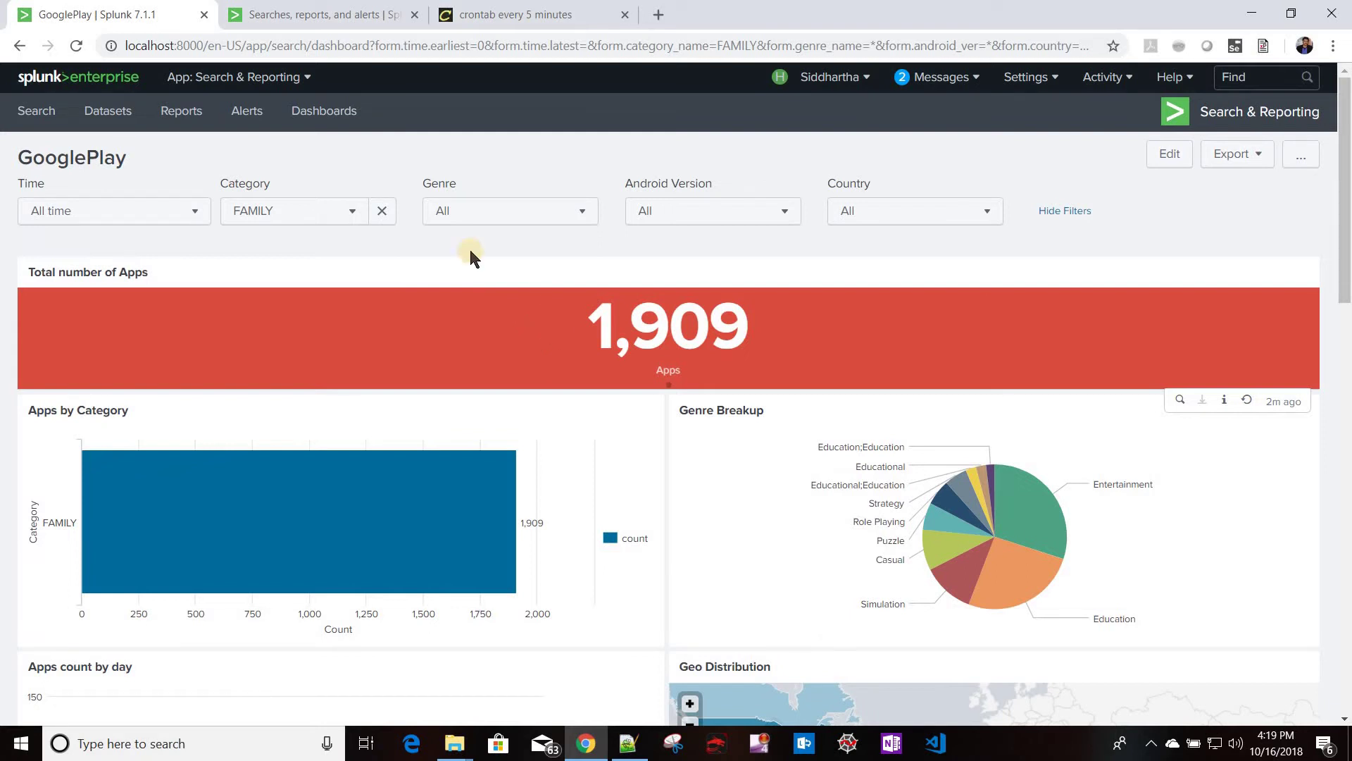
Step: Open the Search page in a new browser tab and switch to it
right_click(40, 115)
left_click(106, 127)
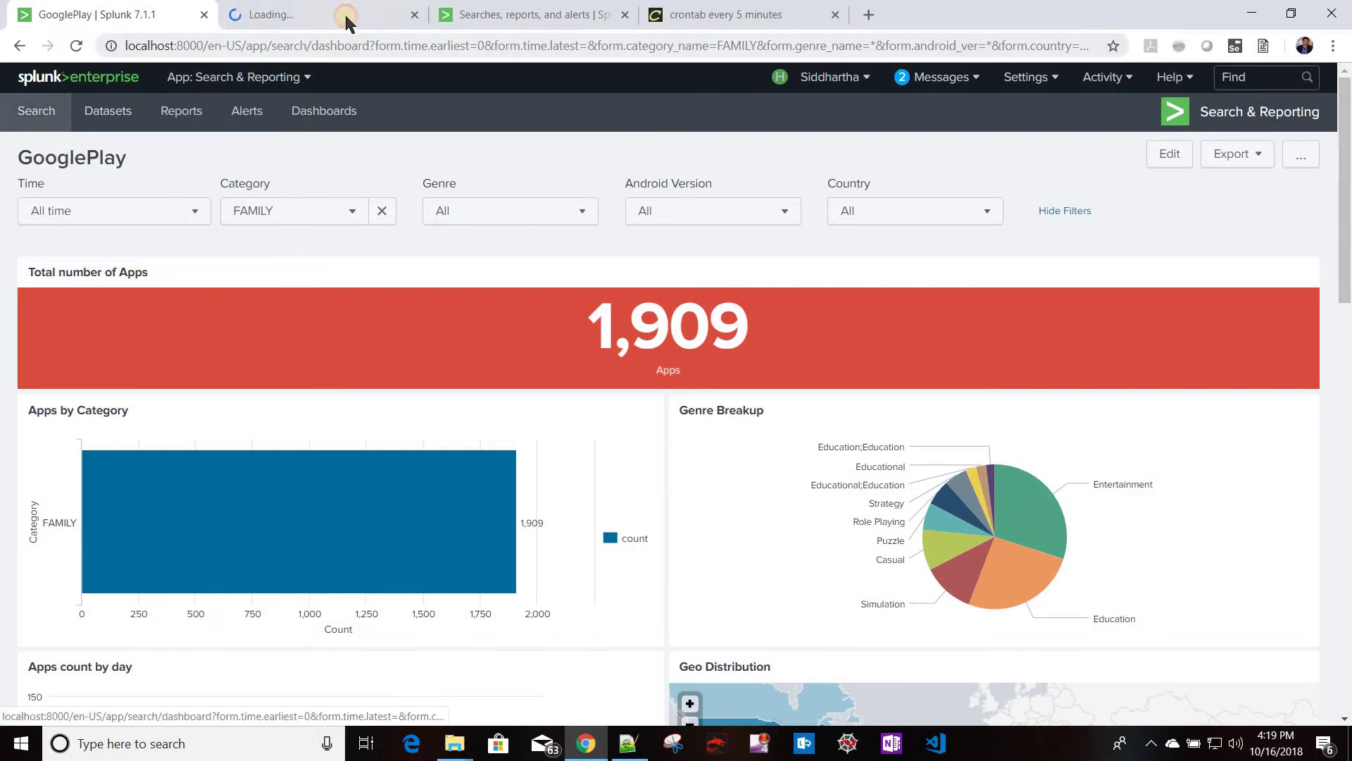
left_click(344, 14)
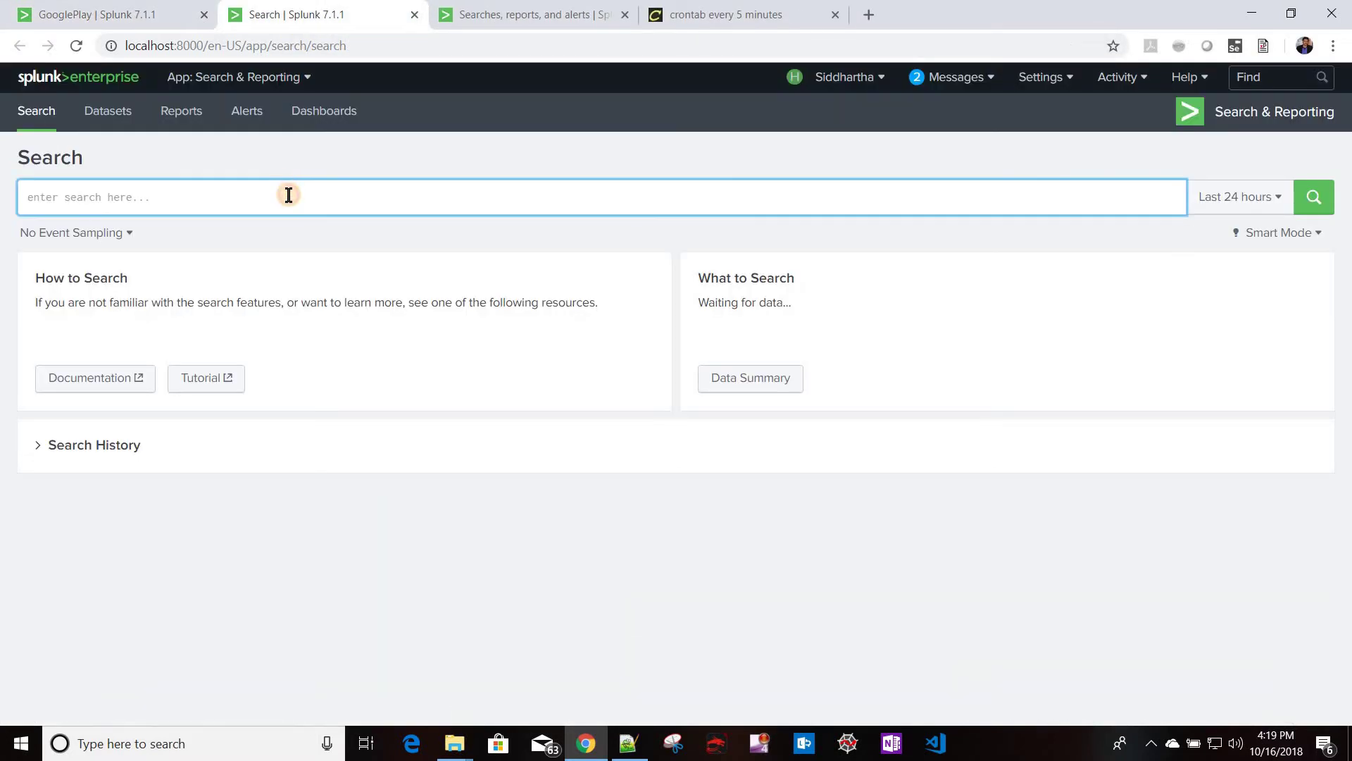
Step: Run the search "| savedsearch googleplay" over All time
type("| ")
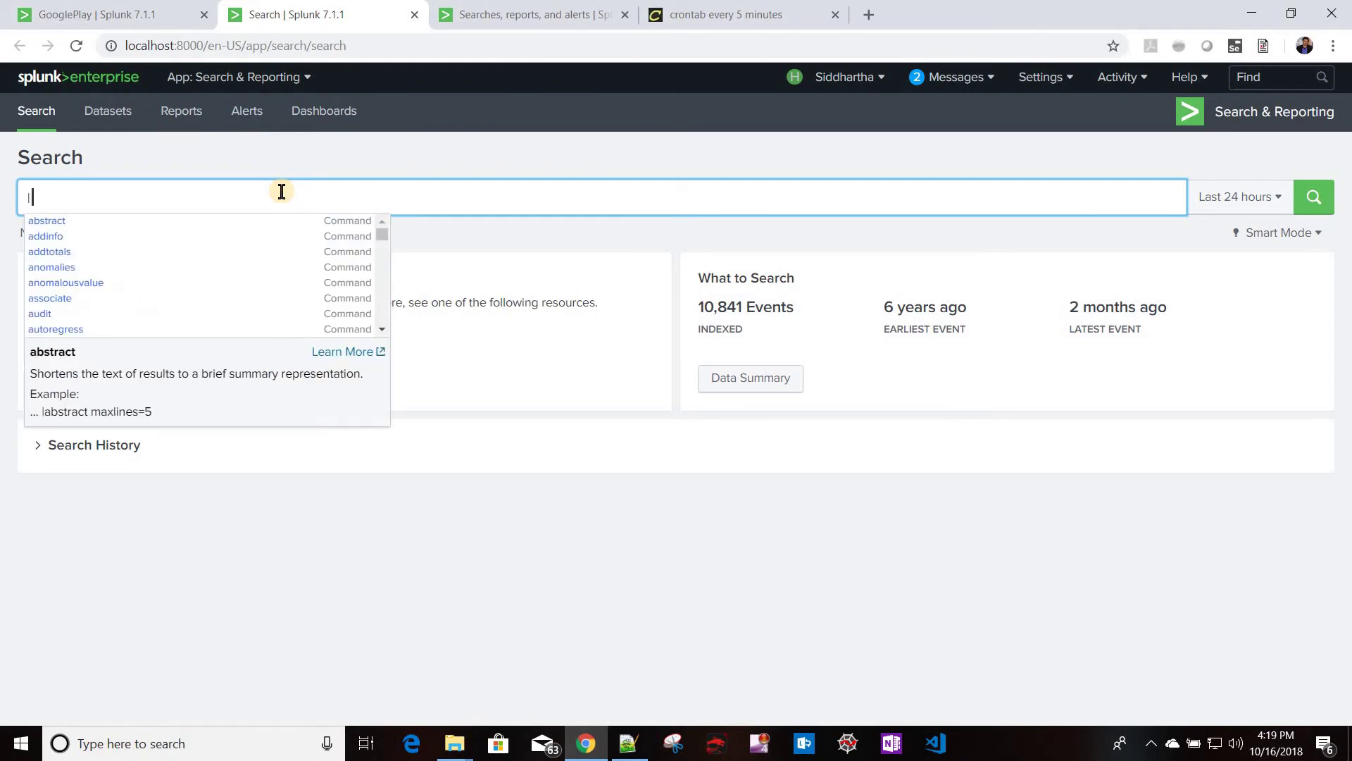
type("saved")
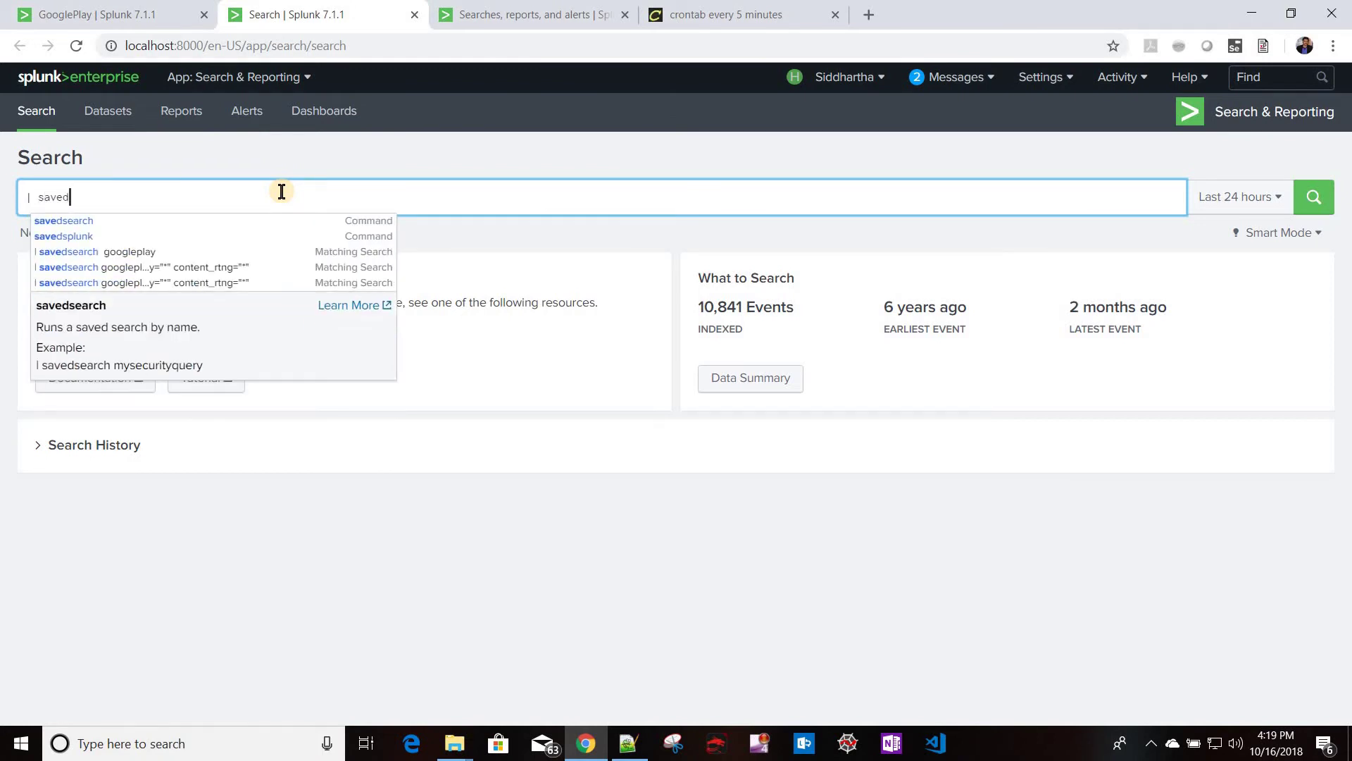
key("Down")
key("Return")
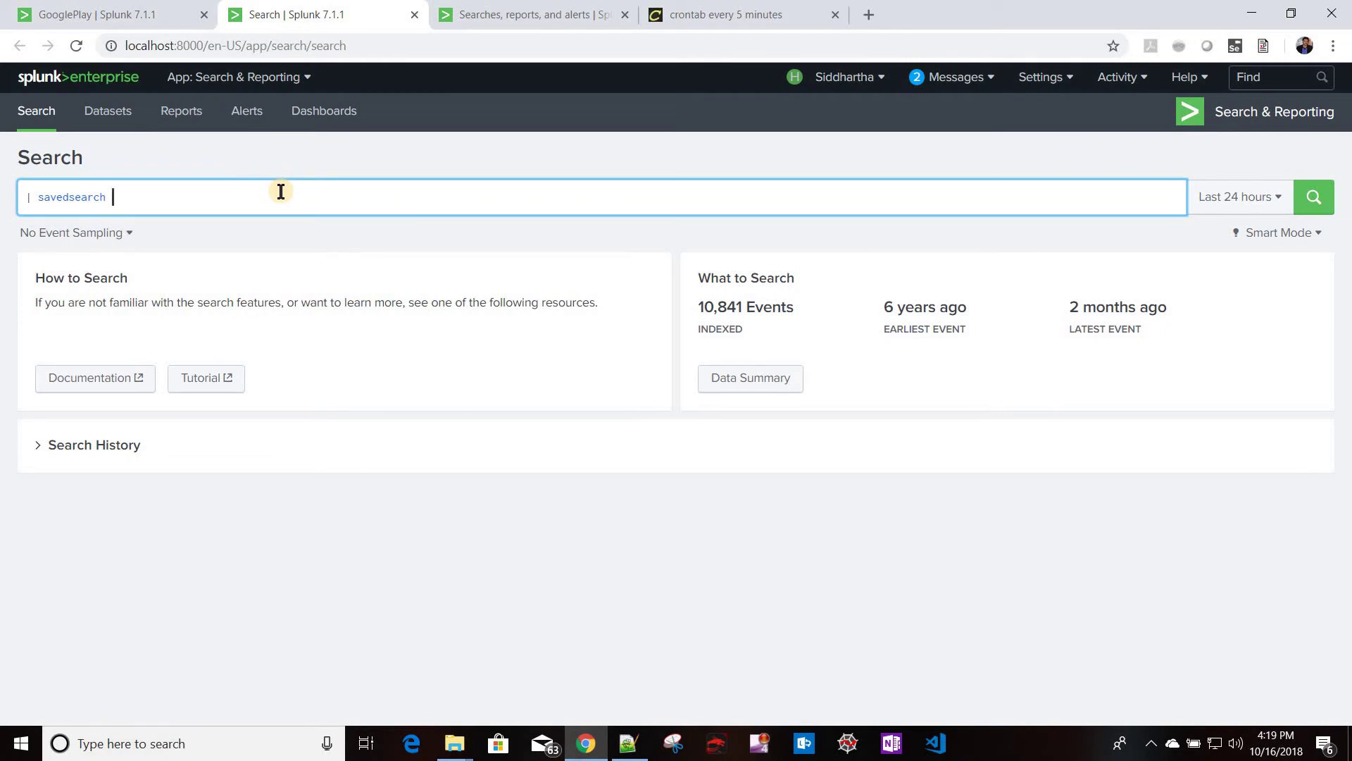
type("googl")
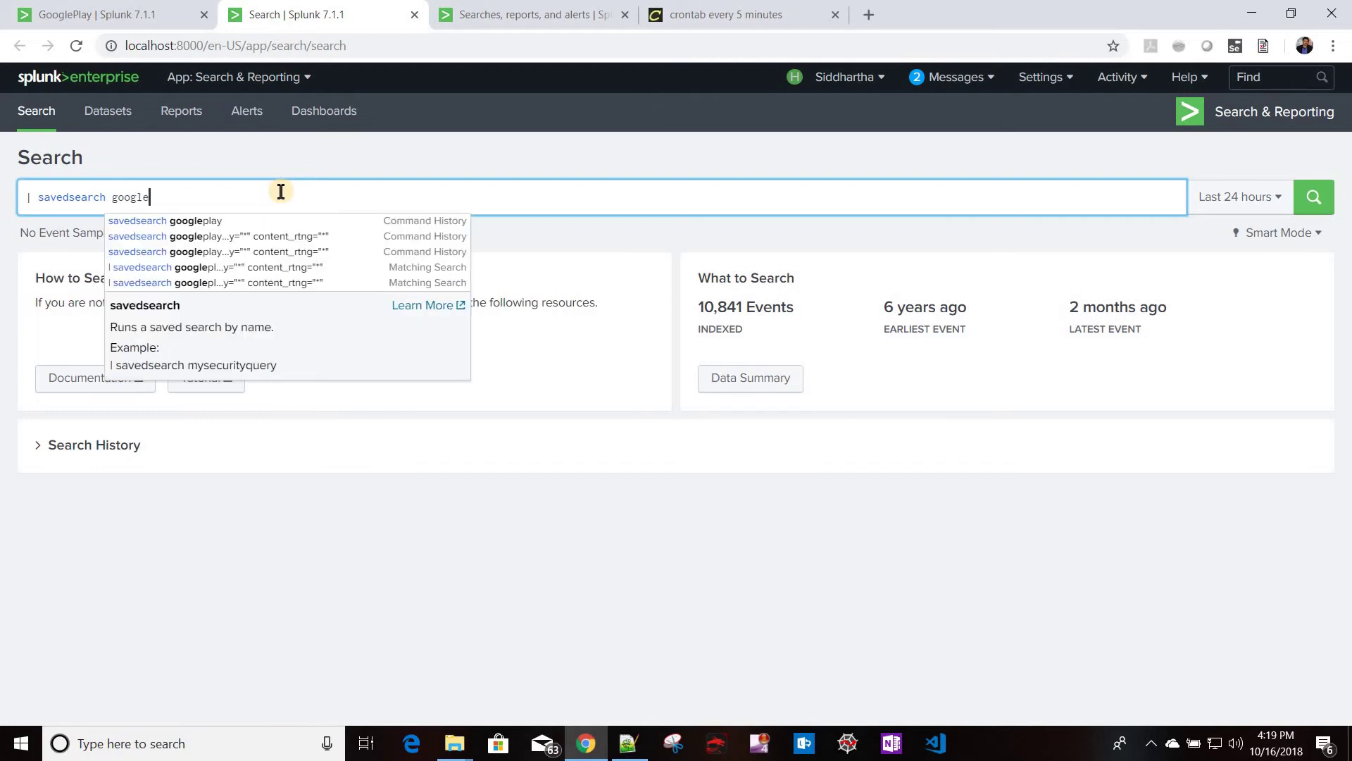
type("e")
key("Down")
key("Return")
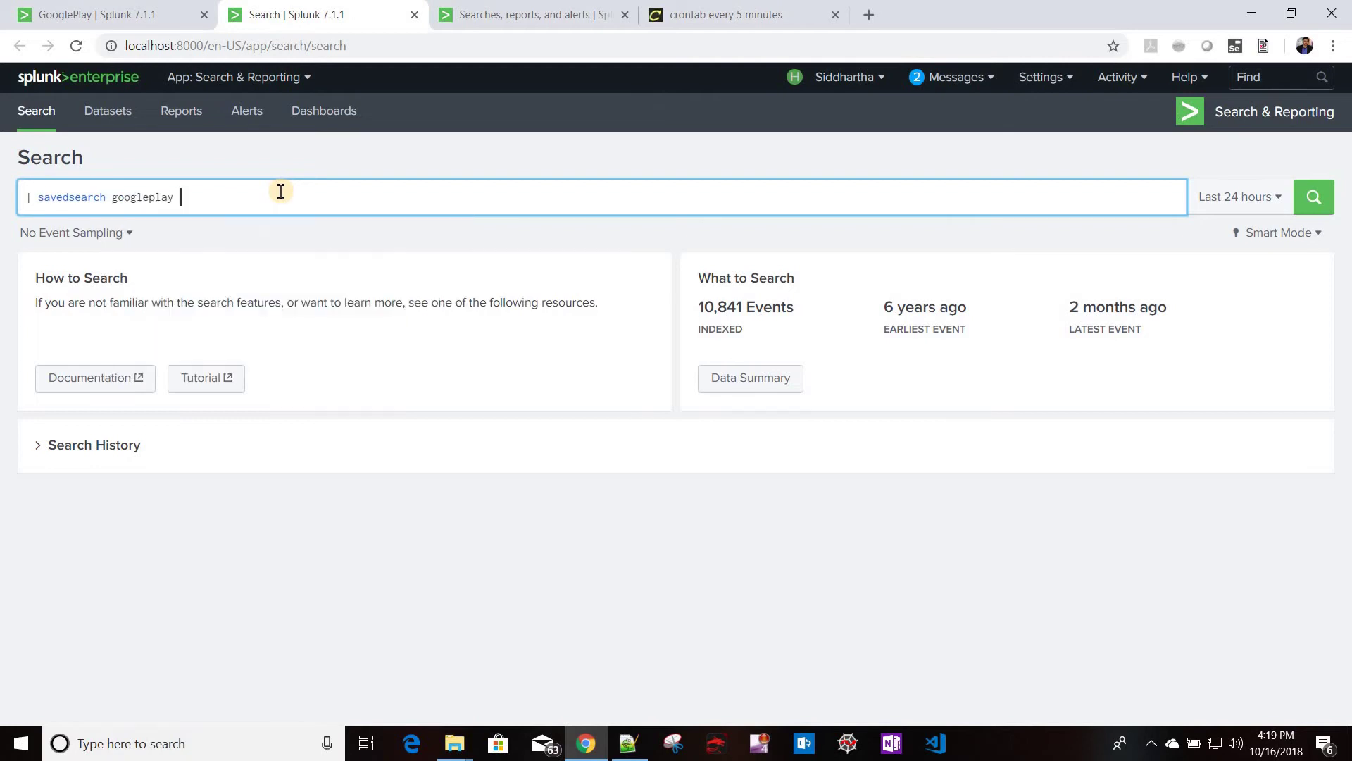
left_click(1216, 205)
left_click(1315, 198)
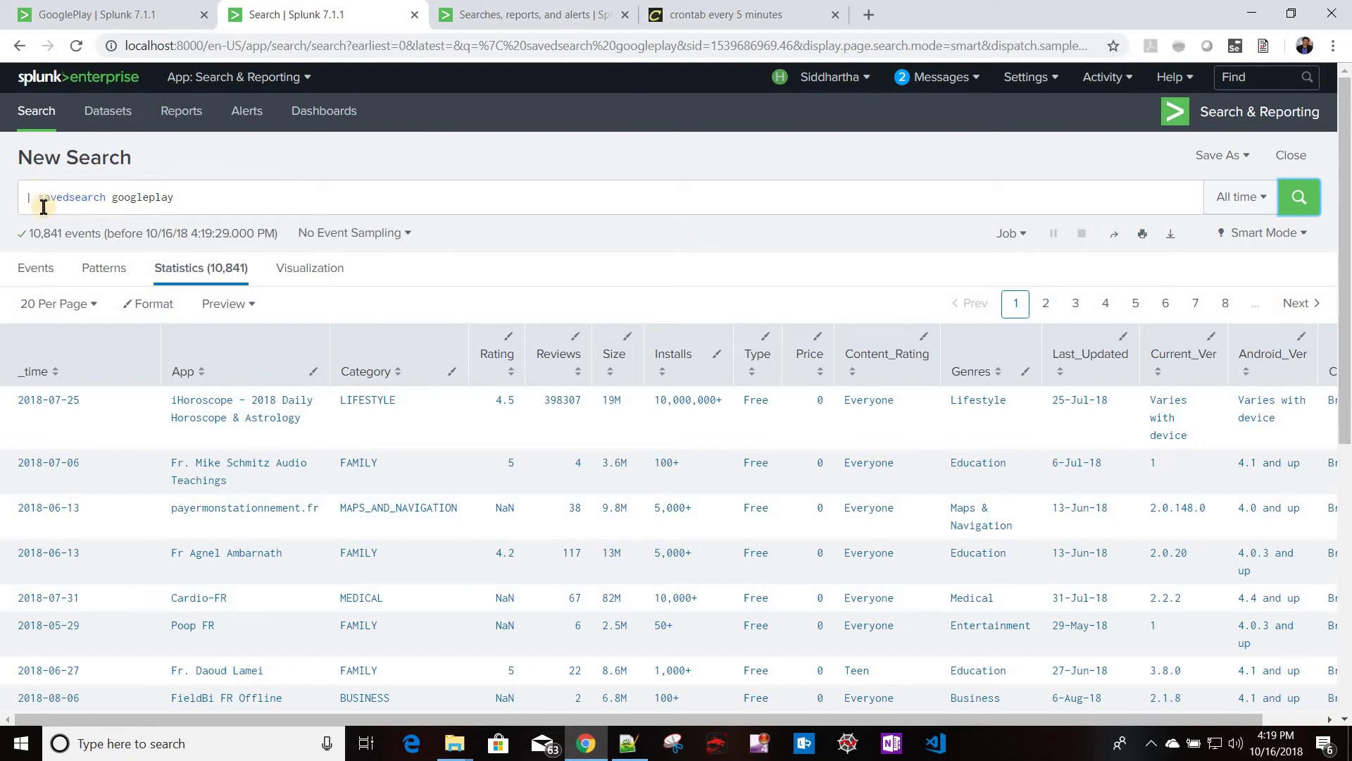
key("ctrl+shift+Left")
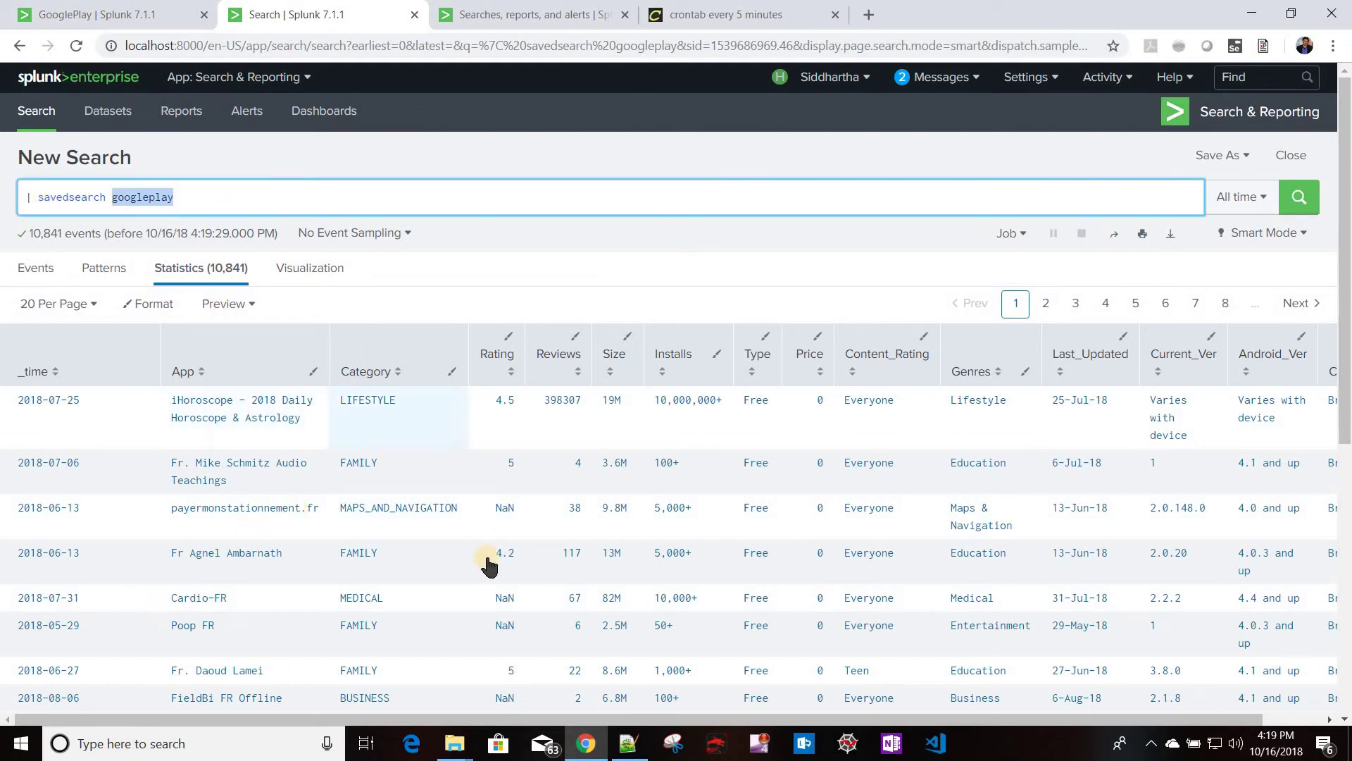
double_click(234, 194)
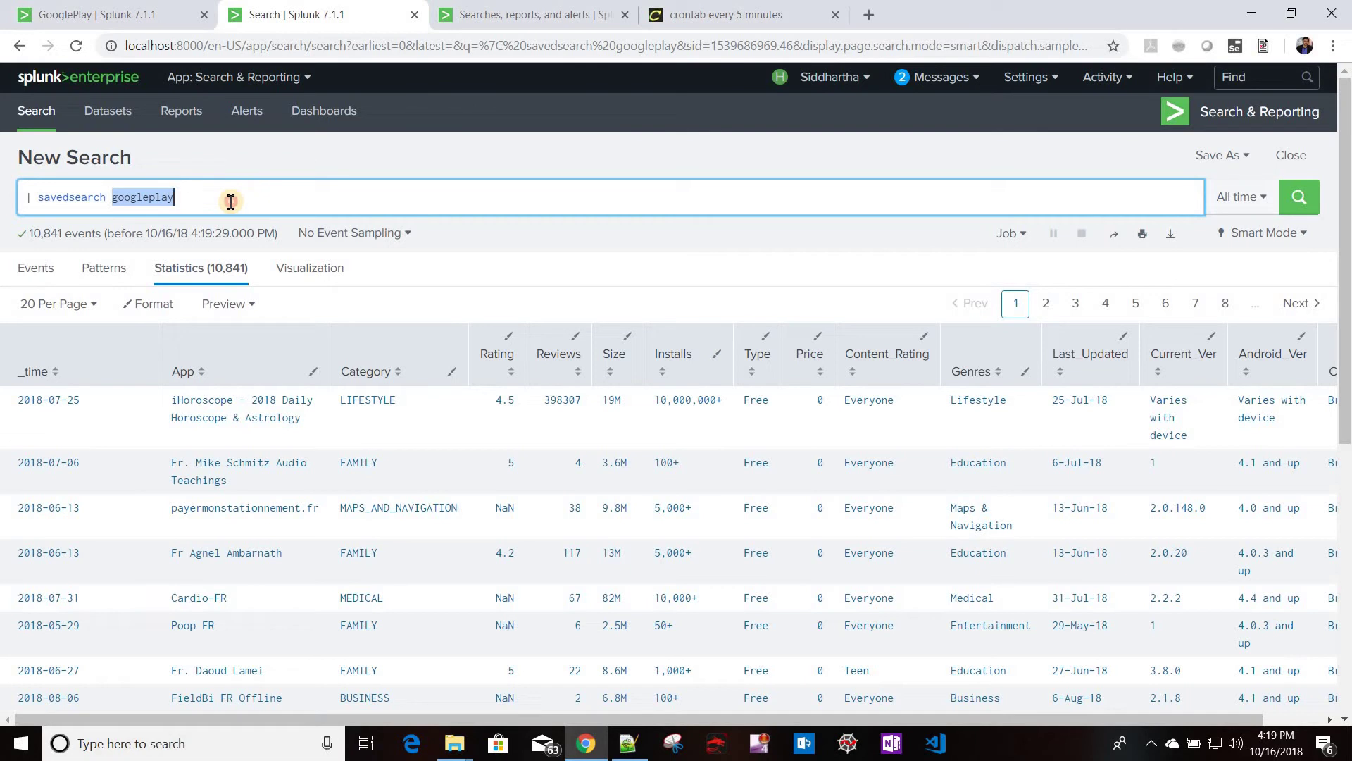
left_click(230, 201)
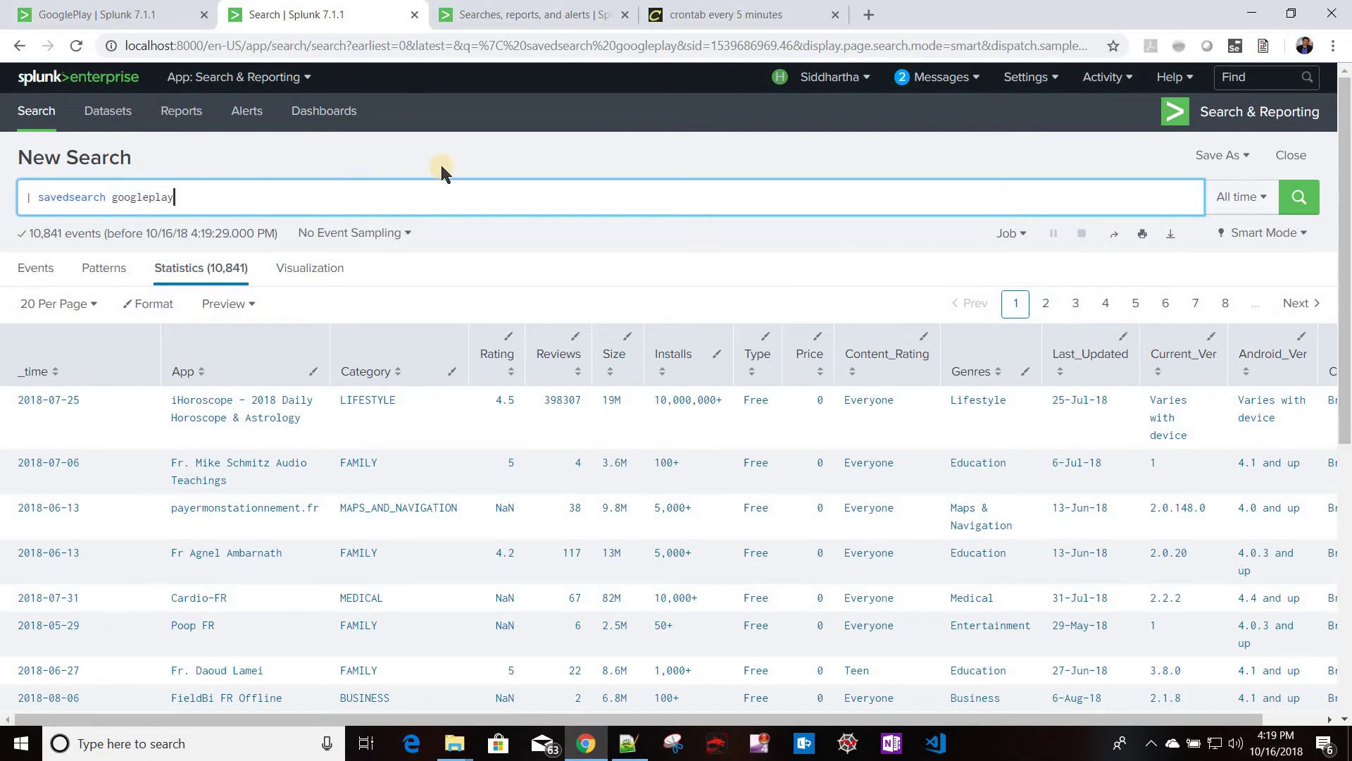
Step: Open the googleplay saved search for editing from the saved searches list and place the cursor at the end of its query
left_click(522, 21)
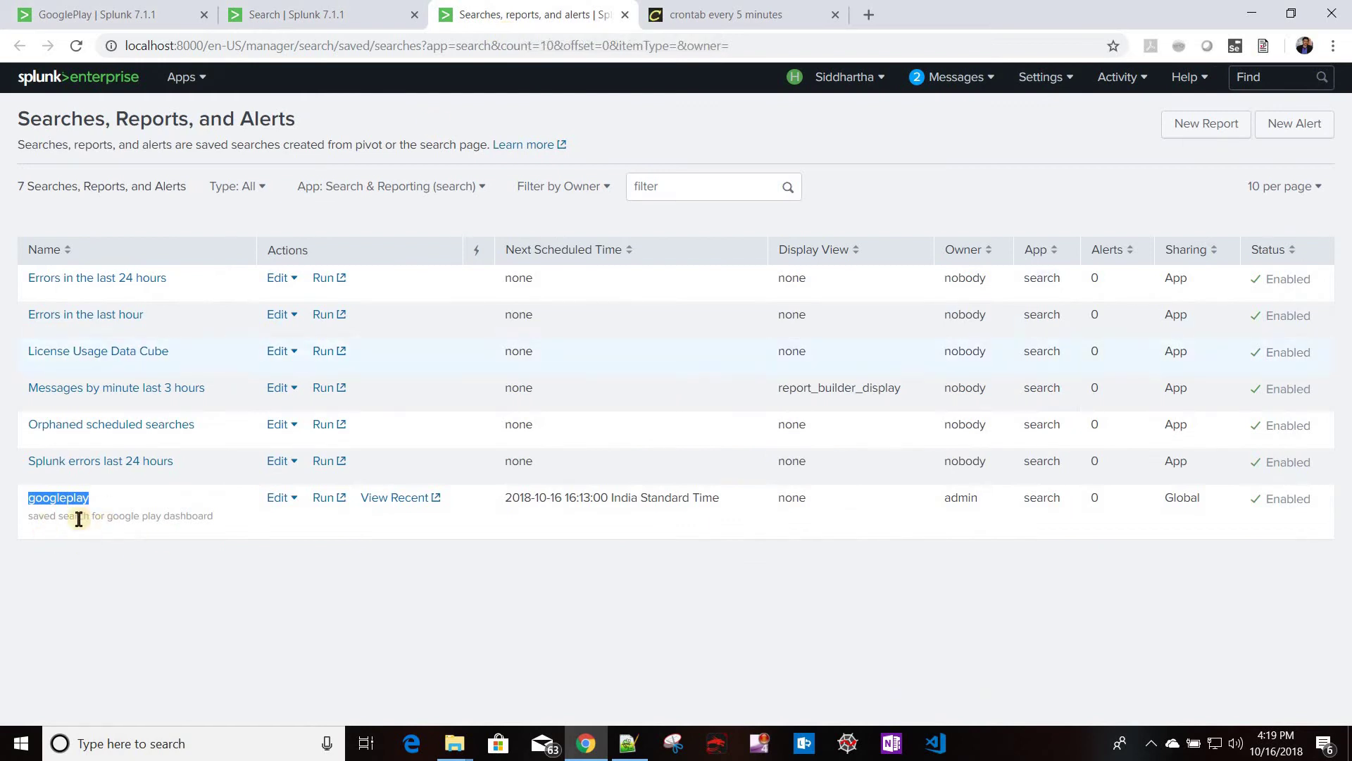
left_click(162, 567)
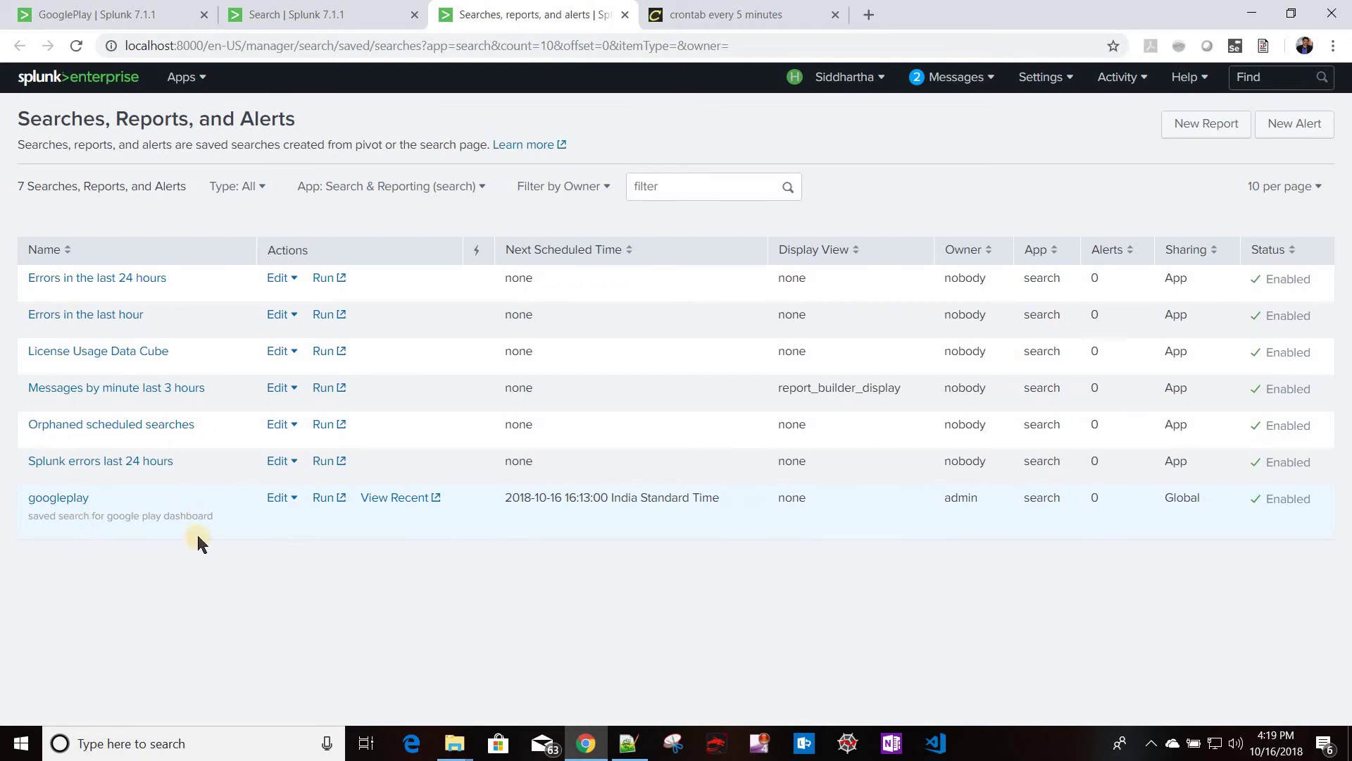
left_click(282, 497)
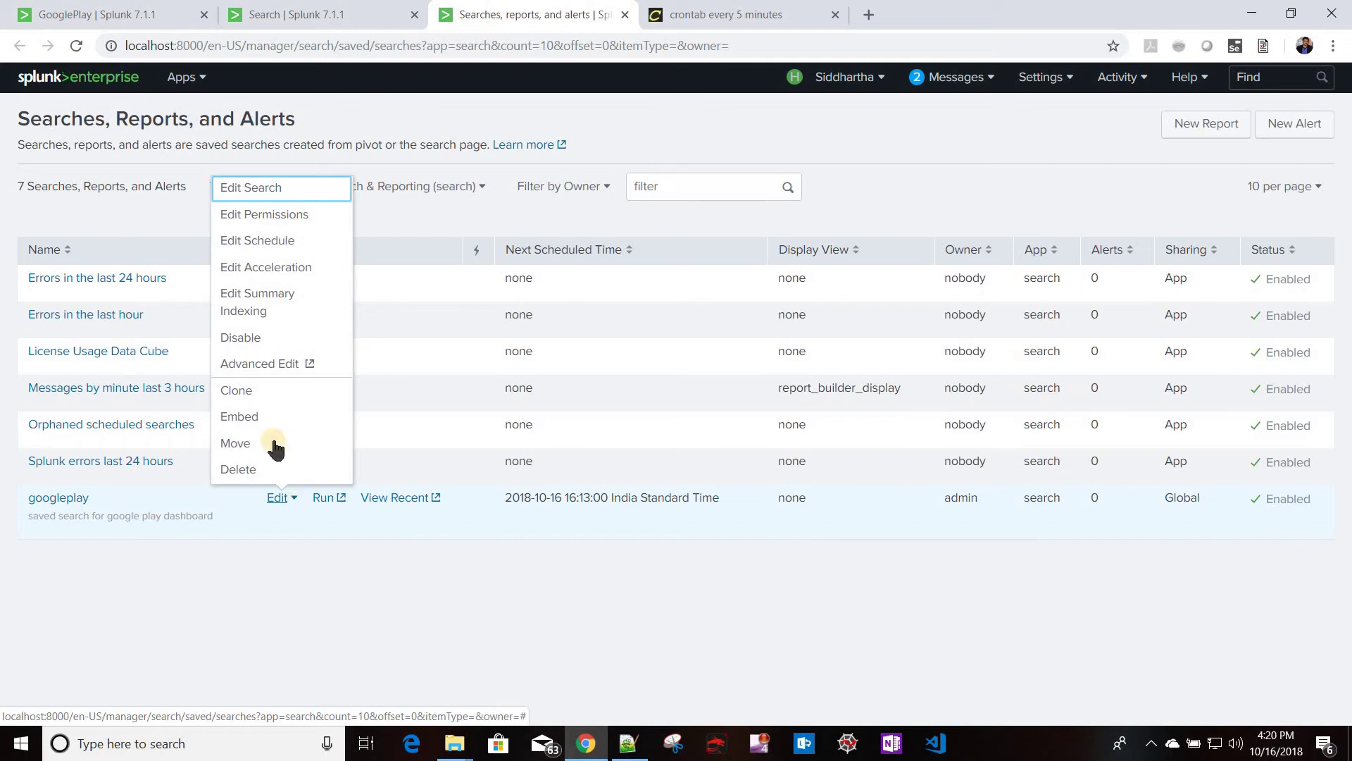
left_click(267, 189)
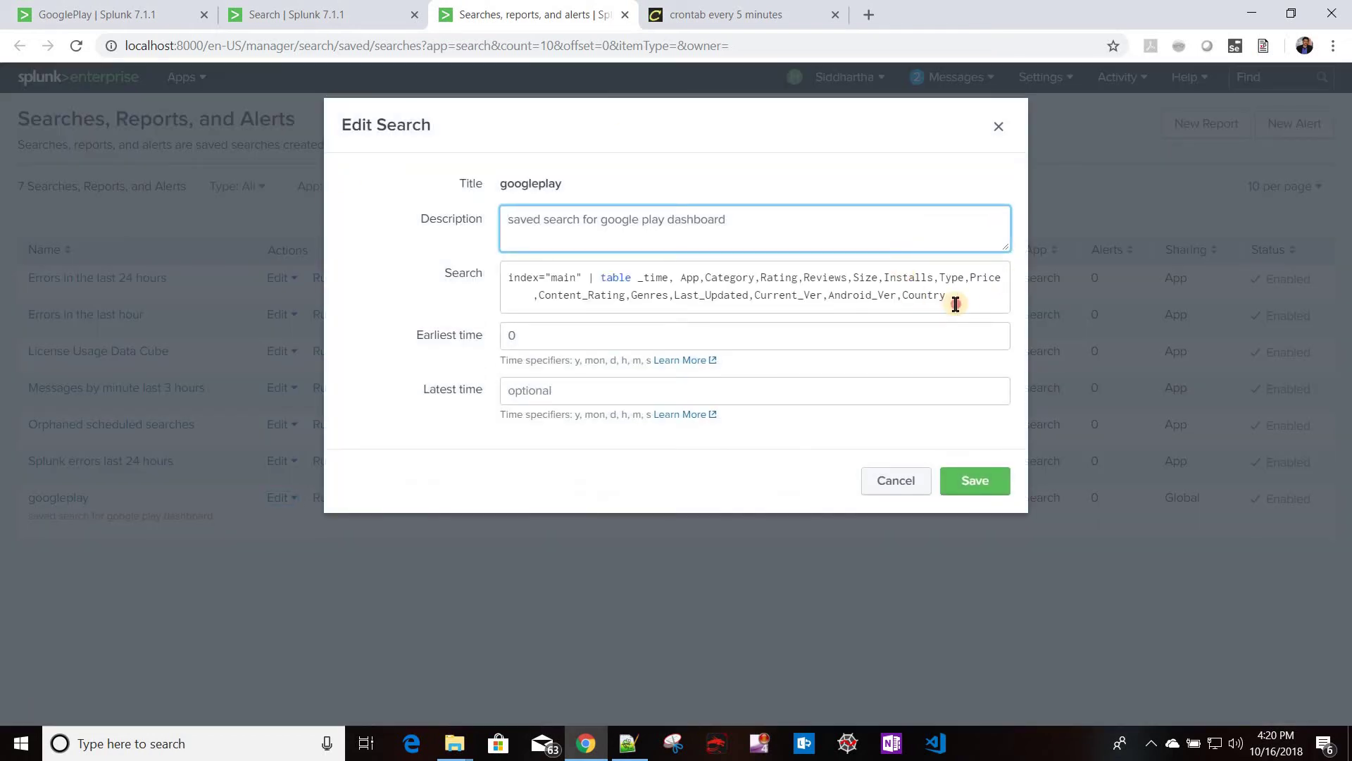
left_click(928, 304)
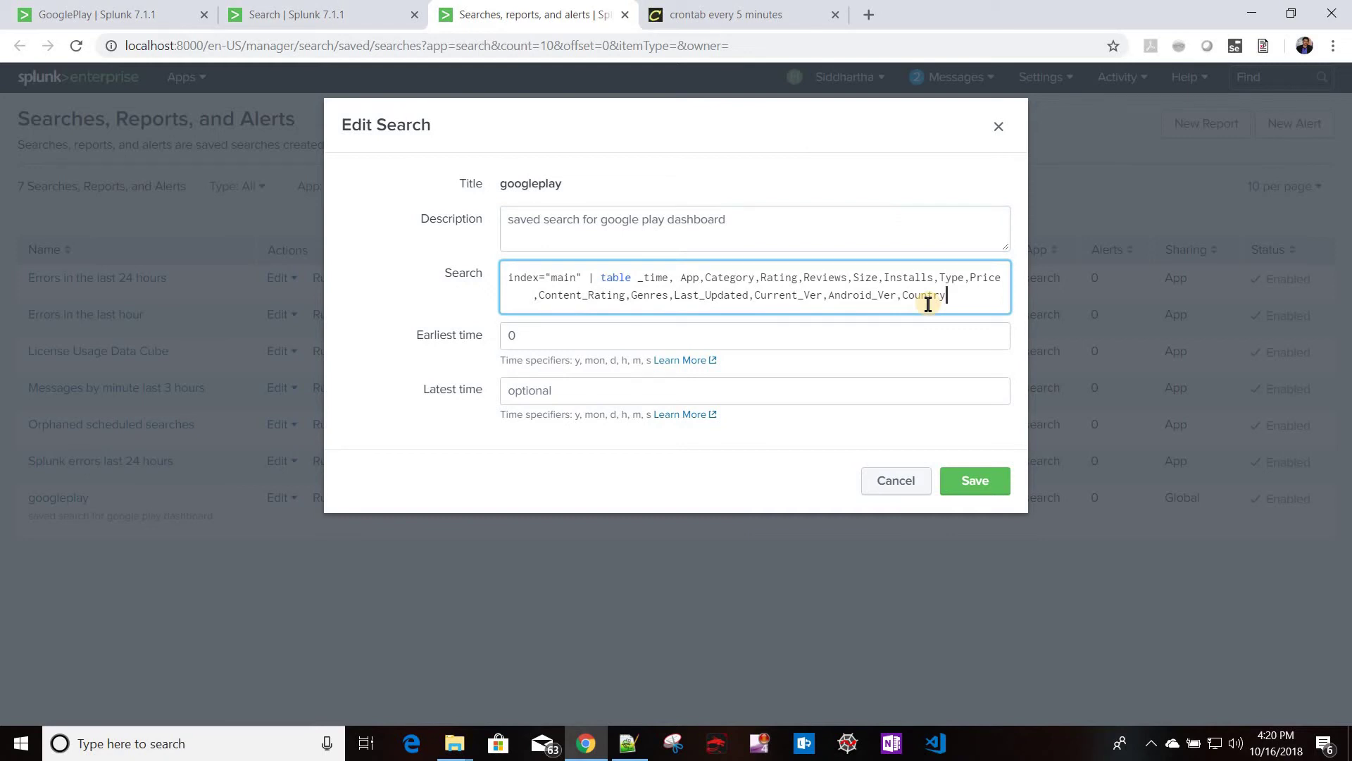
Step: Copy the whole "| search Category" filter line from the dashboard source's base_search query and append it to the googleplay saved search's query
left_click(320, 16)
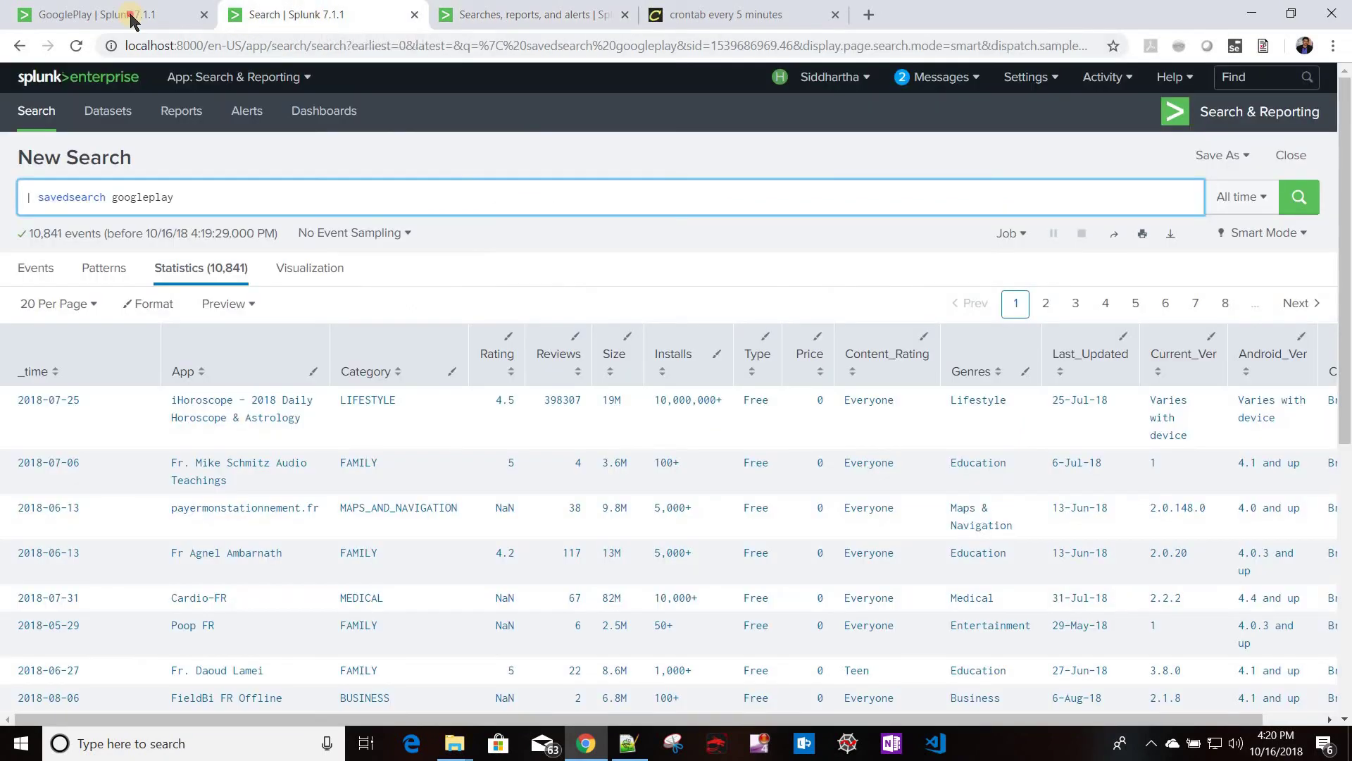
left_click(130, 17)
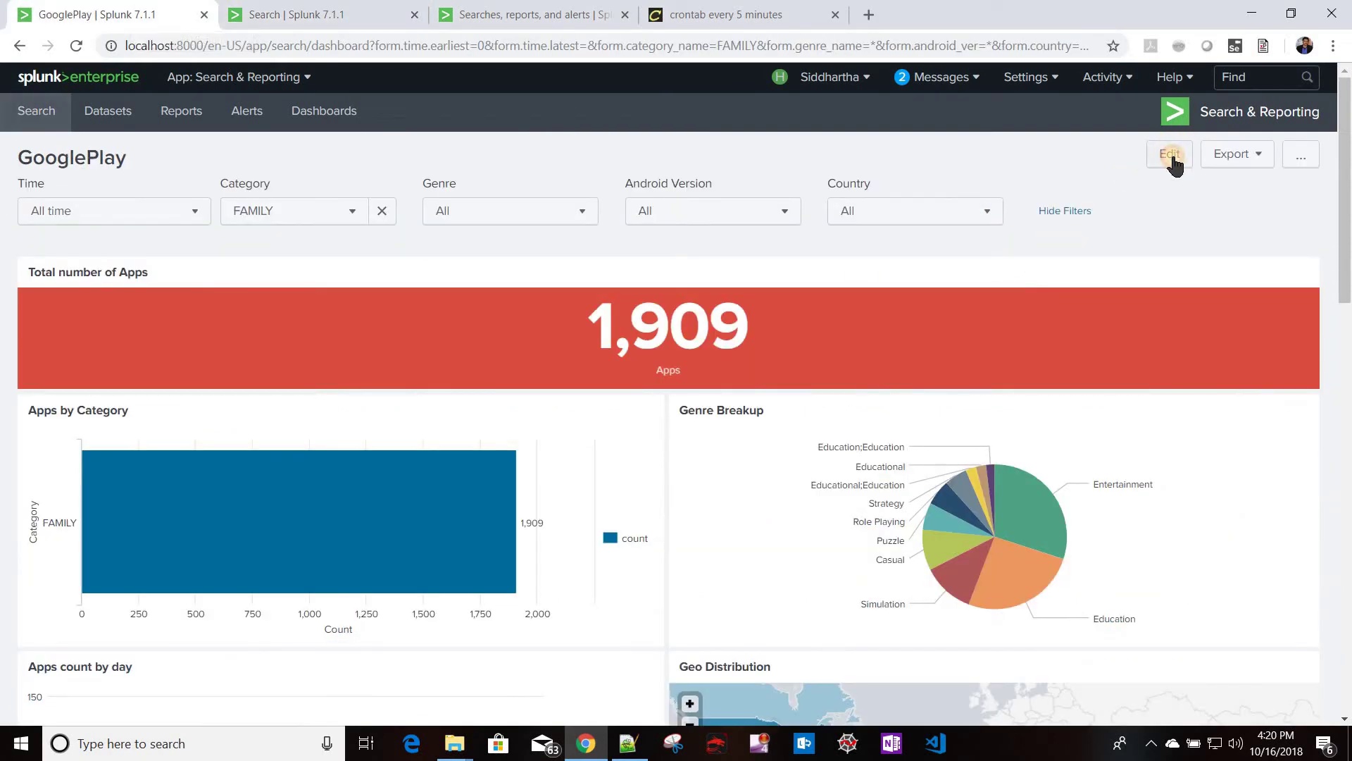
left_click(1171, 157)
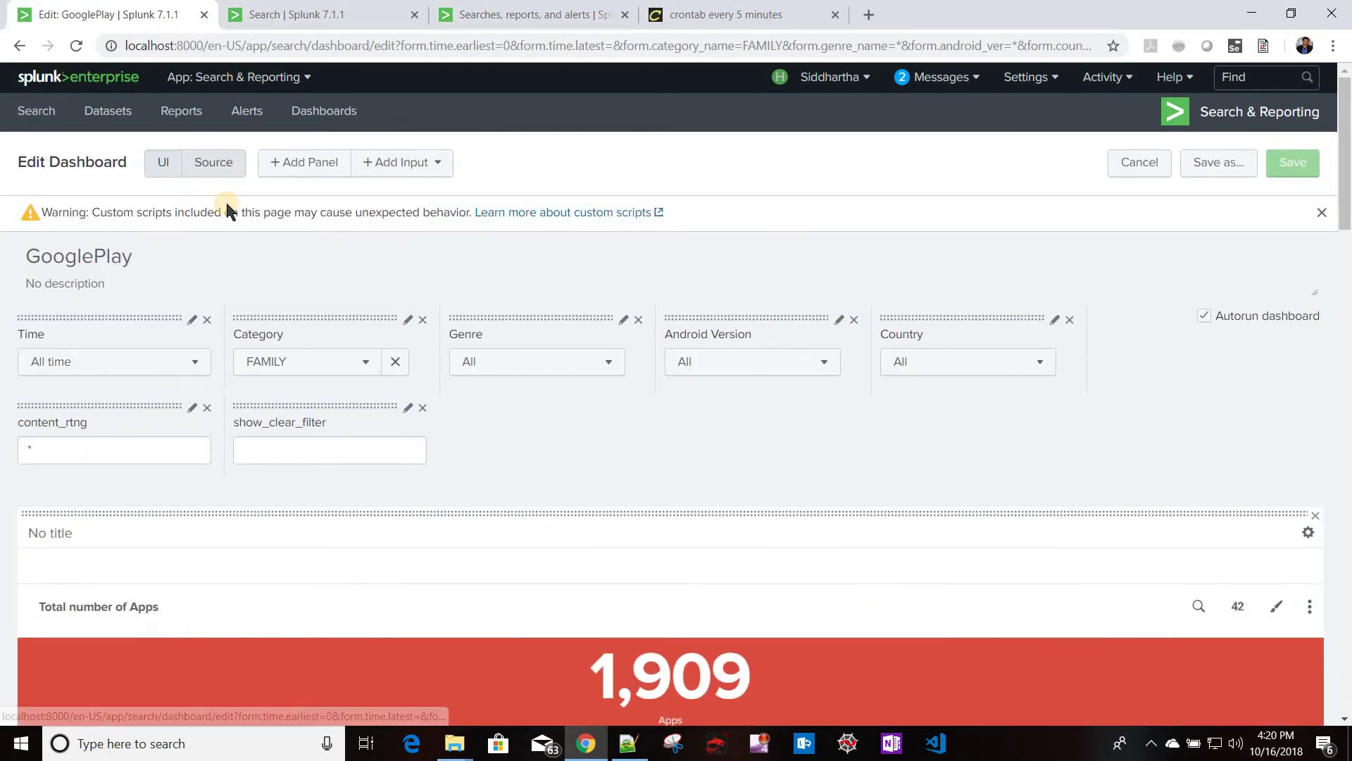
left_click(213, 163)
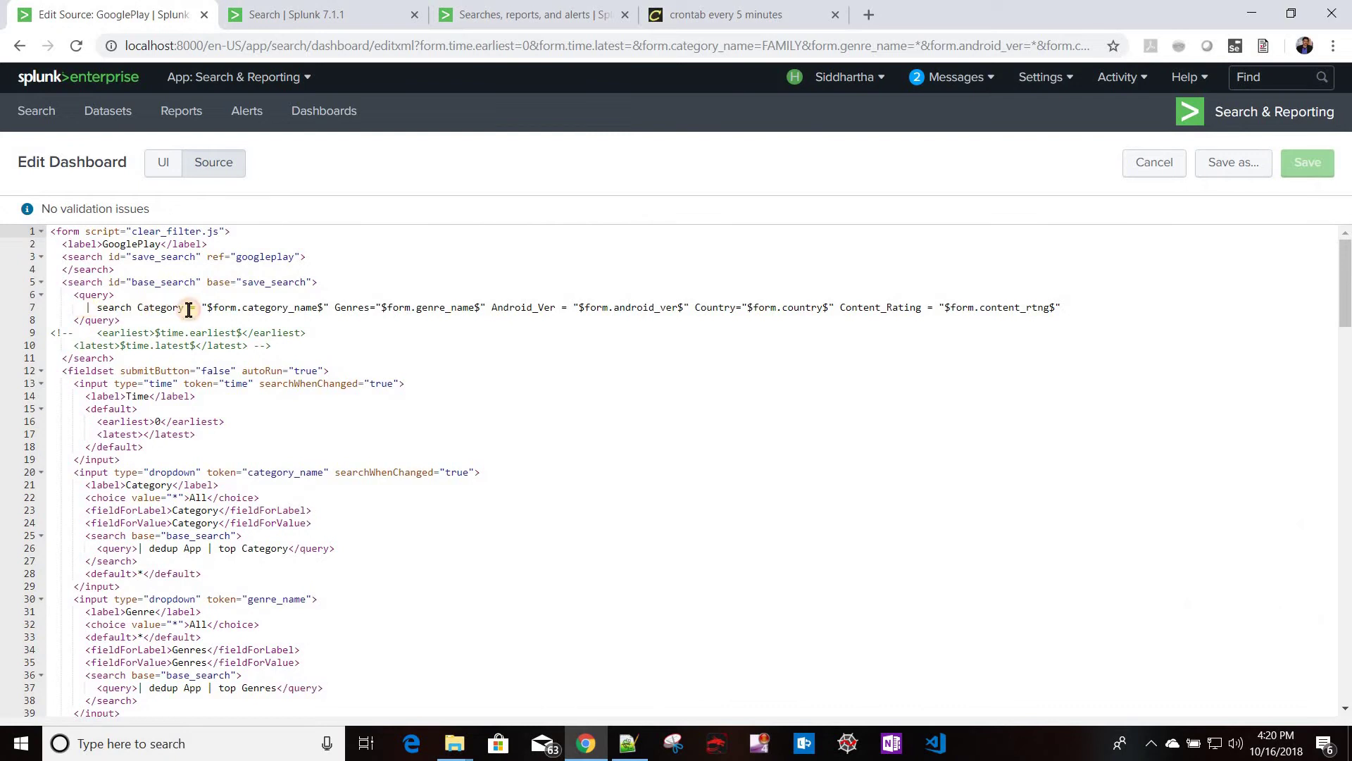
left_click_drag(189, 310, 1077, 312)
key("ctrl+c")
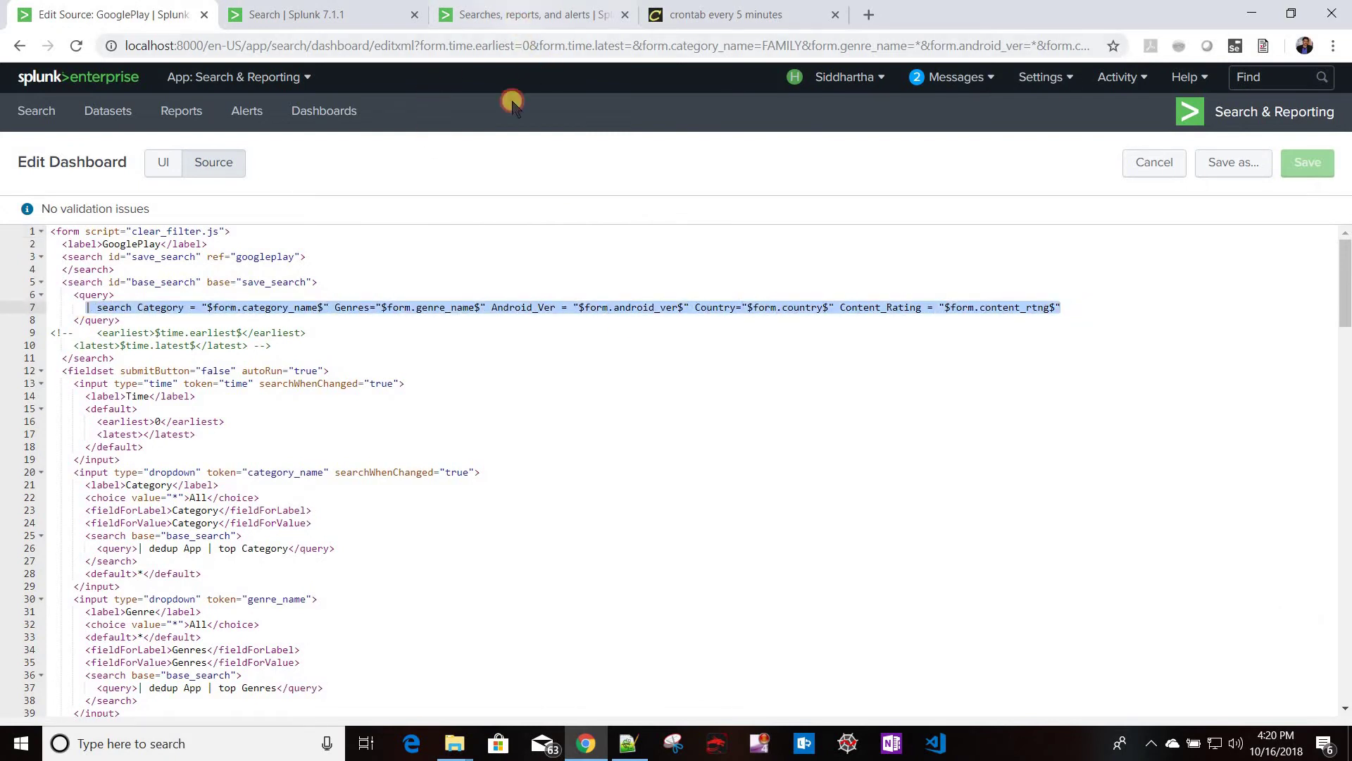
left_click(535, 15)
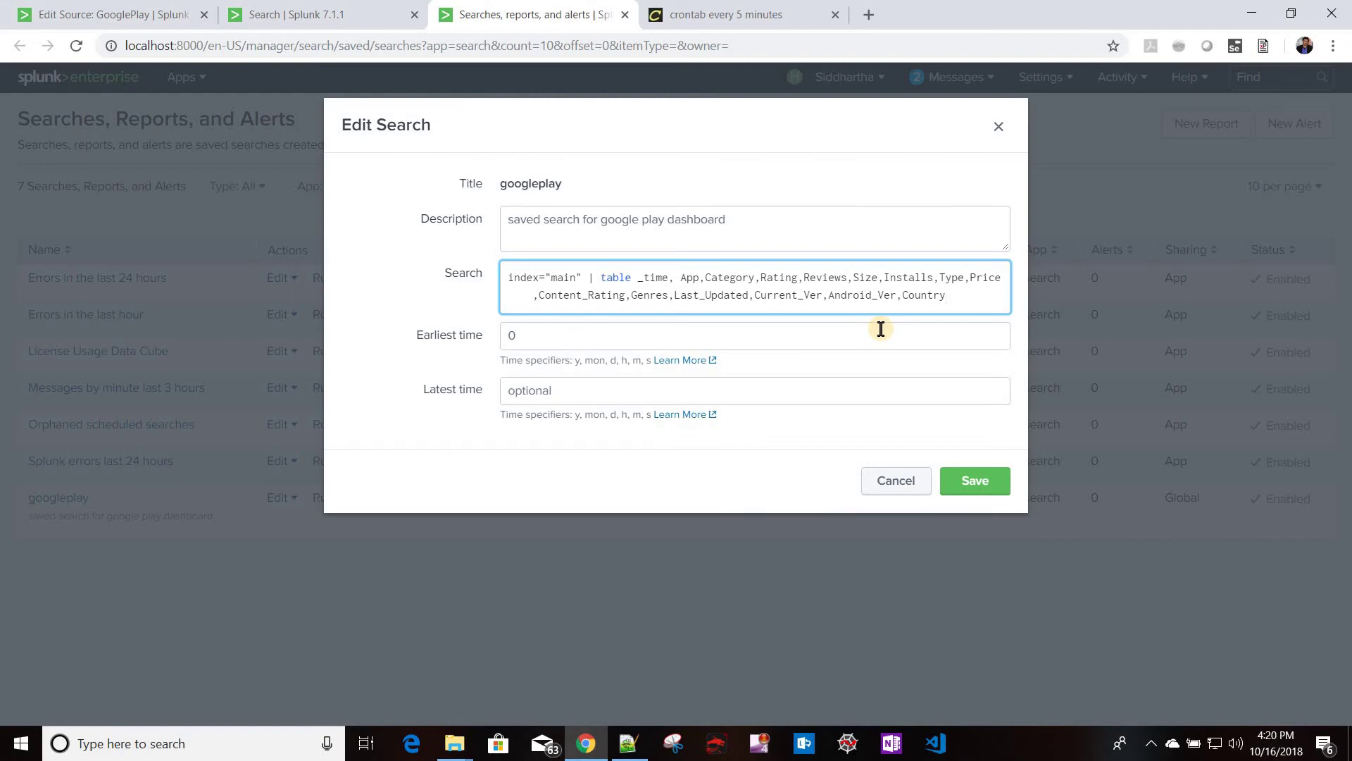
key("ctrl+v")
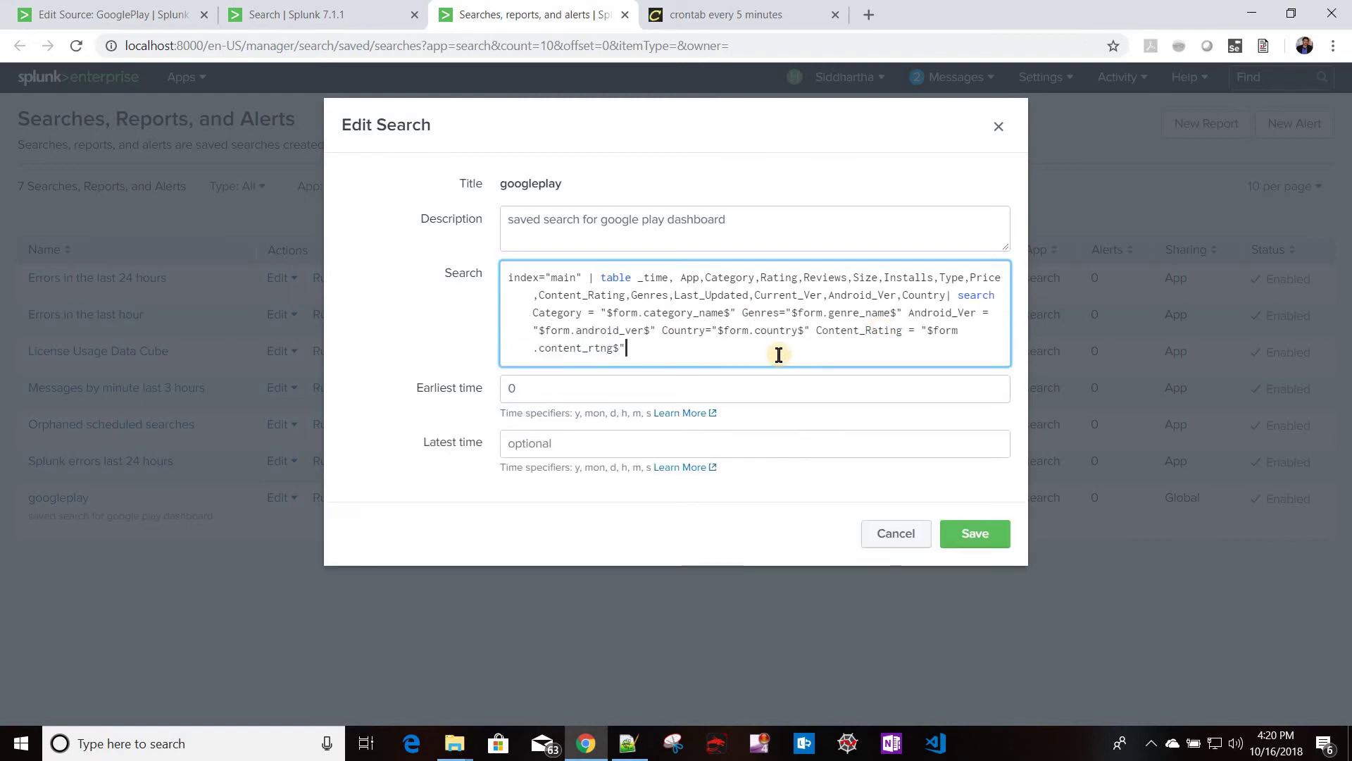
double_click(978, 296)
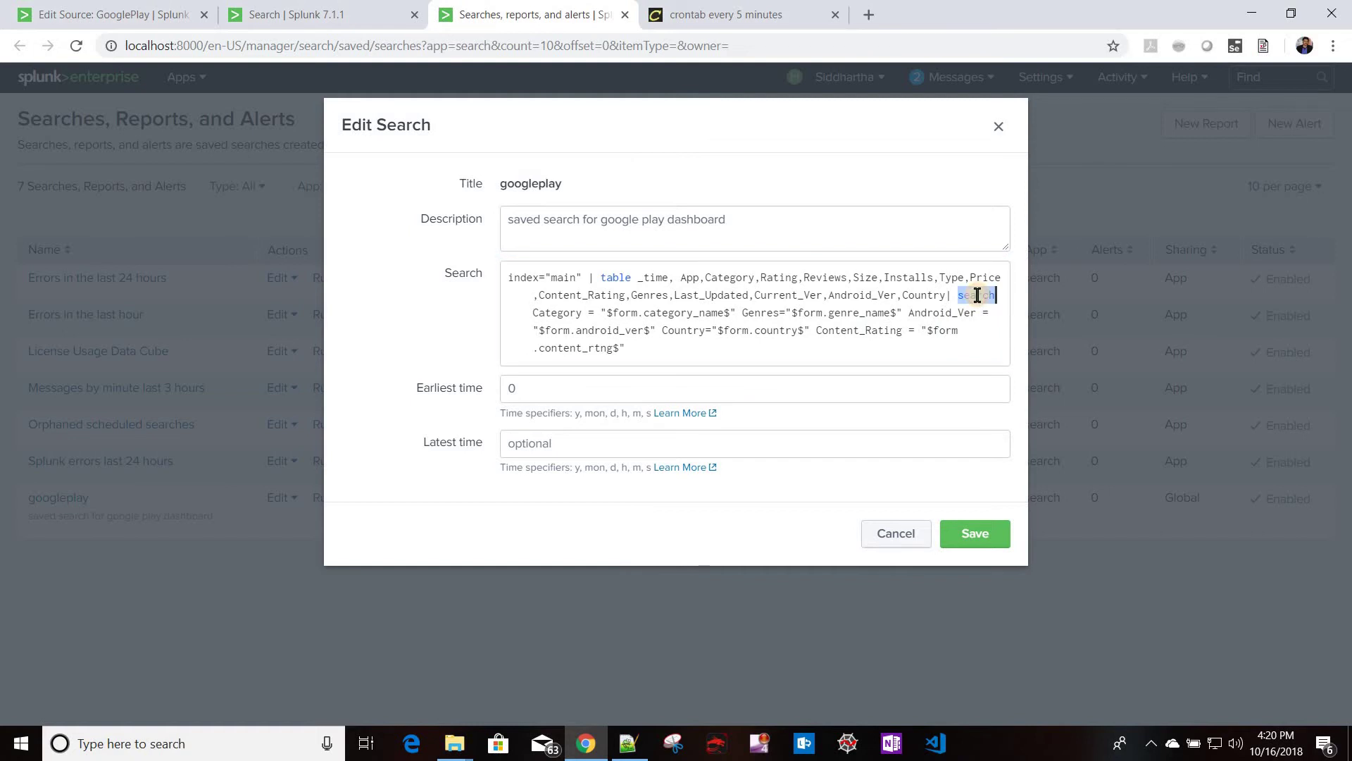
left_click(977, 295)
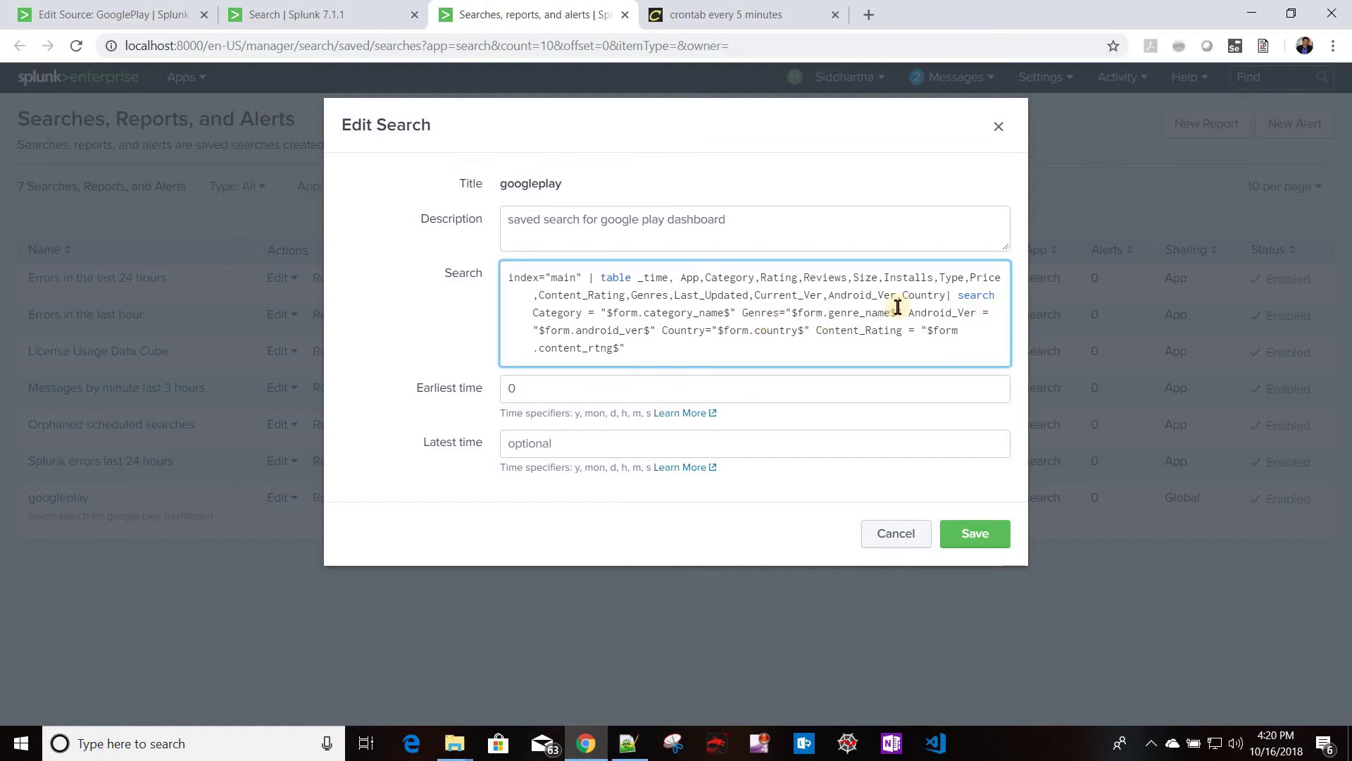
left_click_drag(511, 276, 589, 277)
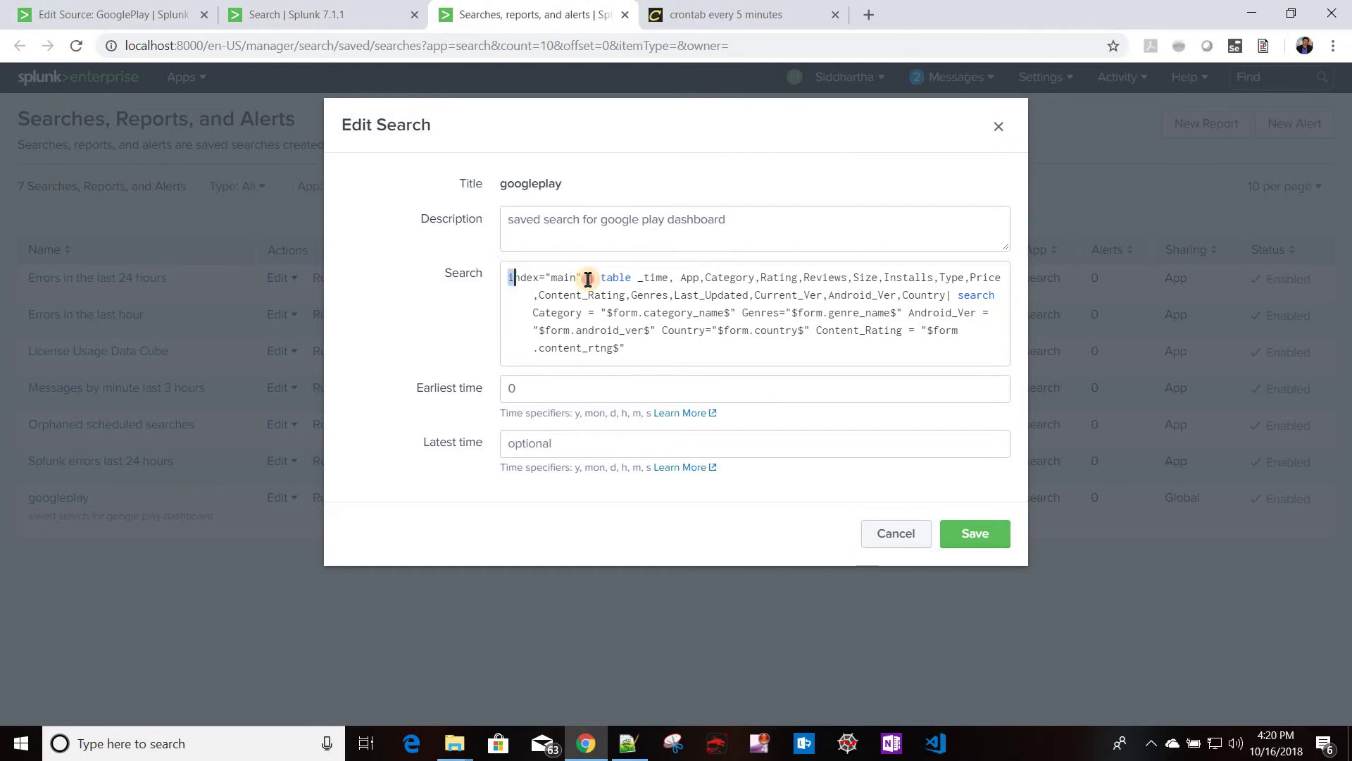
left_click_drag(883, 289, 989, 295)
double_click(988, 295)
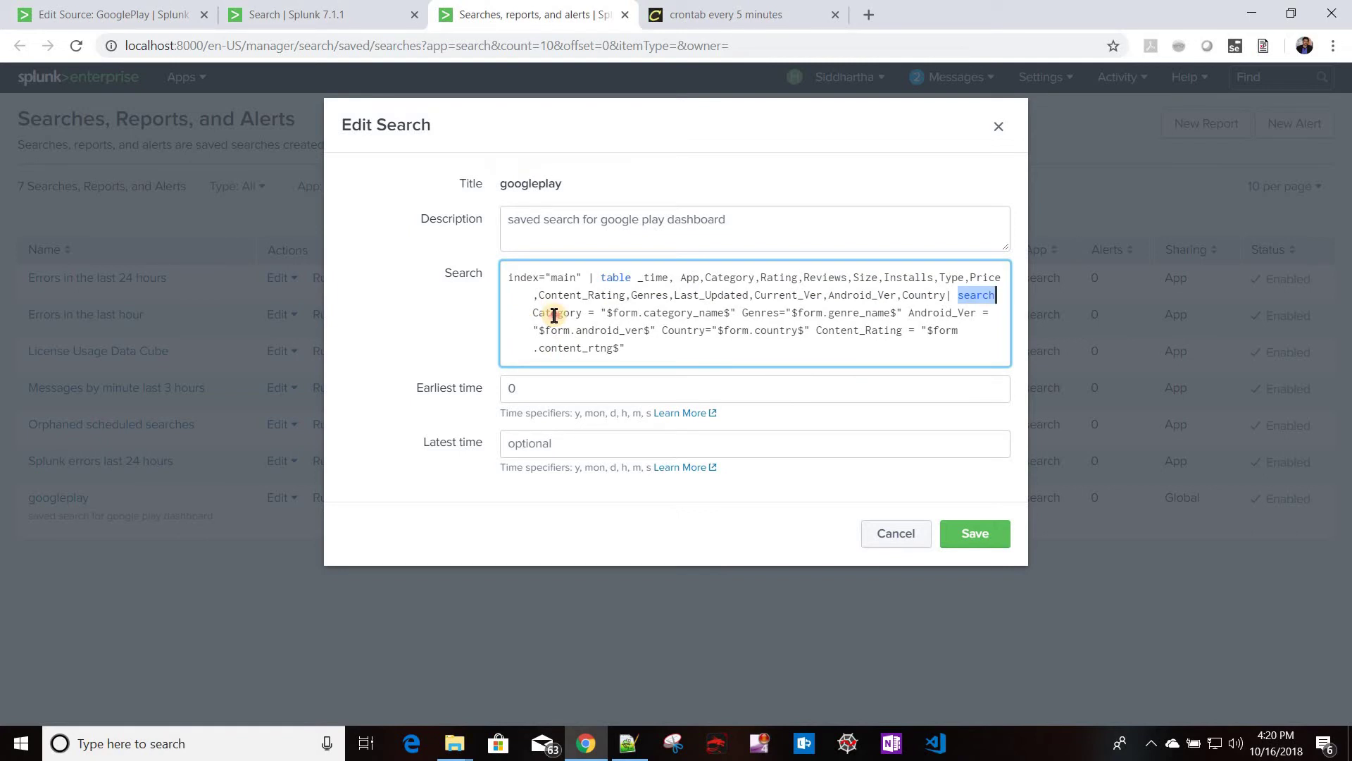
double_click(556, 314)
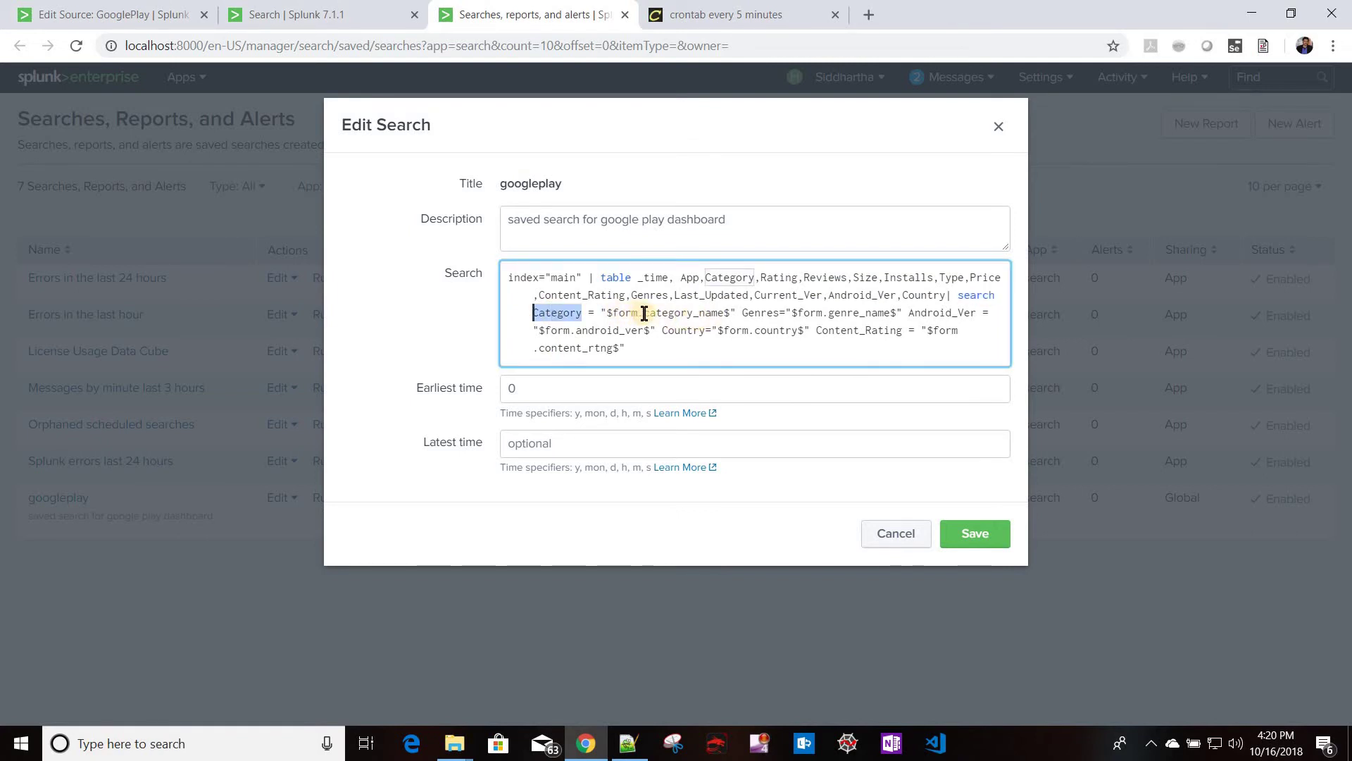
Step: Remove the "form." prefix from the category_name and genre_name tokens in the googleplay saved search's query
left_click(644, 314)
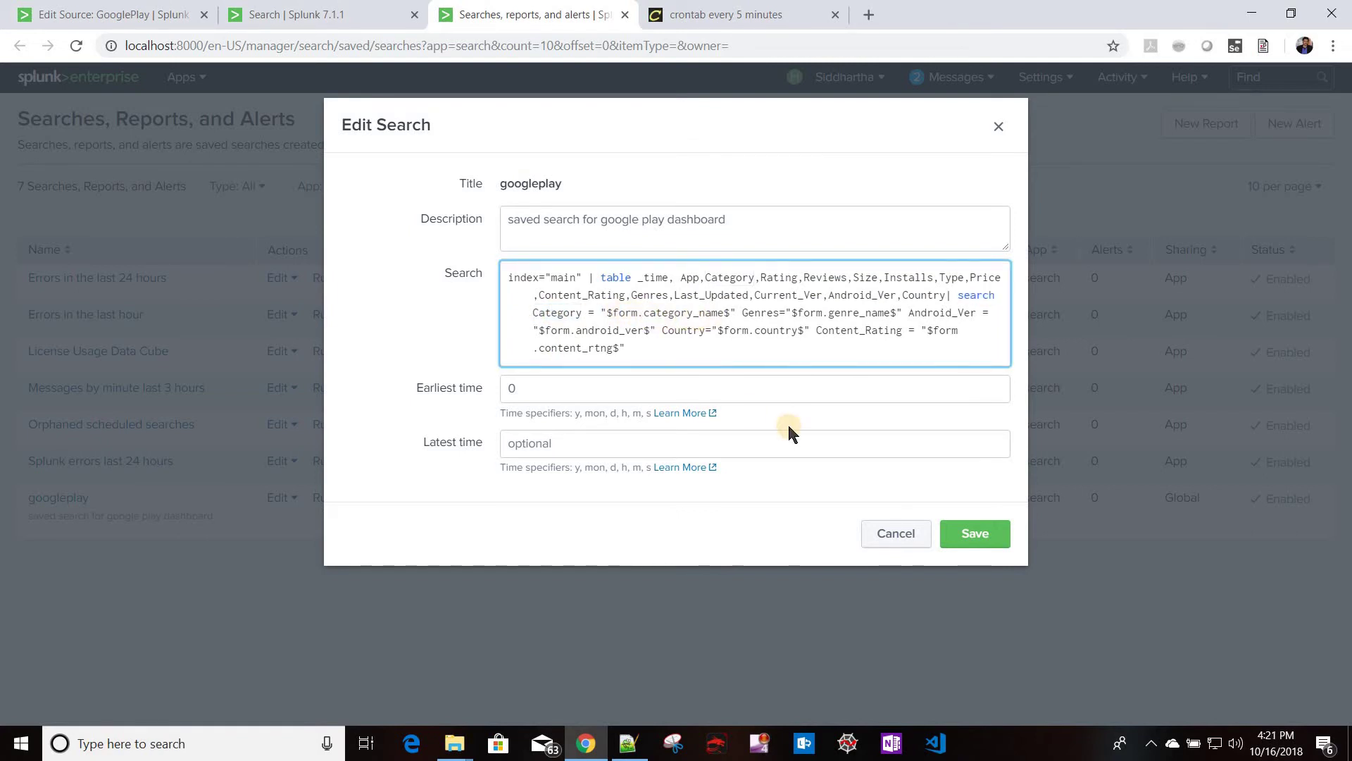
key("BackSpace")
key("BackSpace")
key("BackSpace")
key("BackSpace")
key("BackSpace")
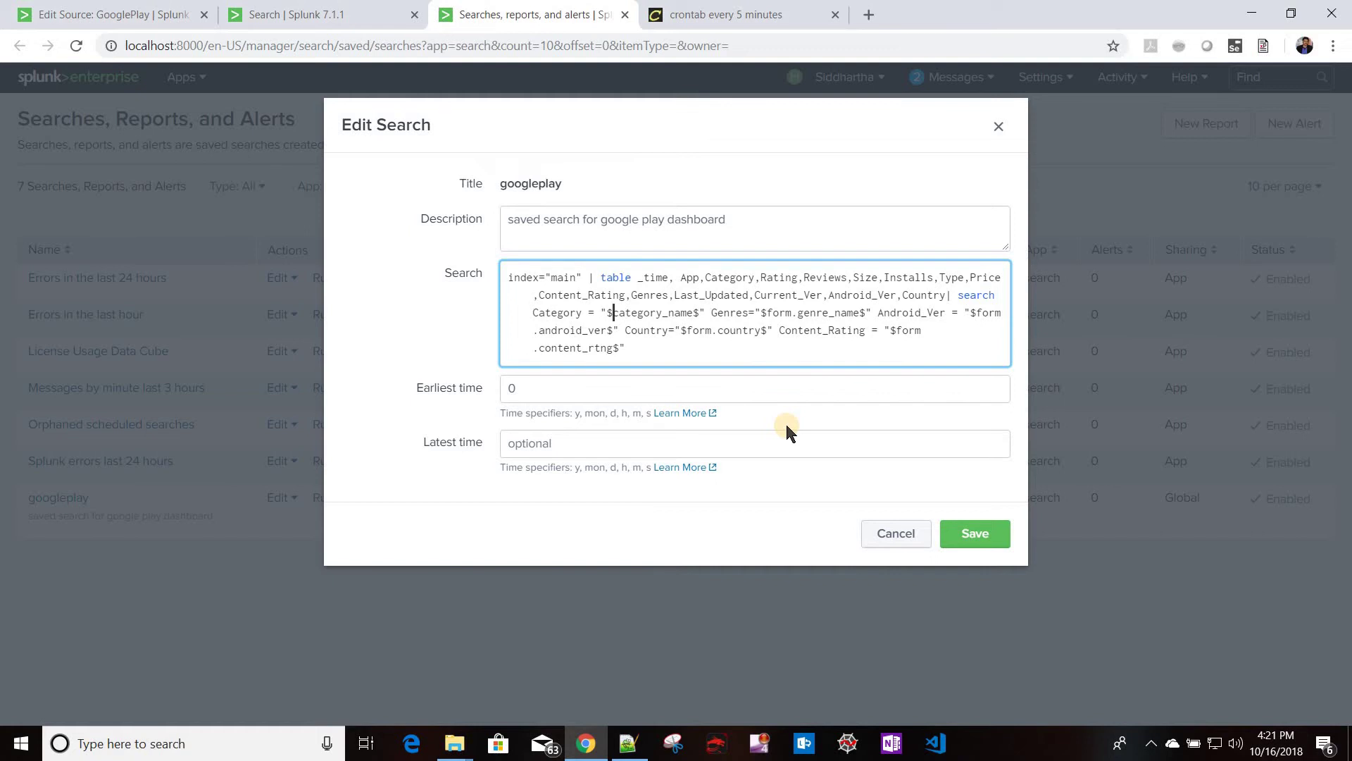
left_click(799, 313)
key("BackSpace")
key("BackSpace")
key("BackSpace")
key("BackSpace")
key("BackSpace")
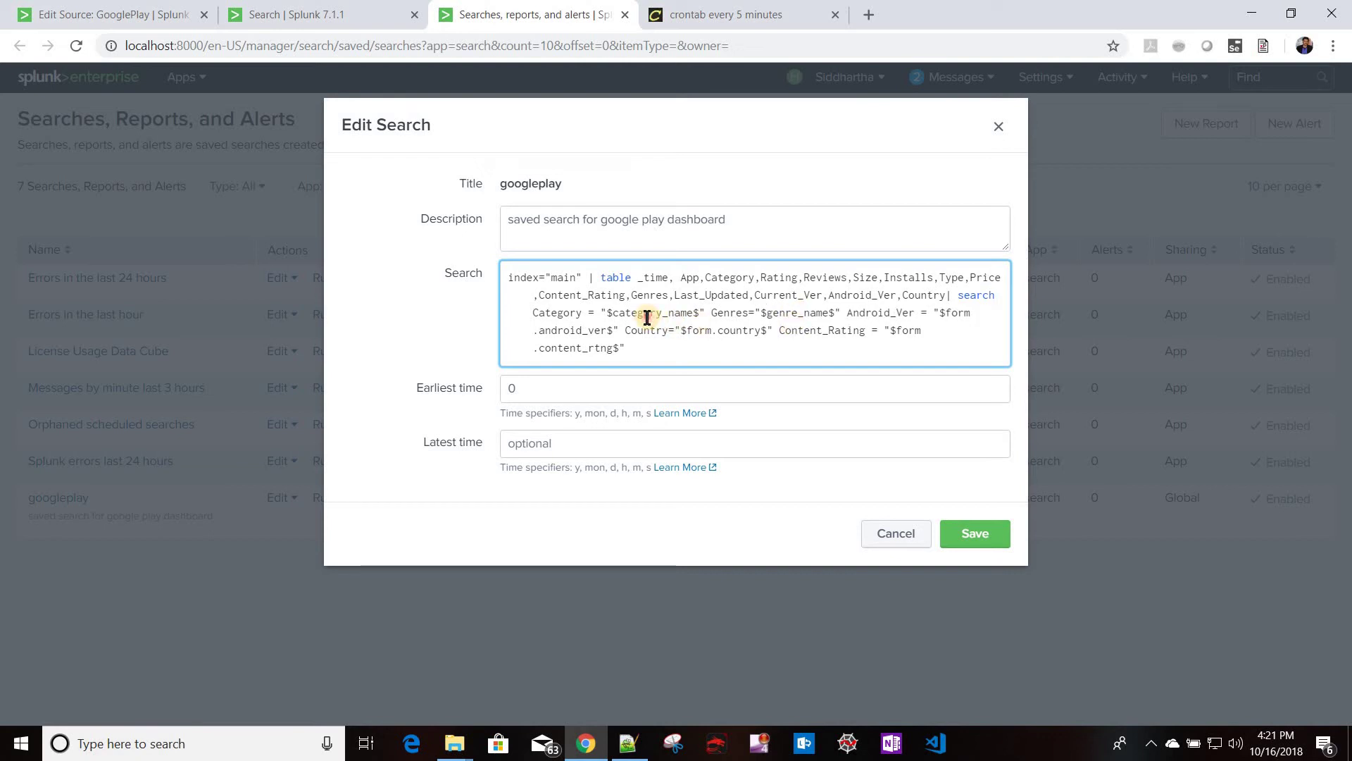
Step: Strip the "form." prefix from the android_ver and country tokens in the saved search's query
double_click(648, 315)
left_click(944, 312)
key("BackSpace")
key("BackSpace")
key("BackSpace")
key("BackSpace")
key("BackSpace")
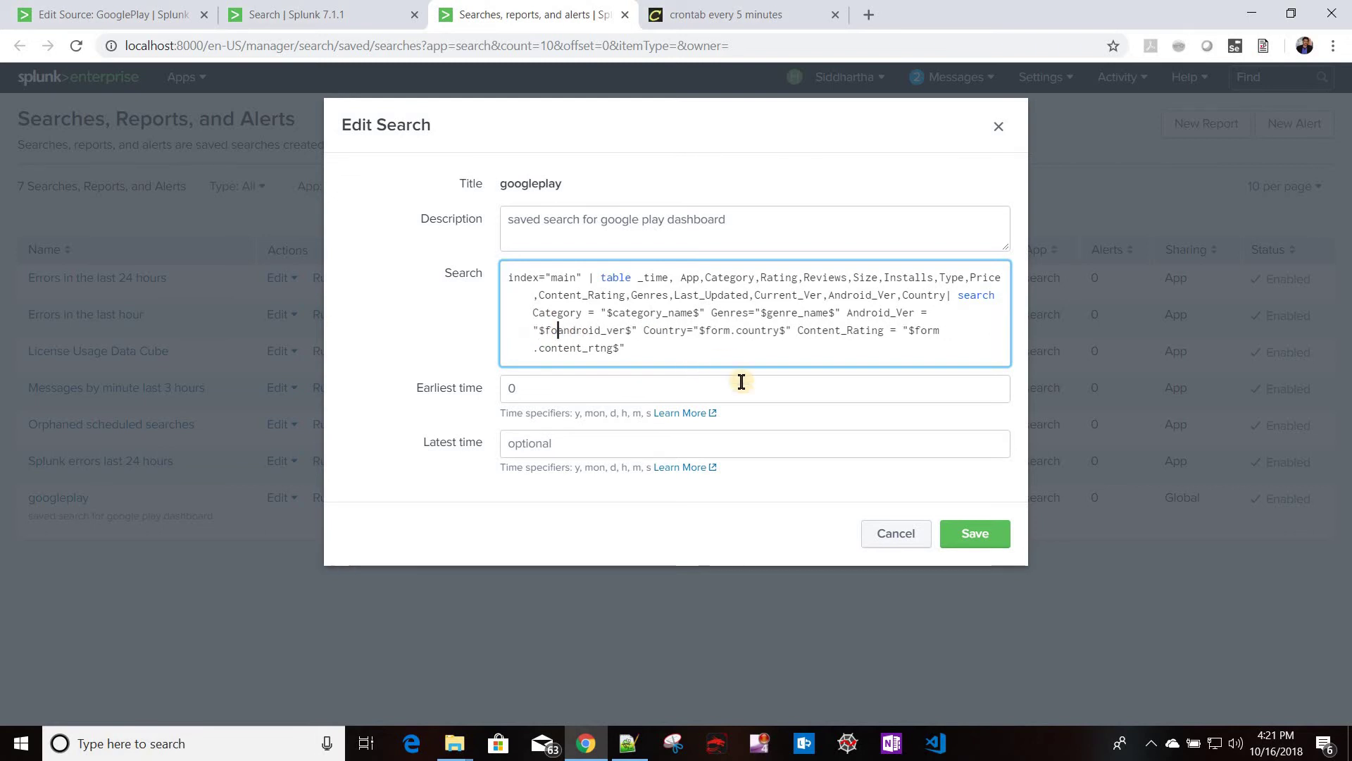
left_click(725, 331)
key("BackSpace")
key("BackSpace")
key("BackSpace")
key("BackSpace")
key("BackSpace")
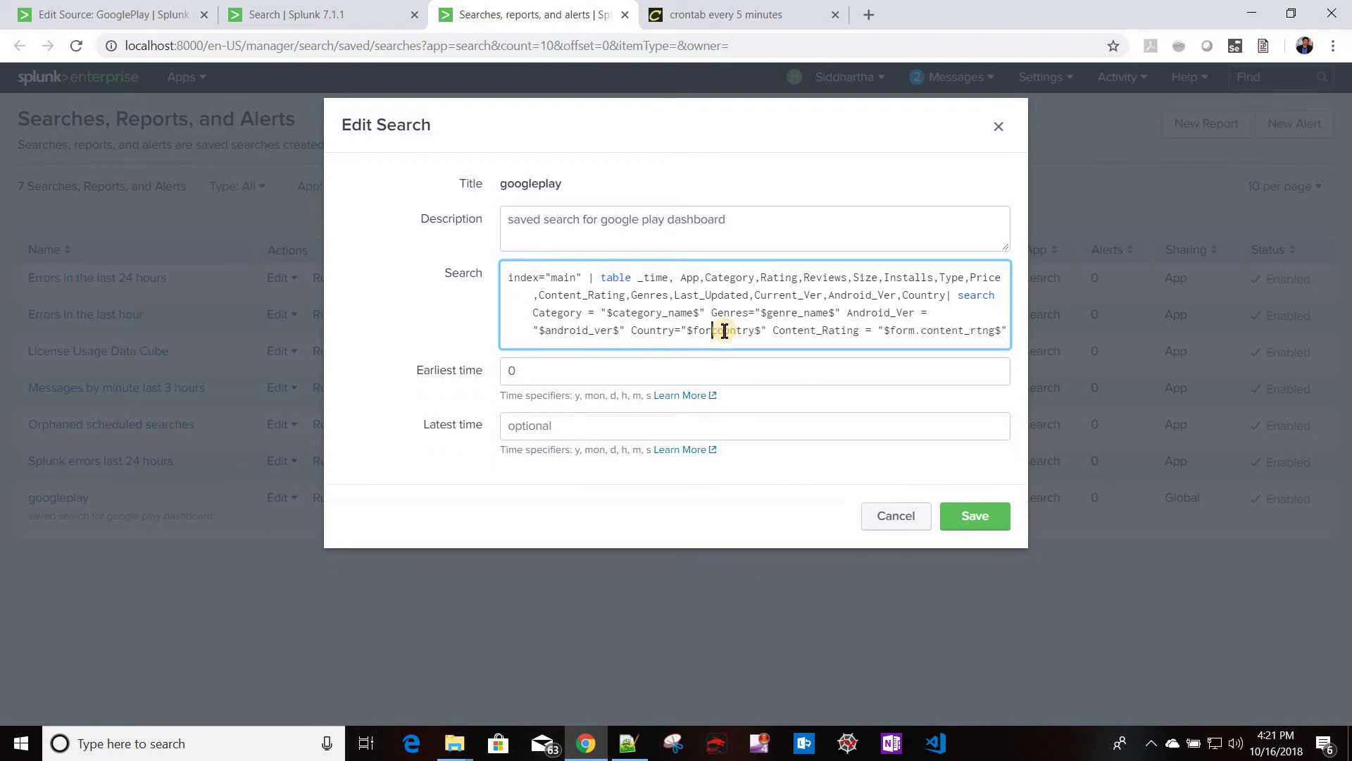
Step: Change the Content_Rating token to $content_rtng$ in the saved search's query and save the googleplay search
left_click(906, 331)
key("BackSpace")
key("BackSpace")
key("BackSpace")
key("BackSpace")
key("BackSpace")
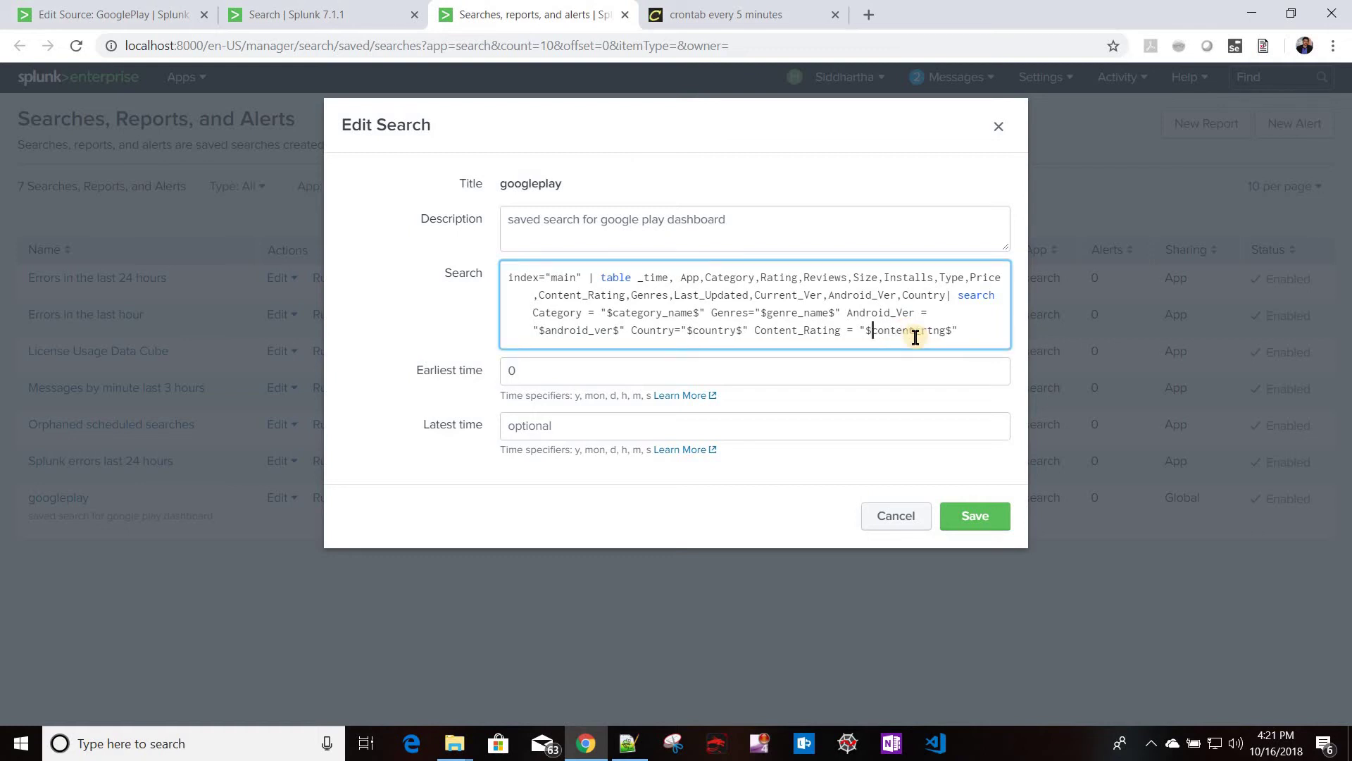
double_click(560, 312)
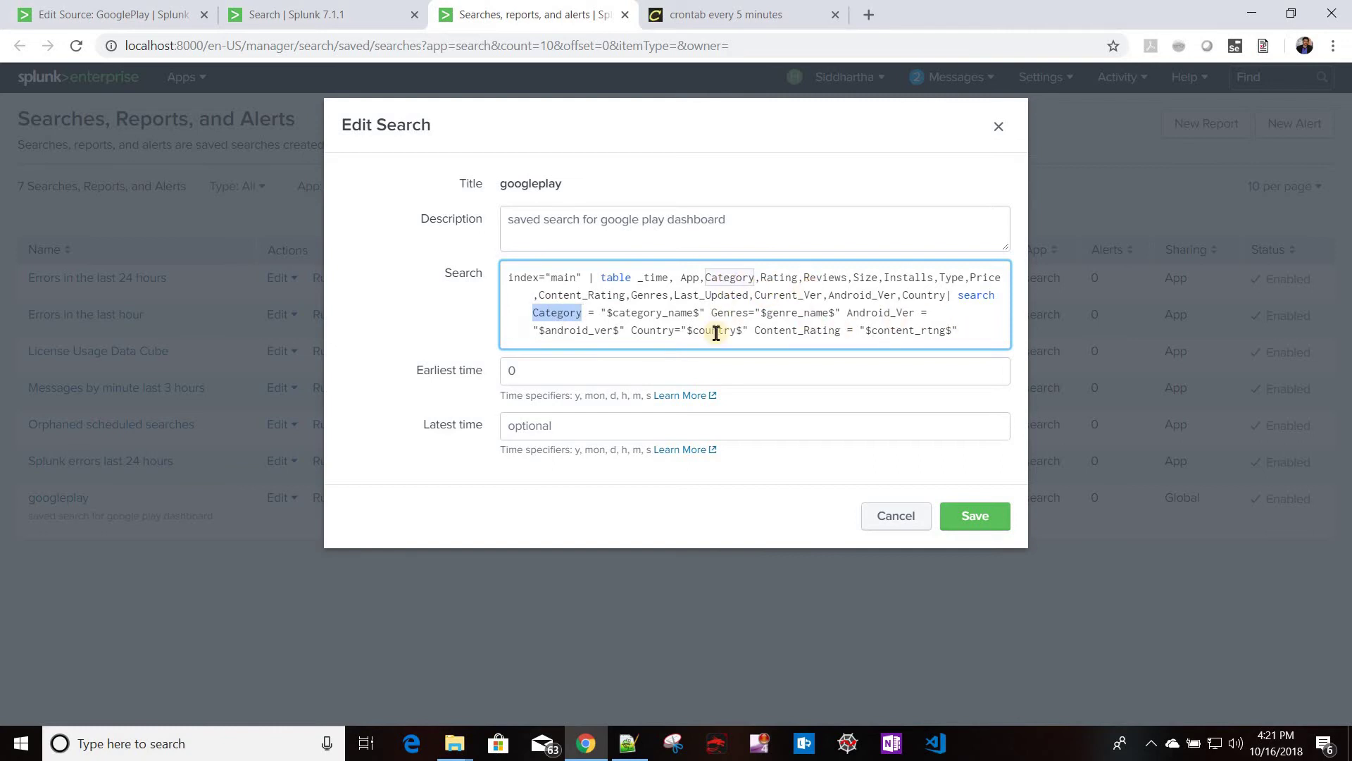
double_click(633, 312)
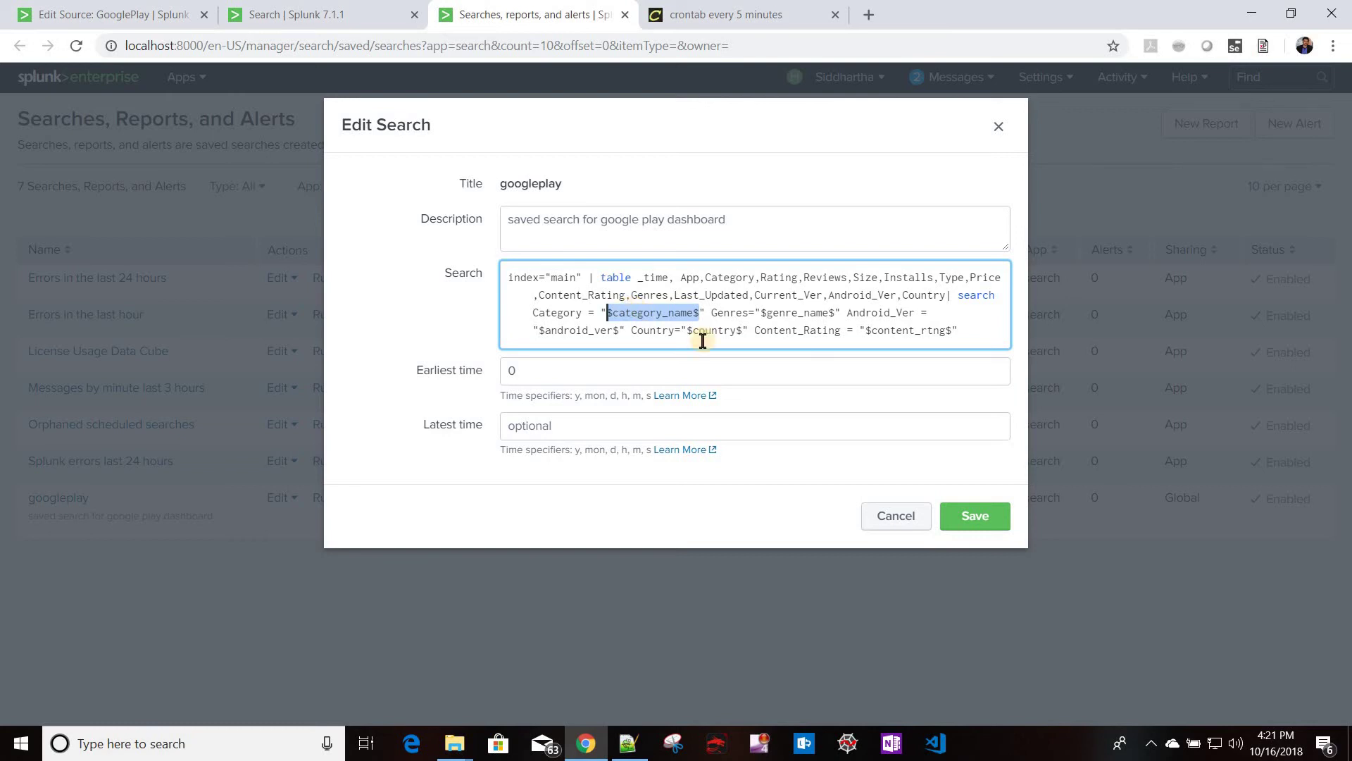
left_click(978, 520)
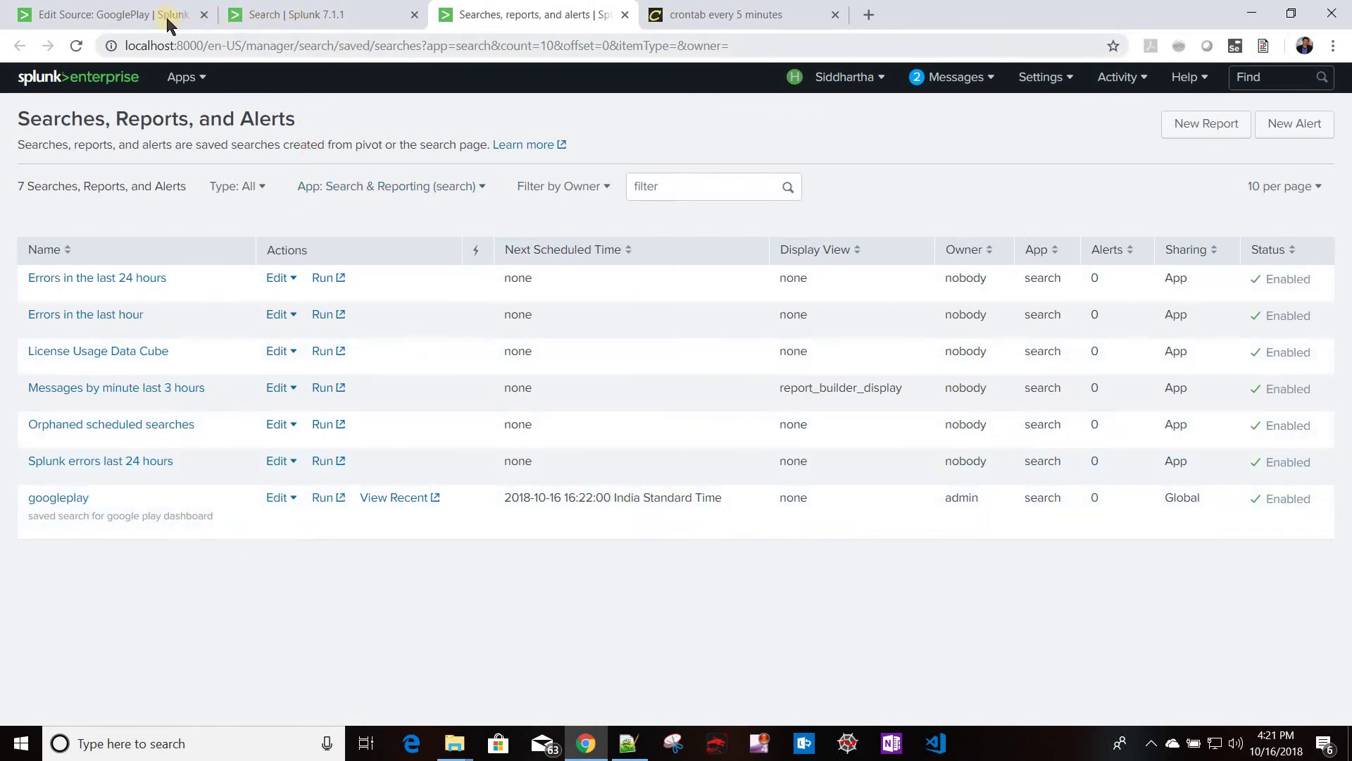
Step: Comment out the save_search element that references googleplay in the GooglePlay dashboard's source
left_click(130, 16)
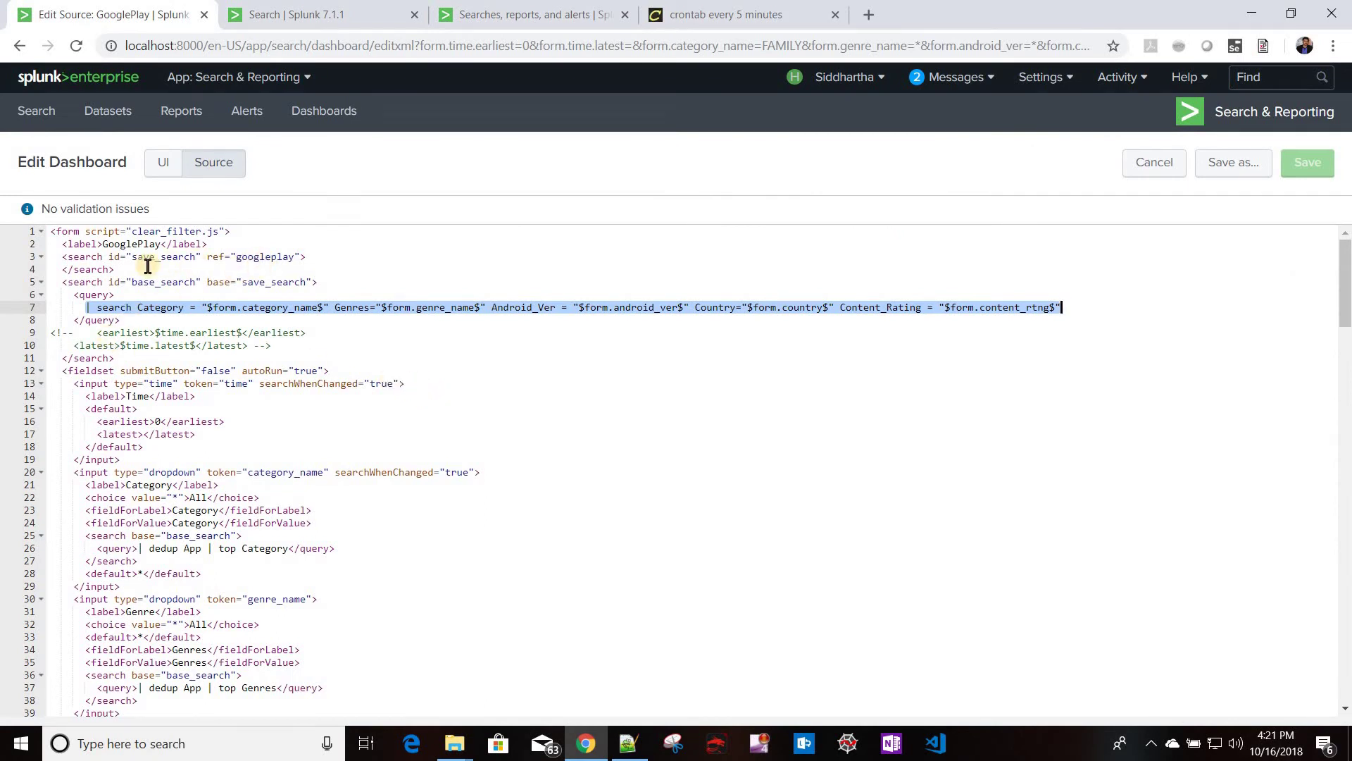
left_click_drag(120, 270, 25, 258)
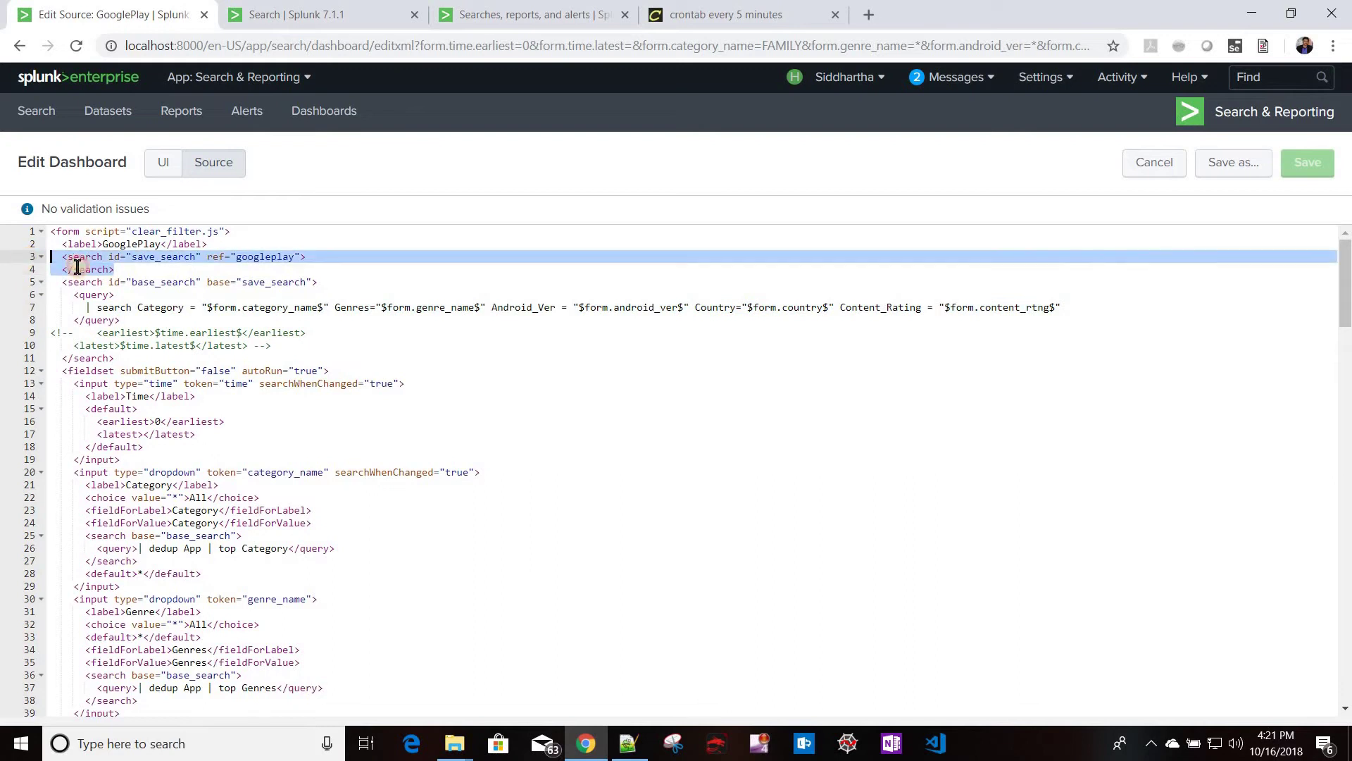
left_click(47, 258)
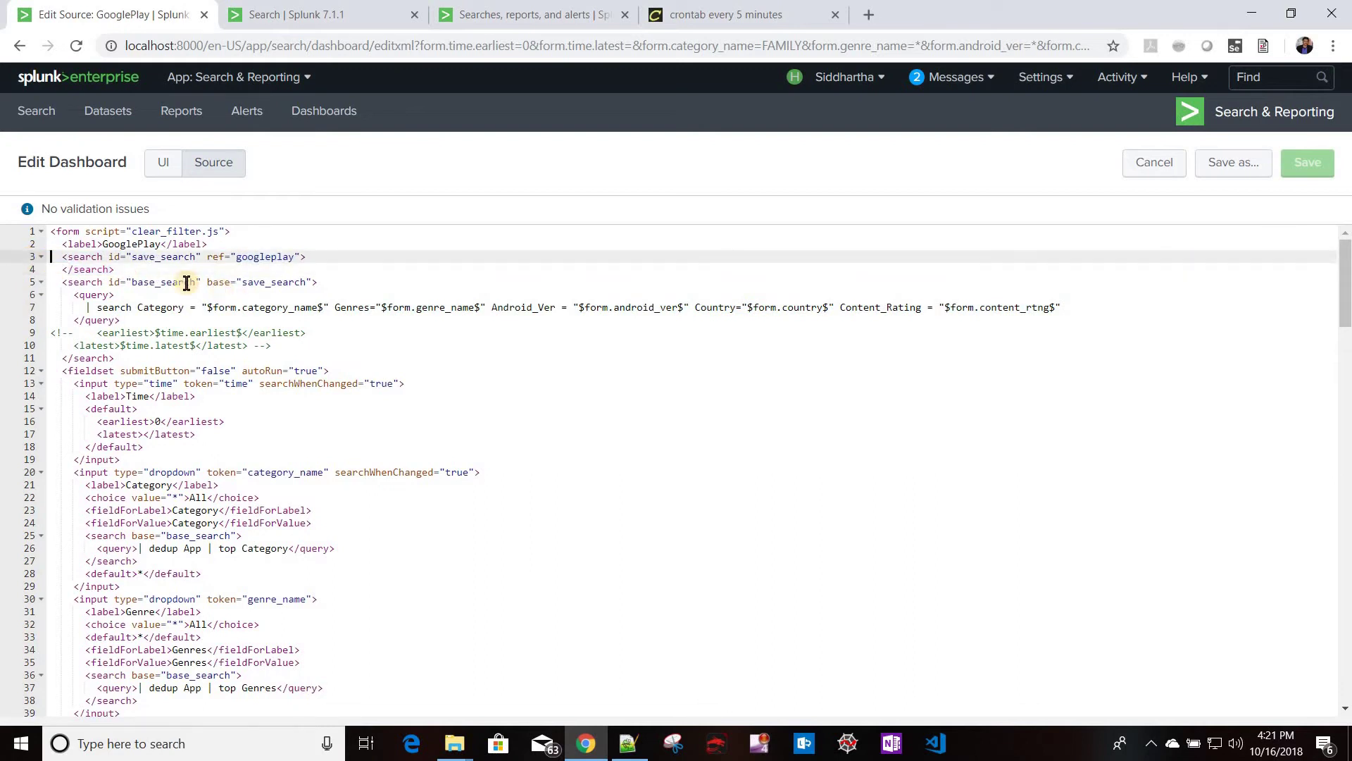
type("<!-")
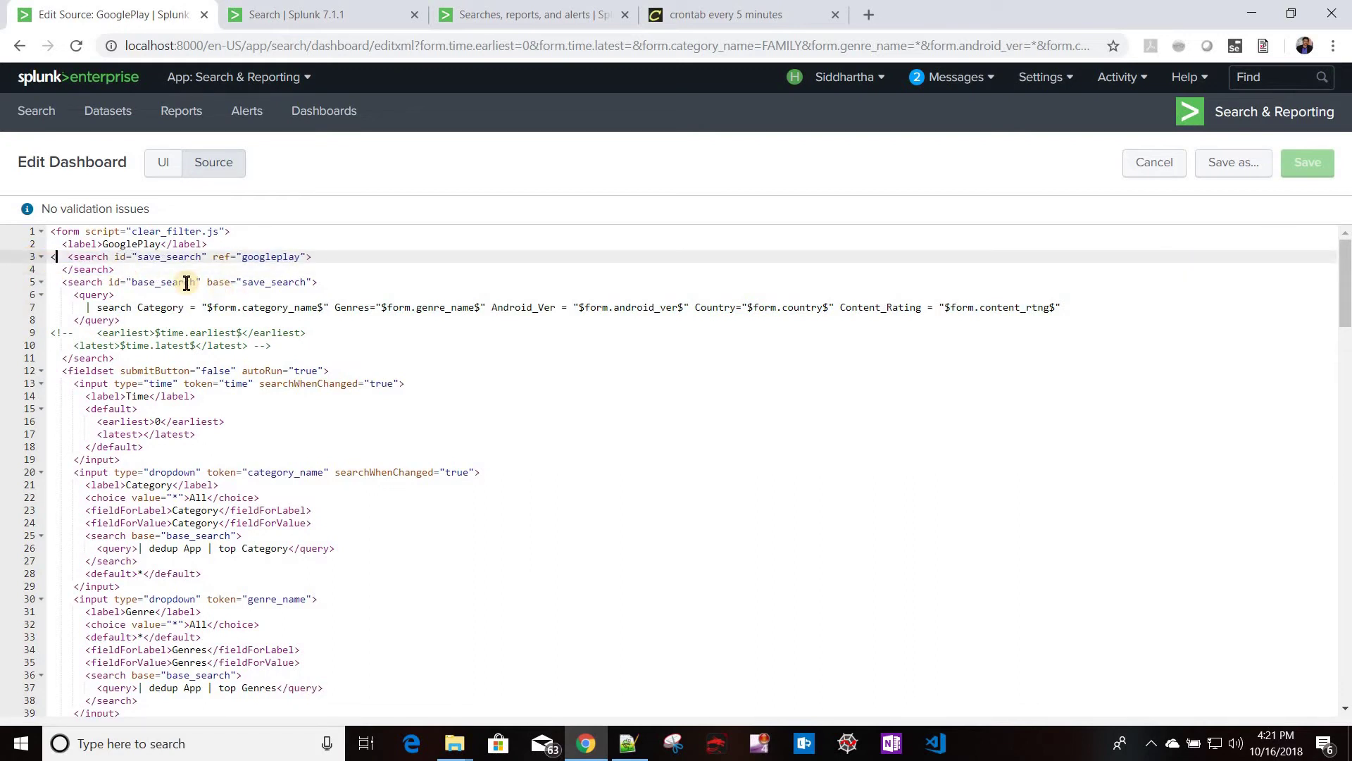
type("-")
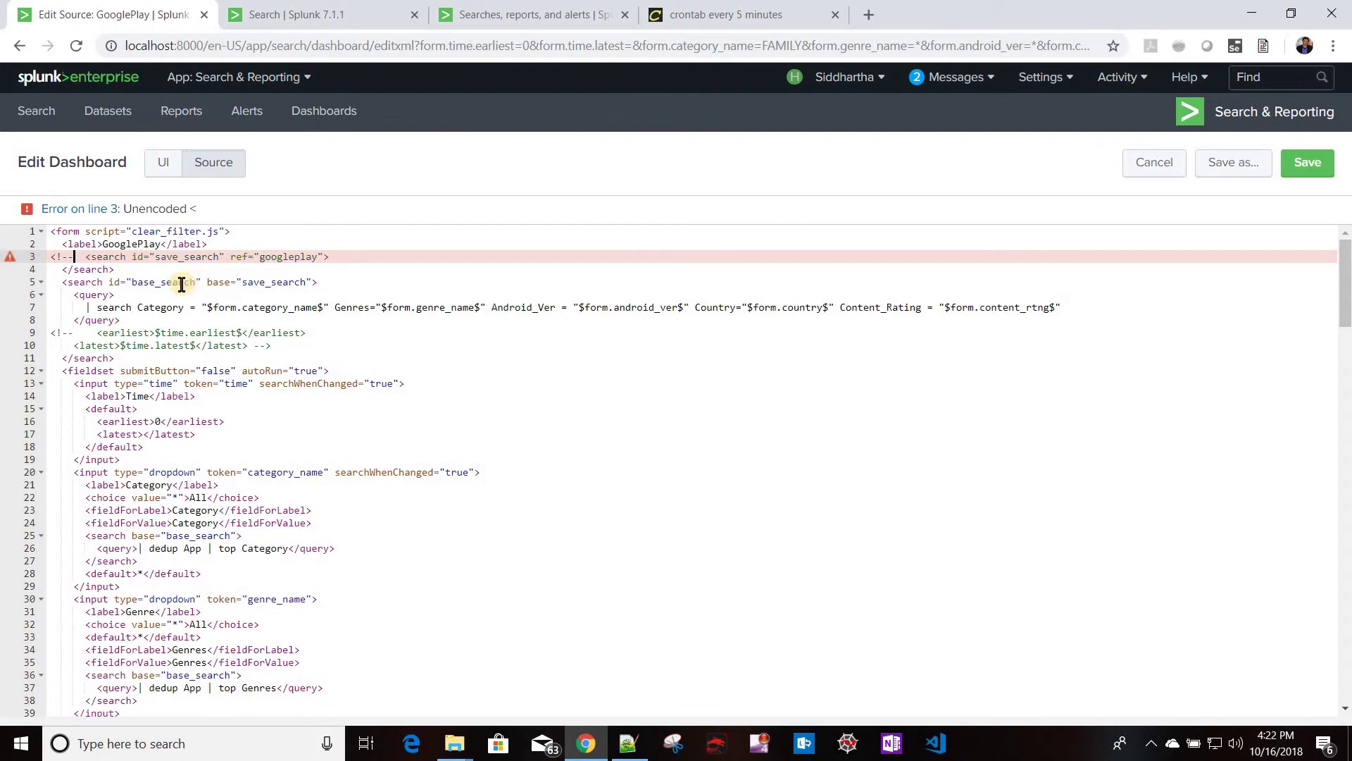
left_click(130, 272)
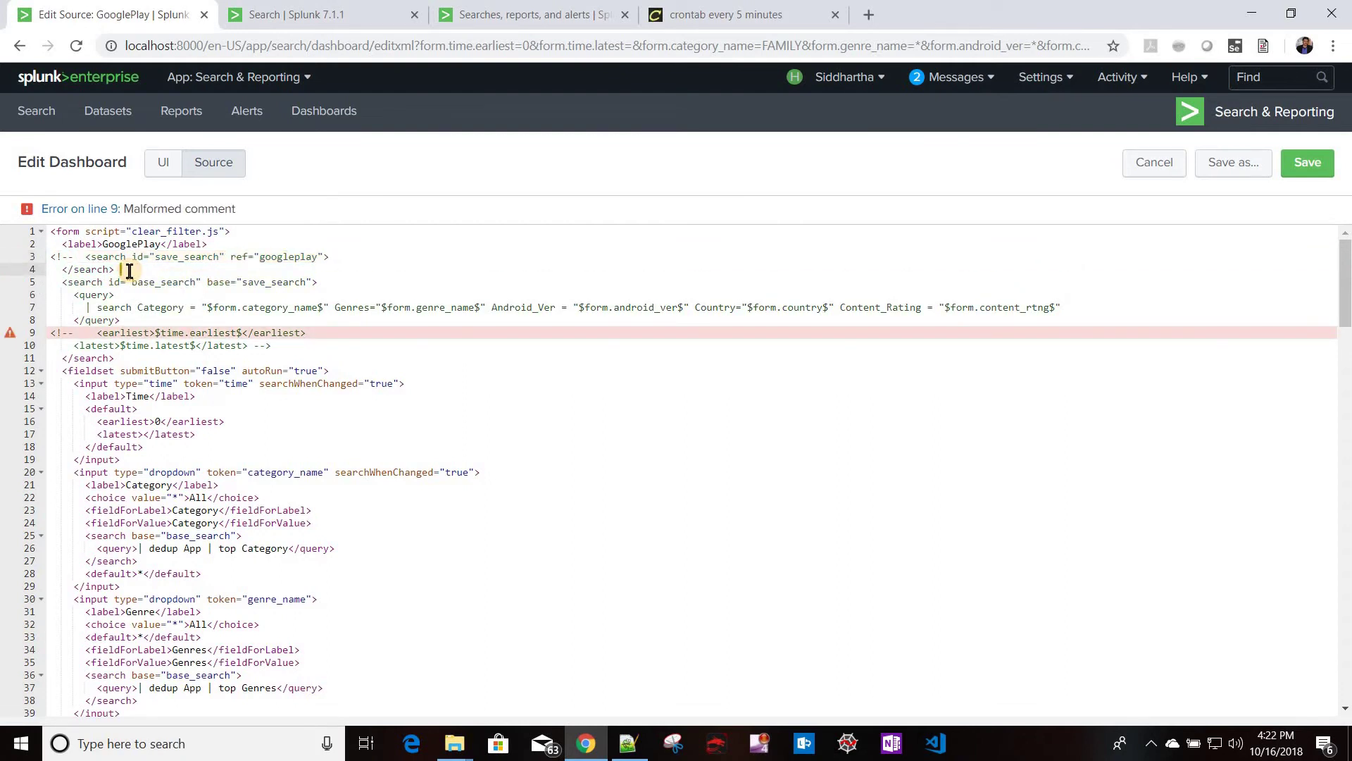
type("-->")
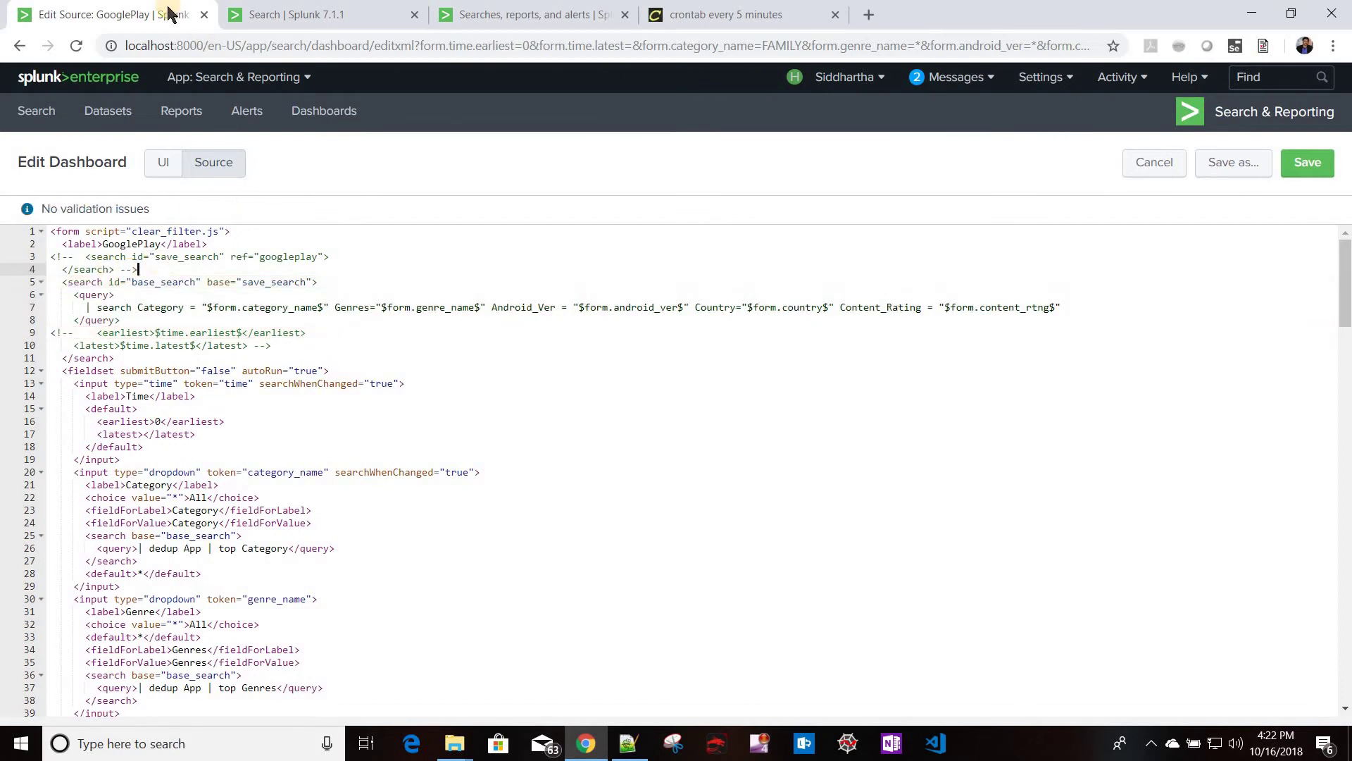
Step: Check the savedsearch command on the Search page and put "| savedsearch googleplay" before the search filter in the dashboard's base_search query
left_click(319, 12)
left_click_drag(177, 198, 1, 200)
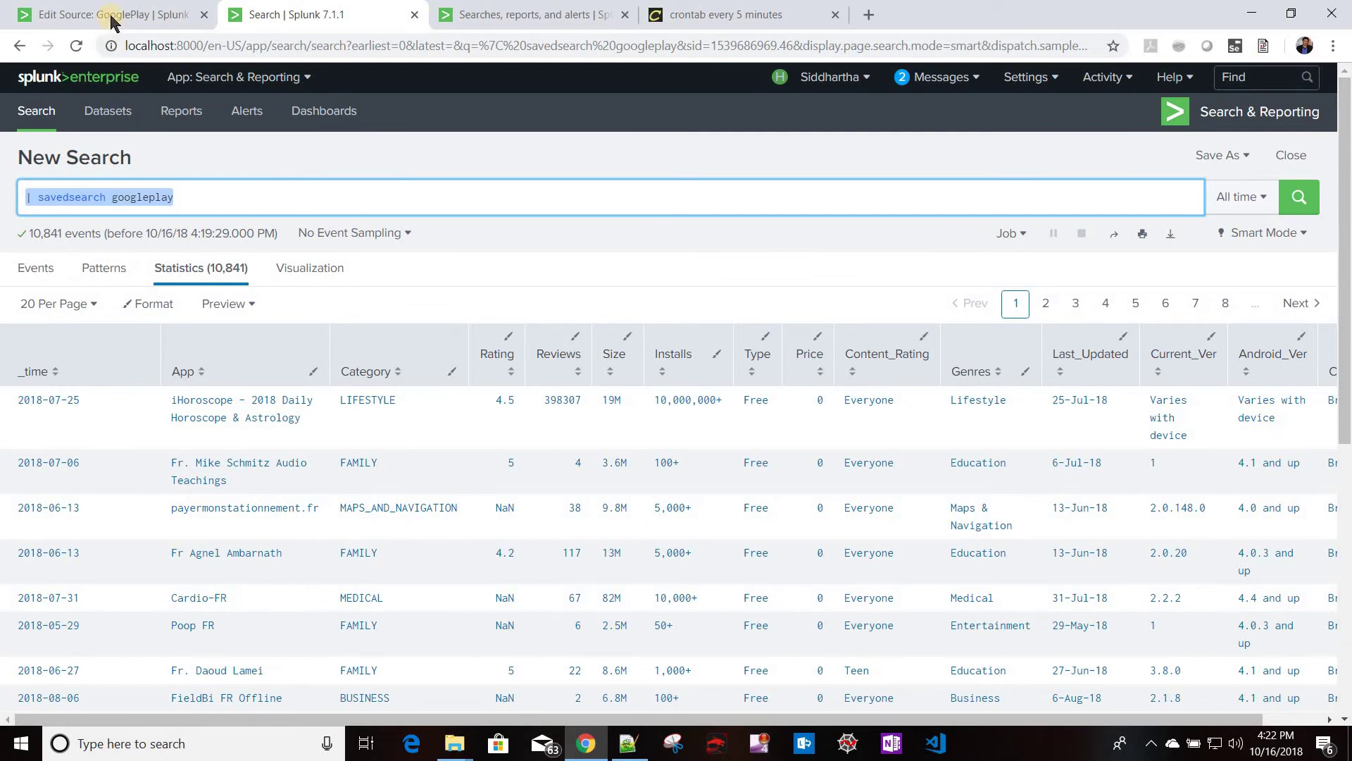
key("ctrl+shift+Tab")
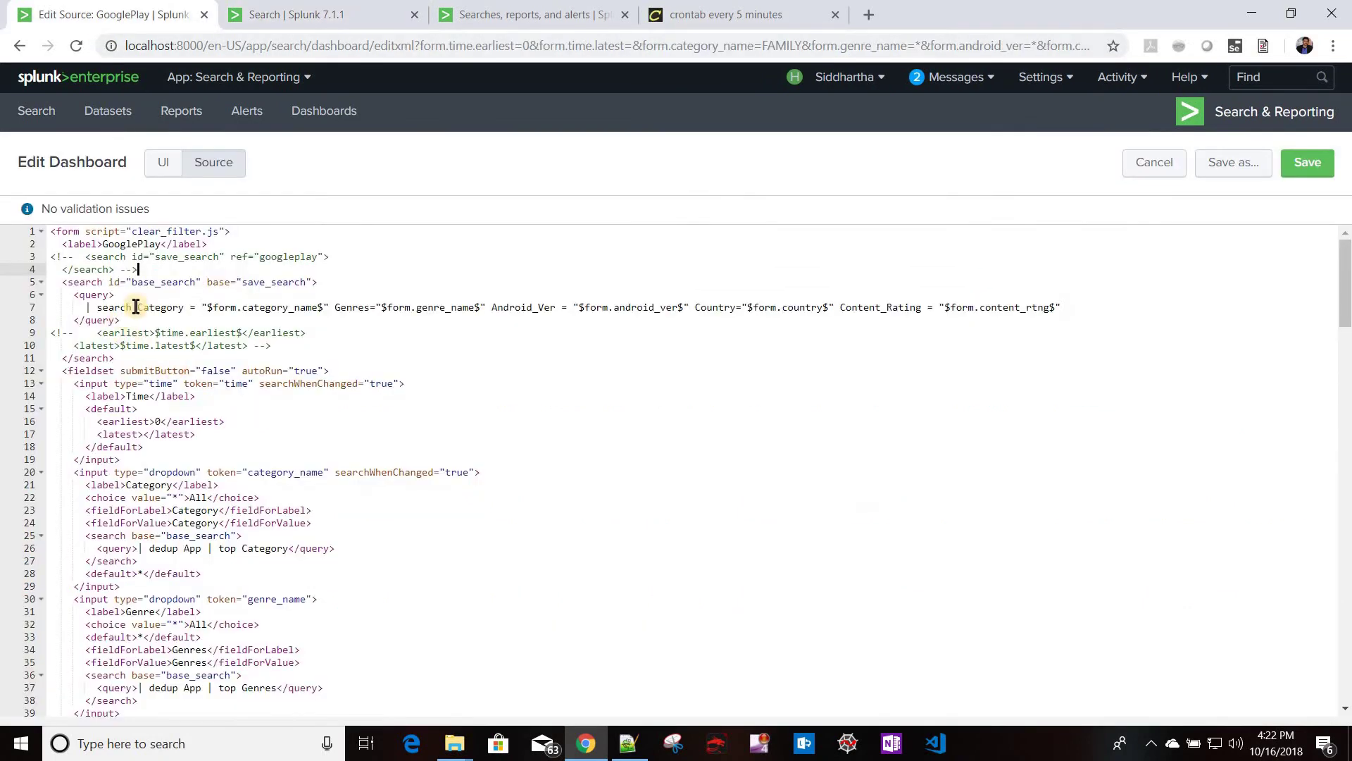
left_click(82, 305)
type("savedsearch googleplay |")
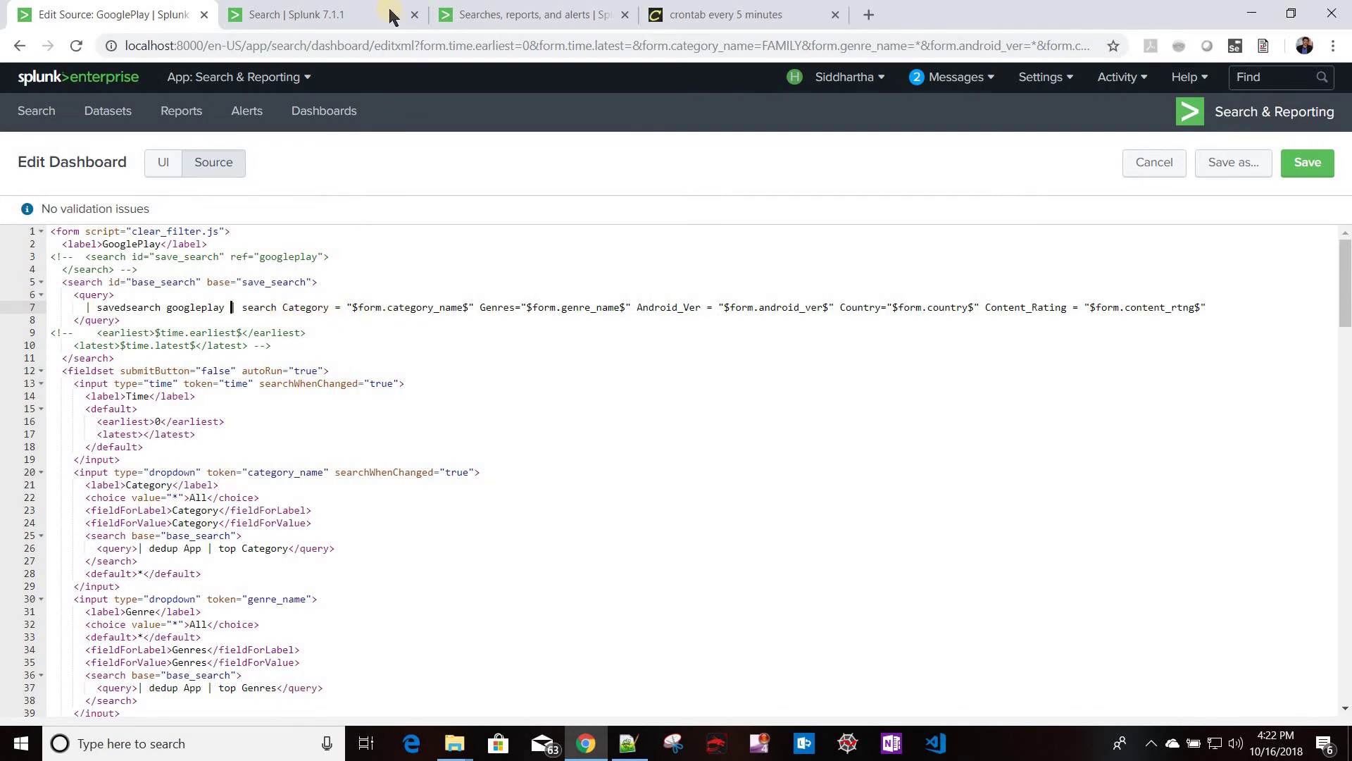
Step: Reopen the googleplay saved search and check the category_name token in its query
left_click(523, 21)
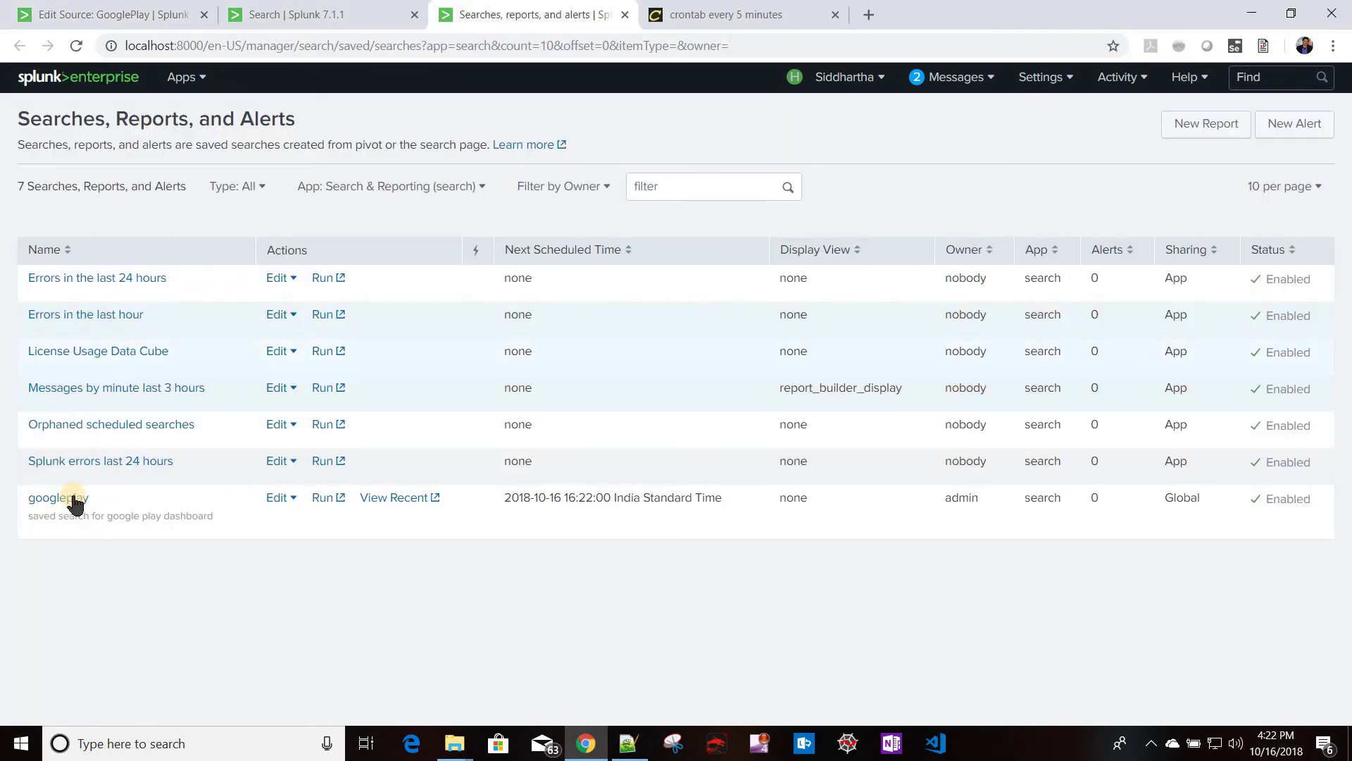
left_click(74, 499)
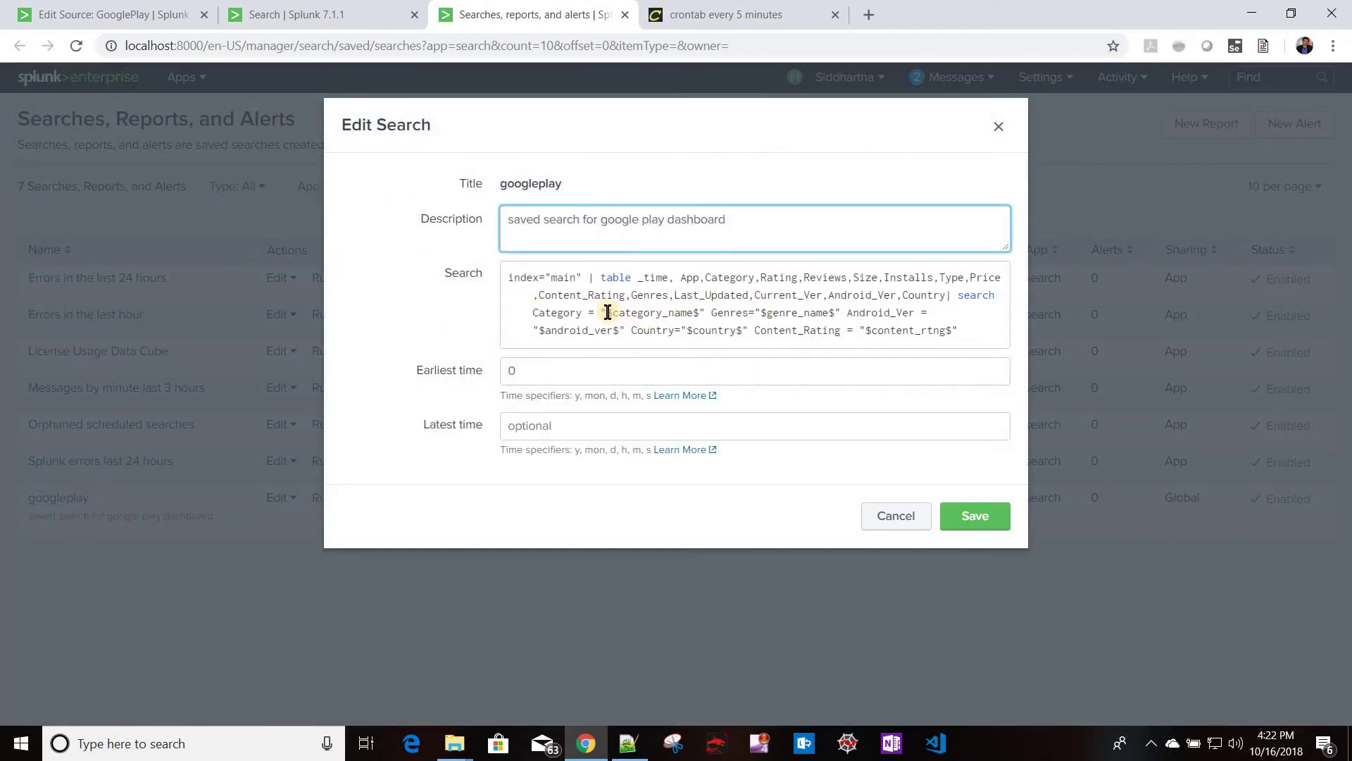
double_click(691, 312)
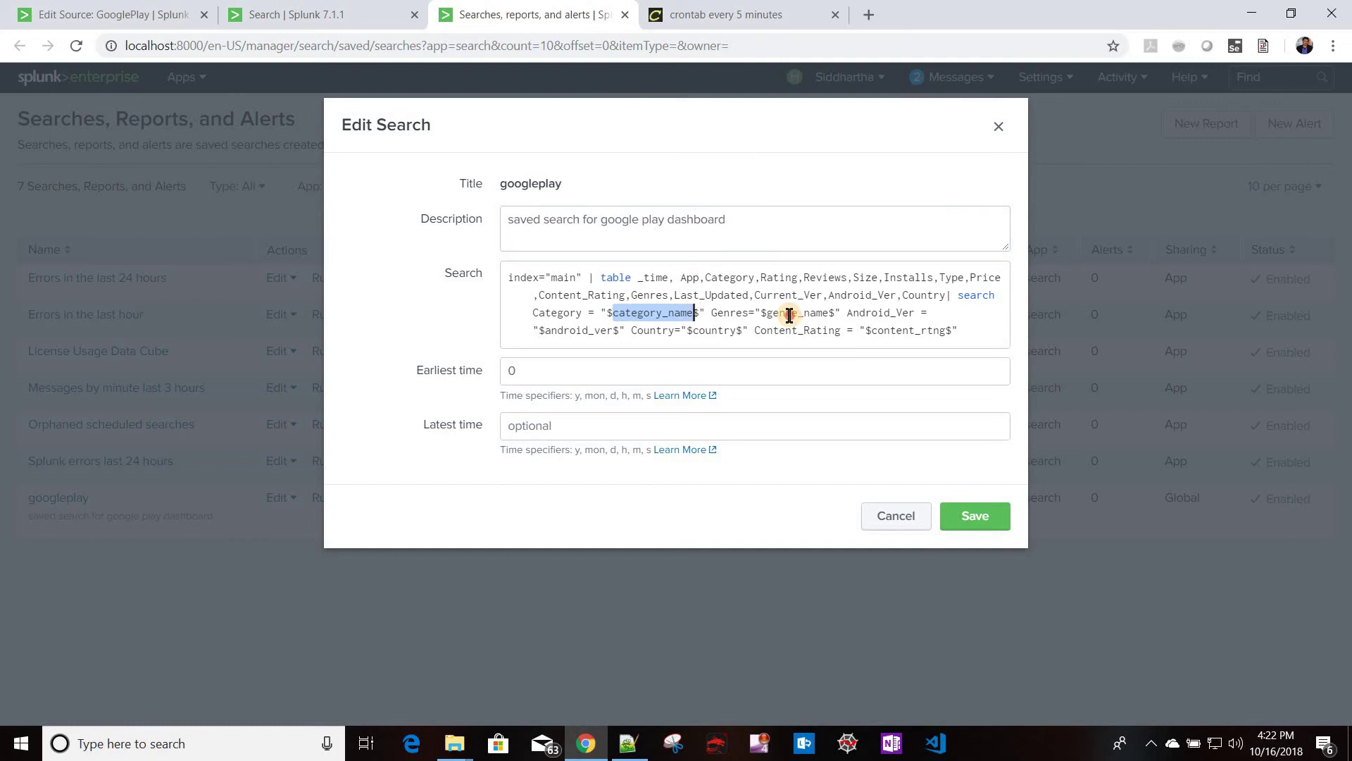
left_click(644, 337)
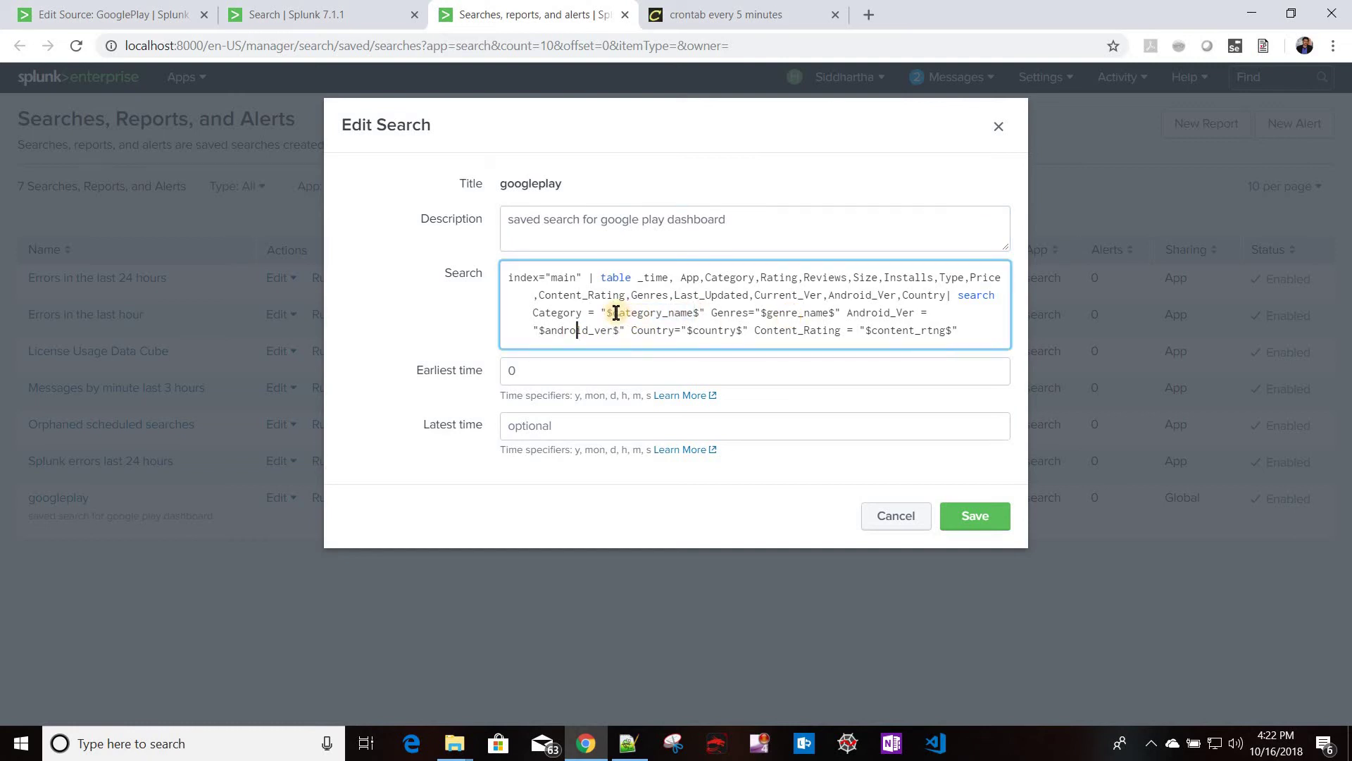
double_click(694, 312)
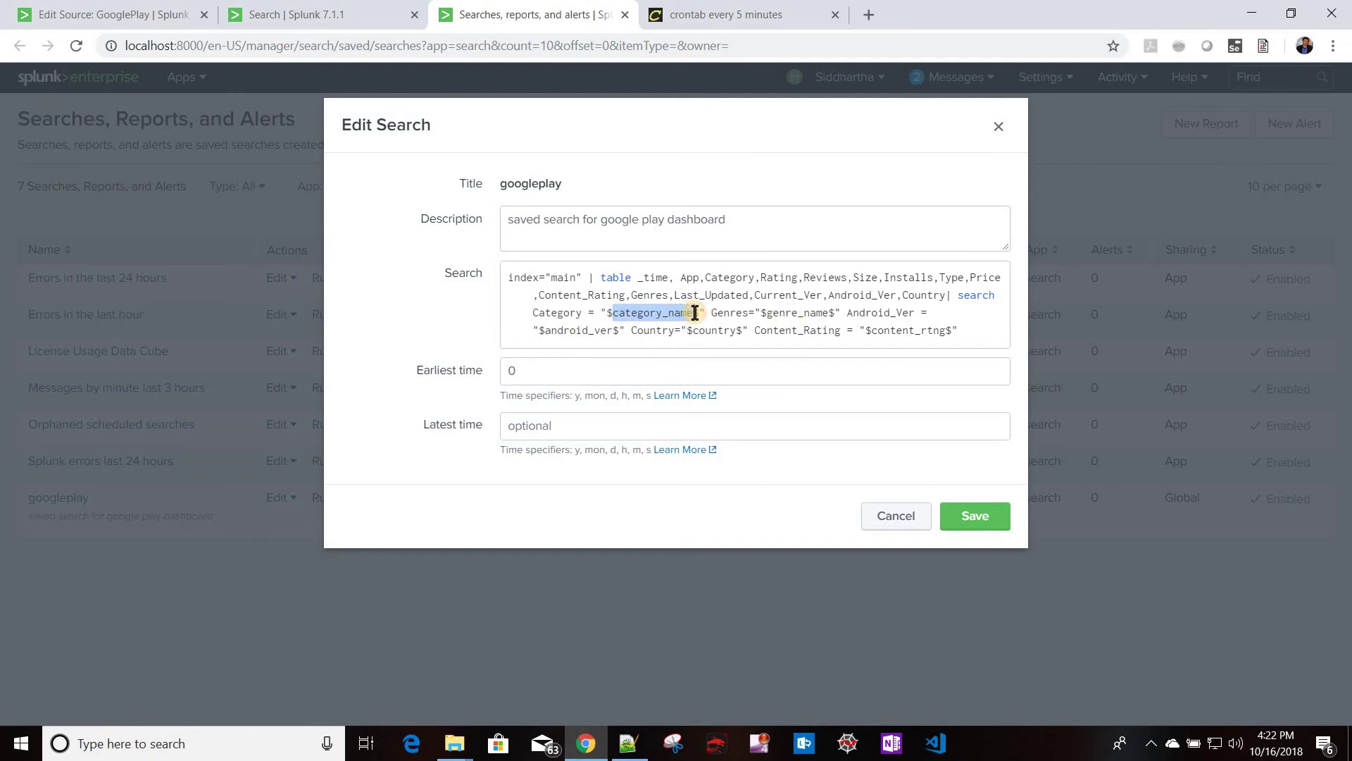
Step: Remove the "| search" between "savedsearch googleplay" and the Category filter in the dashboard source's base_search query
left_click(103, 16)
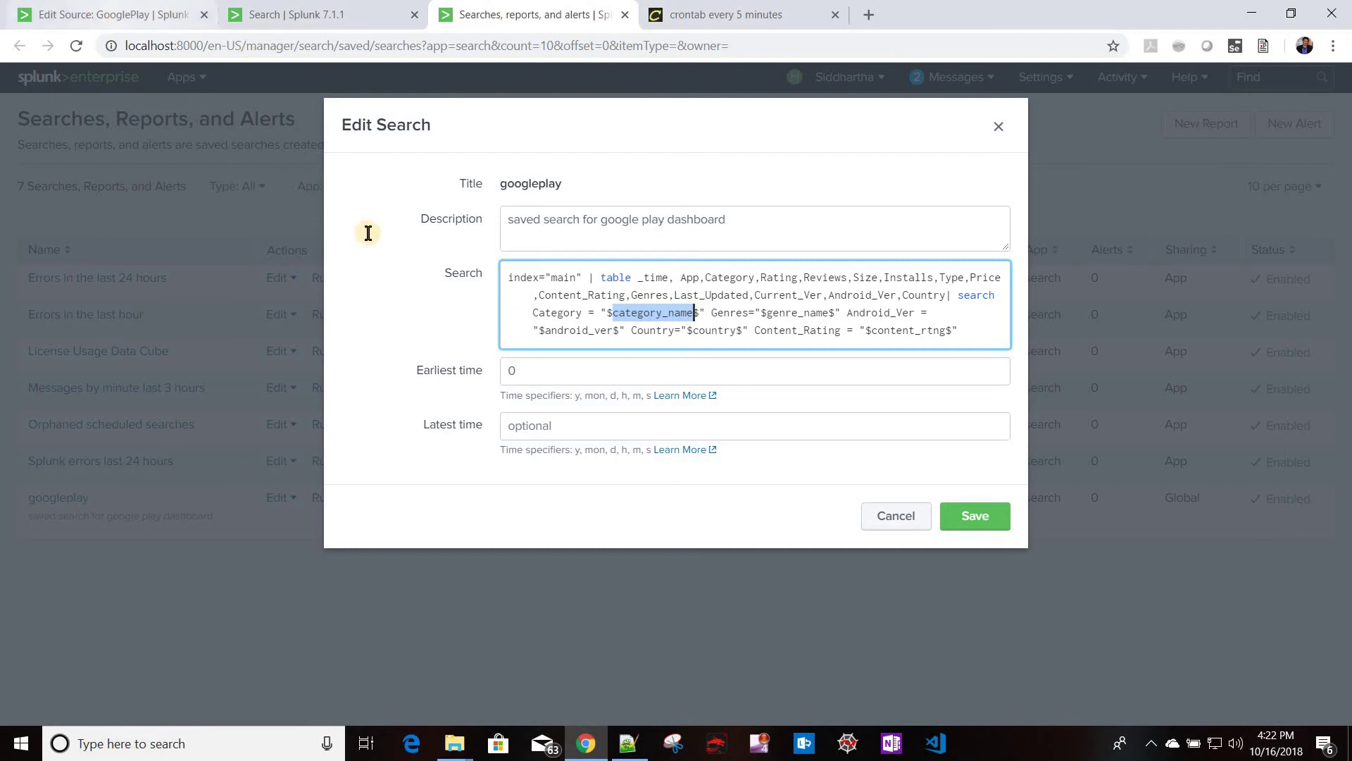
left_click(279, 307)
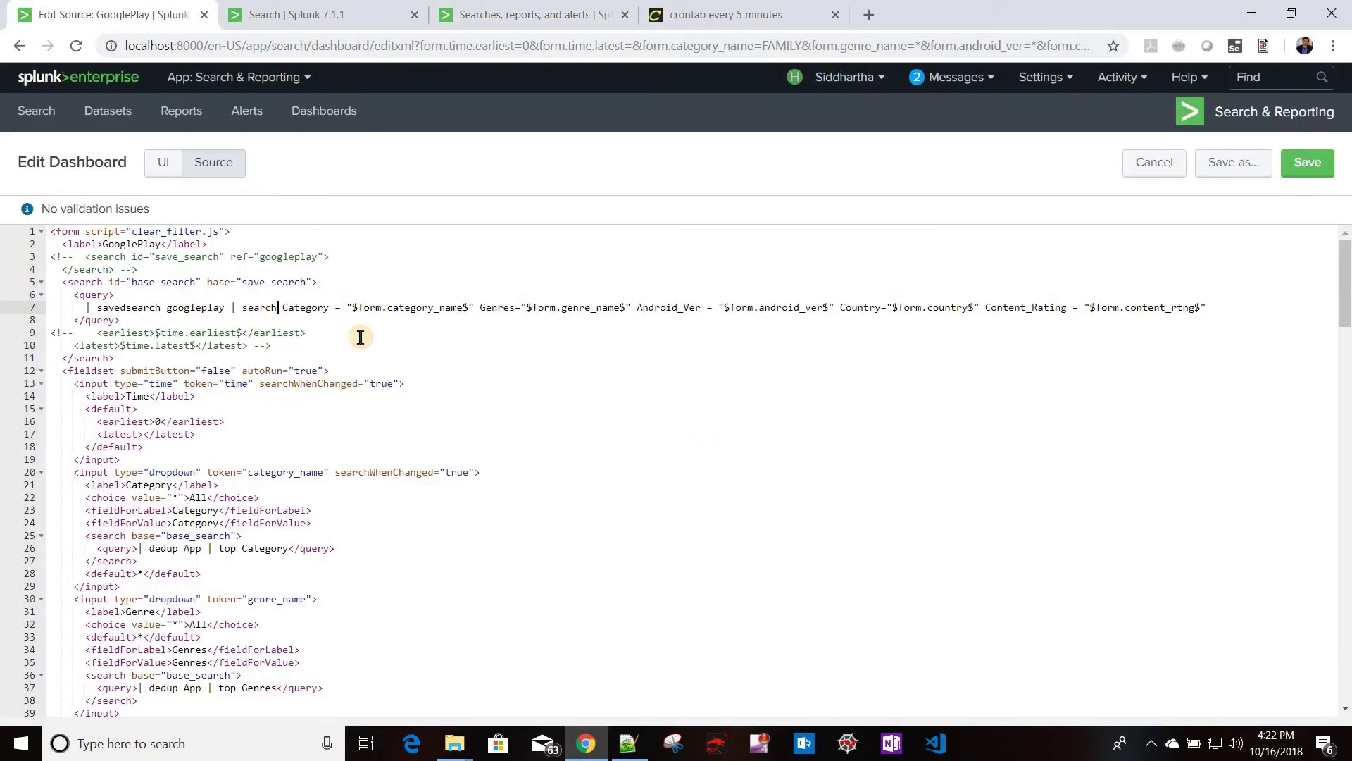
key("BackSpace")
key("BackSpace")
key("BackSpace")
key("BackSpace")
key("BackSpace")
key("BackSpace")
key("BackSpace")
key("BackSpace")
key("BackSpace")
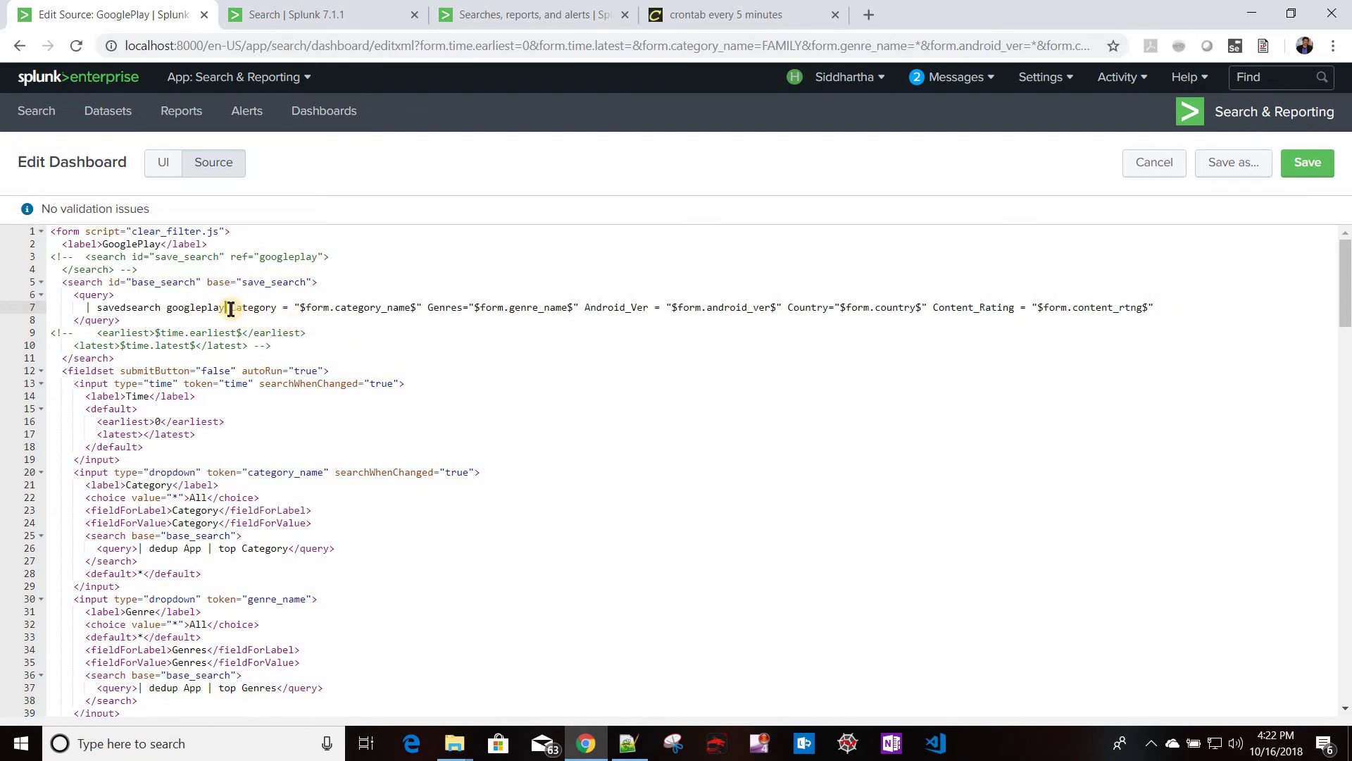
Step: Replace the Category argument name with category_name in the base_search query and remove the space before its equals sign
left_click_drag(230, 309, 278, 308)
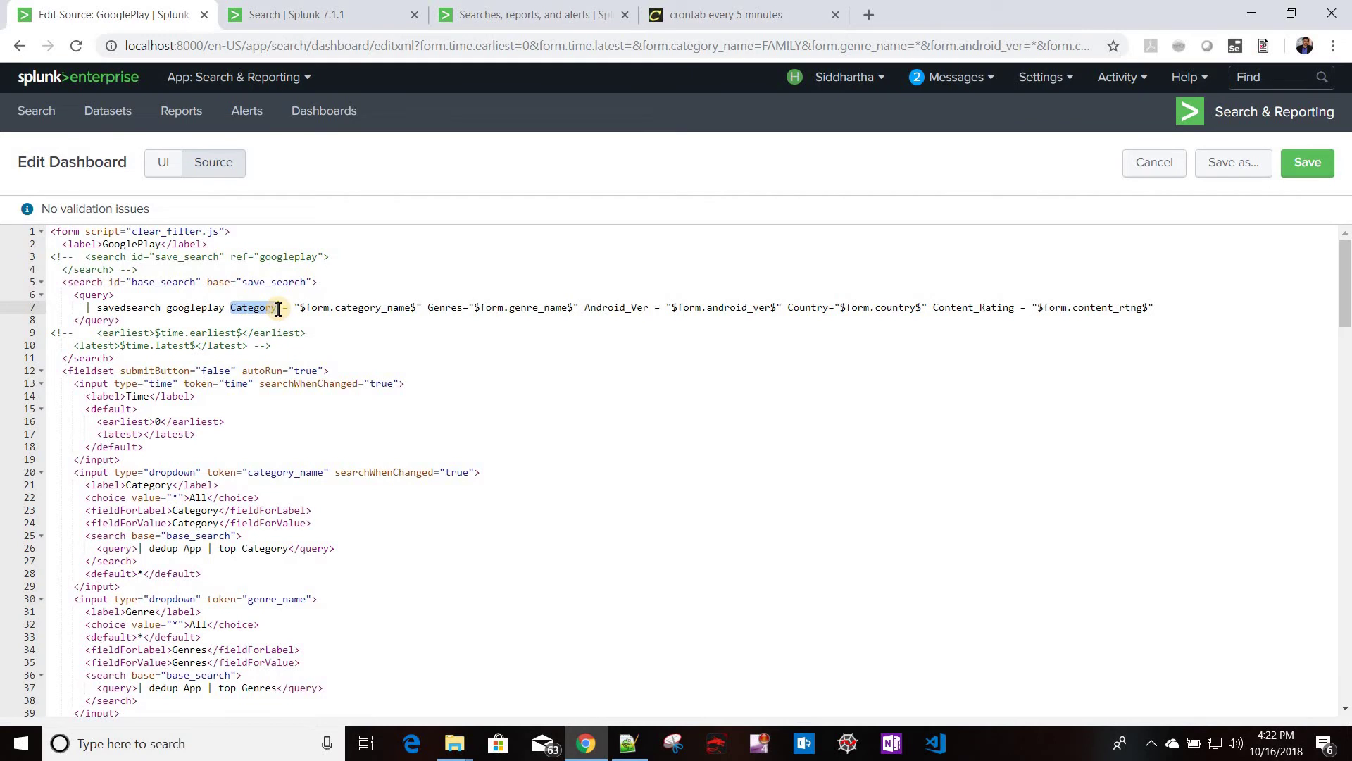
type("category_name")
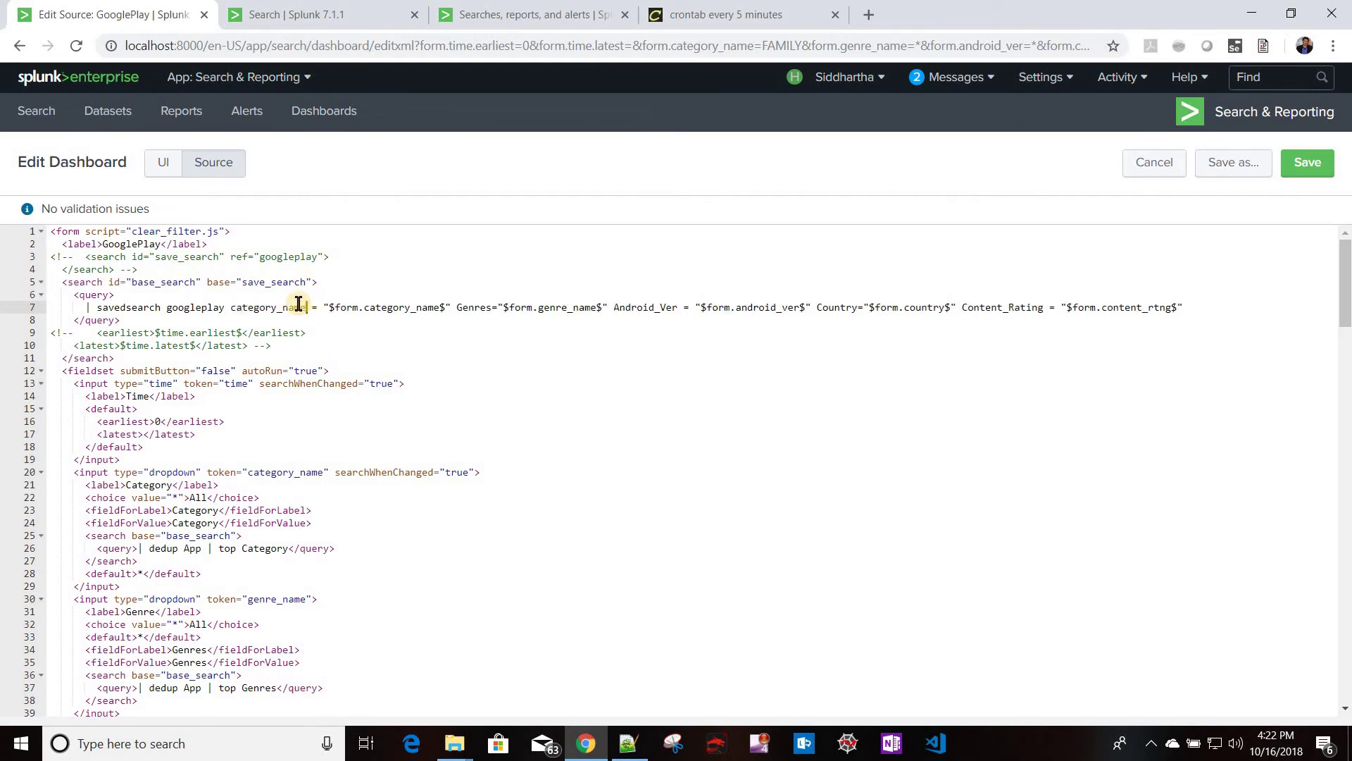
key("Delete")
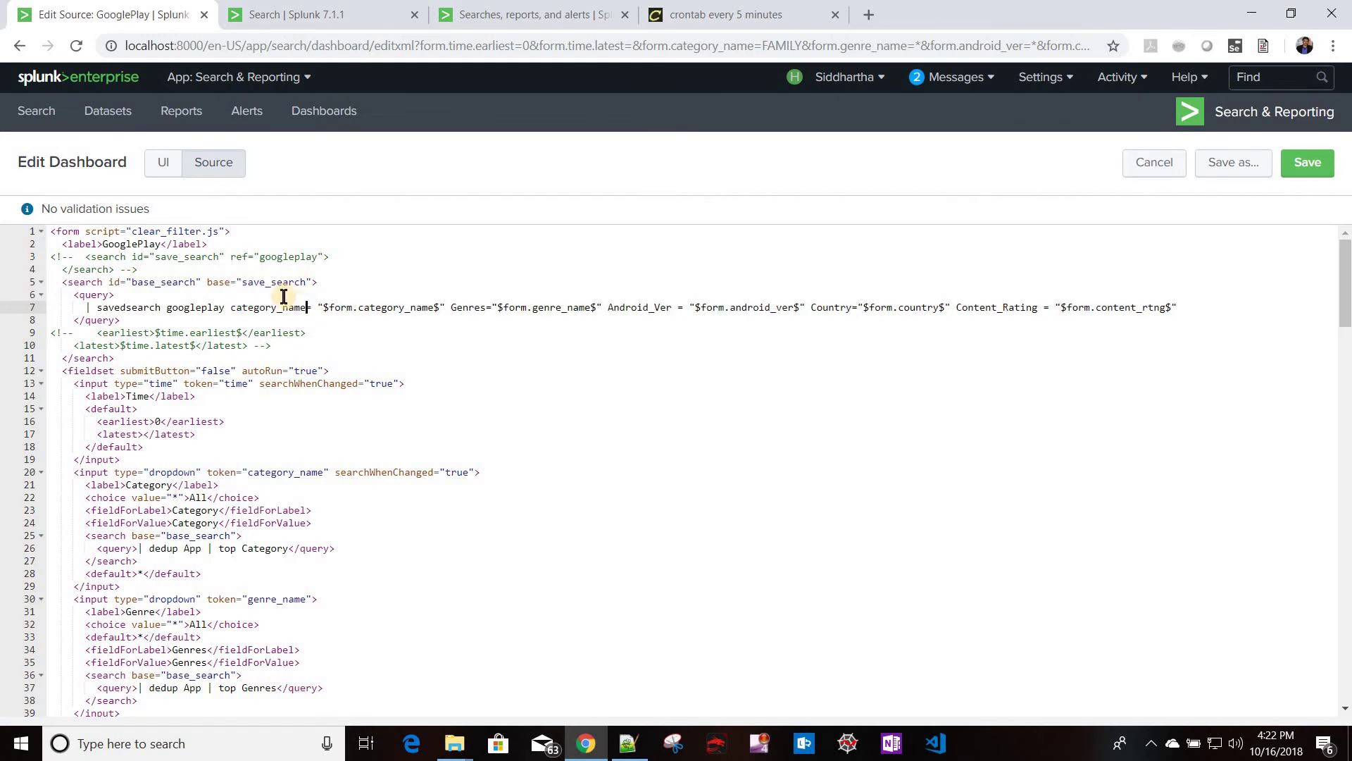
Step: Remove the space after category_name's equals sign in the base_search query and replace the Genres argument name with genre_name
left_click(323, 308)
key("BackSpace")
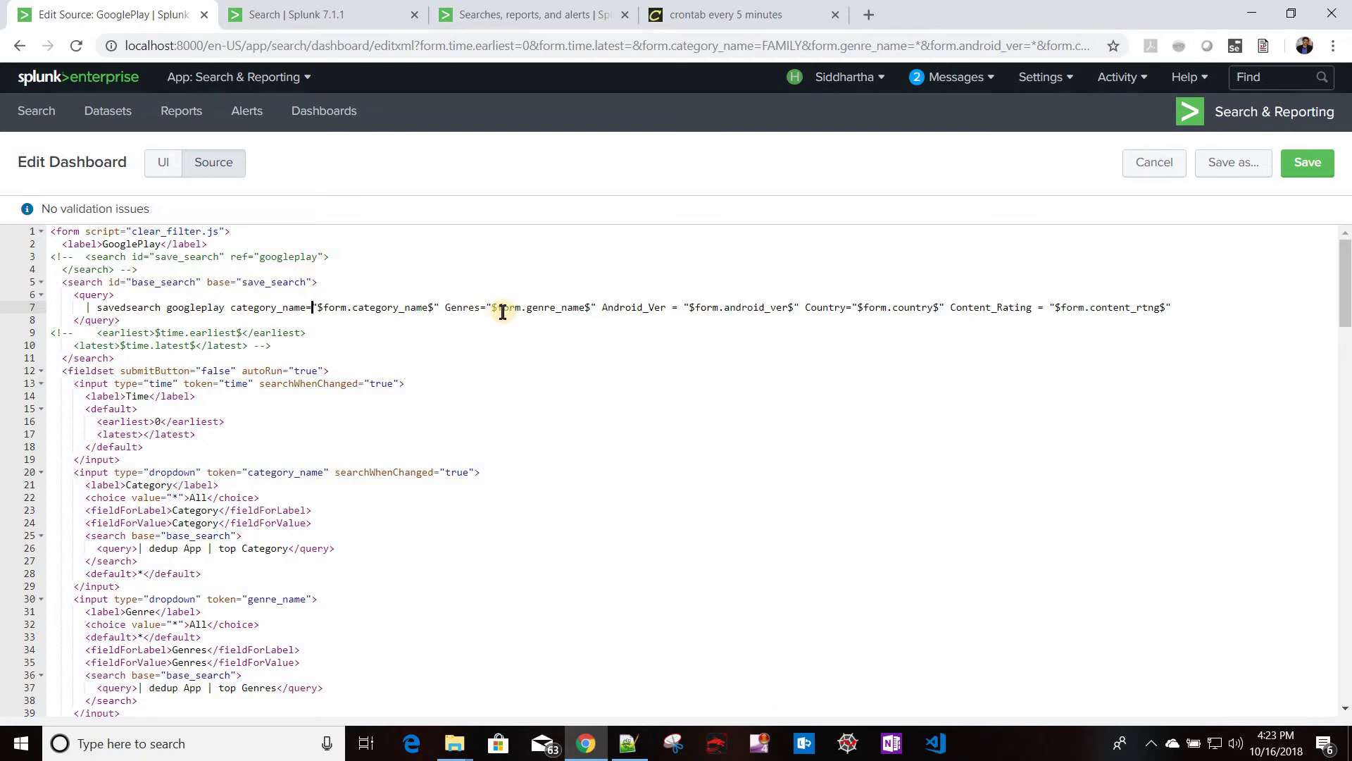
left_click(491, 25)
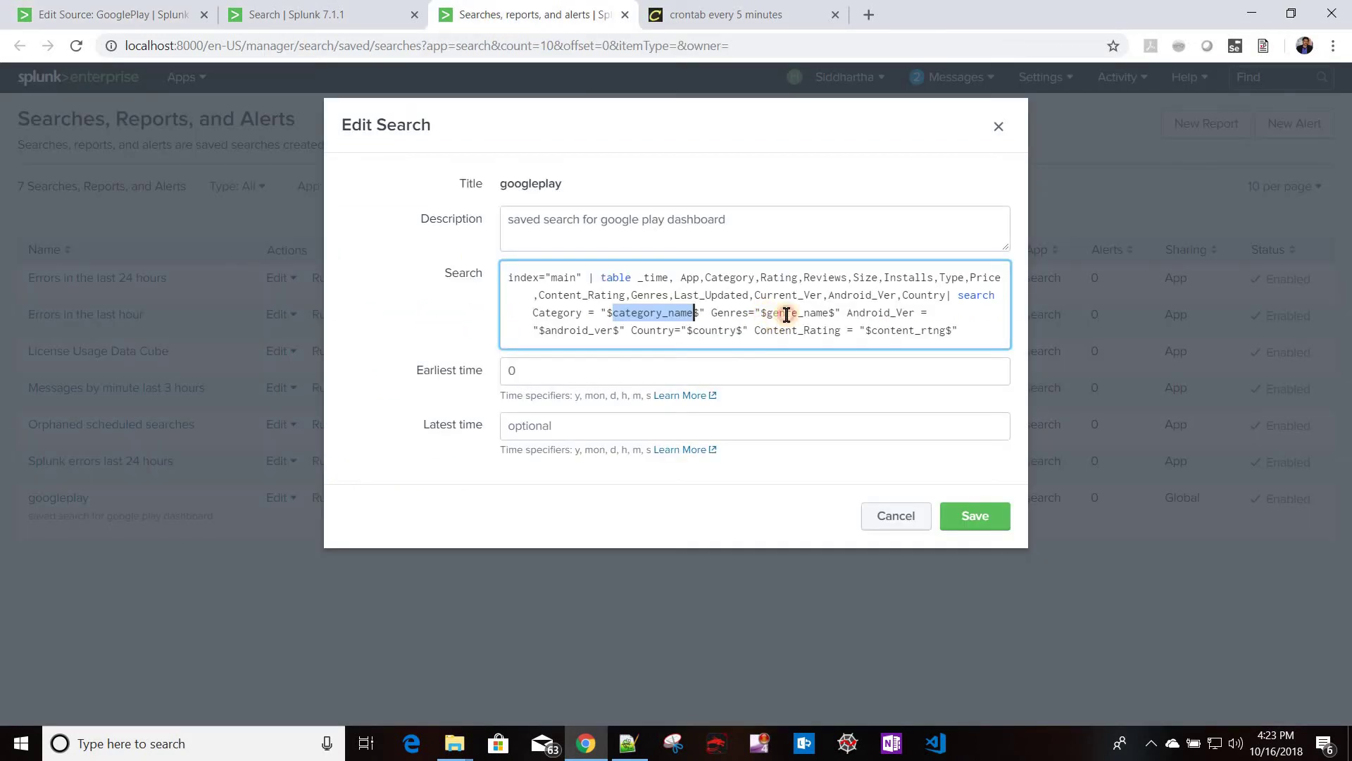
left_click_drag(767, 314, 825, 314)
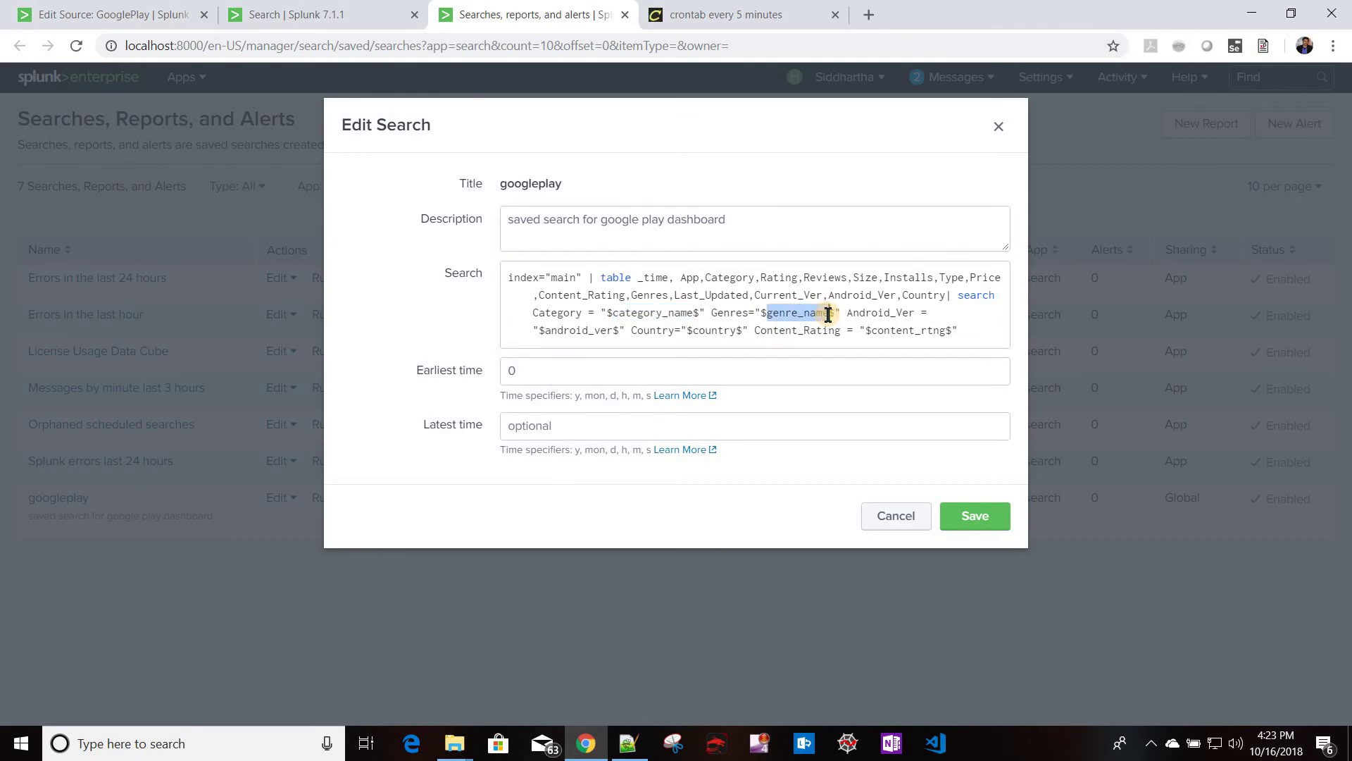
left_click(303, 16)
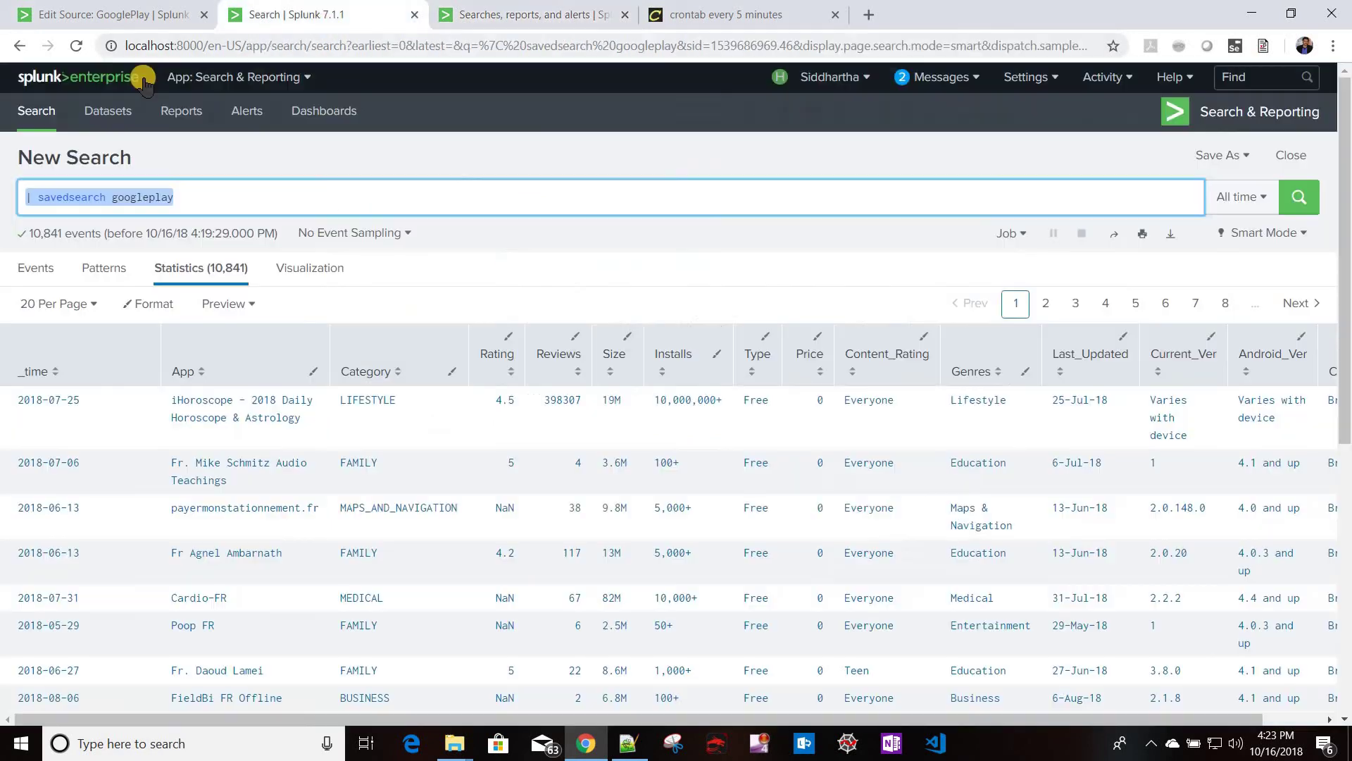
left_click(129, 18)
left_click(482, 310)
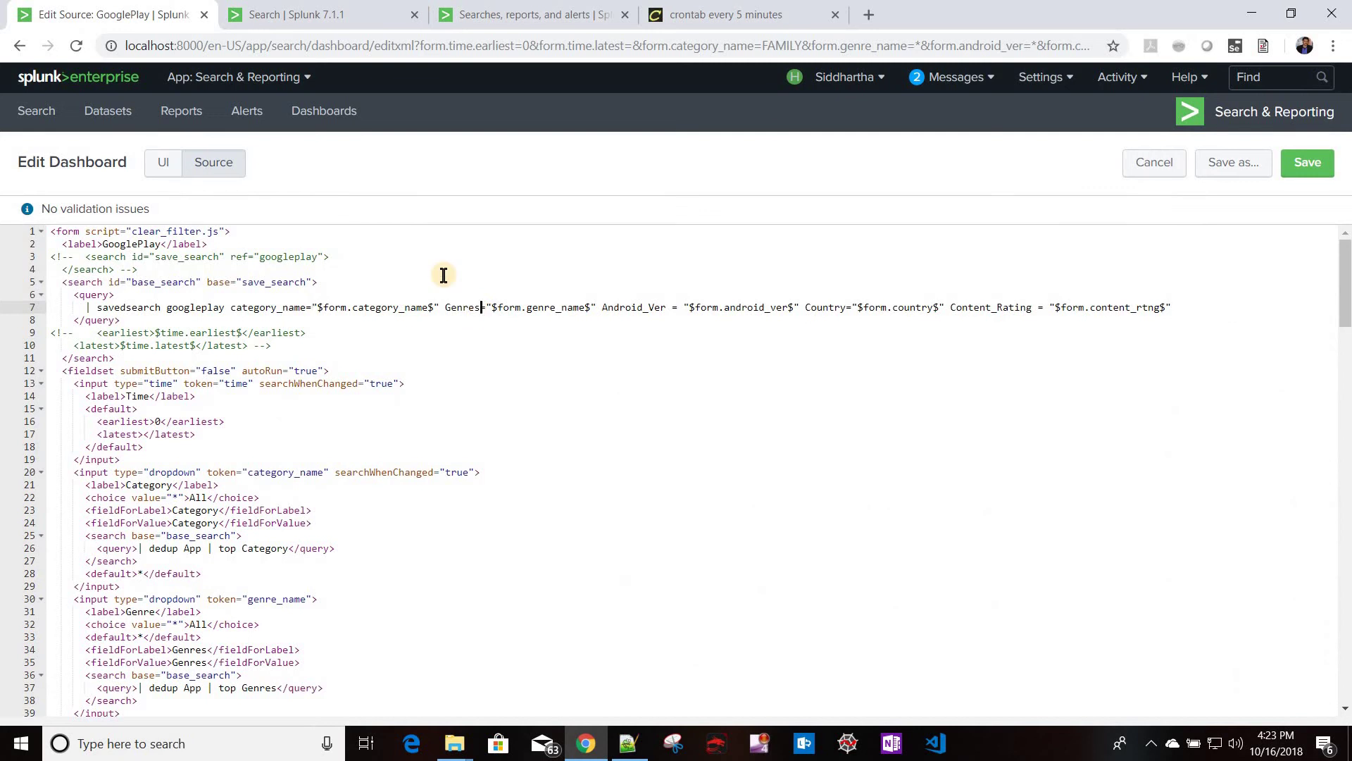
key("BackSpace")
key("BackSpace")
key("BackSpace")
key("BackSpace")
key("BackSpace")
key("BackSpace")
type("genre_name")
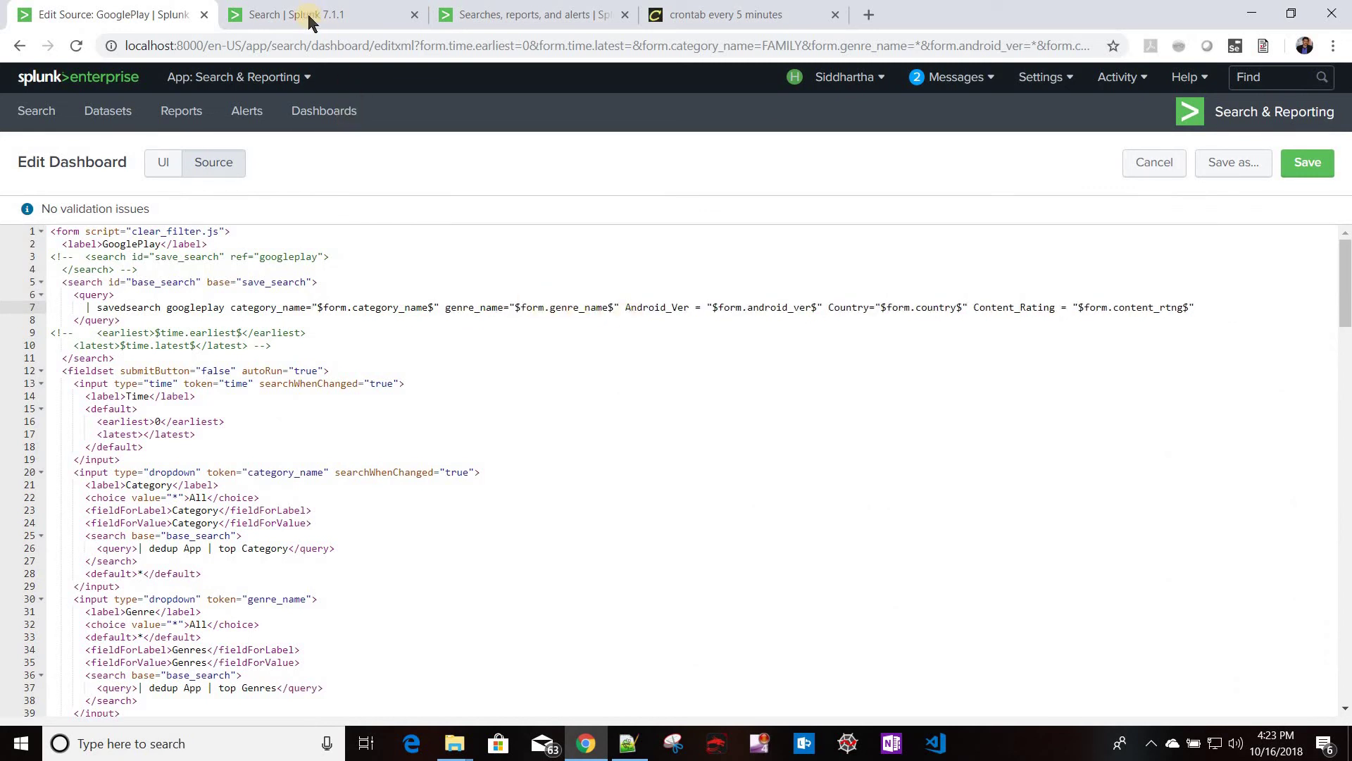
Step: Replace the Android_Ver argument name with android_ver, matching the saved search's token, and remove the spaces around its equals sign
left_click(510, 17)
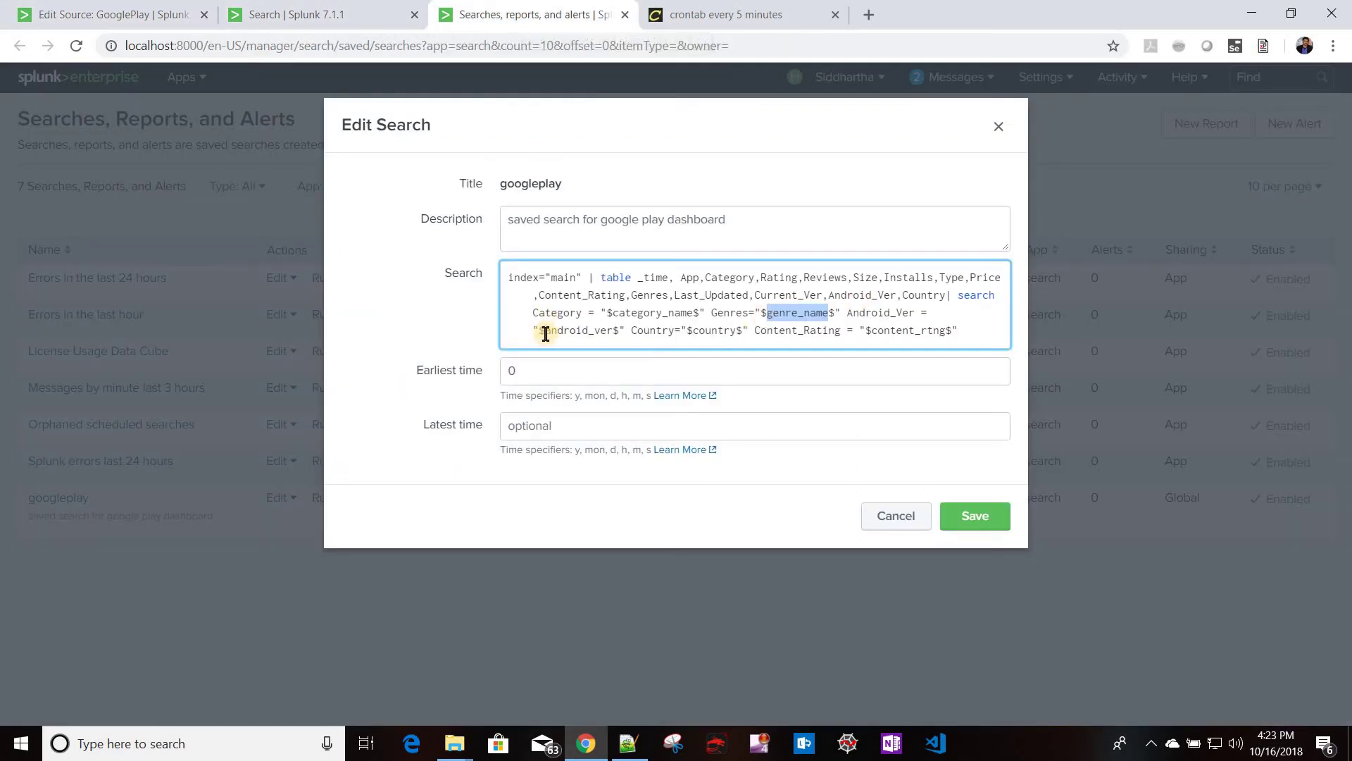
double_click(610, 330)
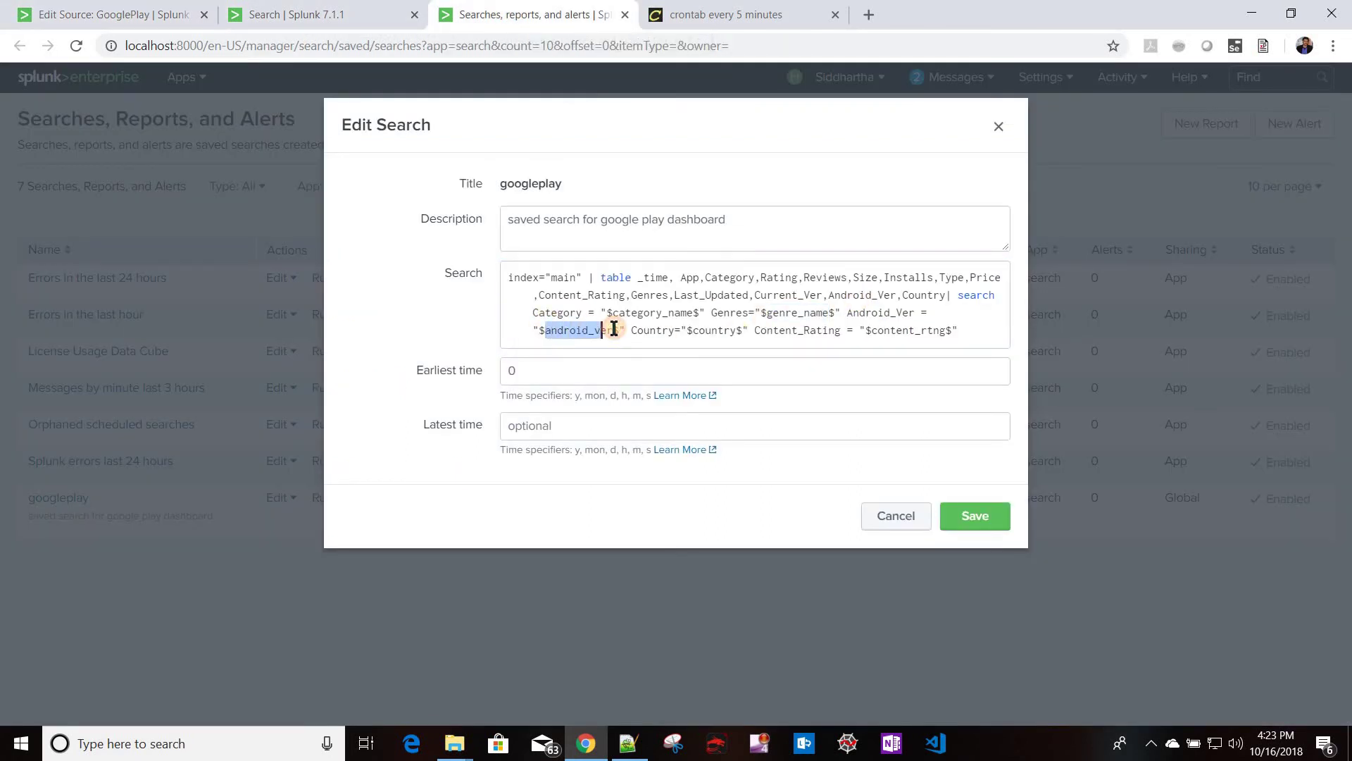
left_click(113, 16)
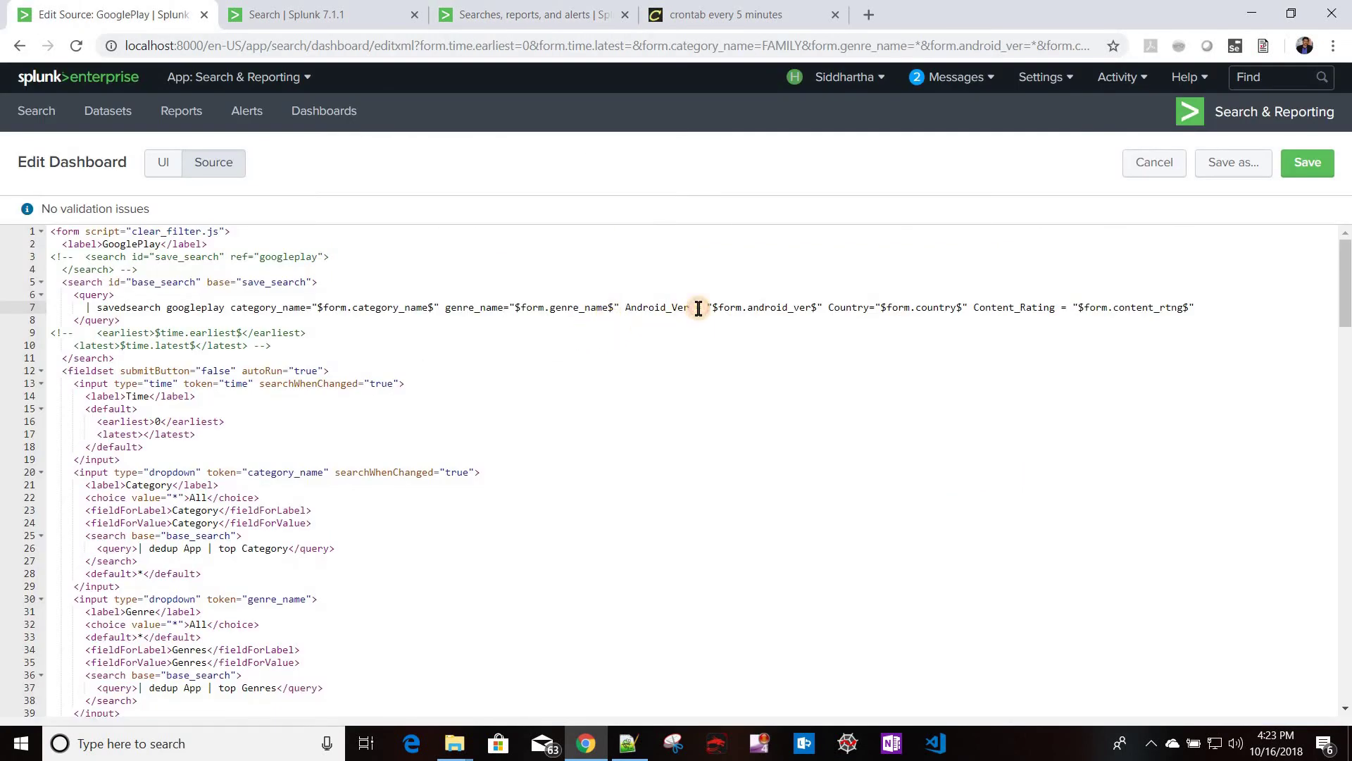
left_click(697, 308)
key("BackSpace")
key("BackSpace")
key("BackSpace")
key("BackSpace")
key("BackSpace")
key("BackSpace")
key("BackSpace")
key("BackSpace")
key("BackSpace")
key("BackSpace")
key("BackSpace")
key("BackSpace")
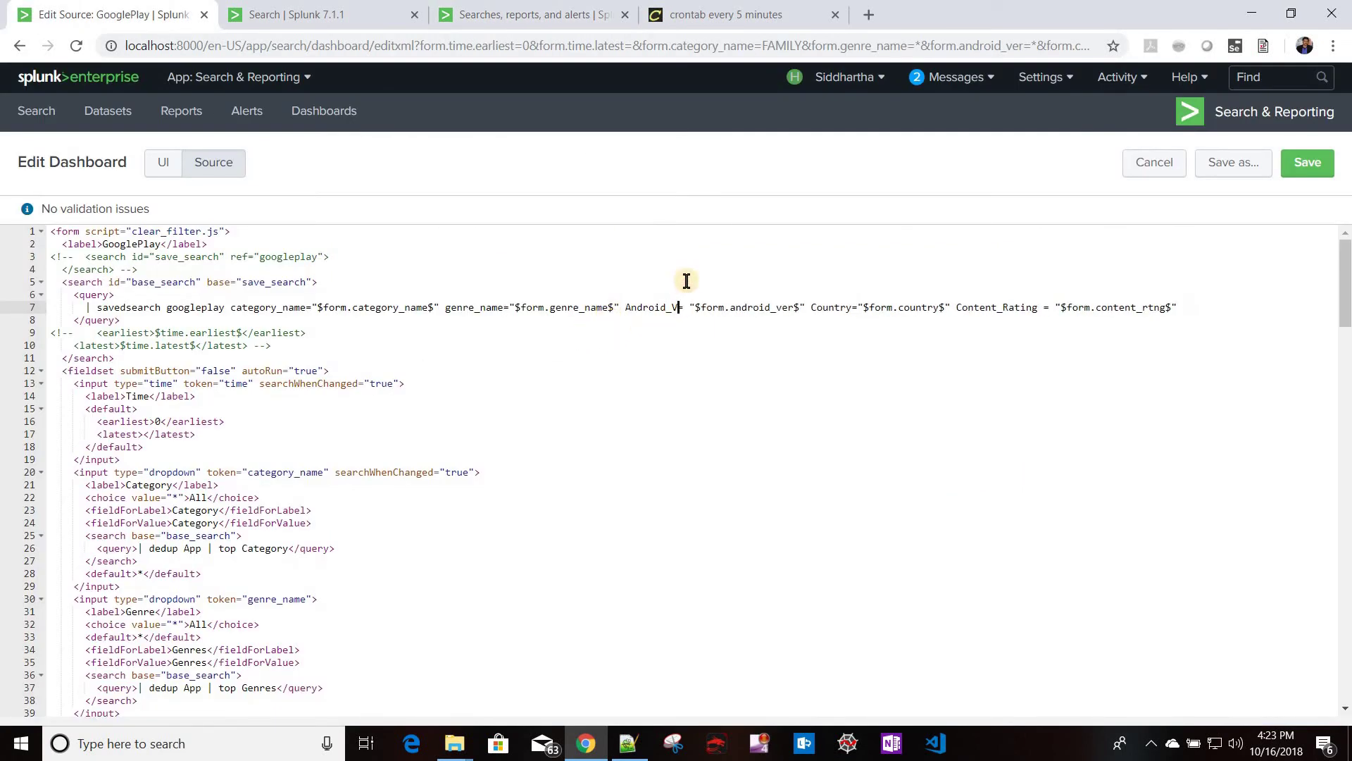
type("android_ver")
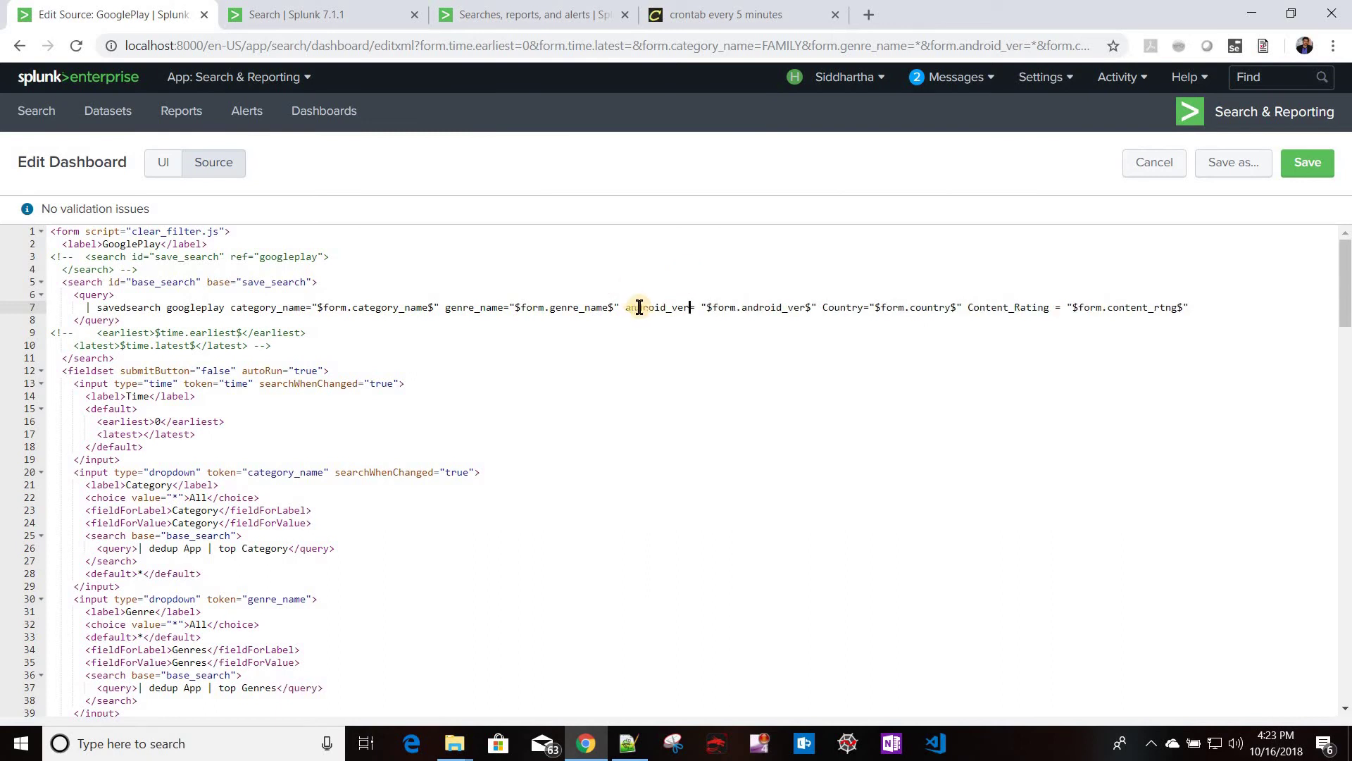
left_click(702, 307)
key("BackSpace")
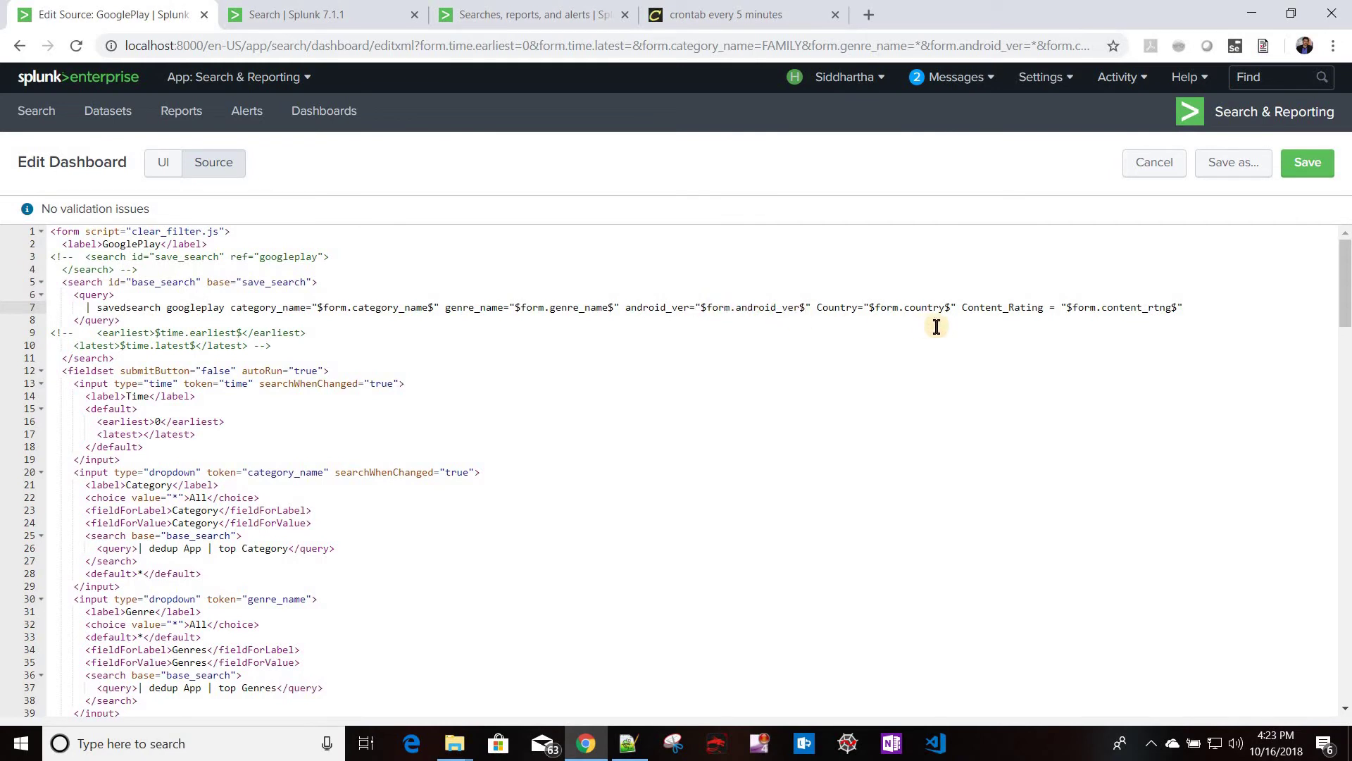
Step: Check the country token in the googleplay saved search and rename the Country argument in the base_search query to country
left_click(545, 17)
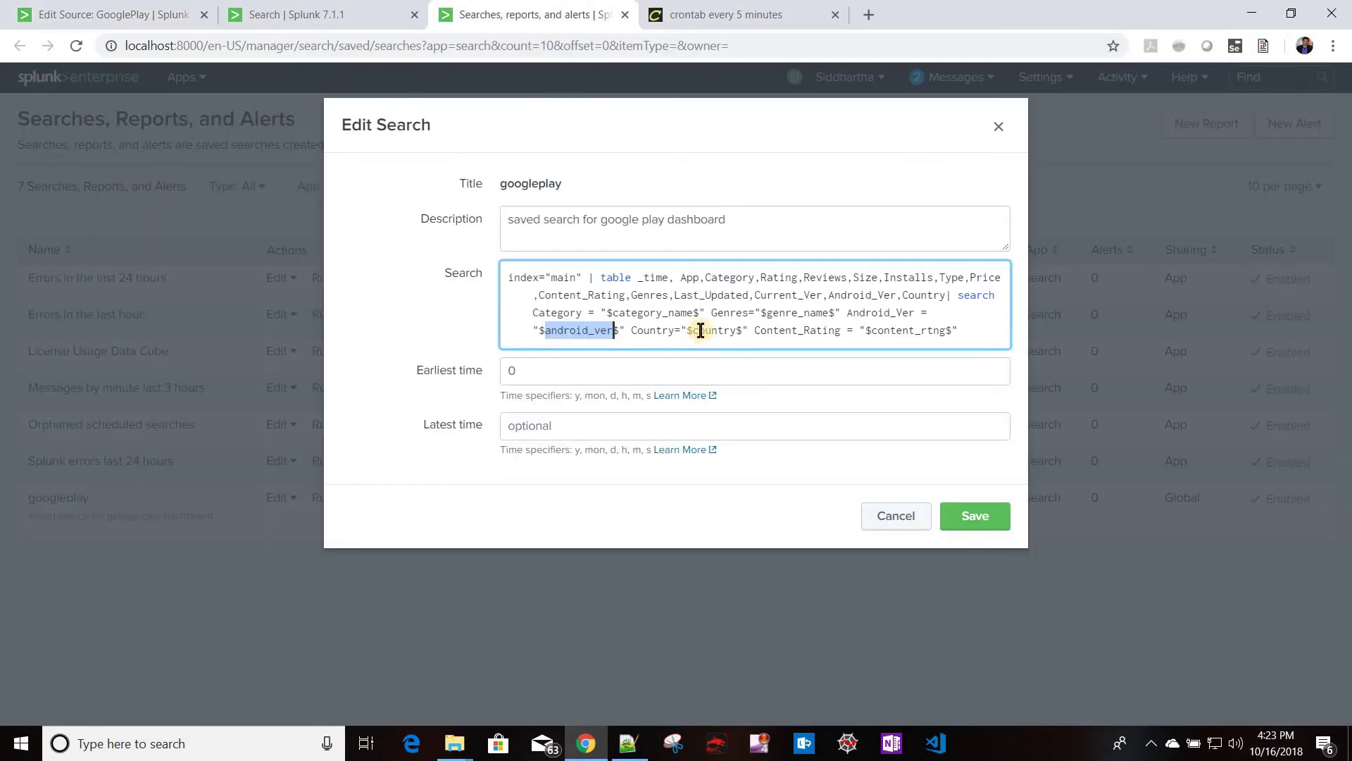
double_click(731, 331)
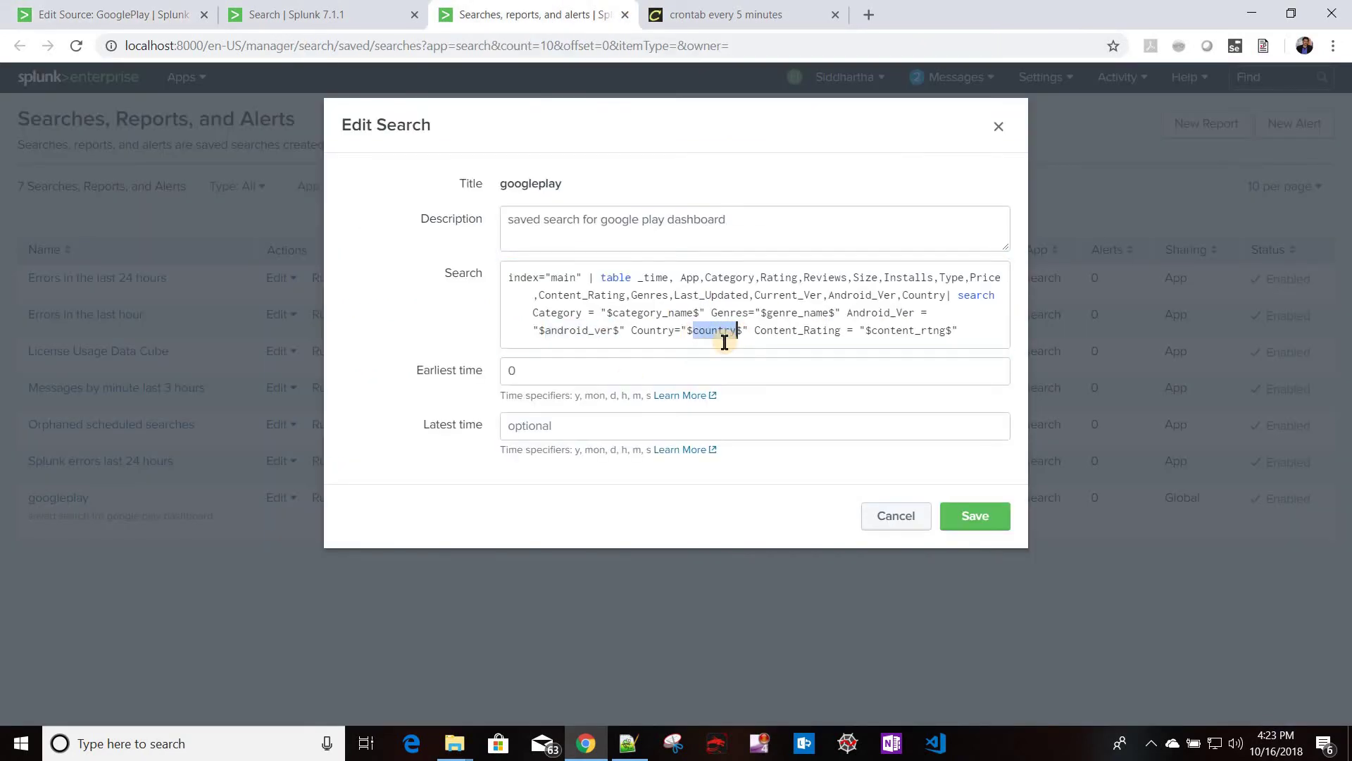
left_click(156, 18)
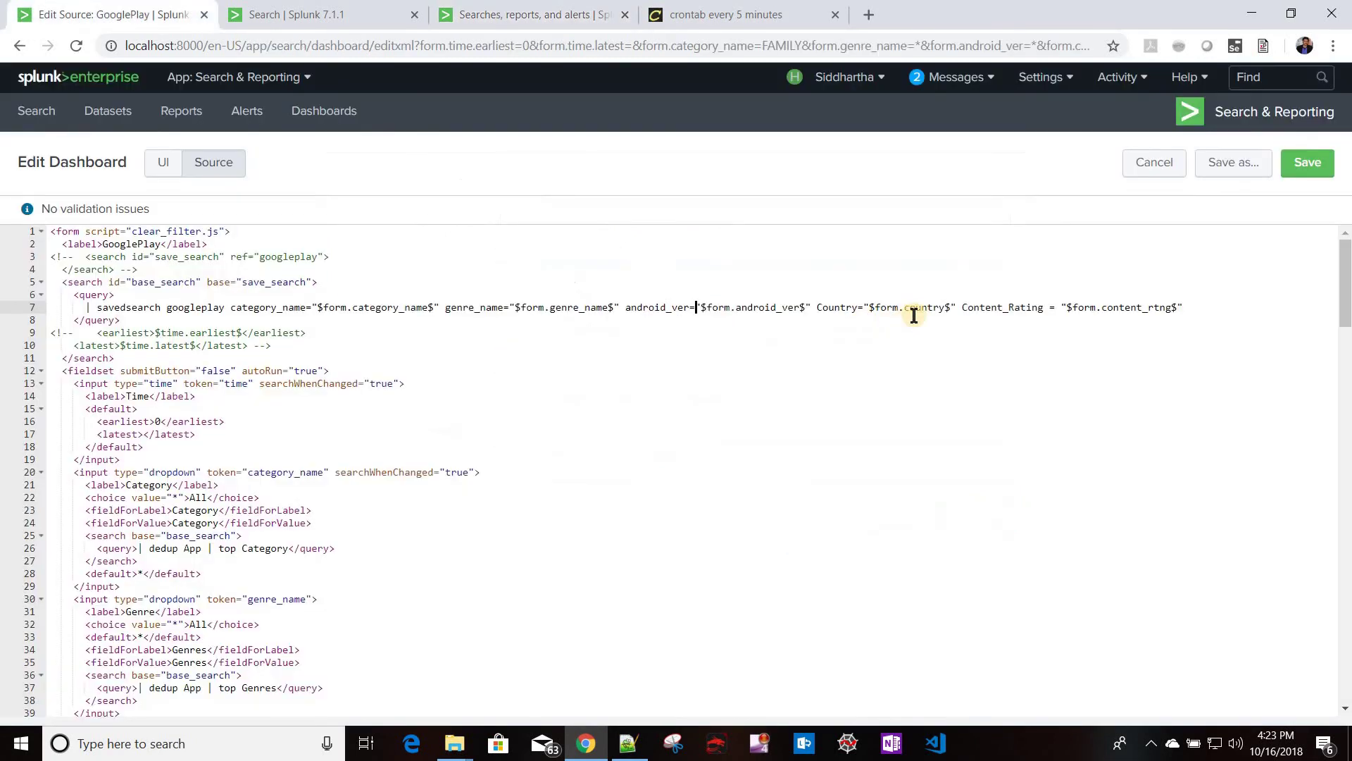
left_click(905, 307)
double_click(855, 307)
type("country")
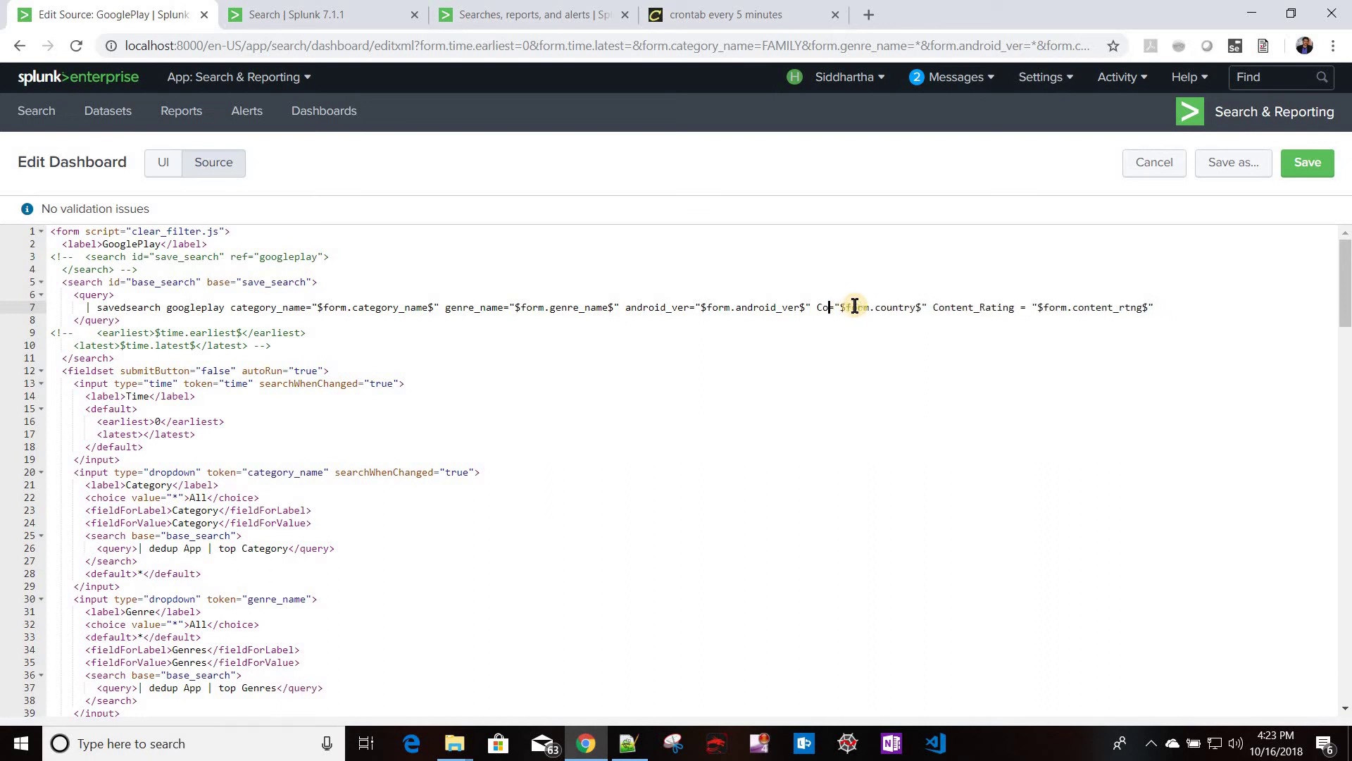
Step: Copy the content_rtng token name from the saved search over the Content_Rating argument name and remove the spaces around its equals sign
left_click(537, 16)
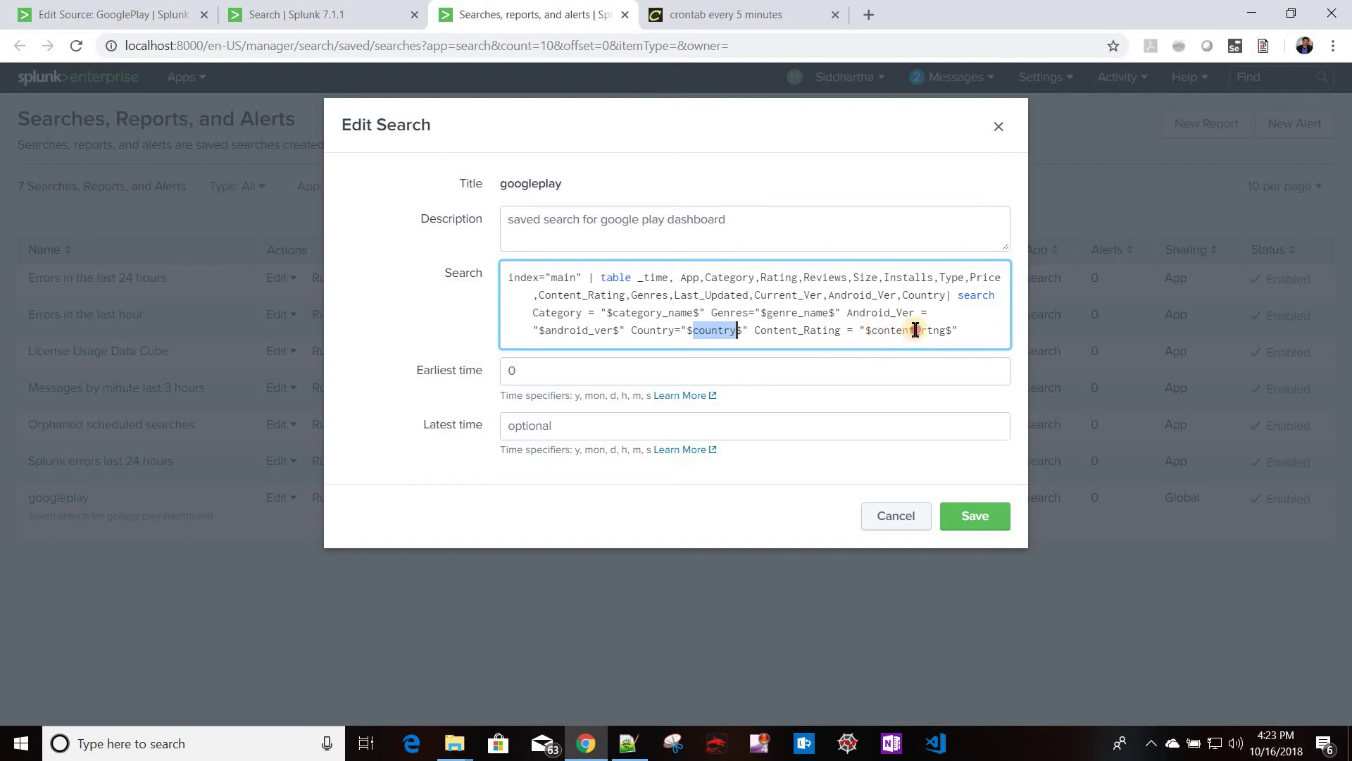
left_click_drag(915, 330, 876, 331)
left_click(873, 331)
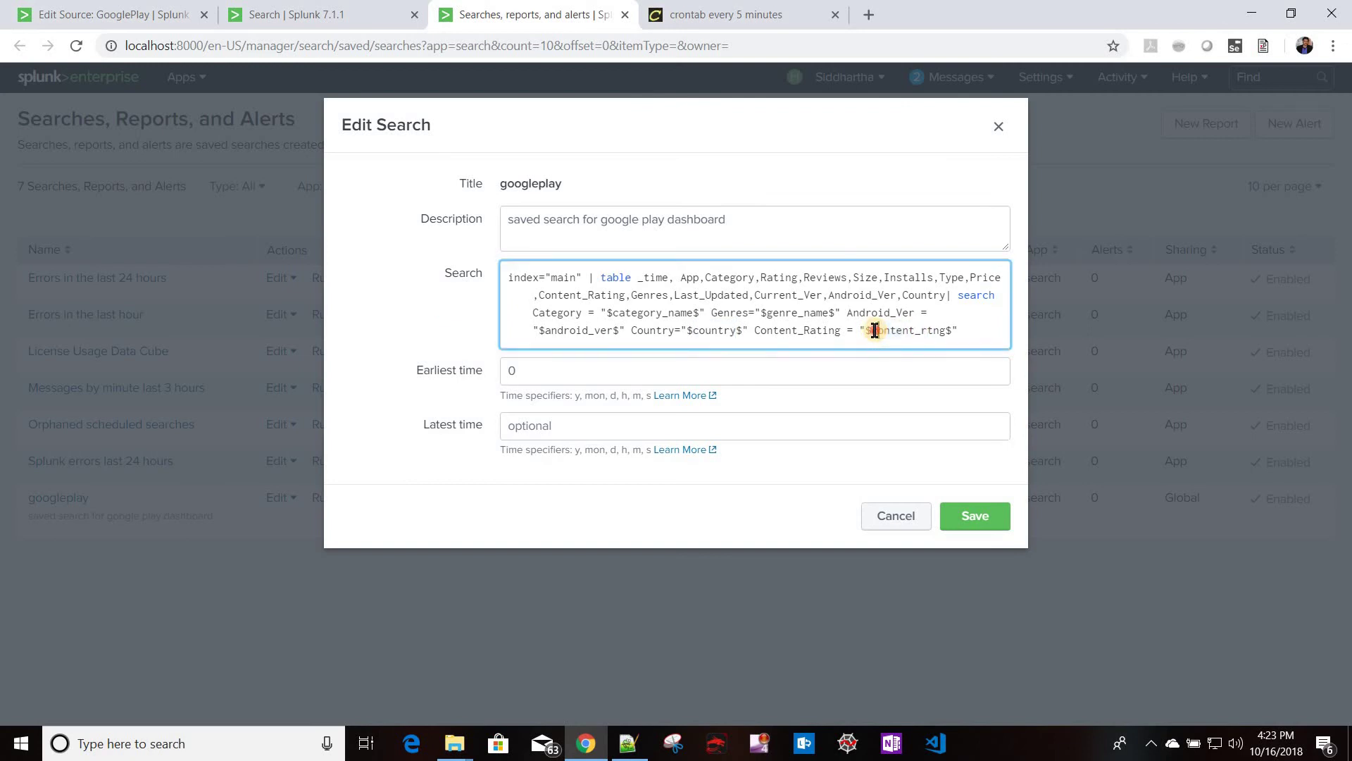
double_click(943, 331)
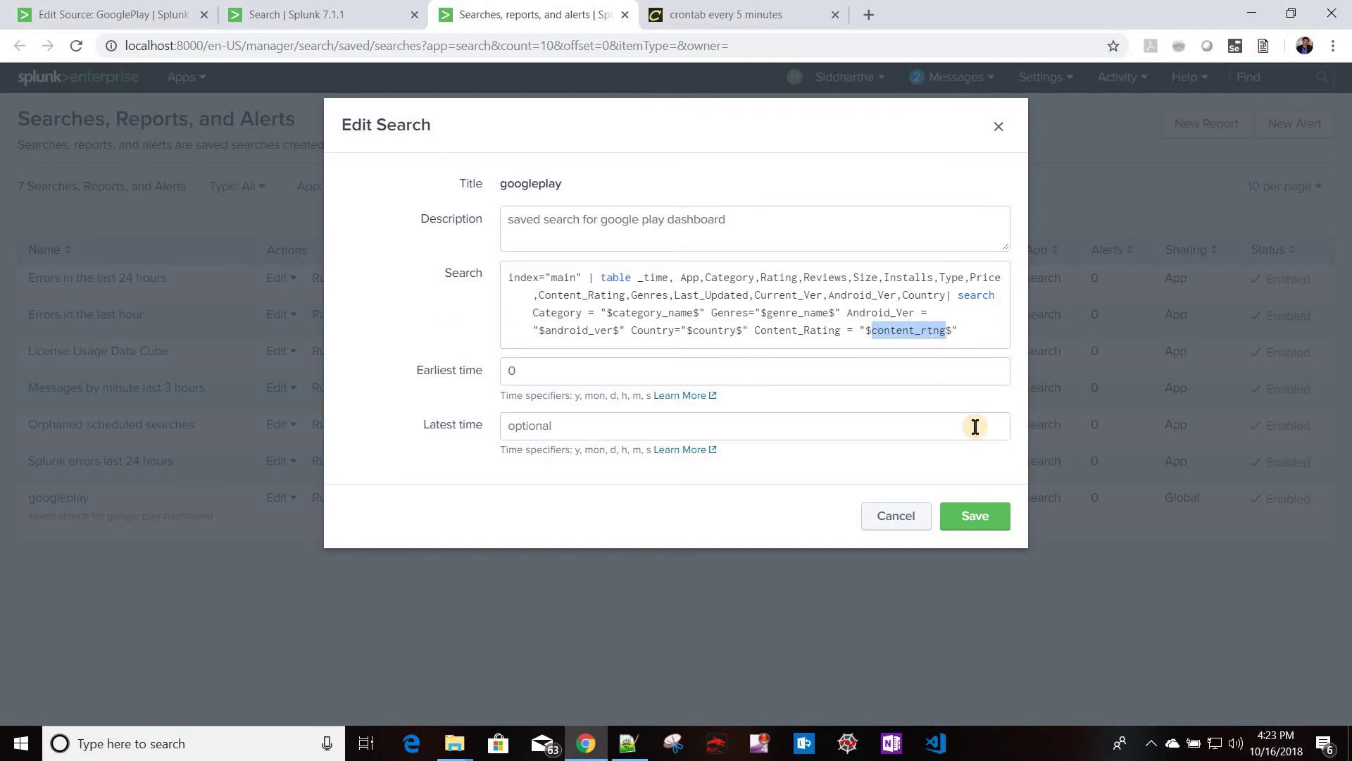
key("ctrl+c")
left_click(113, 20)
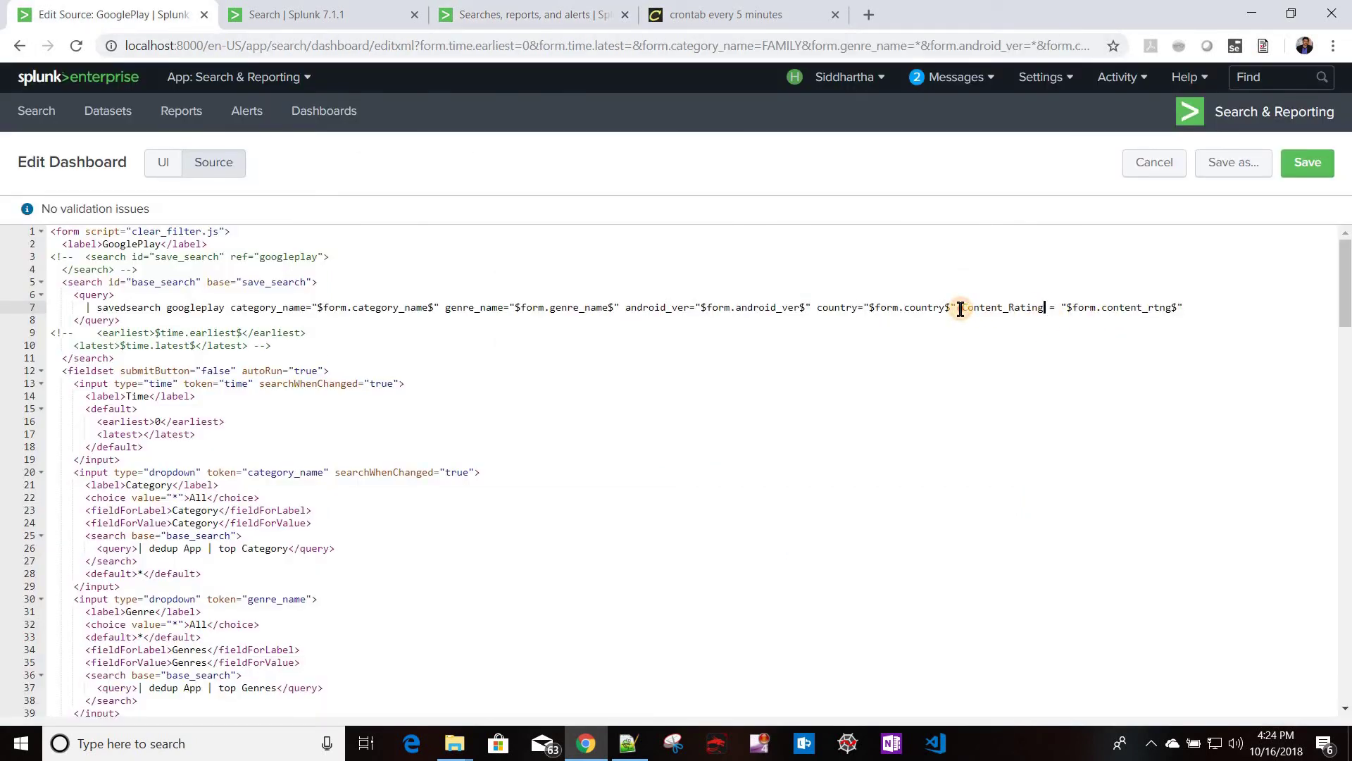
double_click(963, 308)
key("ctrl+v")
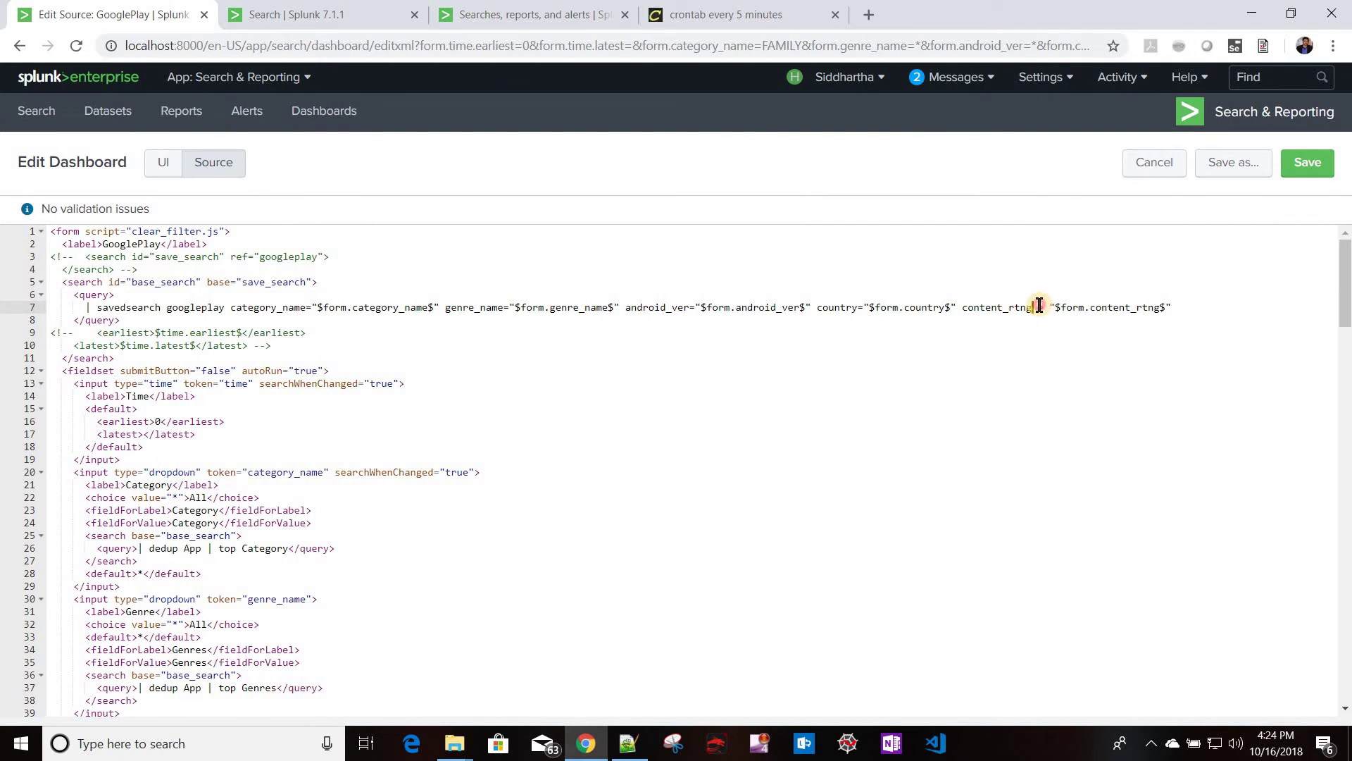
key("Delete")
key("BackSpace")
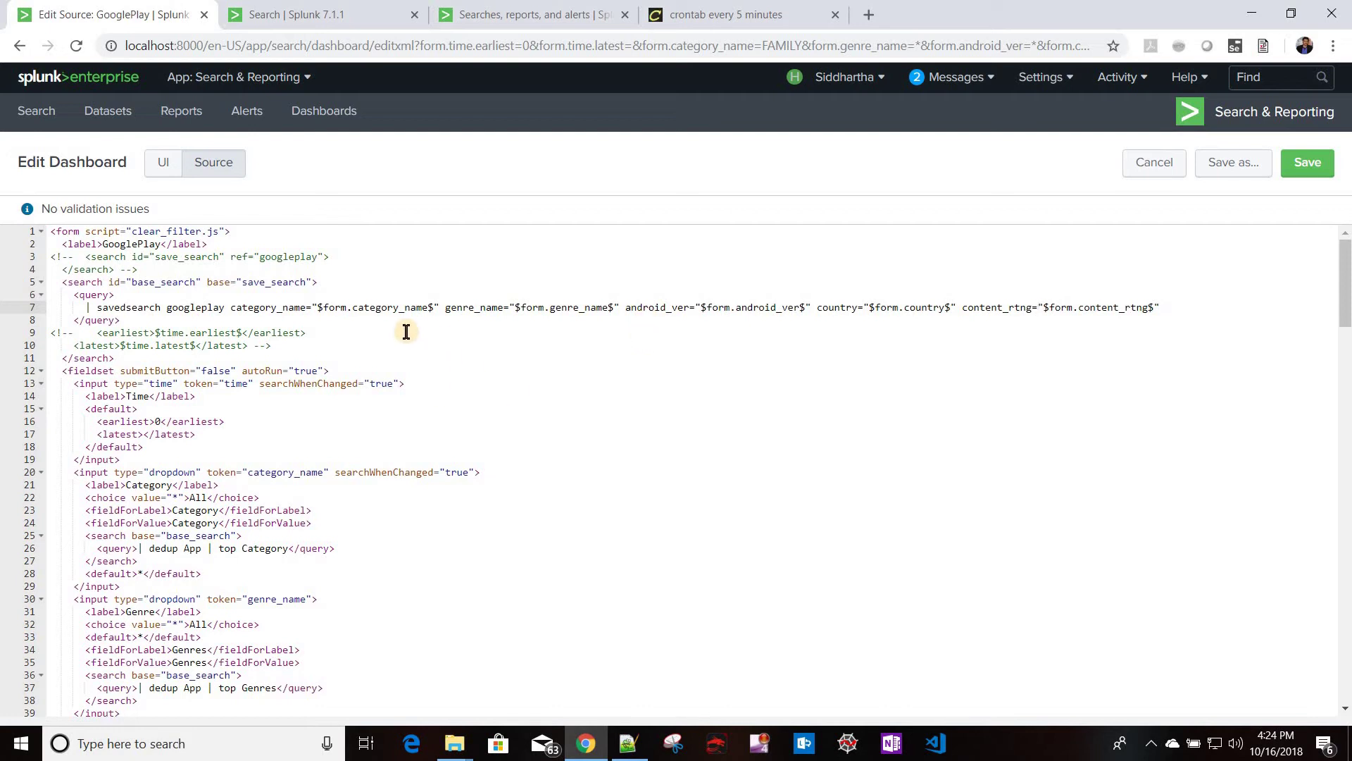
Step: Compare the category_name argument in the base_search query with the Category filter's token in the googleplay saved search
left_click_drag(73, 307, 255, 310)
left_click(256, 310)
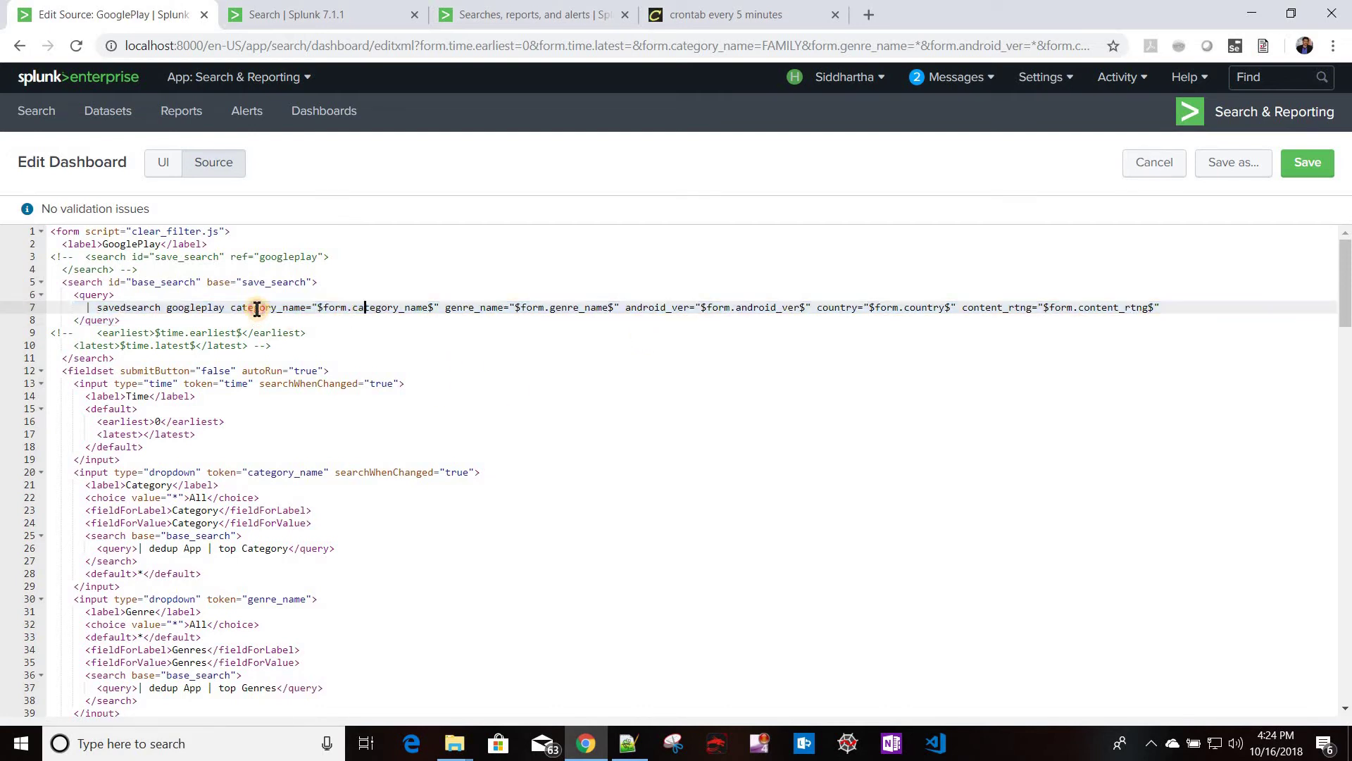
double_click(256, 310)
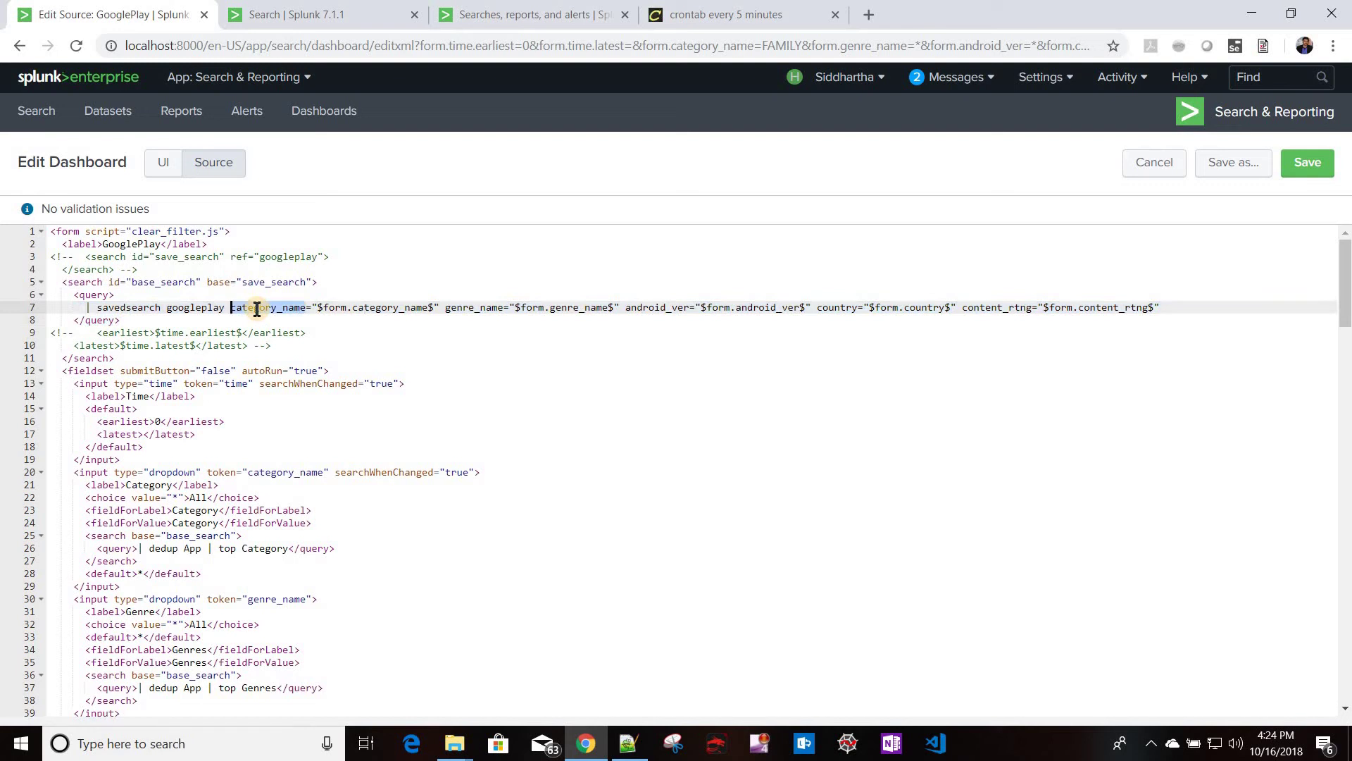
left_click(512, 17)
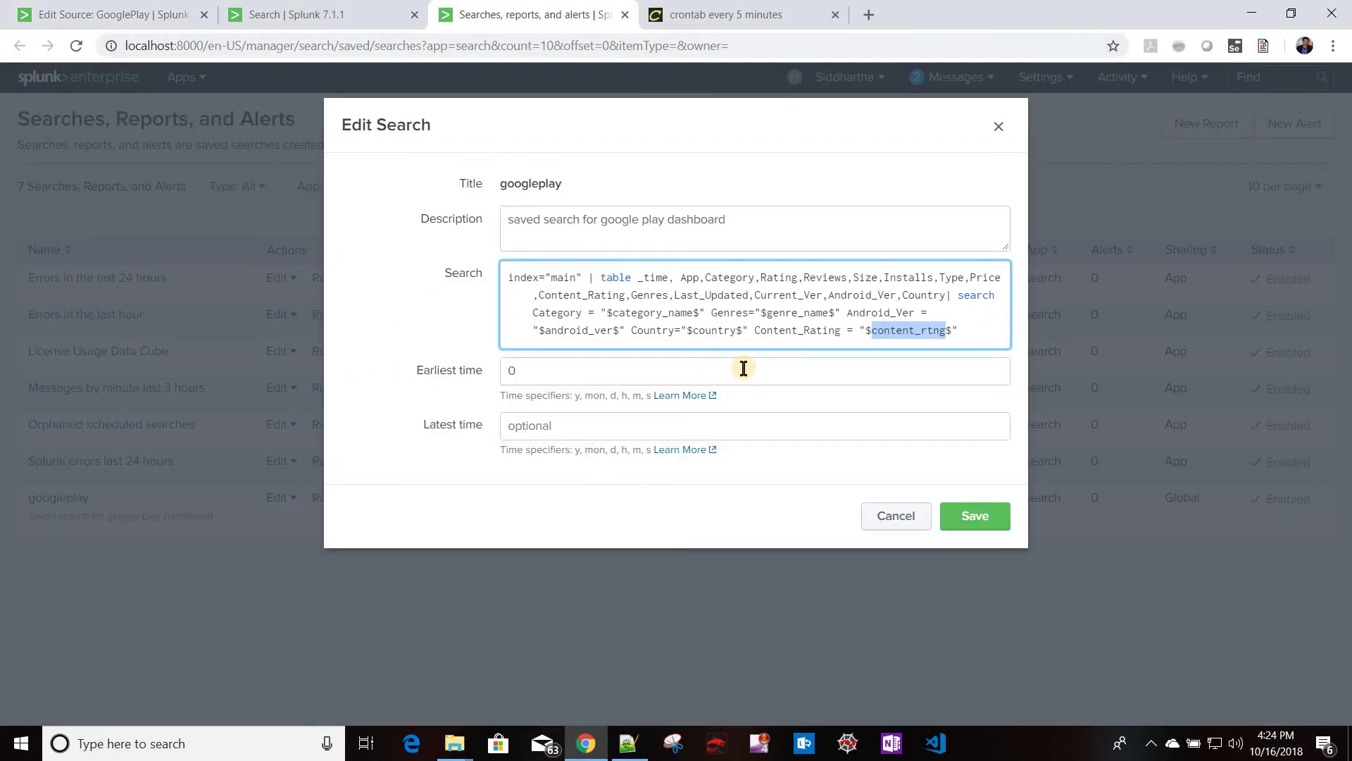
double_click(559, 314)
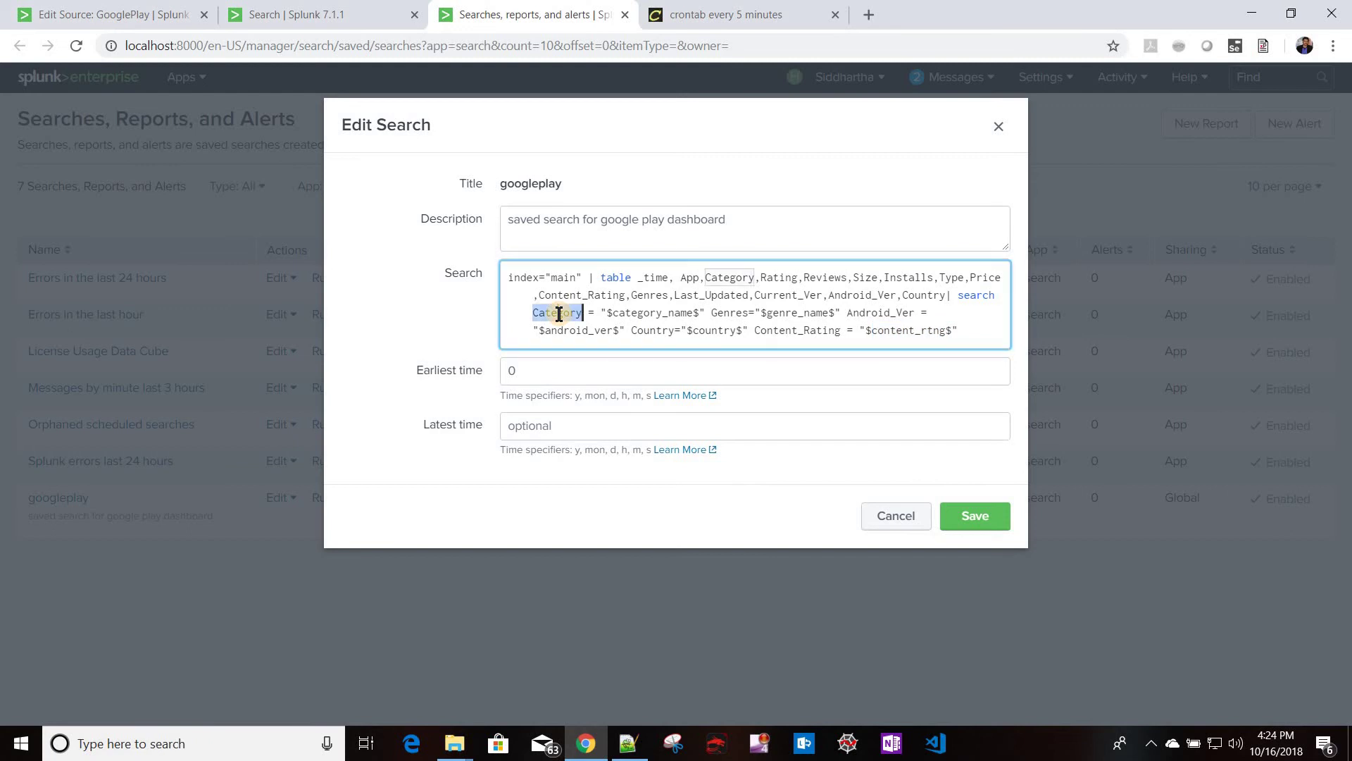
double_click(648, 312)
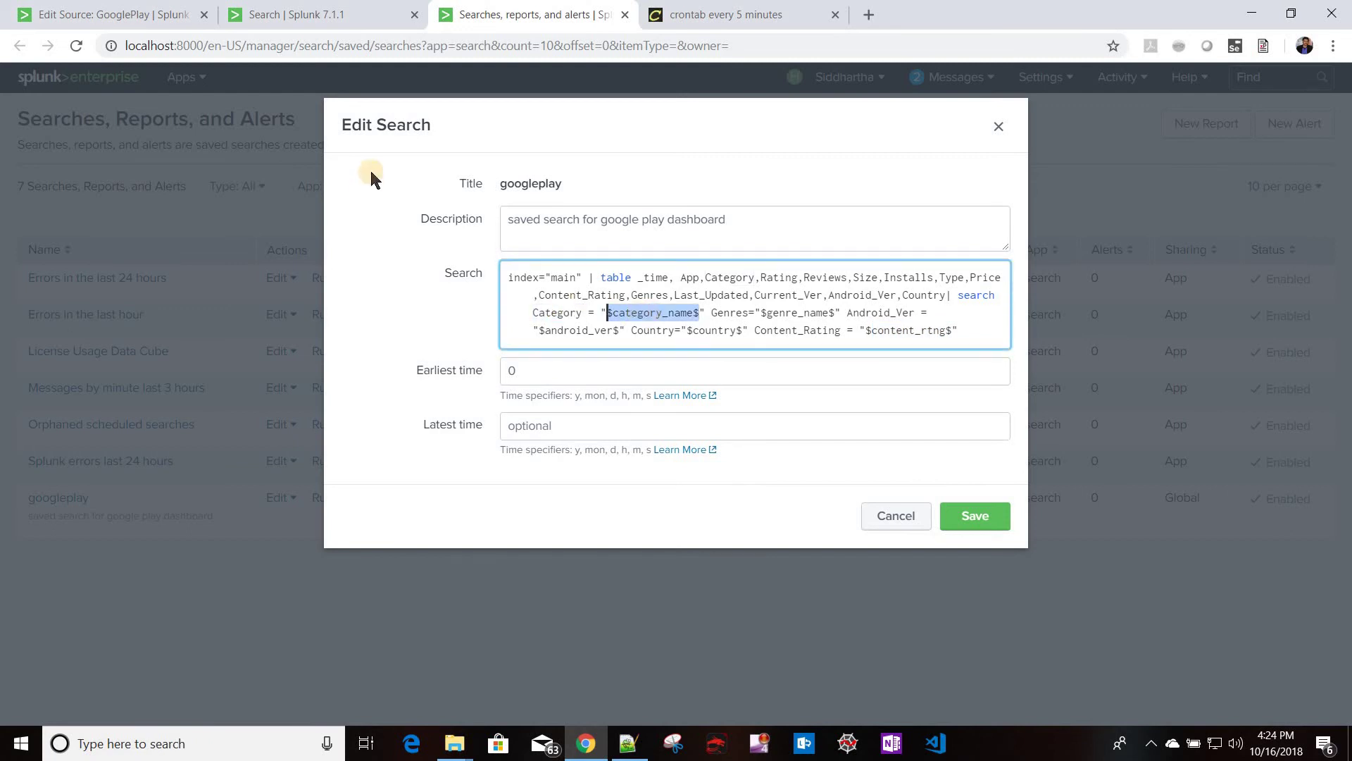
left_click(300, 15)
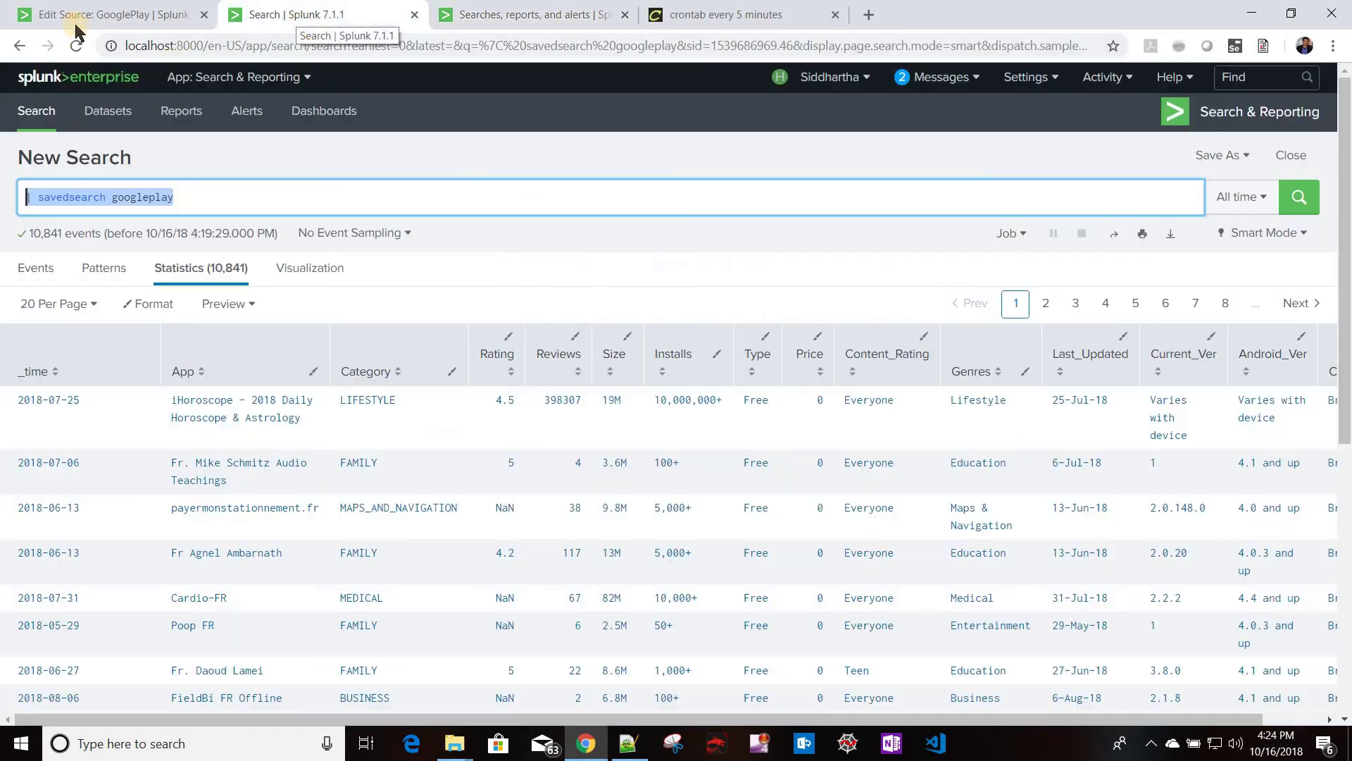
key("ctrl+shift+Tab")
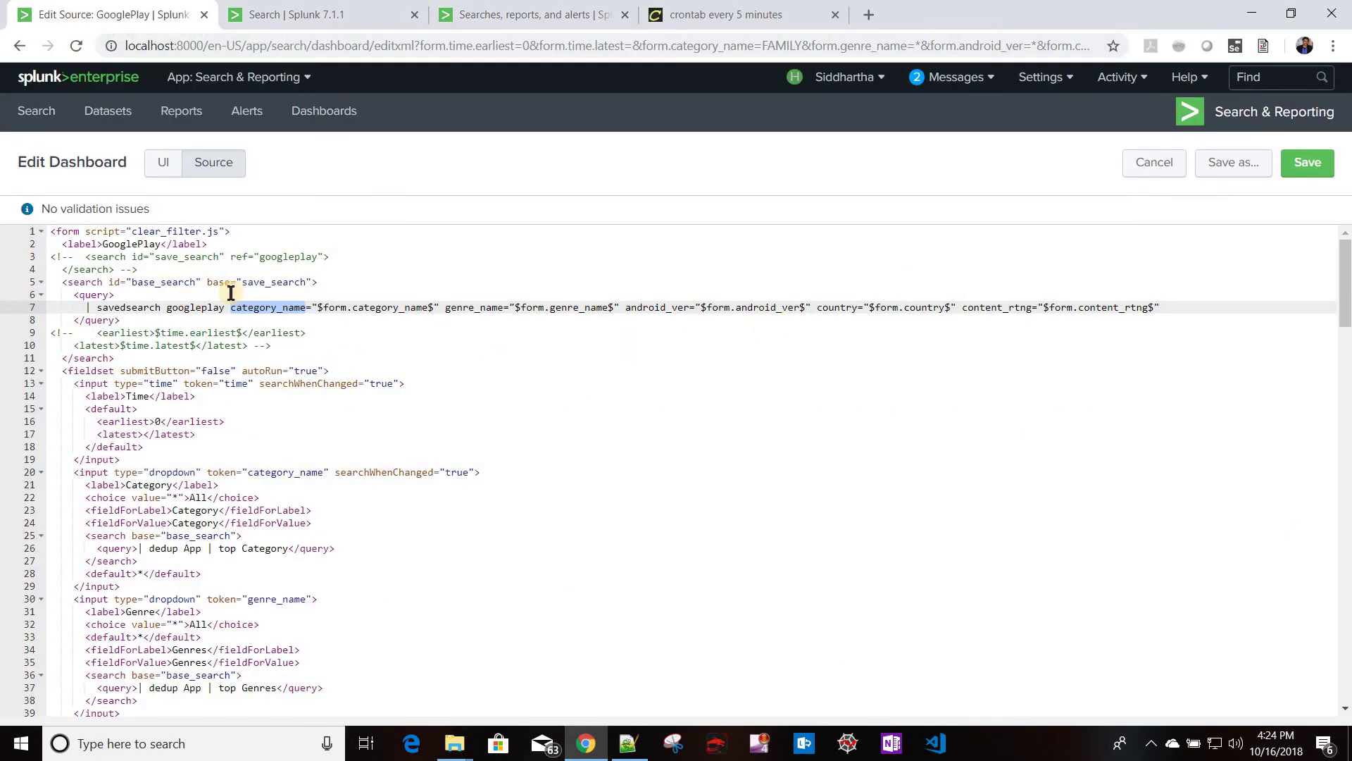
Step: Delete the base="save_search" attribute from the base_search element in the dashboard source
left_click(113, 282)
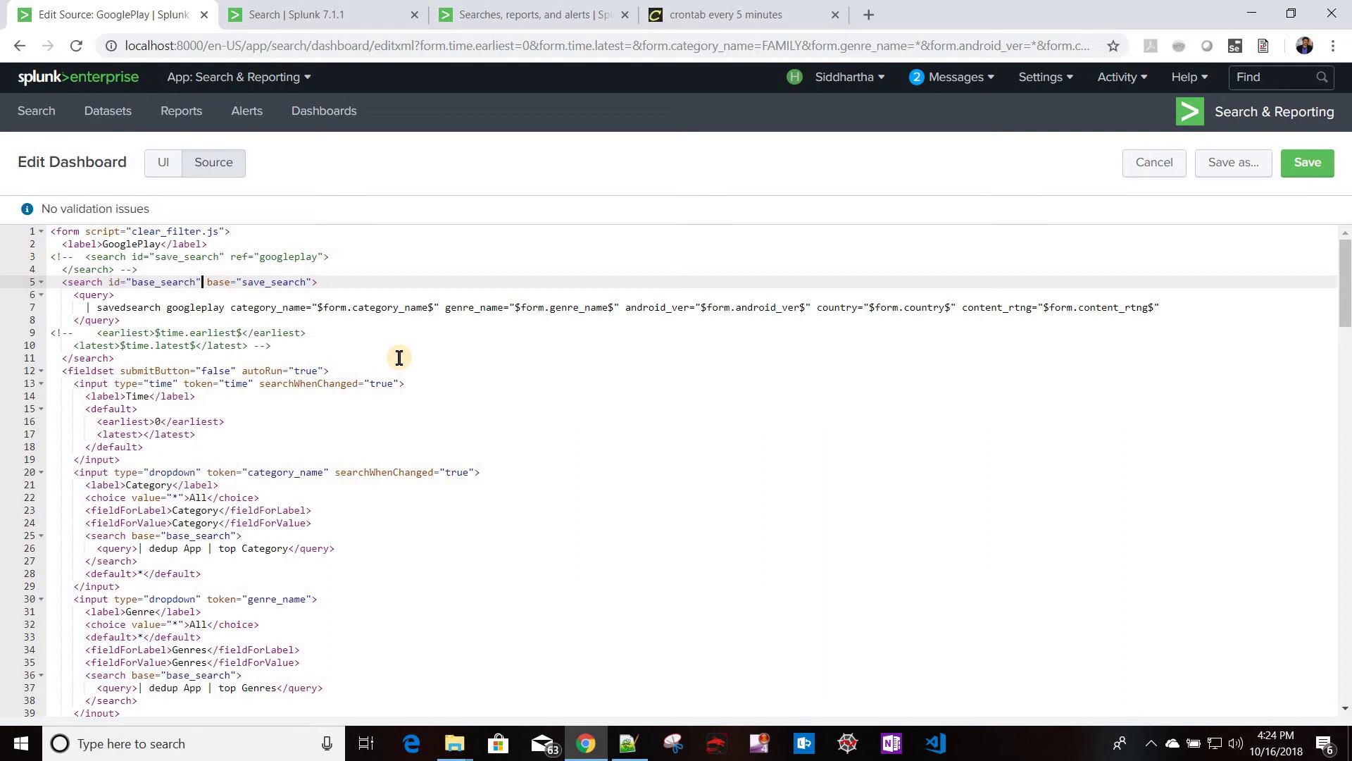
key("shift+Right")
key("shift+Right")
key("shift+Right")
key("shift+Right")
key("shift+Right")
key("shift+Right")
key("shift+Right")
key("shift+Right")
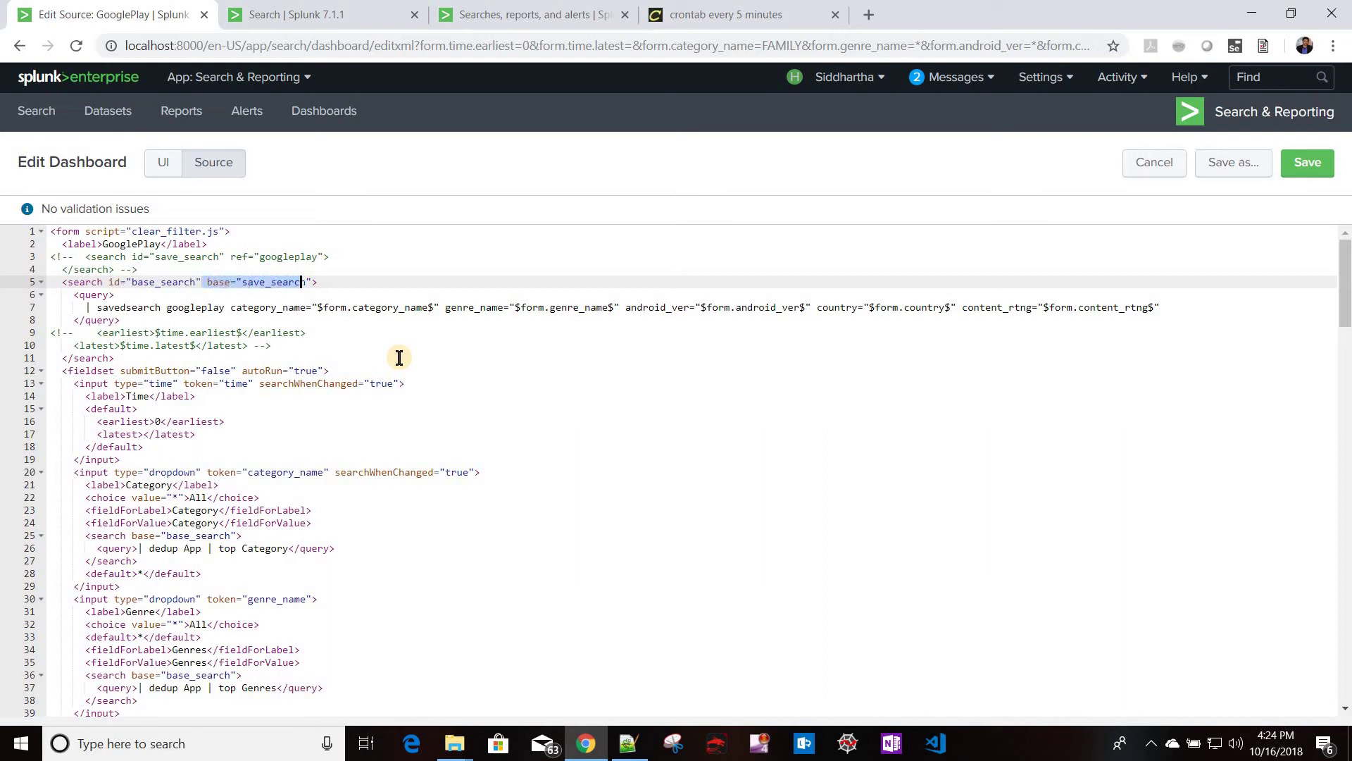
key("BackSpace")
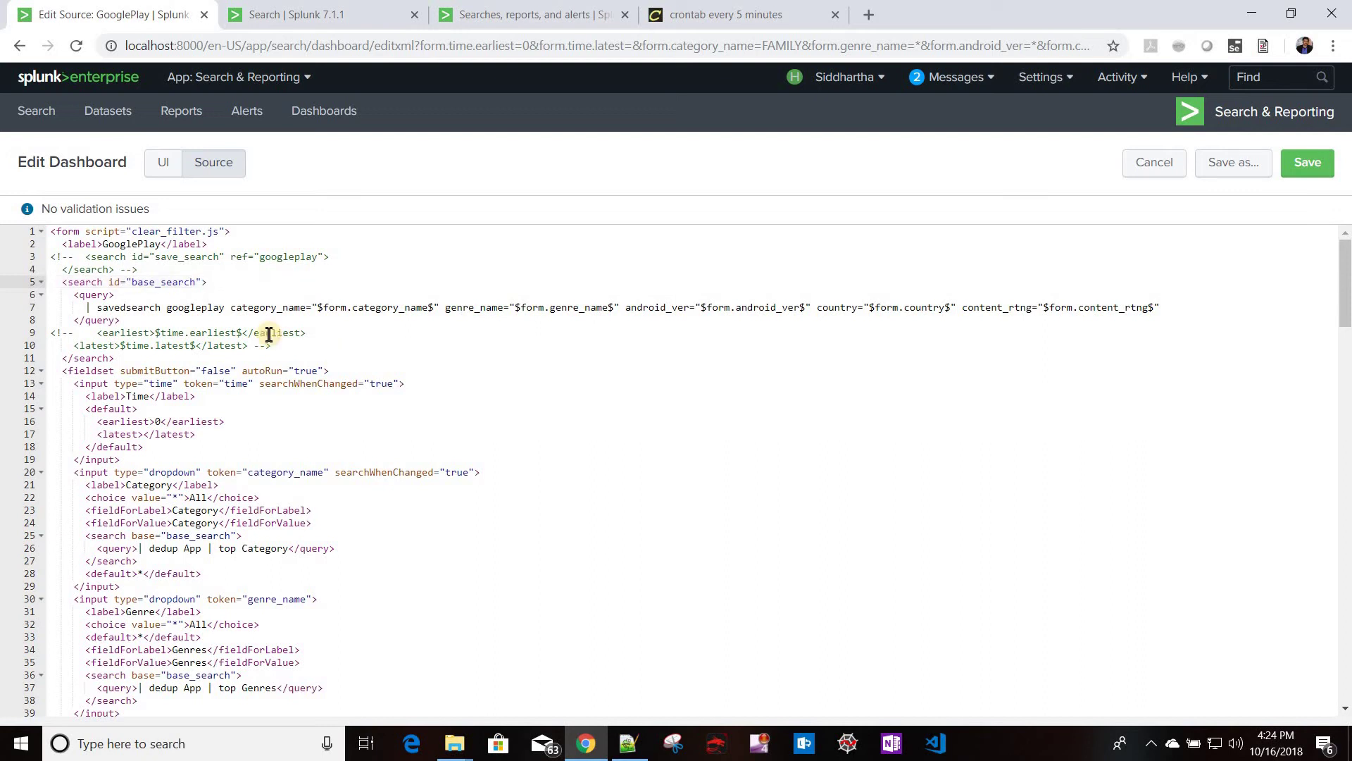
Step: Review the commented-out save_search block and the savedsearch googleplay call in the base_search query
left_click(133, 270)
left_click(51, 258, "shift")
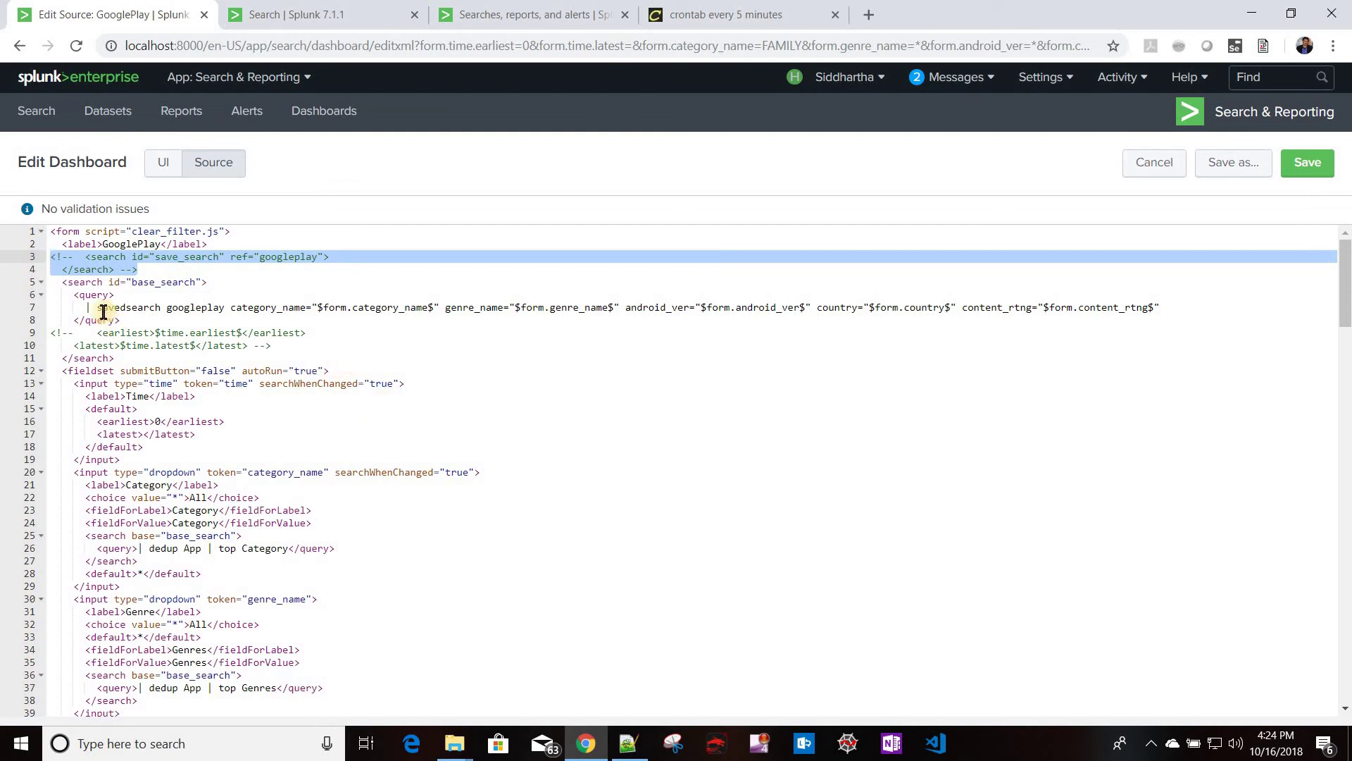
left_click_drag(83, 308, 238, 303)
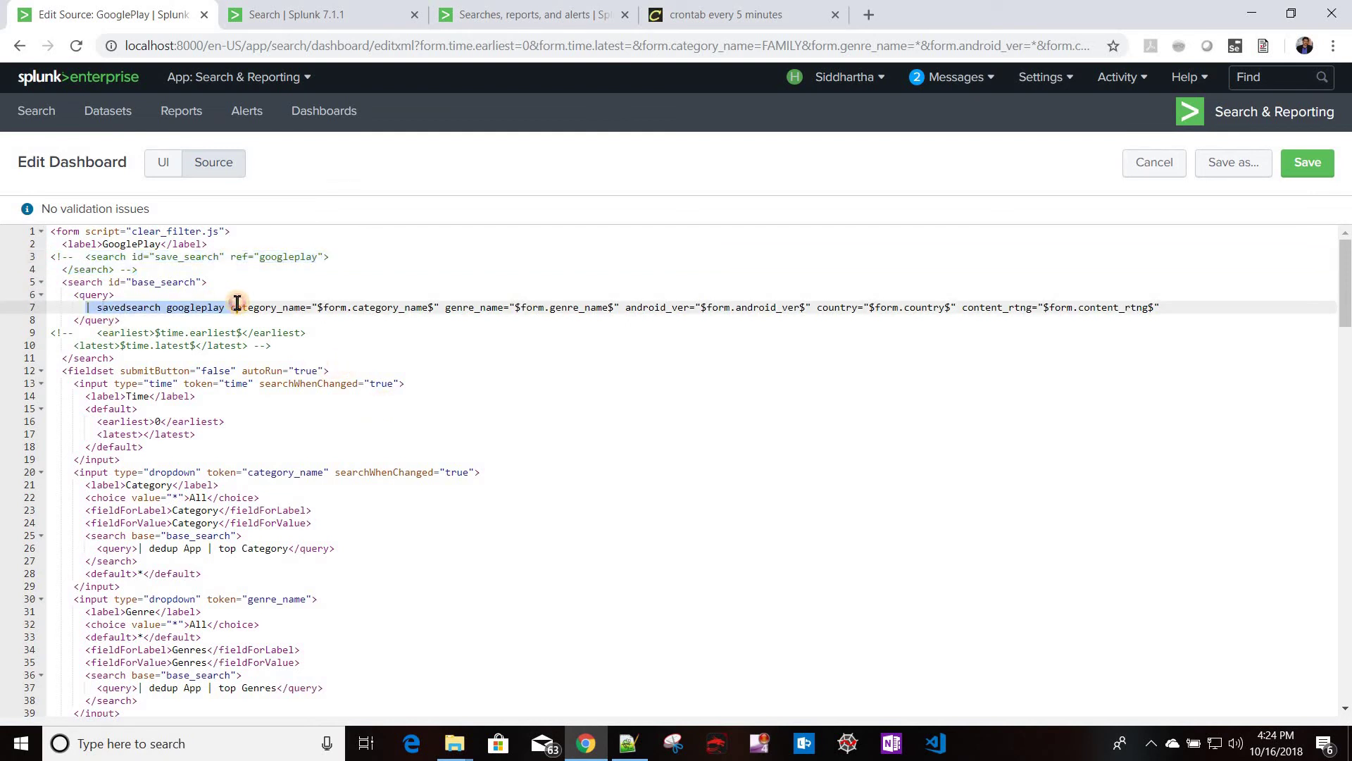
left_click(165, 281)
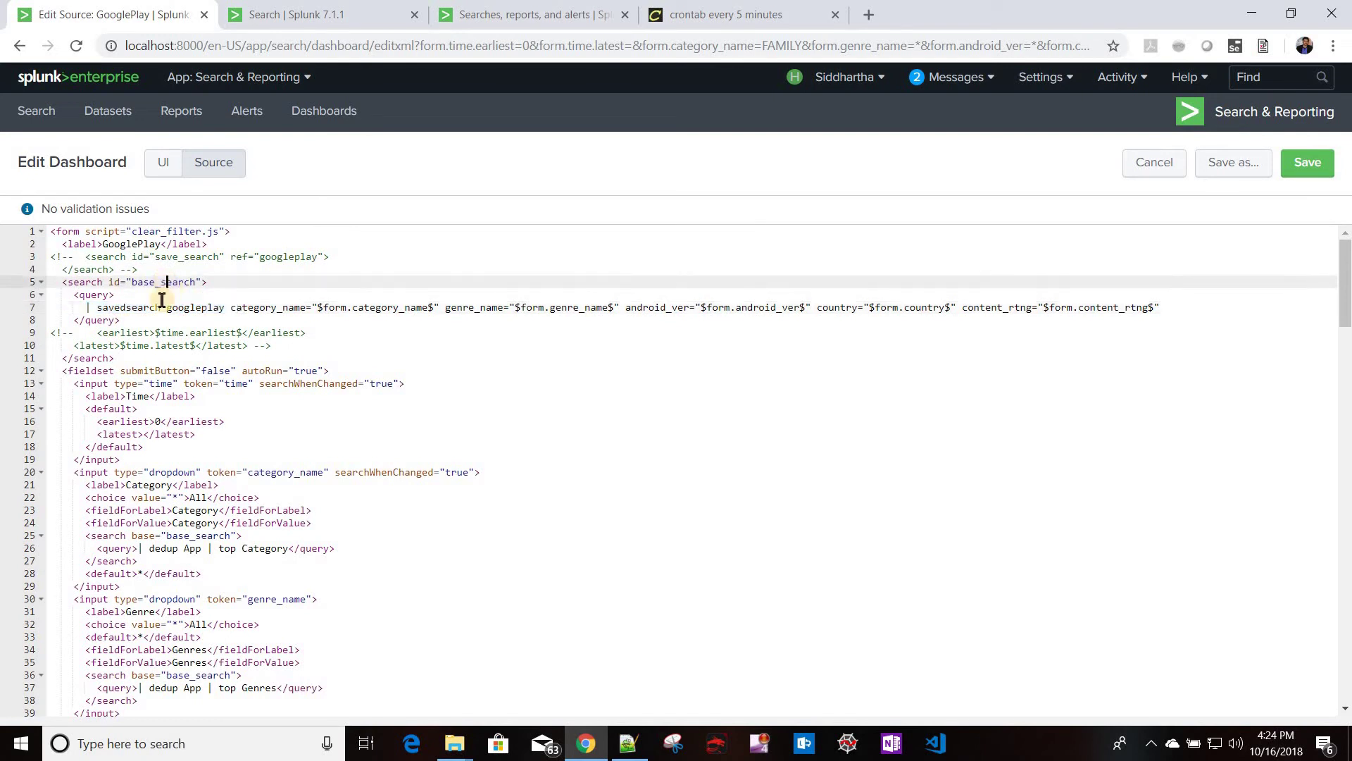
Step: Uncomment the earliest and latest time elements inside the base_search block of the dashboard source
left_click(80, 333)
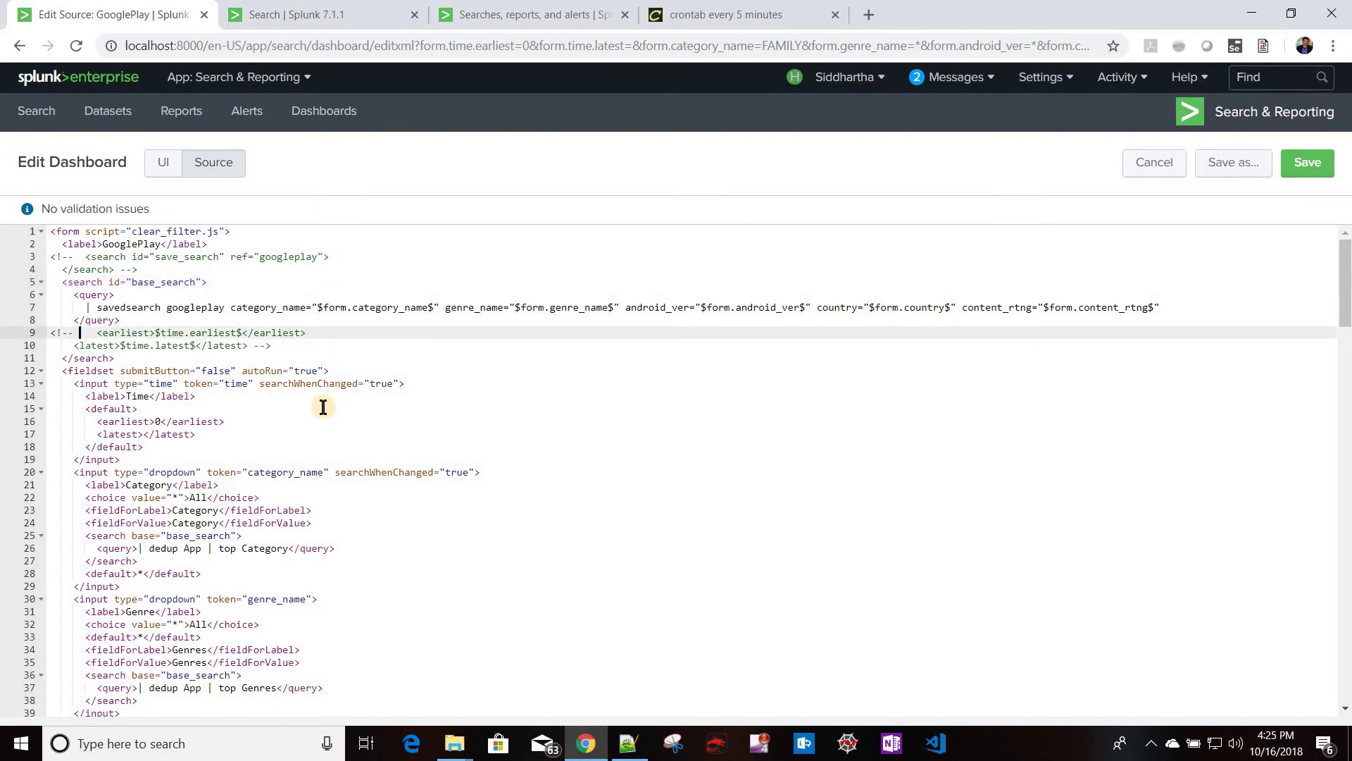
key("BackSpace")
key("BackSpace")
key("BackSpace")
key("BackSpace")
key("BackSpace")
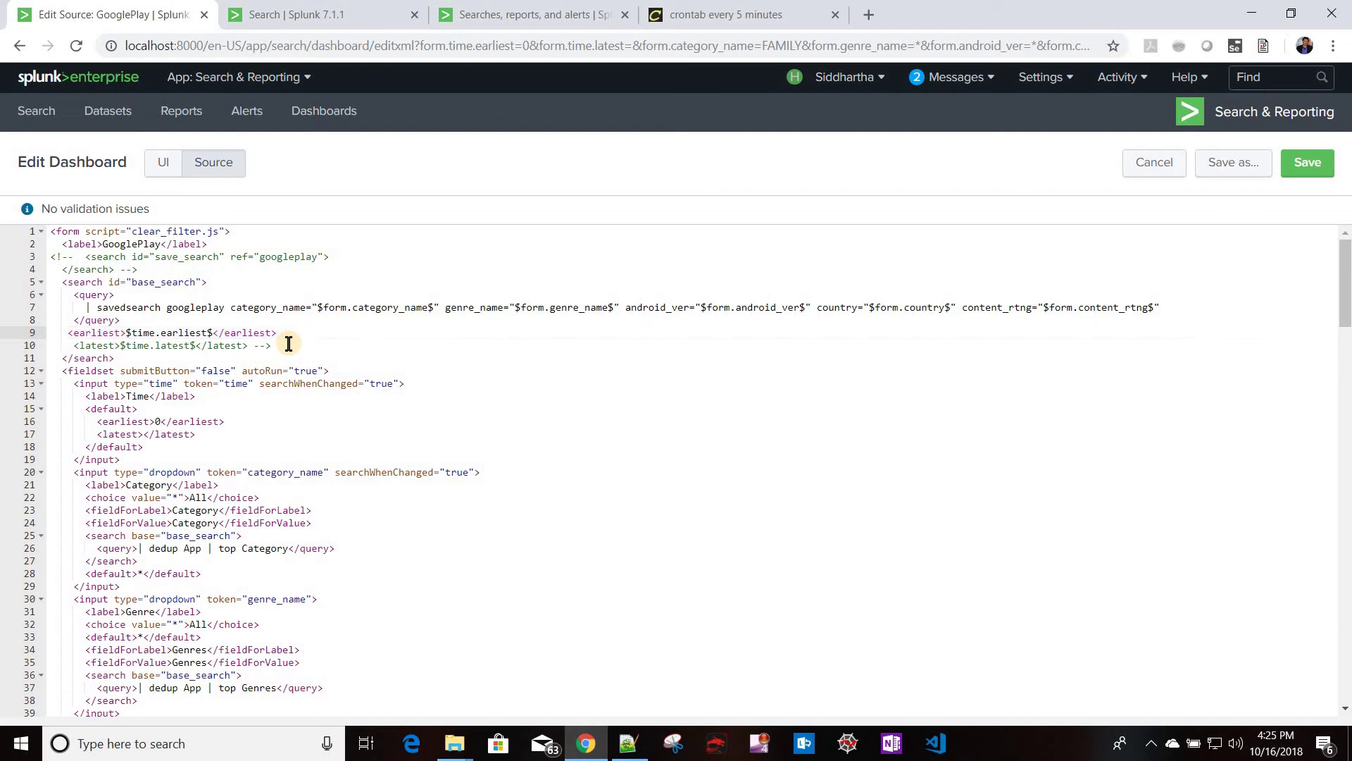
left_click(288, 343)
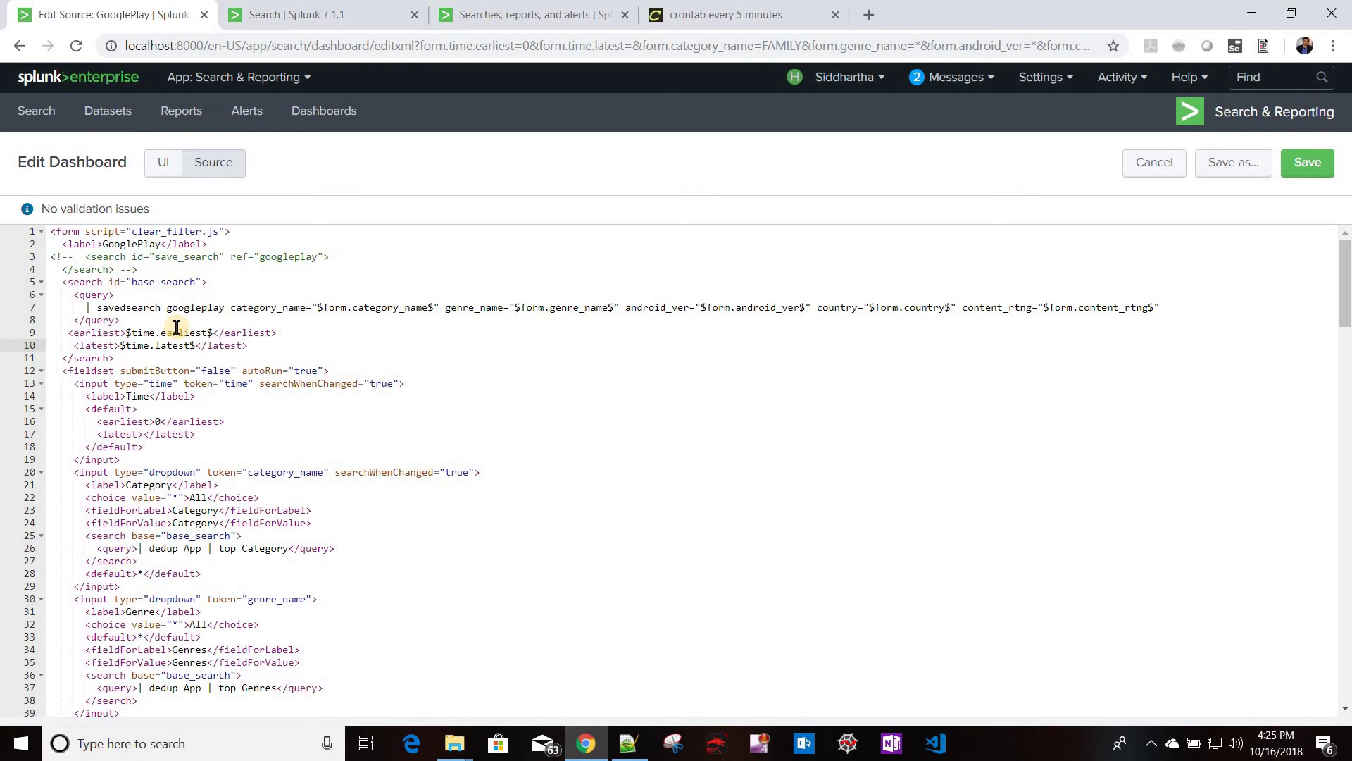
Step: Copy the savedsearch googleplay query line from base_search, and discard the dashboard source edits to reopen the GooglePlay dashboard
left_click(75, 307)
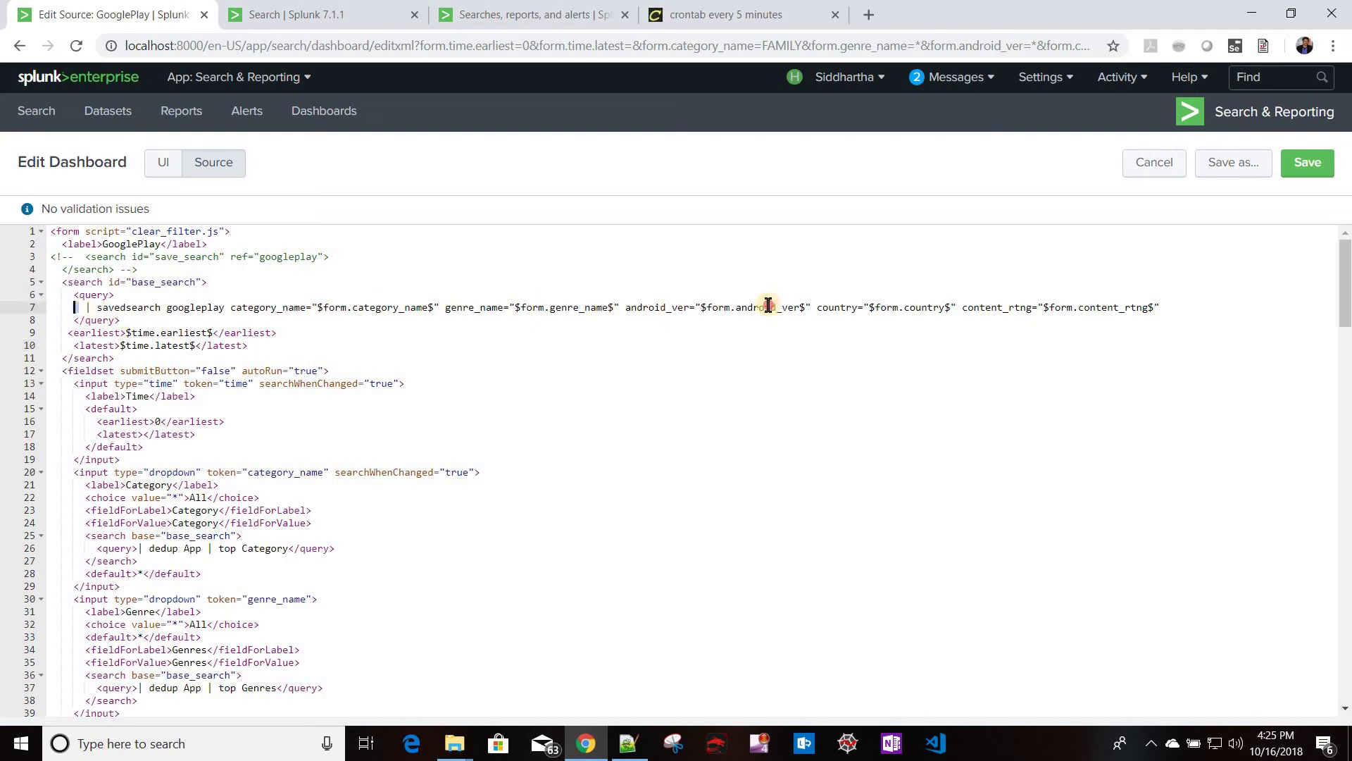
left_click_drag(768, 304, 1174, 303)
key("ctrl+c")
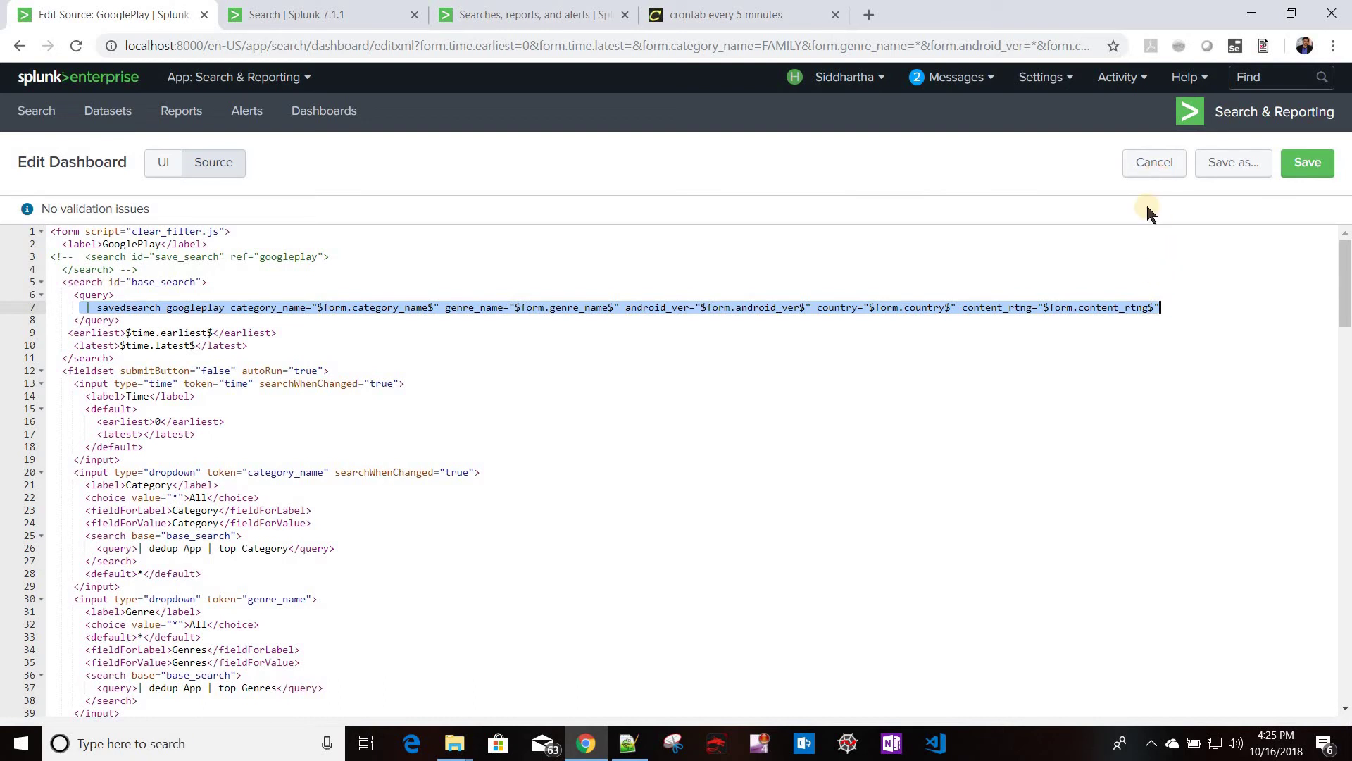
left_click(1146, 168)
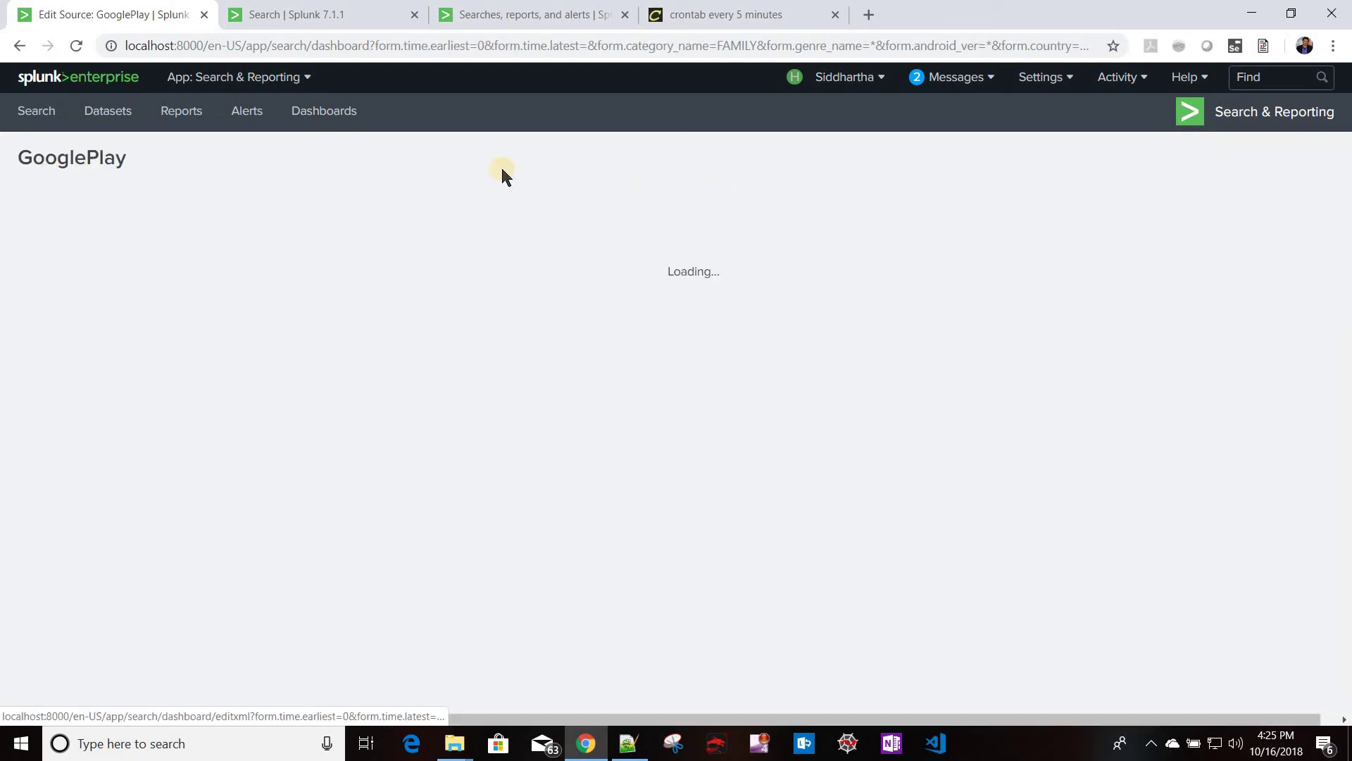
left_click(314, 127)
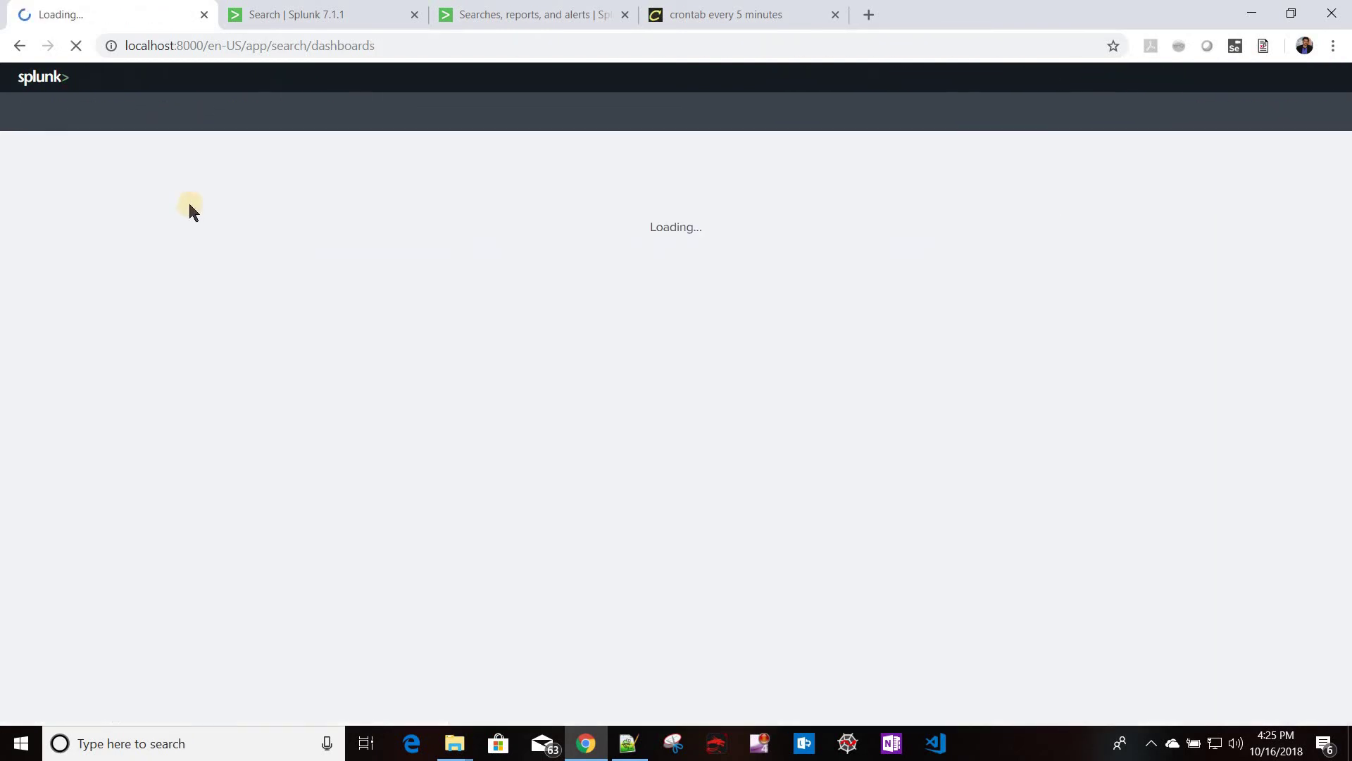
left_click(97, 287)
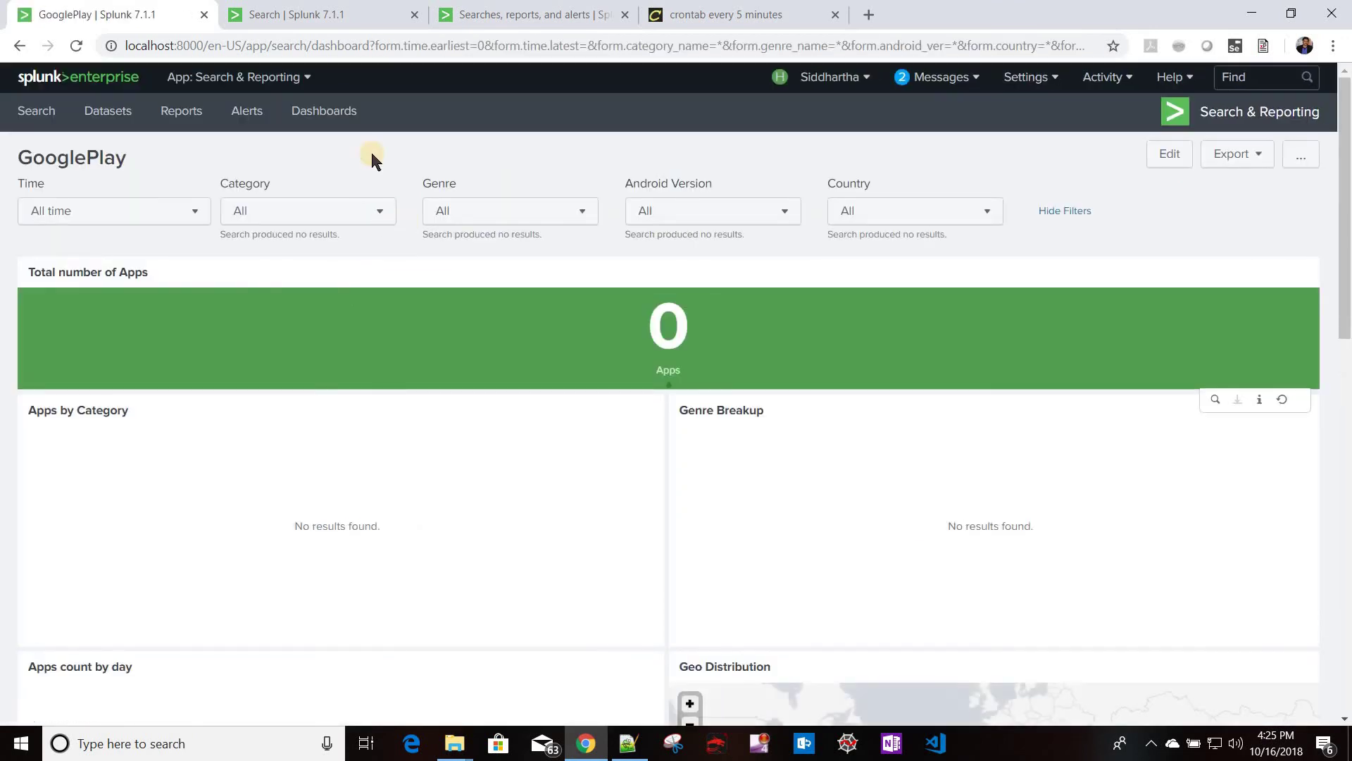
Step: Switch to Notepad++, reload and close savedsearches.conf, and paste the copied savedsearch query into the new 1 file
left_click(546, 17)
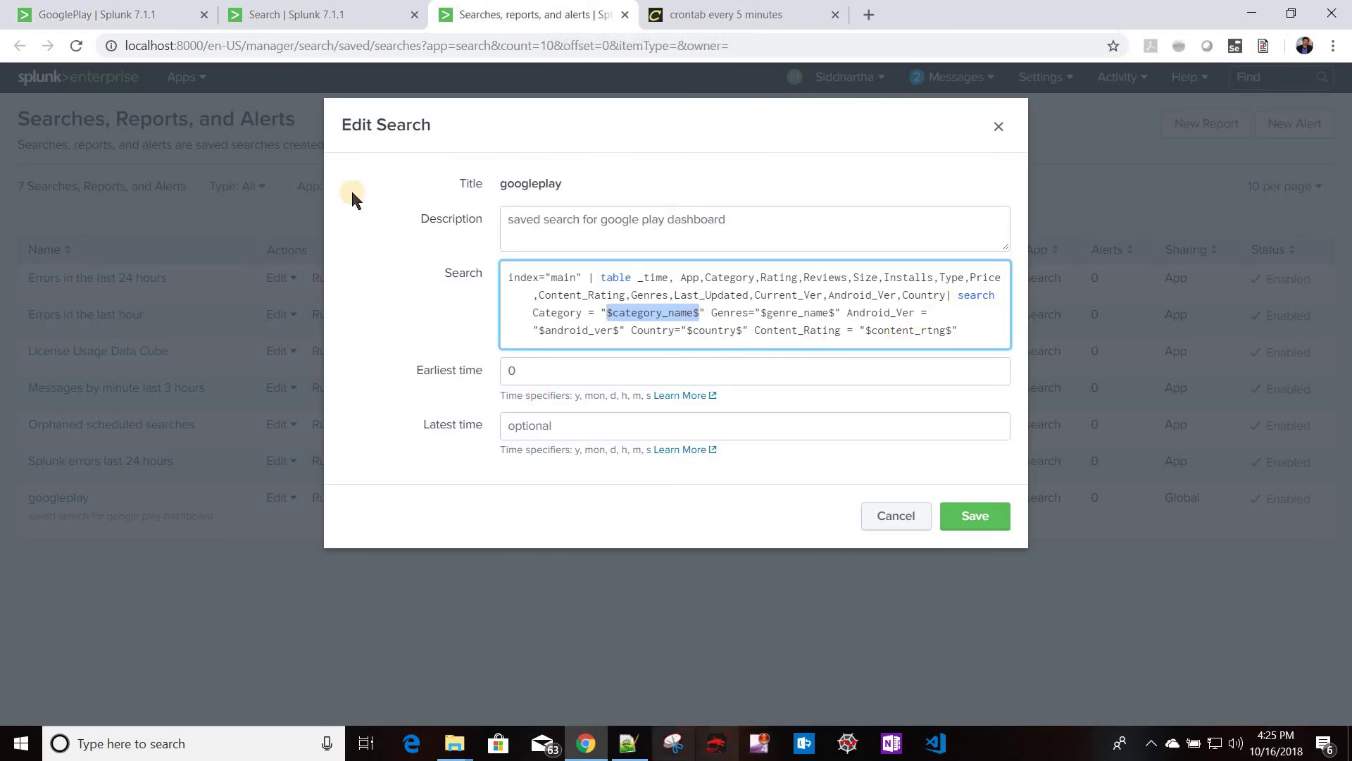
left_click(628, 743)
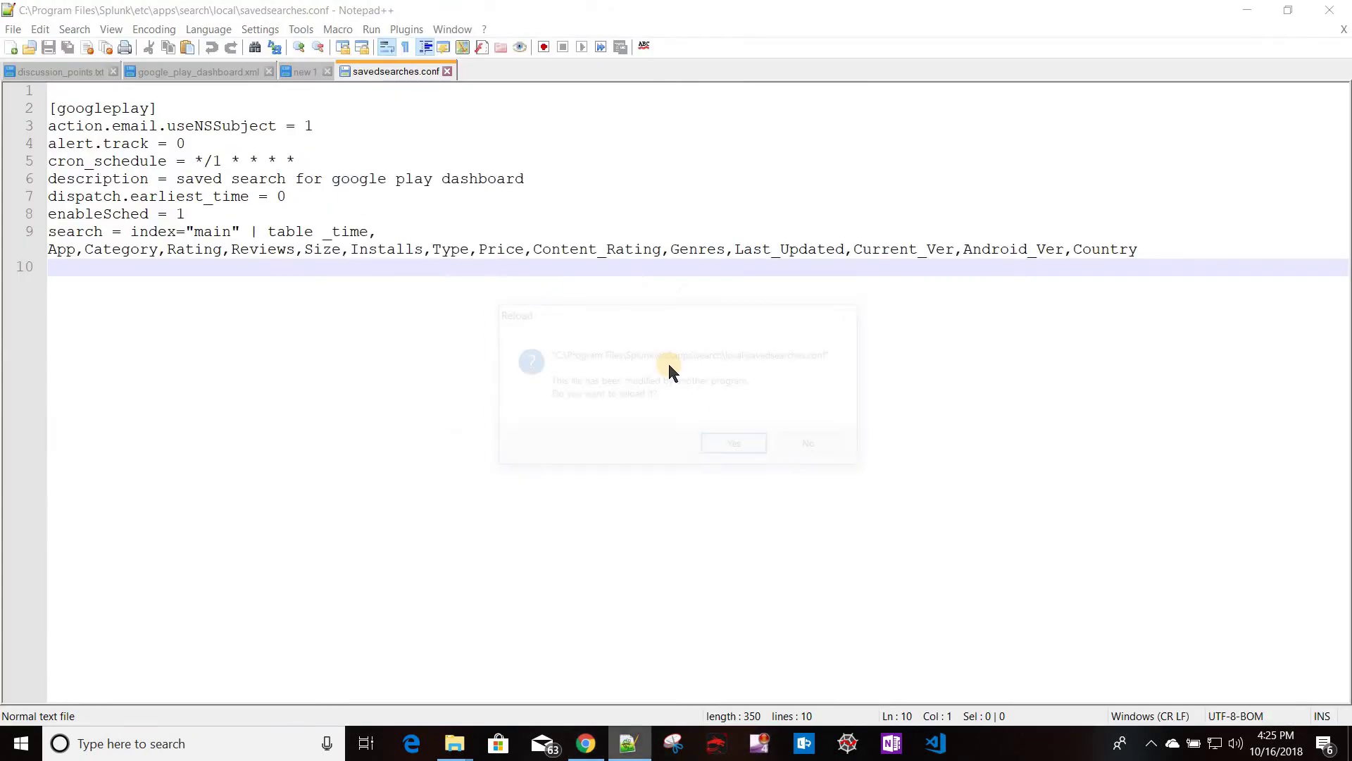
left_click(736, 450)
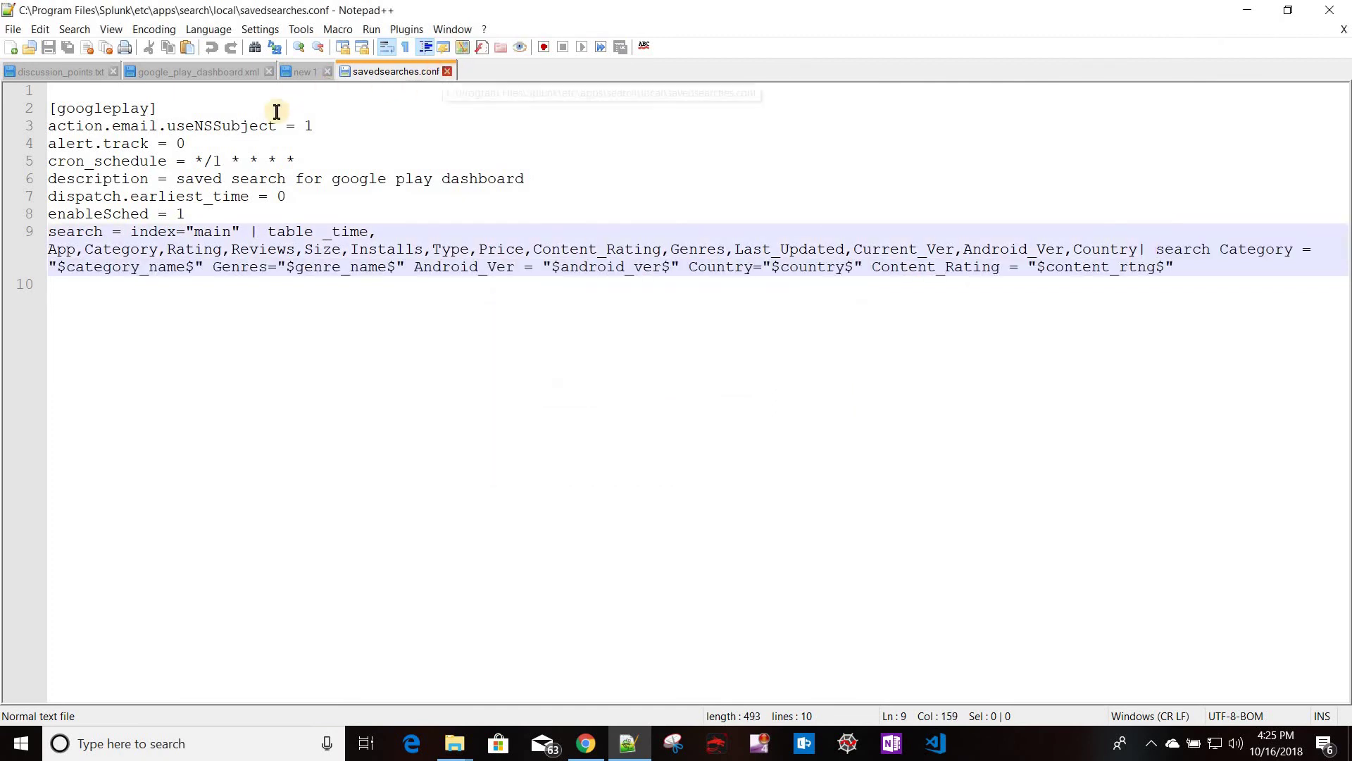
key("ctrl+w")
key("ctrl+v")
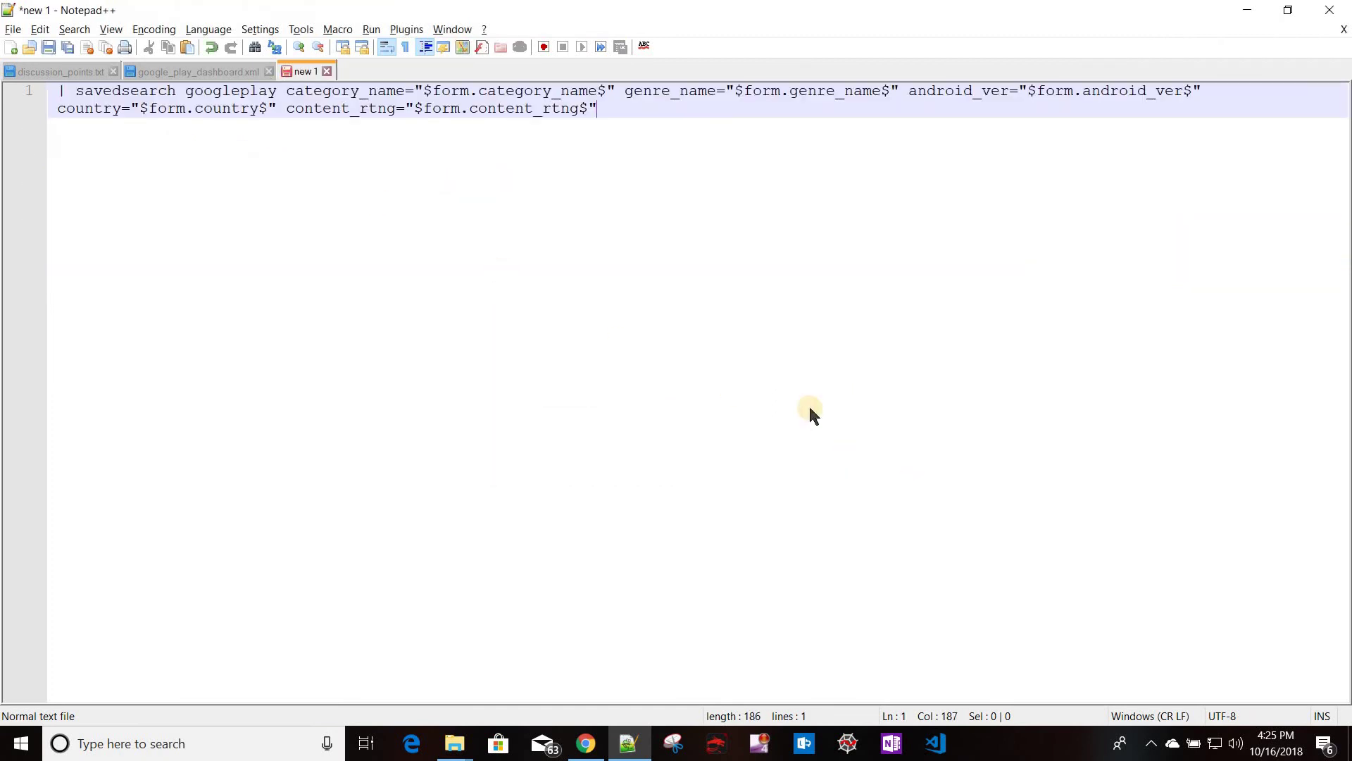
Step: Back in Splunk, copy and remove the token-based search clause after Country in the googleplay saved search, and save it
key("alt+Tab")
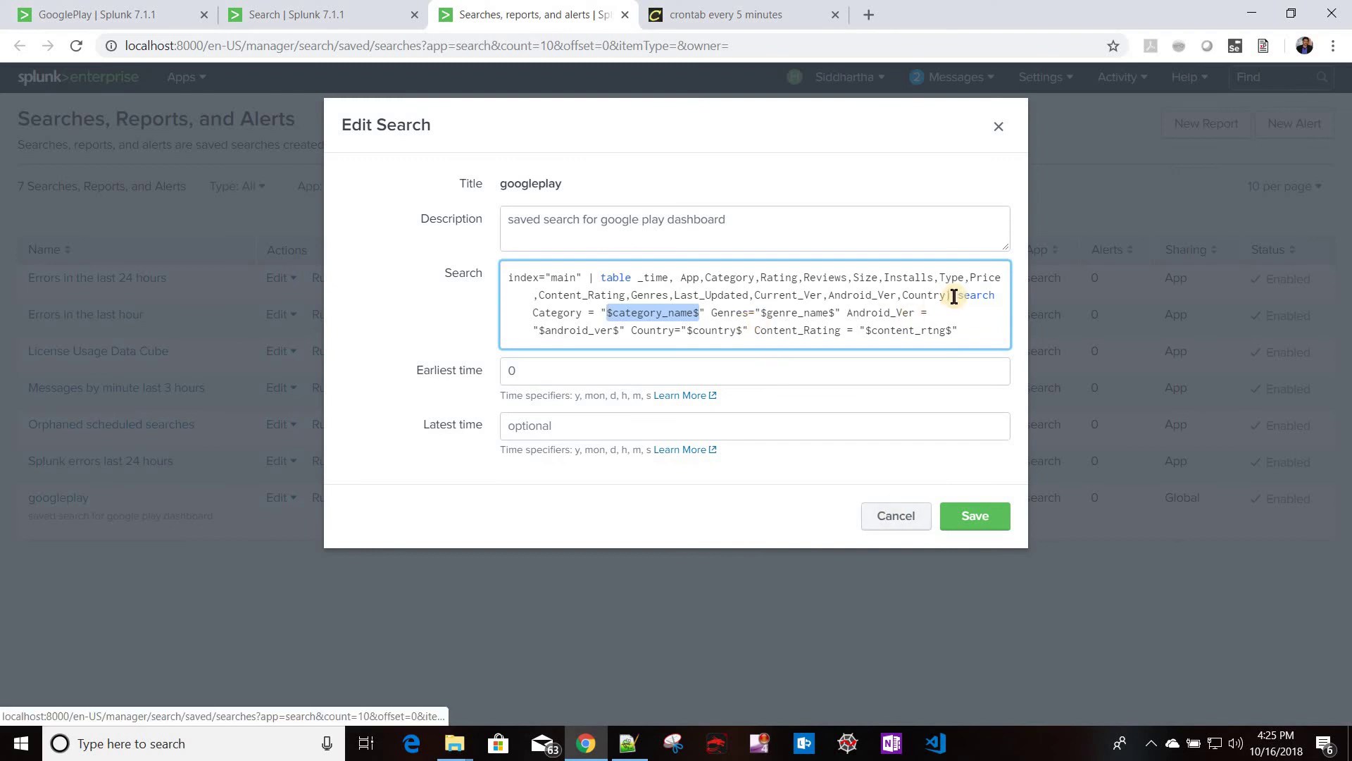
left_click_drag(947, 296, 915, 426)
key("ctrl+c")
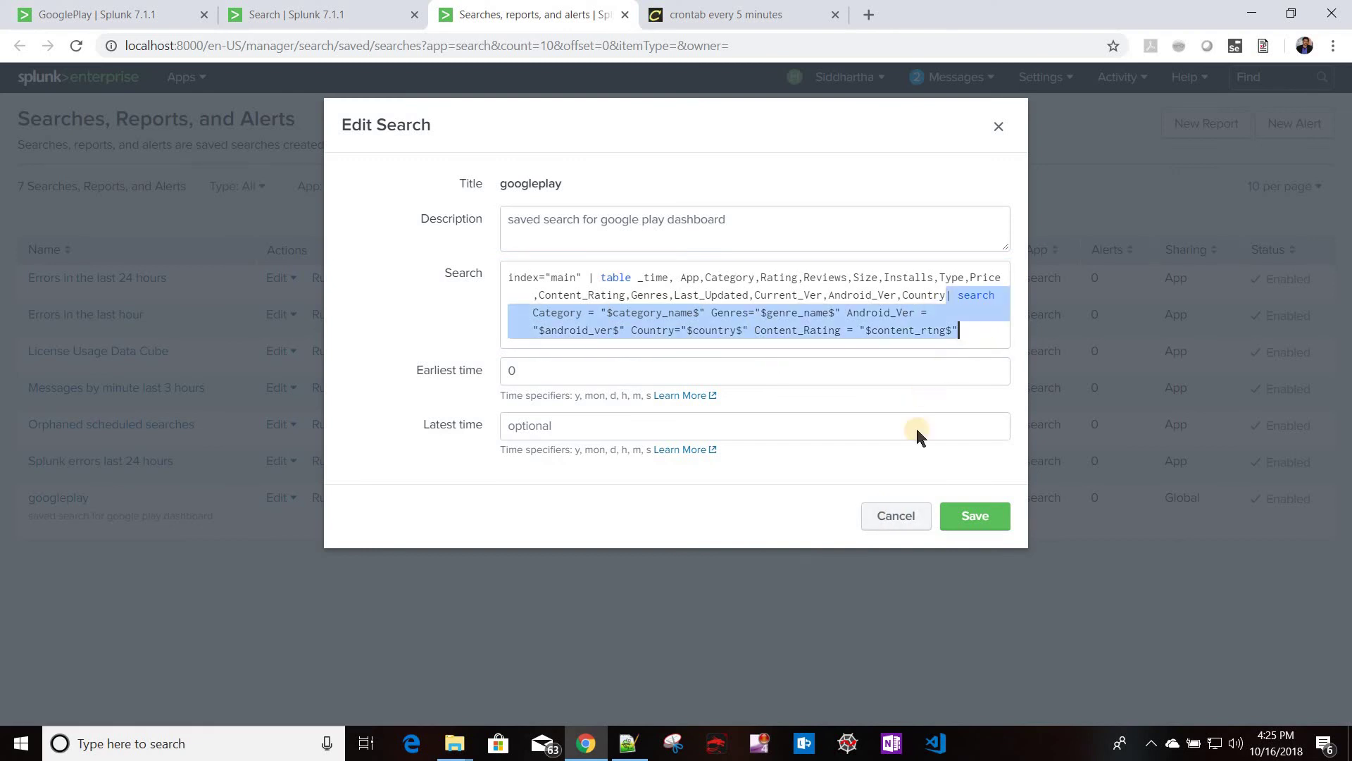
key("BackSpace")
left_click(975, 515)
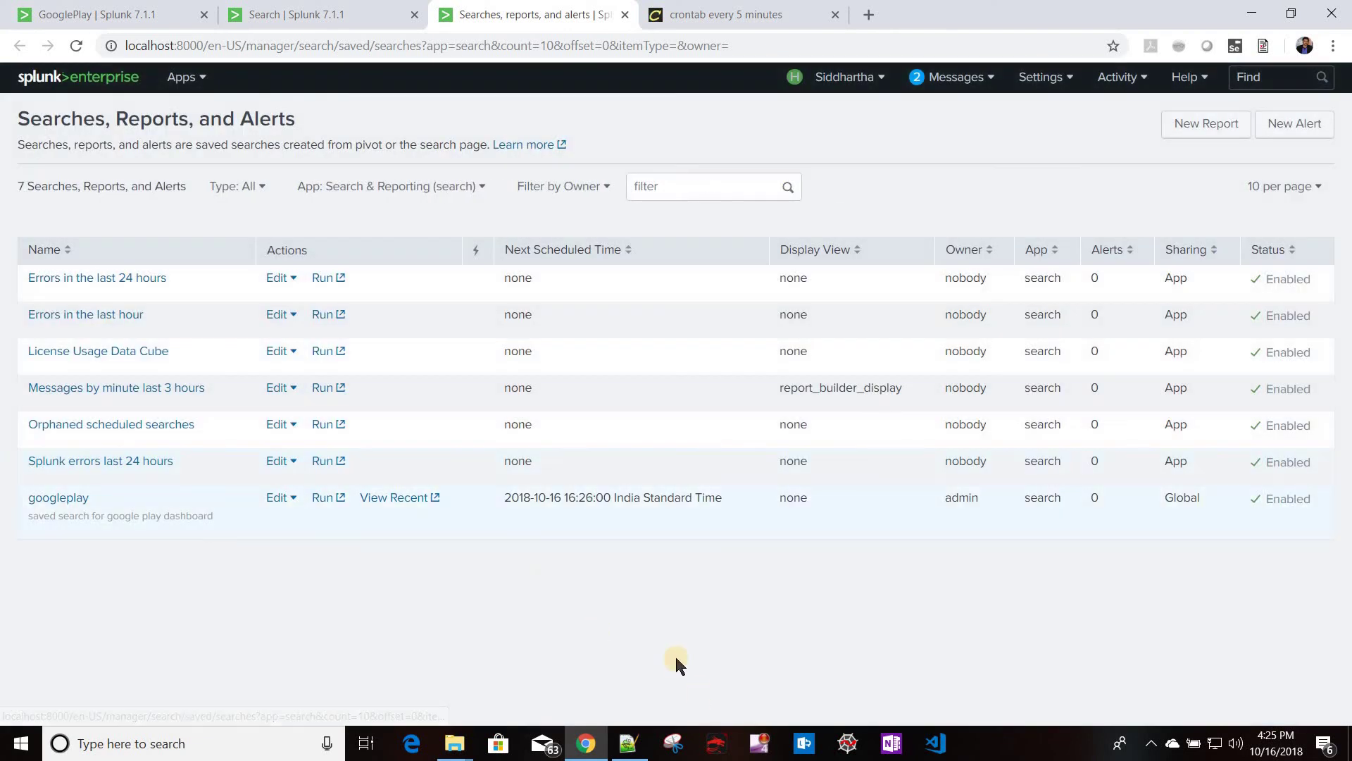
Step: Paste the removed search clause into Notepad++'s new 1 file, a few lines below the savedsearch query
key("alt+Tab")
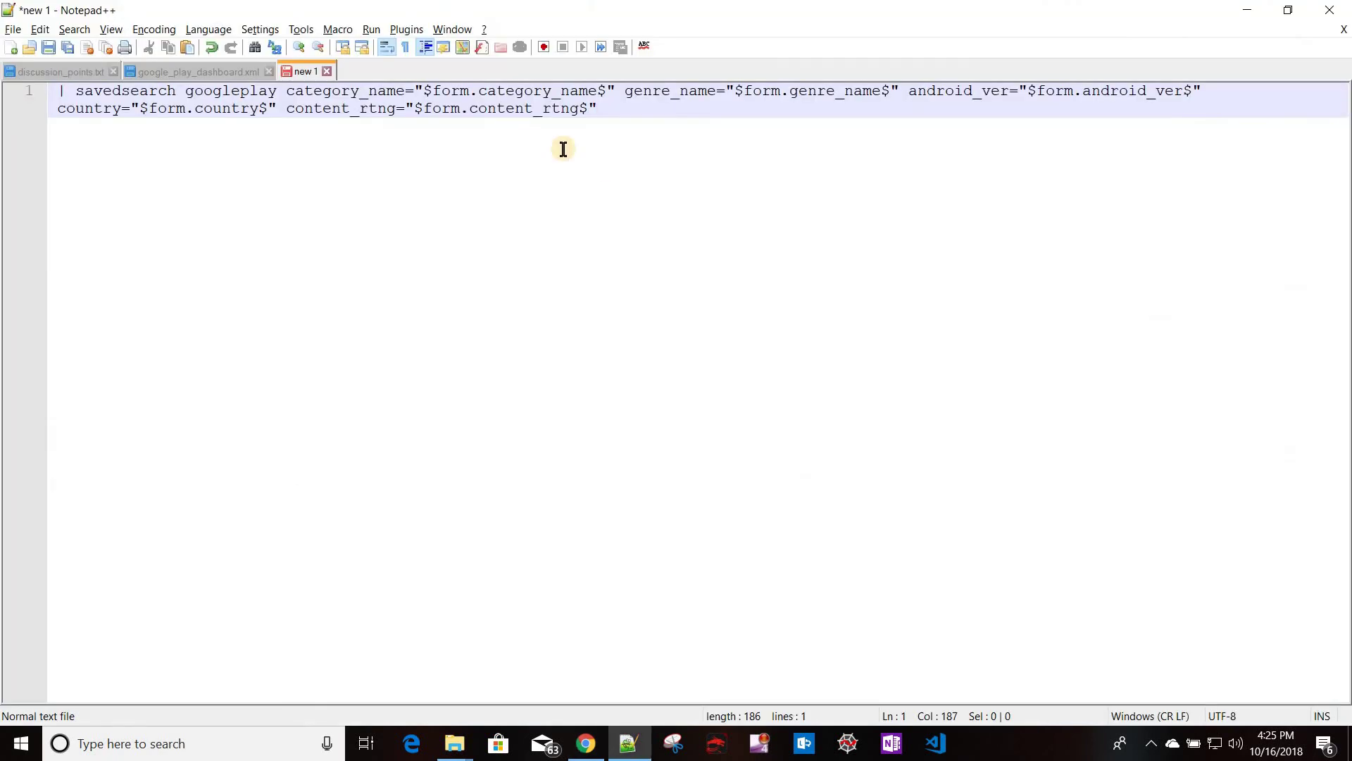
key("Return")
key("Return")
key("Return")
key("ctrl+v")
Step: Return to Splunk, run the googleplay saved search from its list entry, and rerun the "| savedsearch googleplay" query
key("alt+Tab")
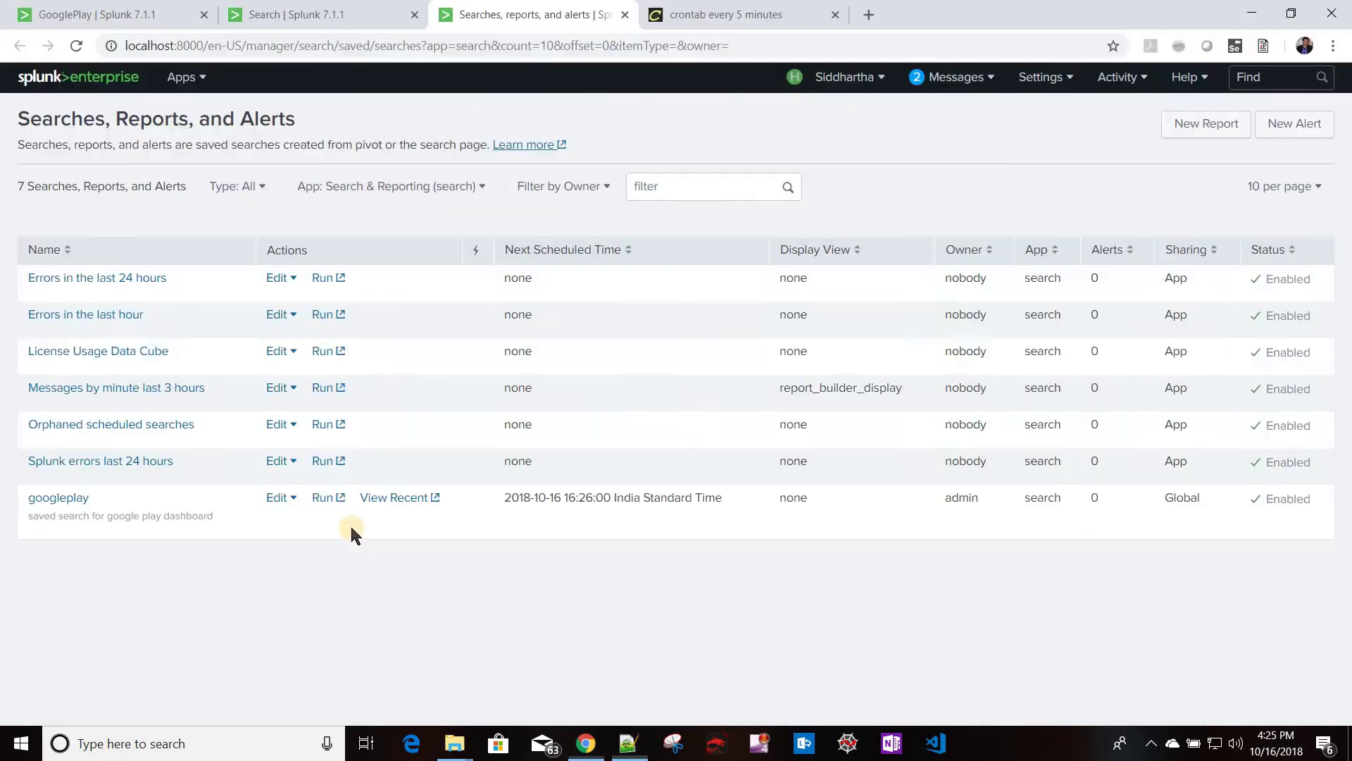
left_click(326, 497)
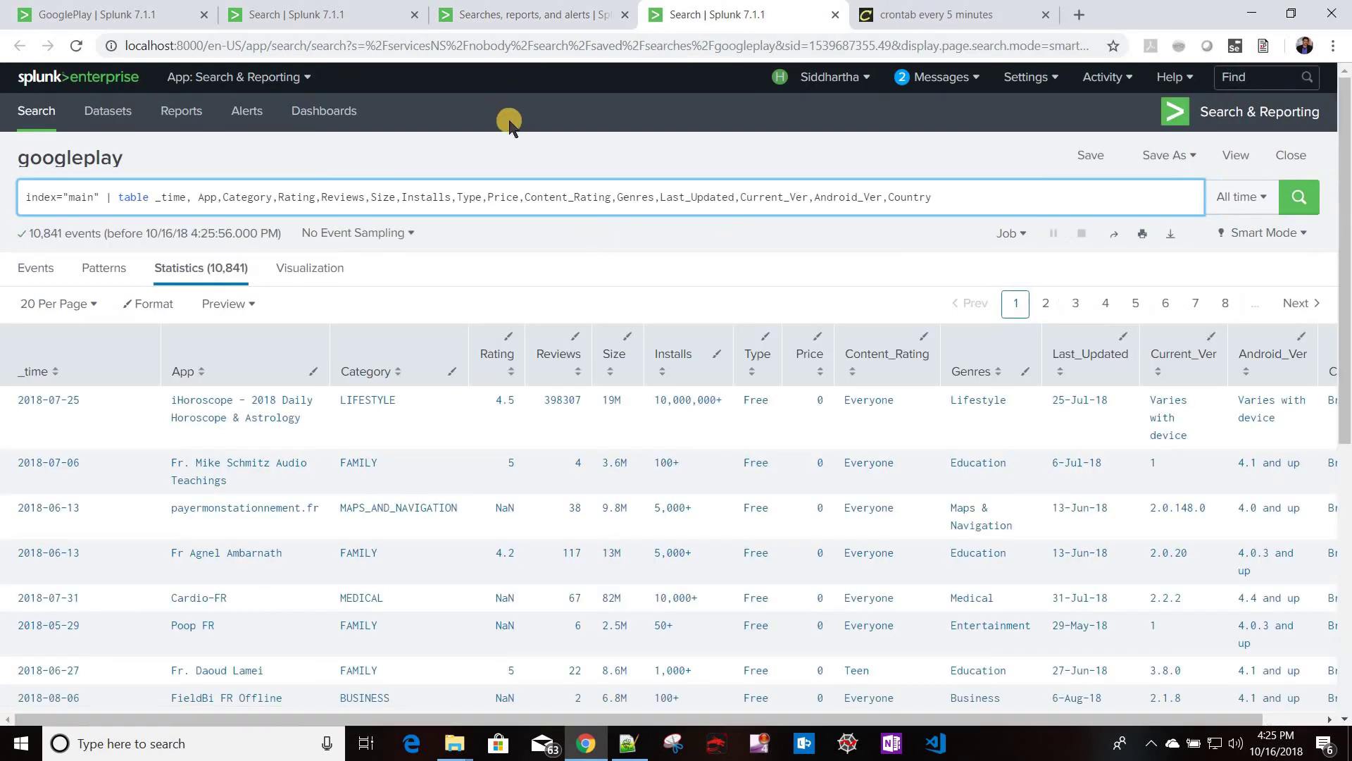
left_click(493, 19)
left_click(332, 19)
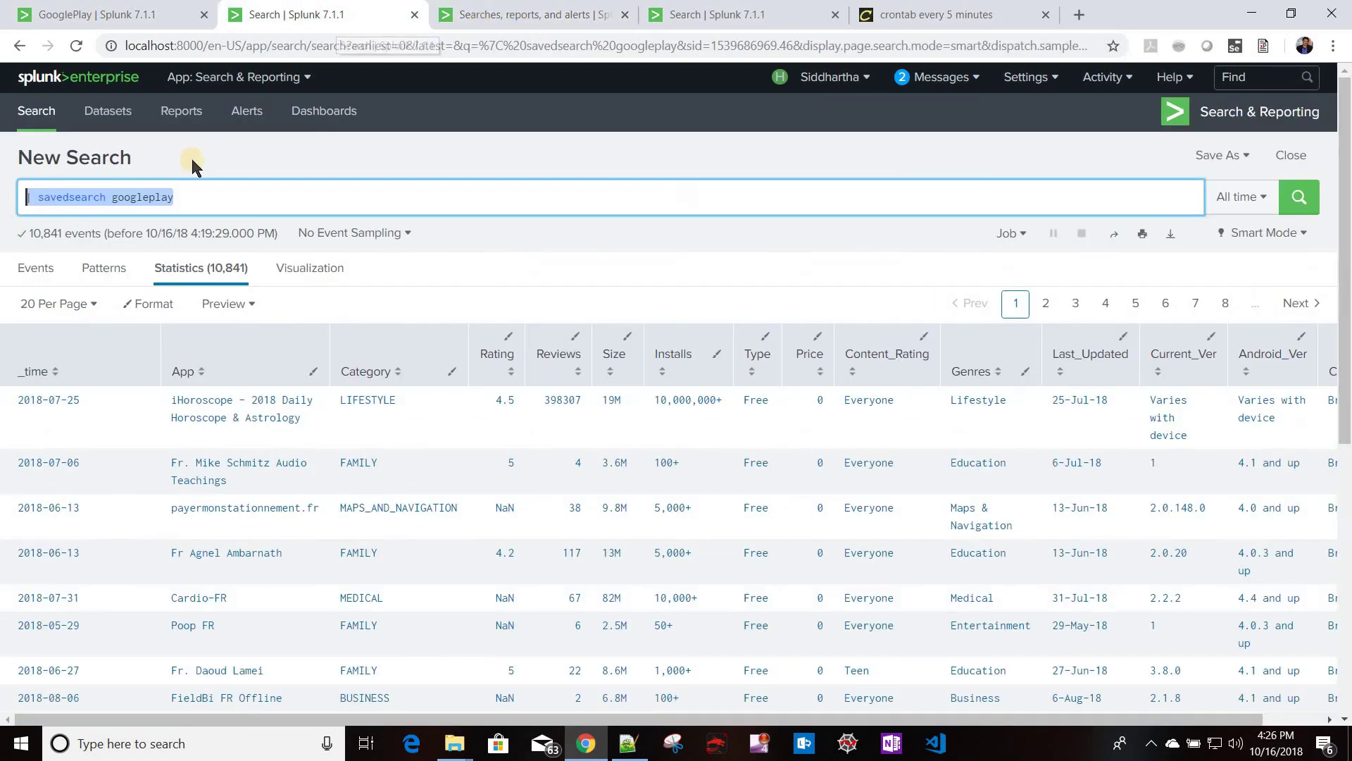
left_click(229, 193)
key("Return")
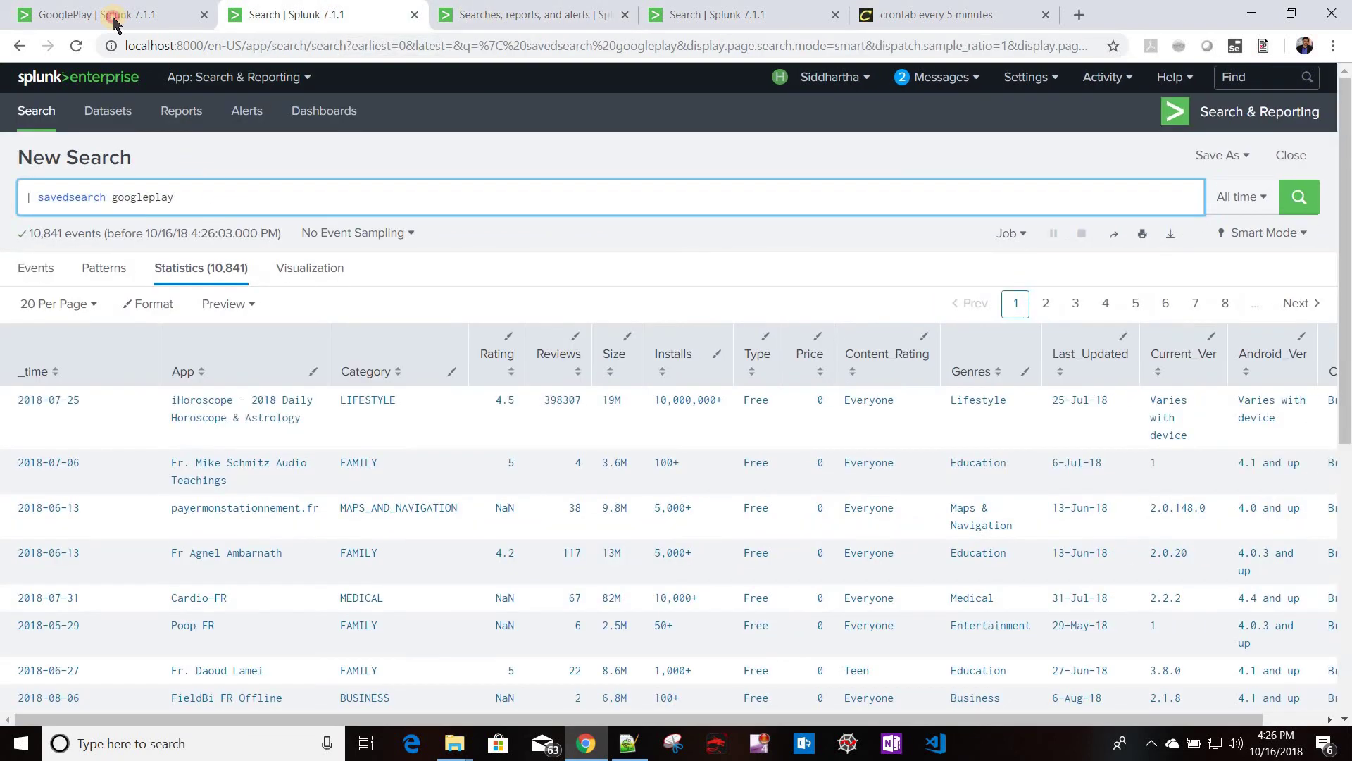
Step: Reopen the GooglePlay dashboard from the dashboards list and set its Time filter to Last 15 minutes
left_click(113, 21)
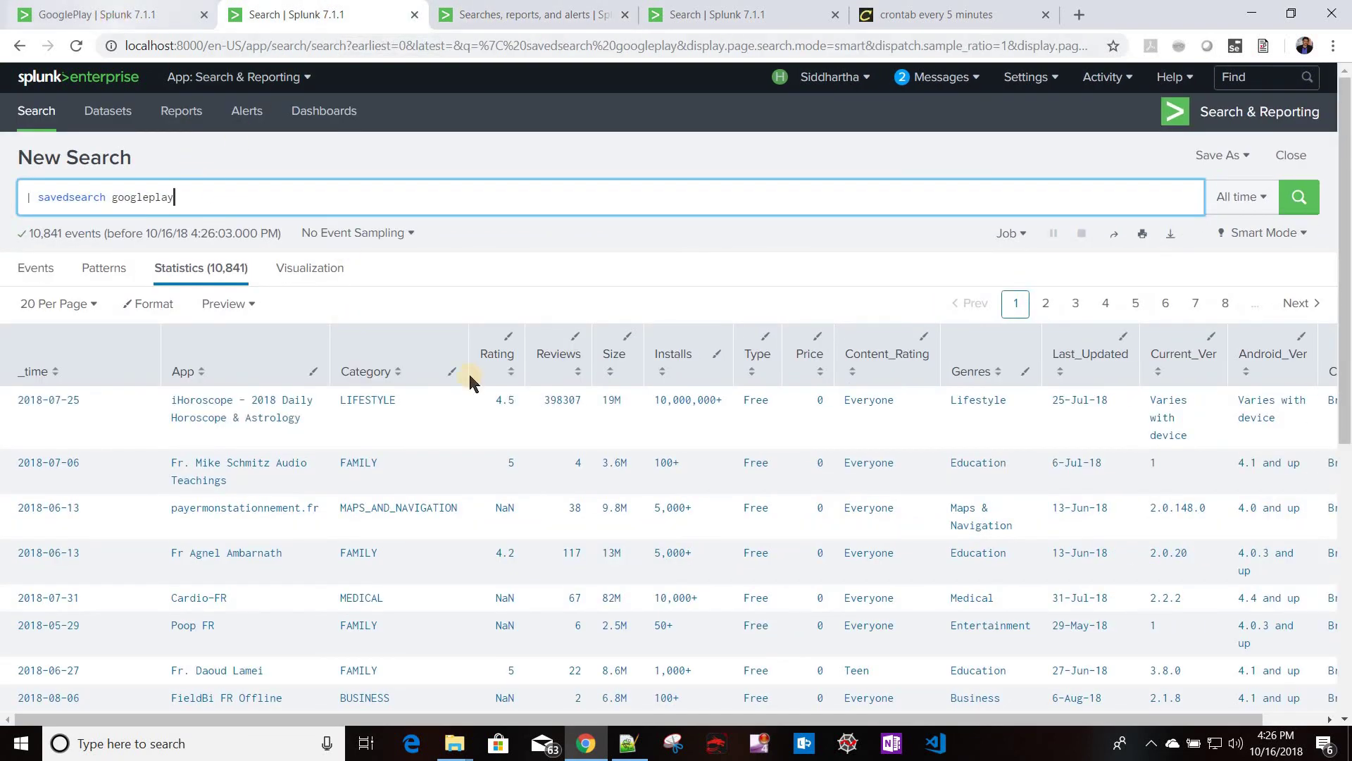
left_click(322, 117)
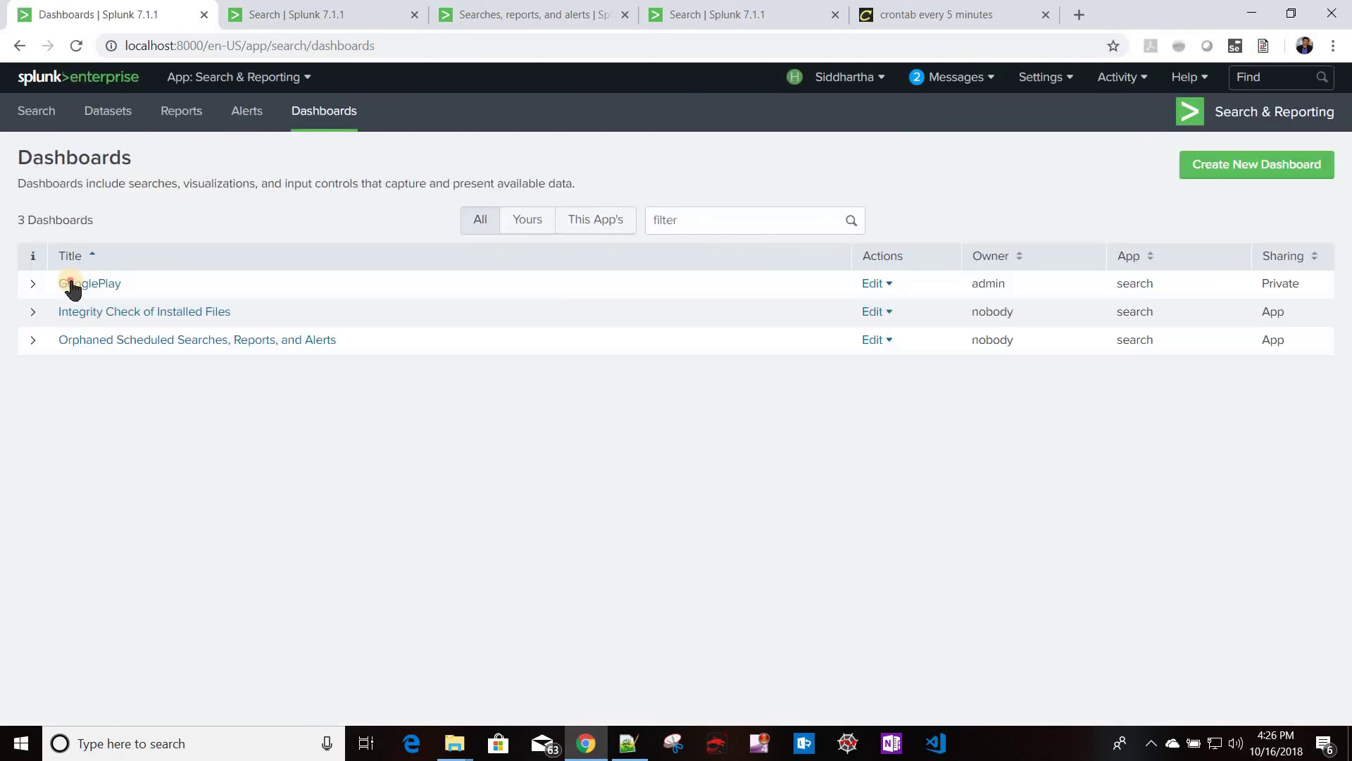
left_click(72, 285)
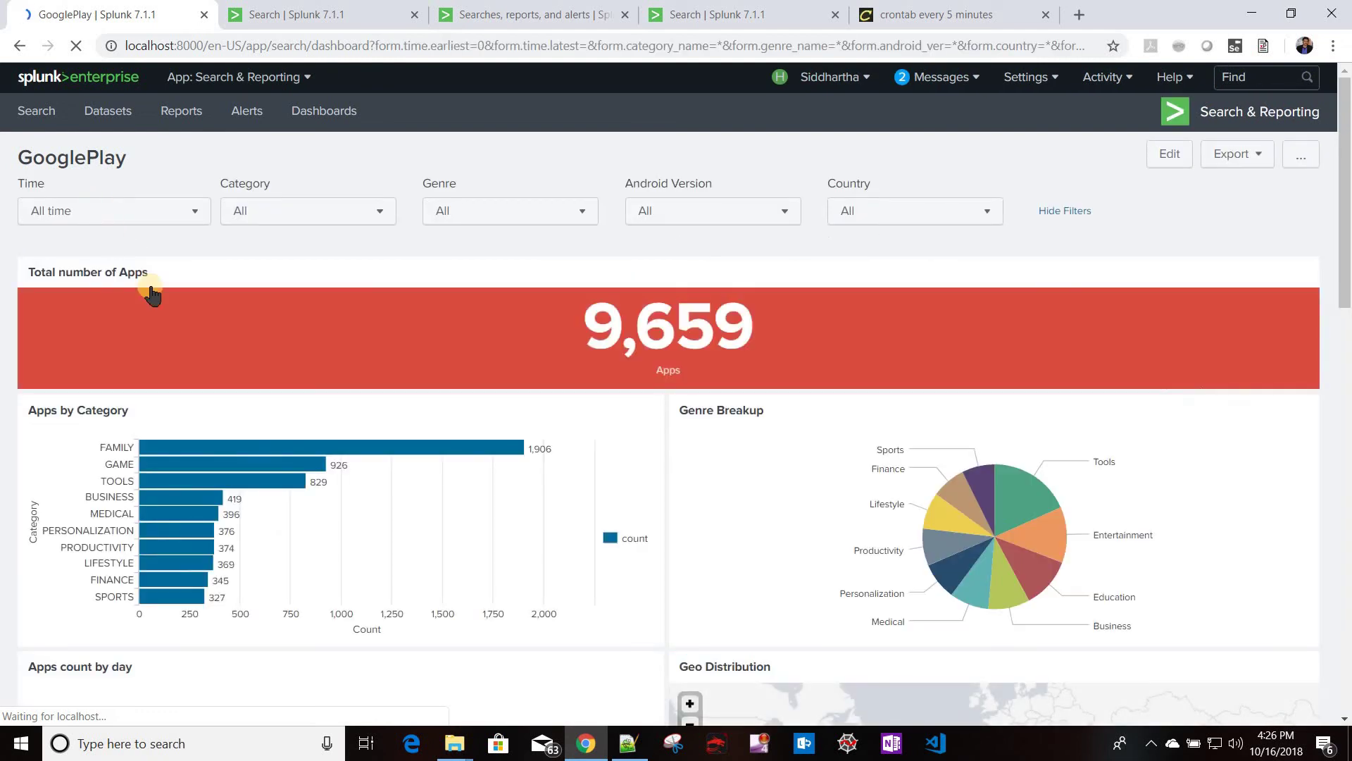
left_click(100, 210)
left_click(401, 305)
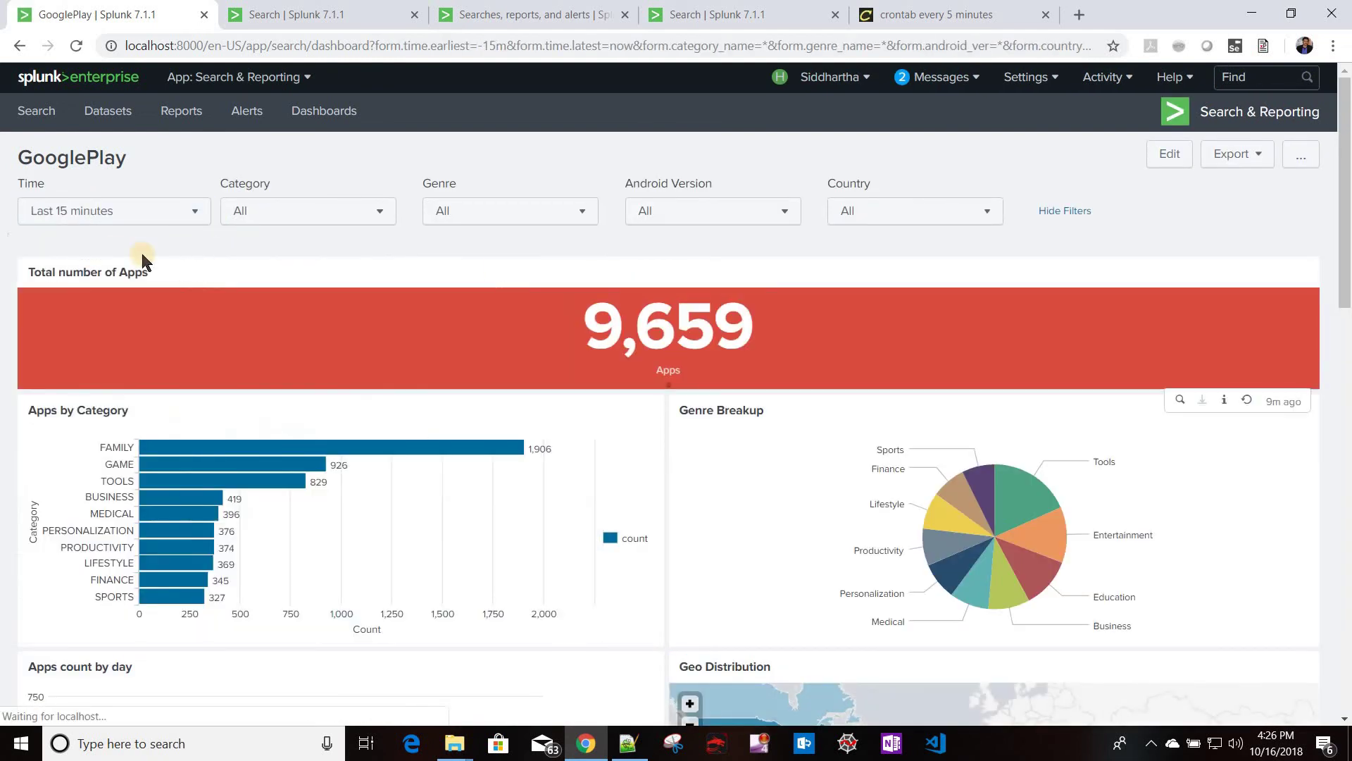
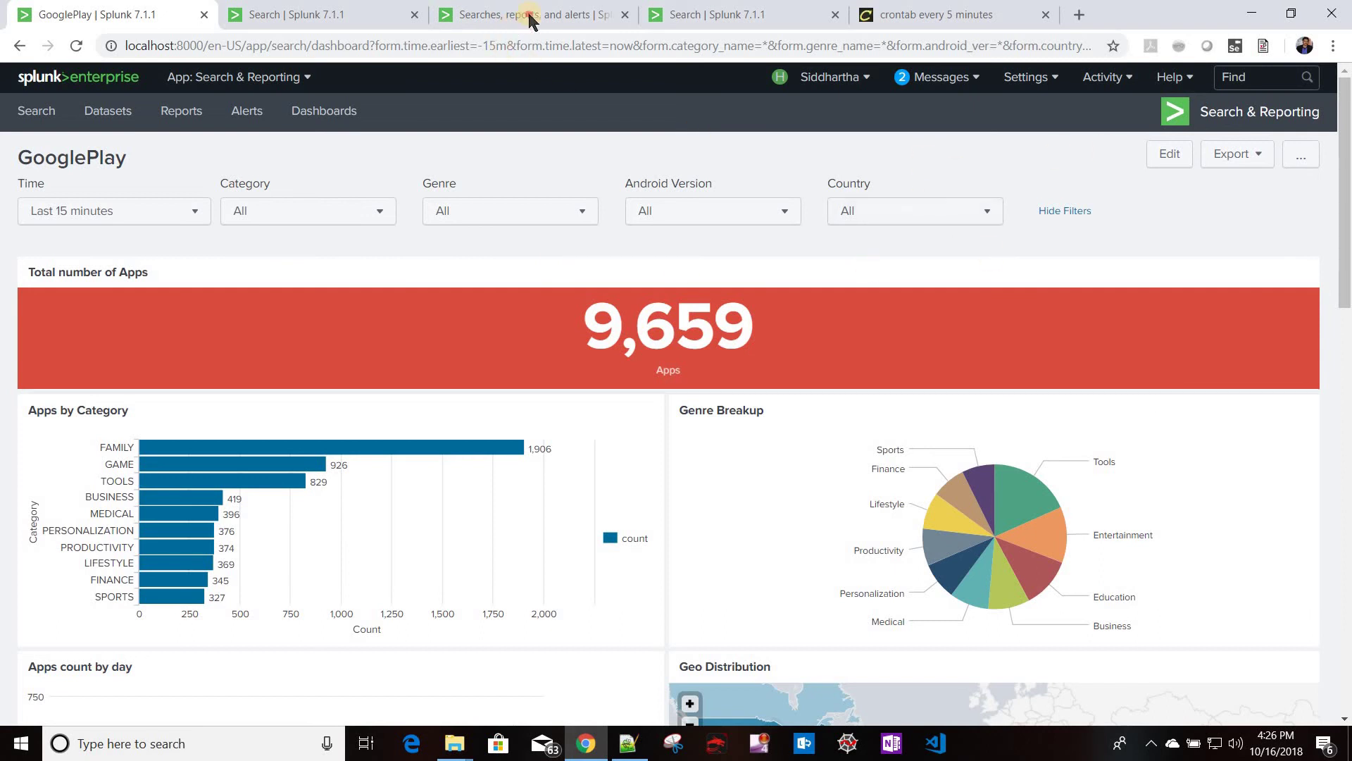
Step: Append the token-based search clause kept in Notepad++ to the end of the googleplay saved search's query and save it
key("ctrl+3")
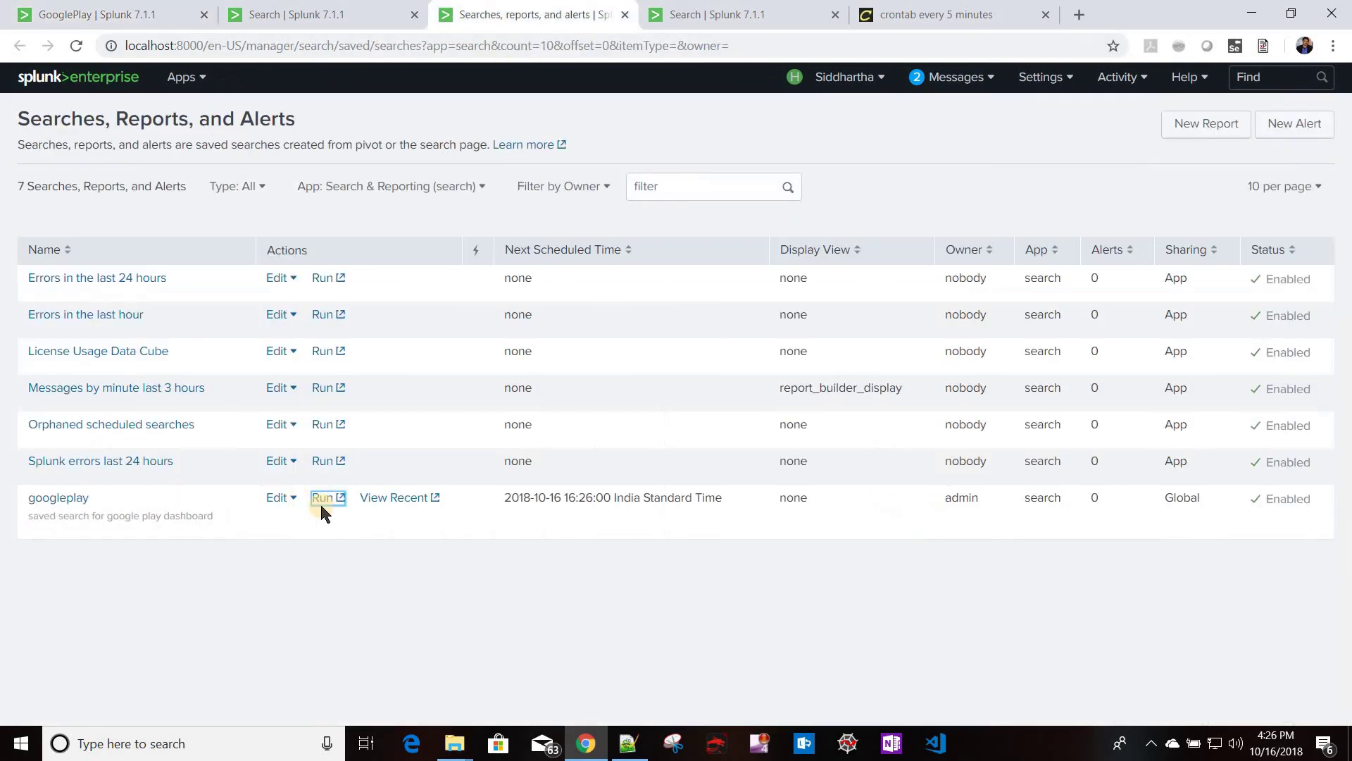
left_click(70, 500)
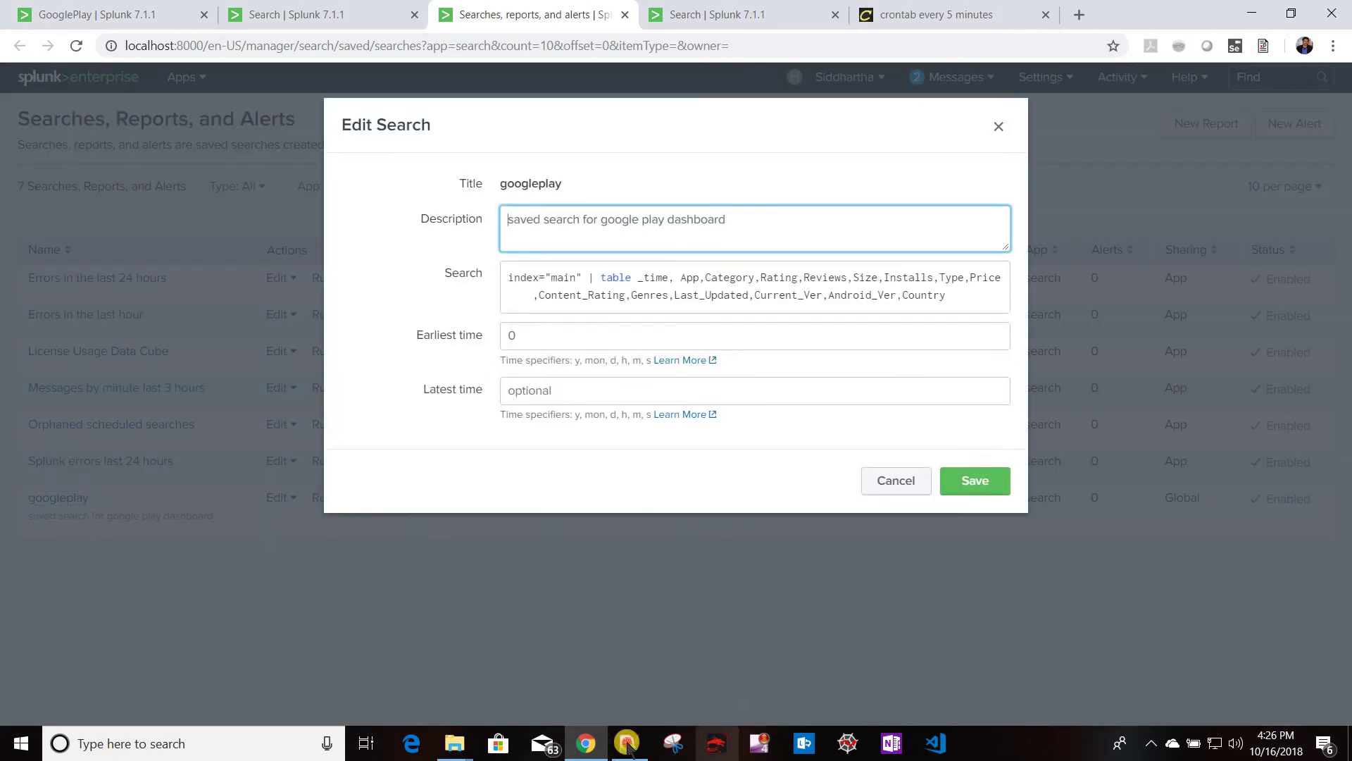
left_click(627, 745)
left_click(12, 152)
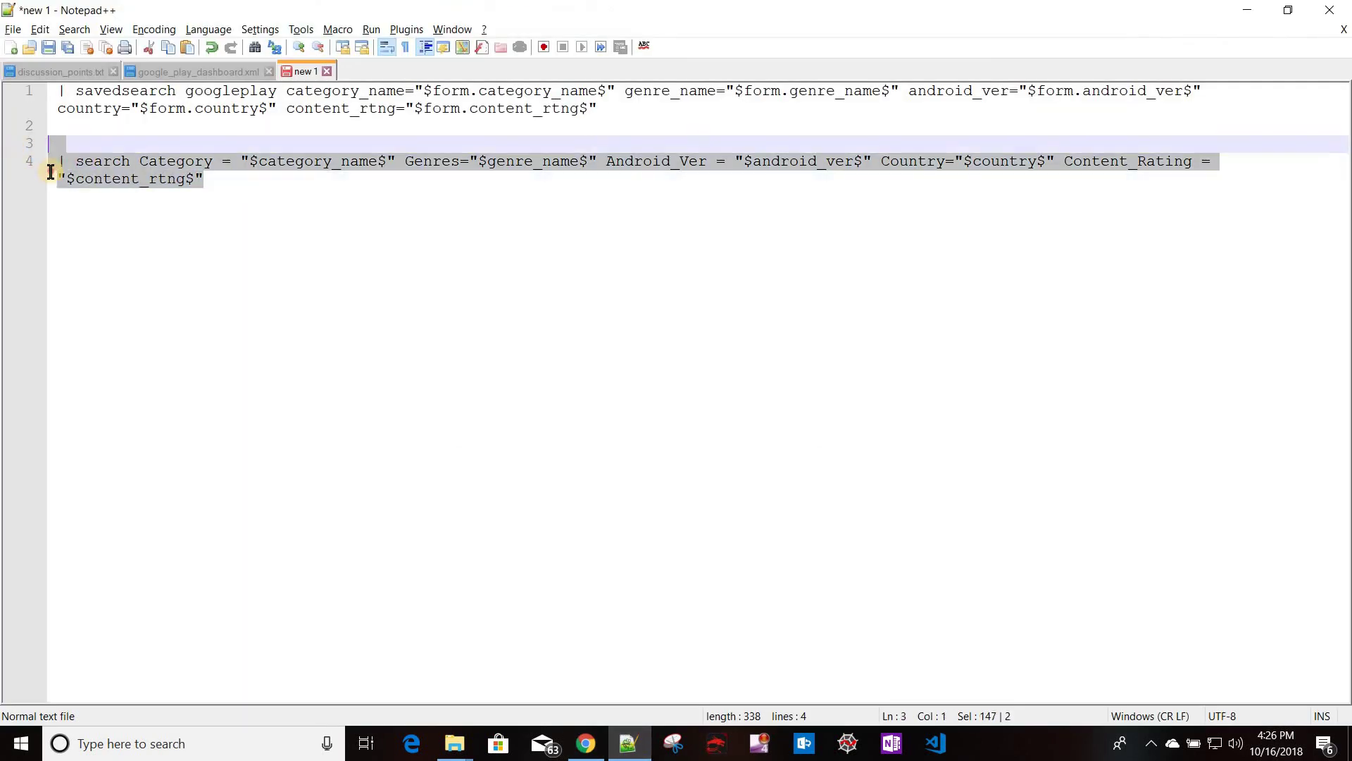
left_click(54, 160, "shift")
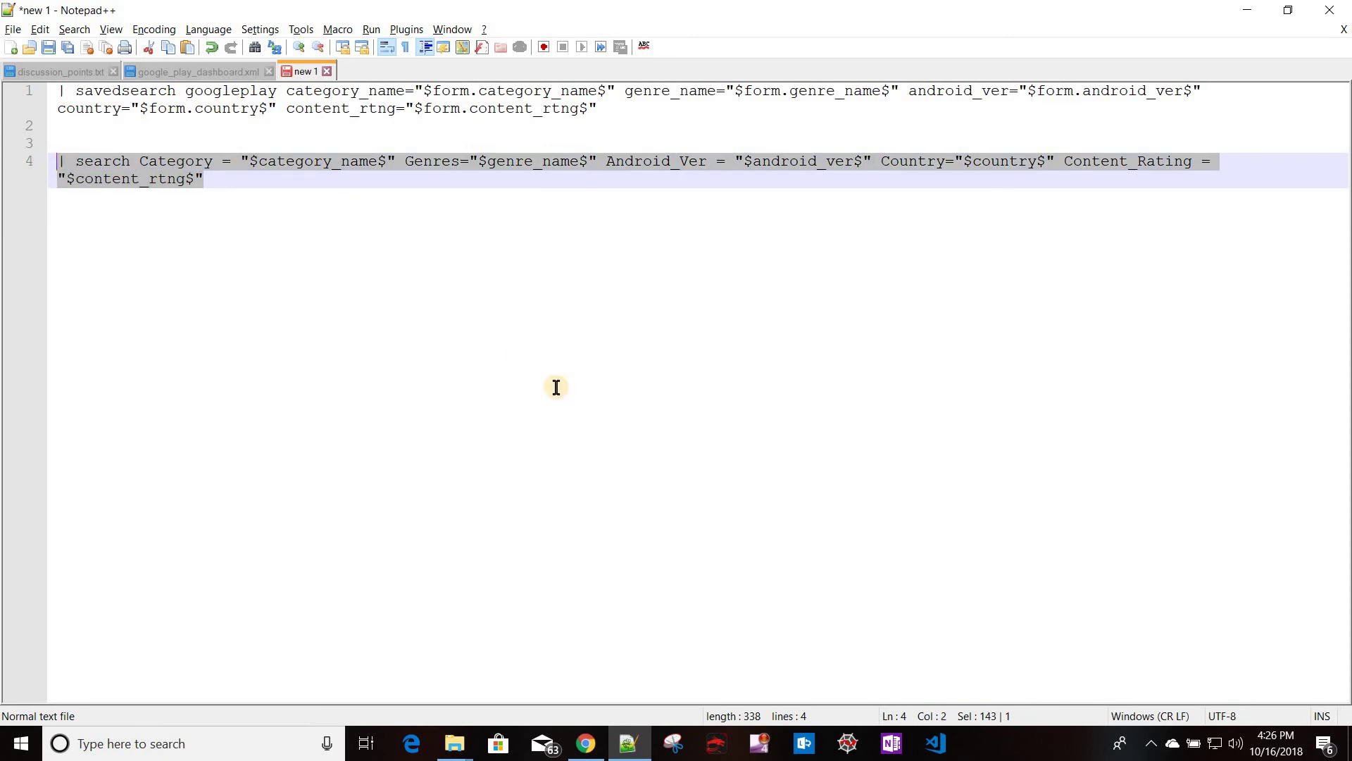
key("alt+Tab")
key("ctrl+v")
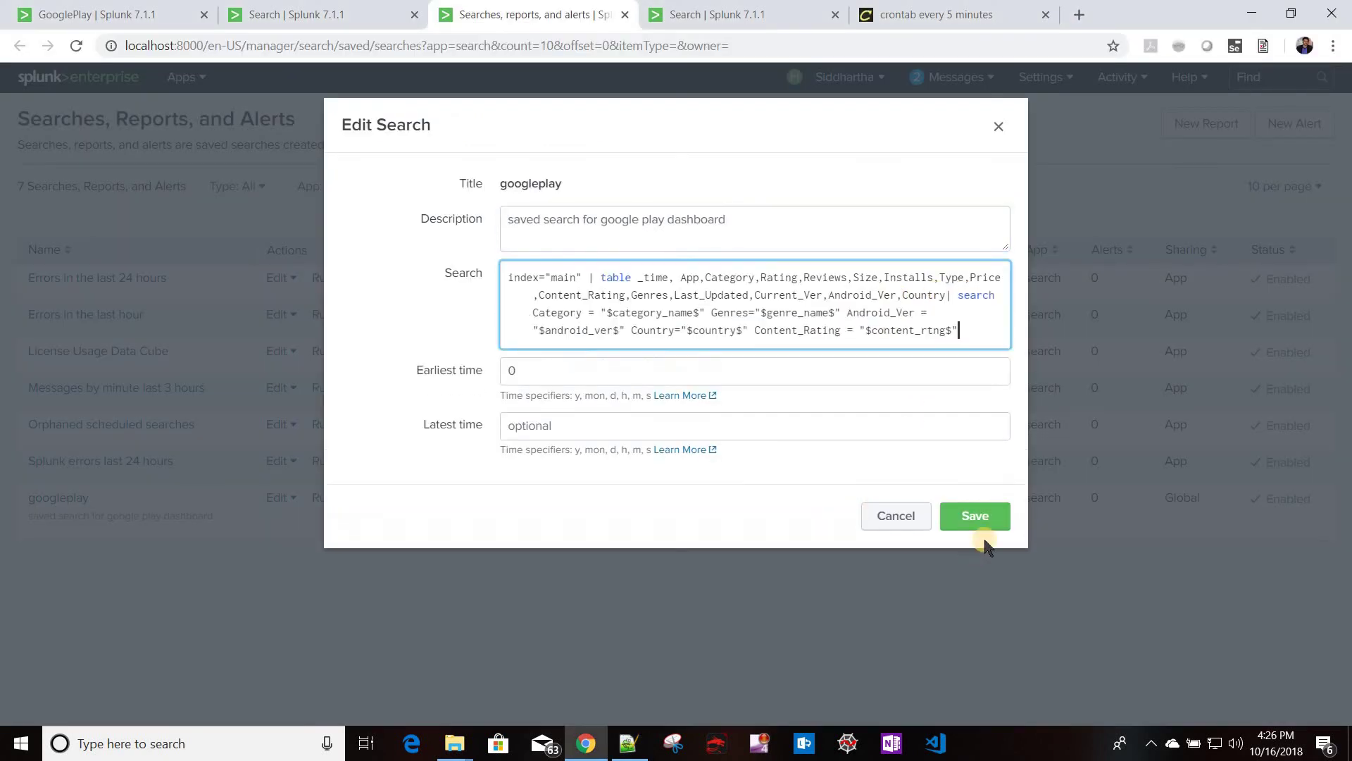
left_click(980, 516)
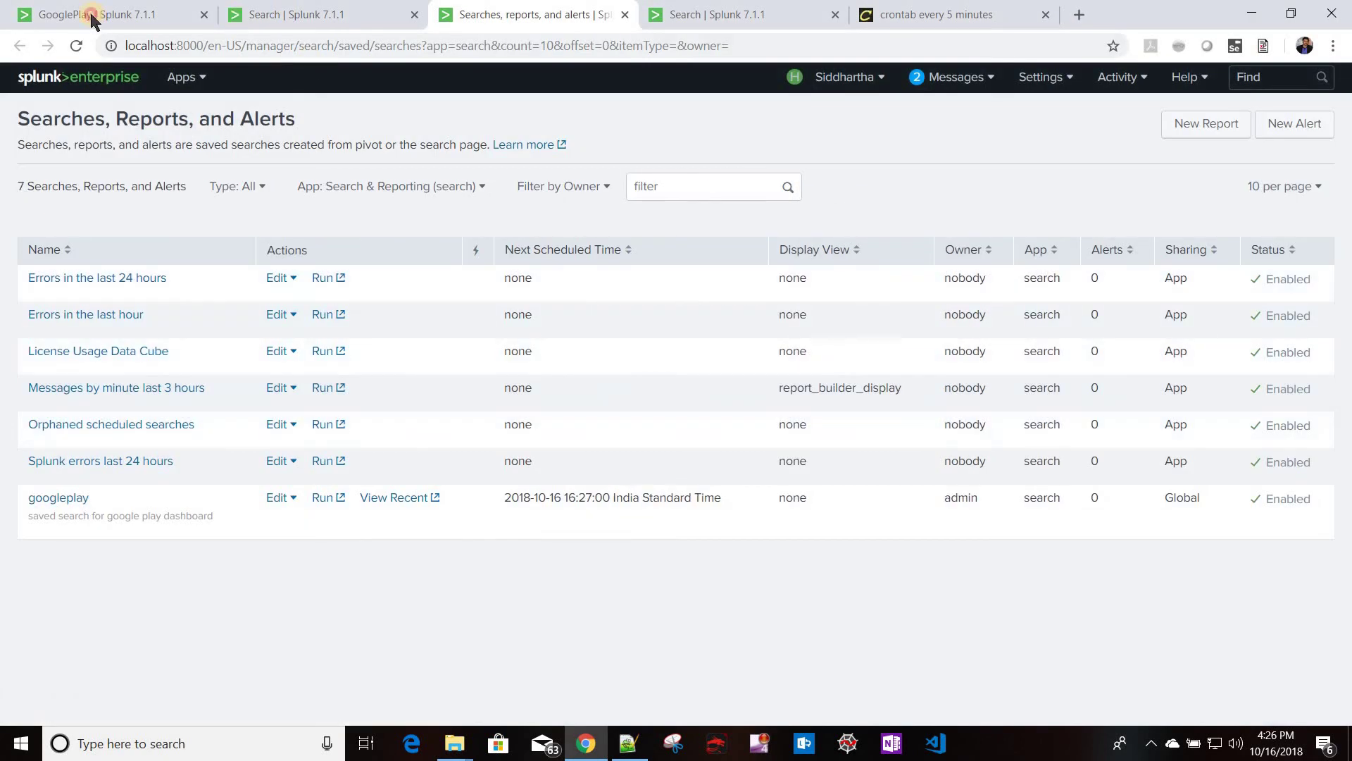
Step: In the GooglePlay dashboard's source, comment out the save_search element and remove the base="save_search" attribute from base_search
left_click(90, 14)
left_click(1169, 153)
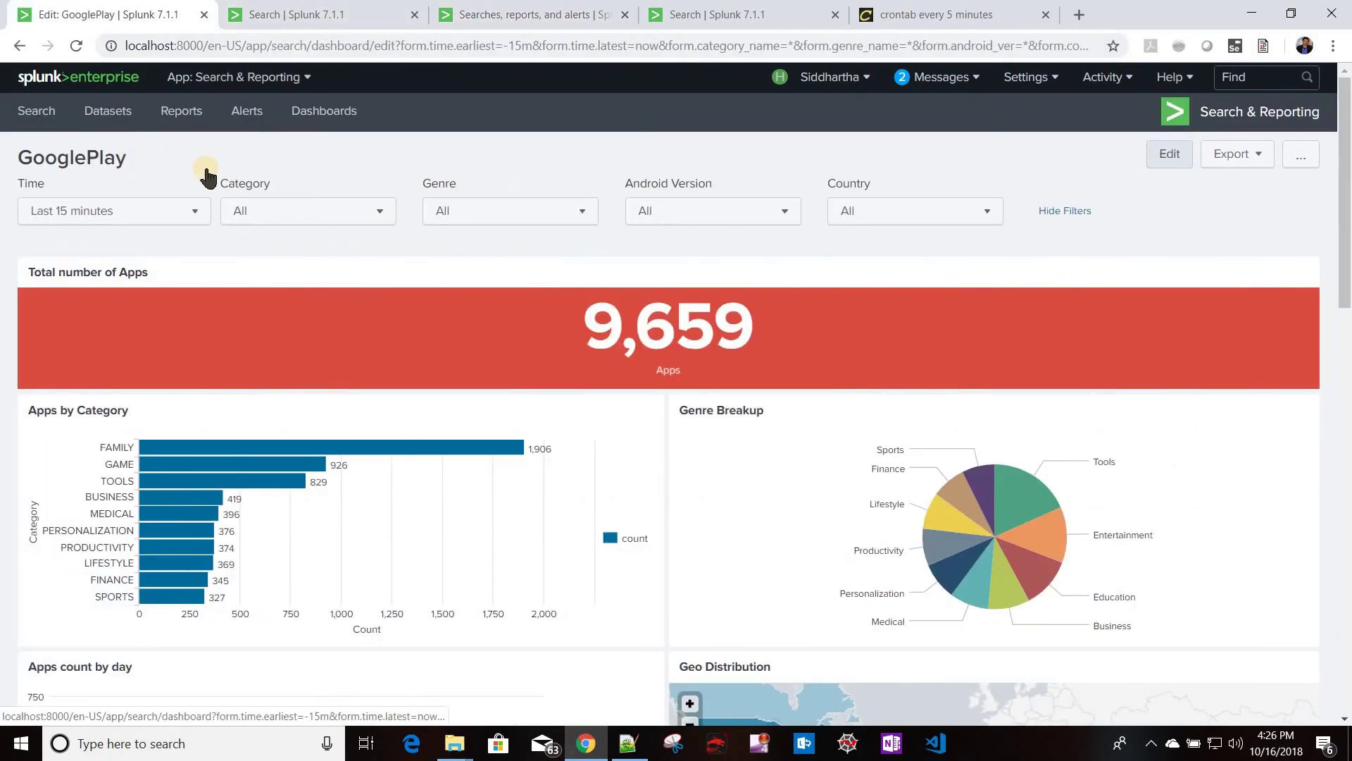
left_click(213, 162)
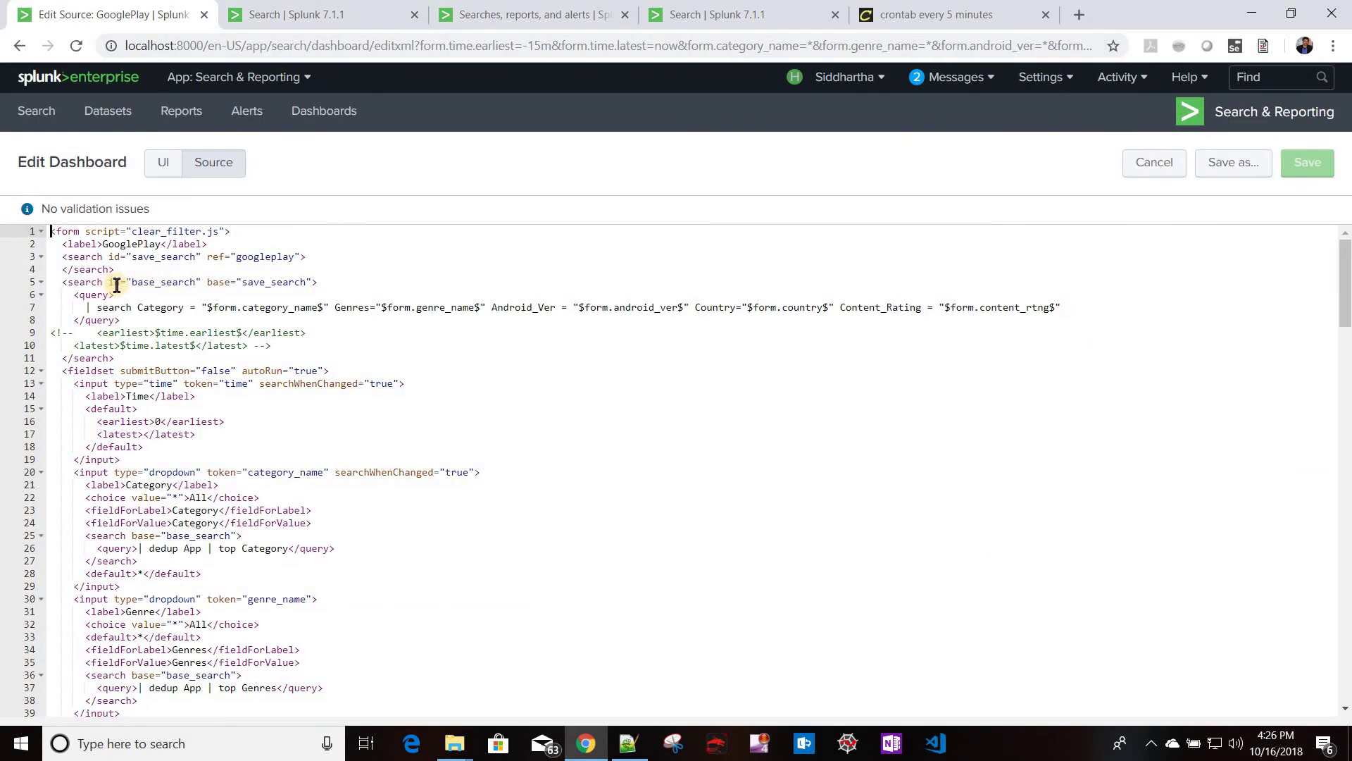
left_click(52, 256)
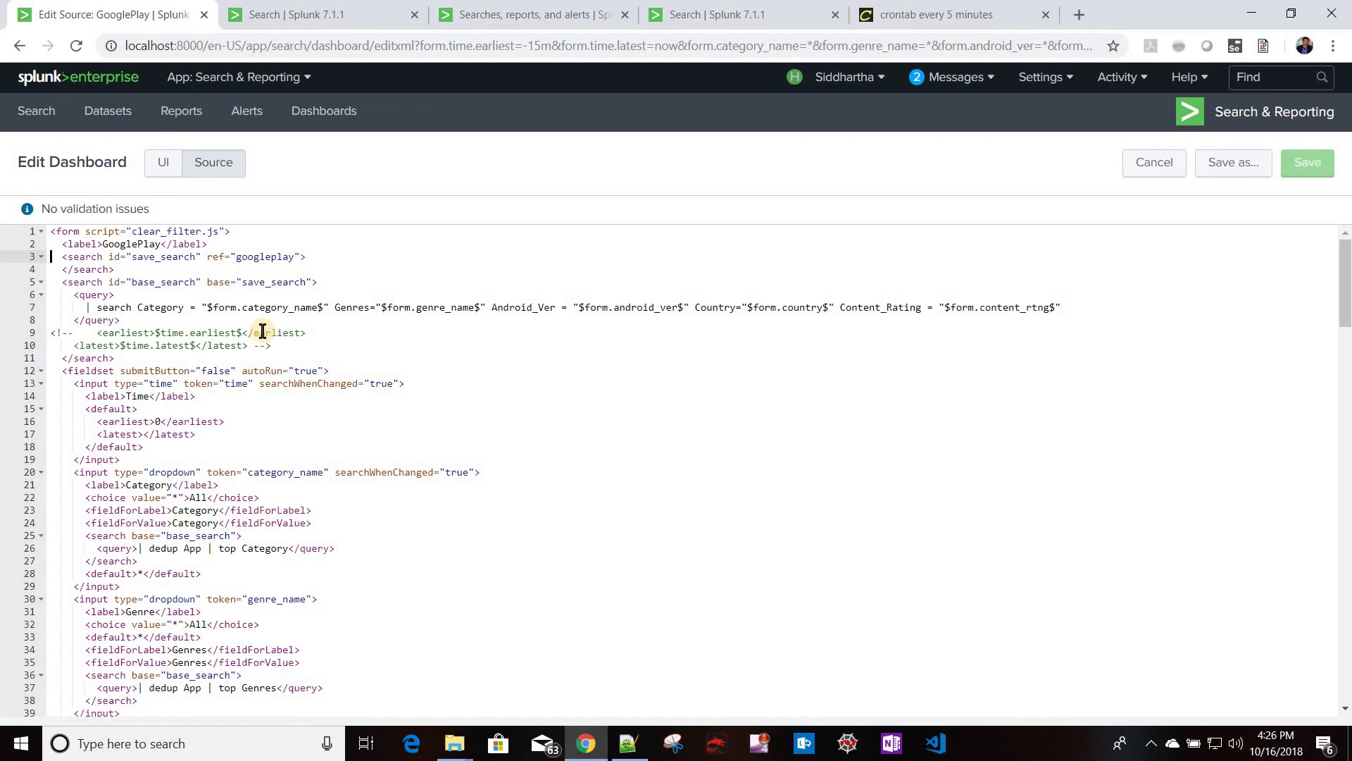
type("<!--")
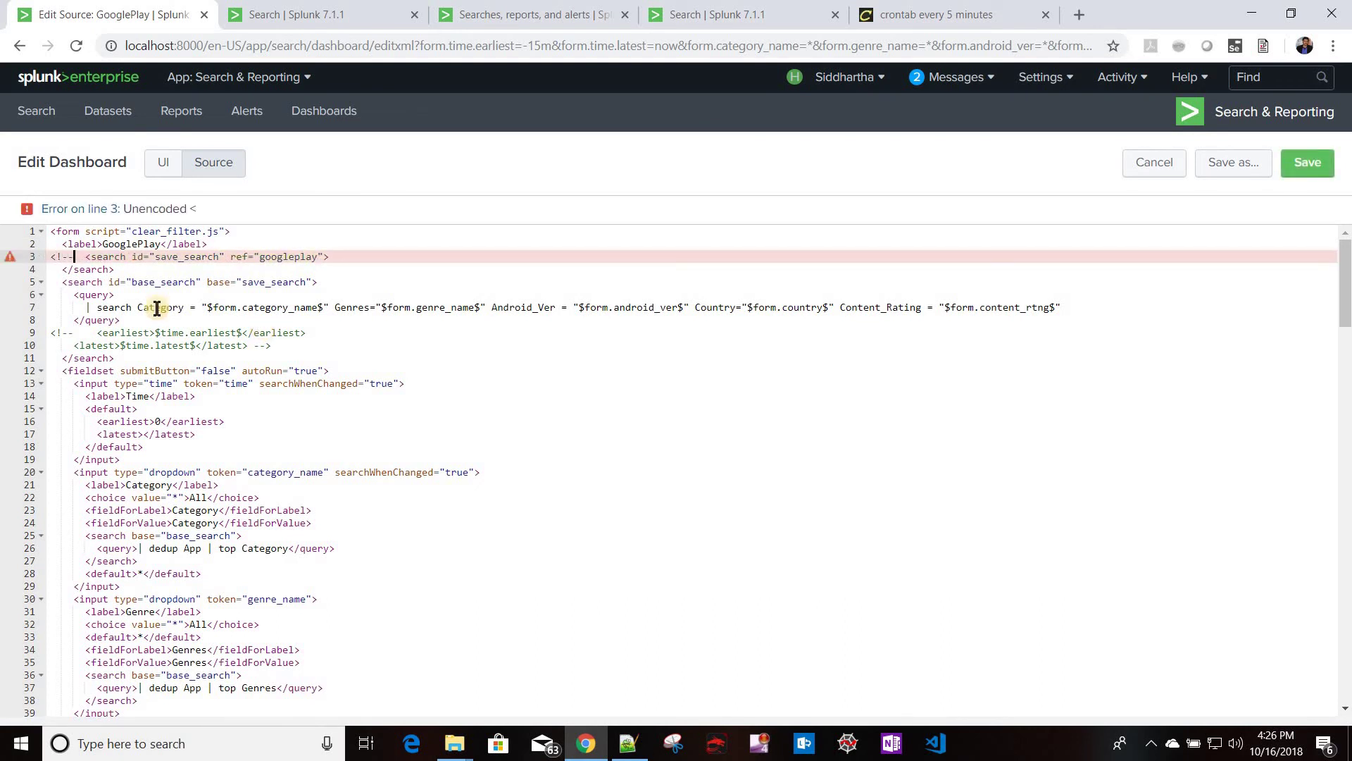
left_click(145, 271, "shift")
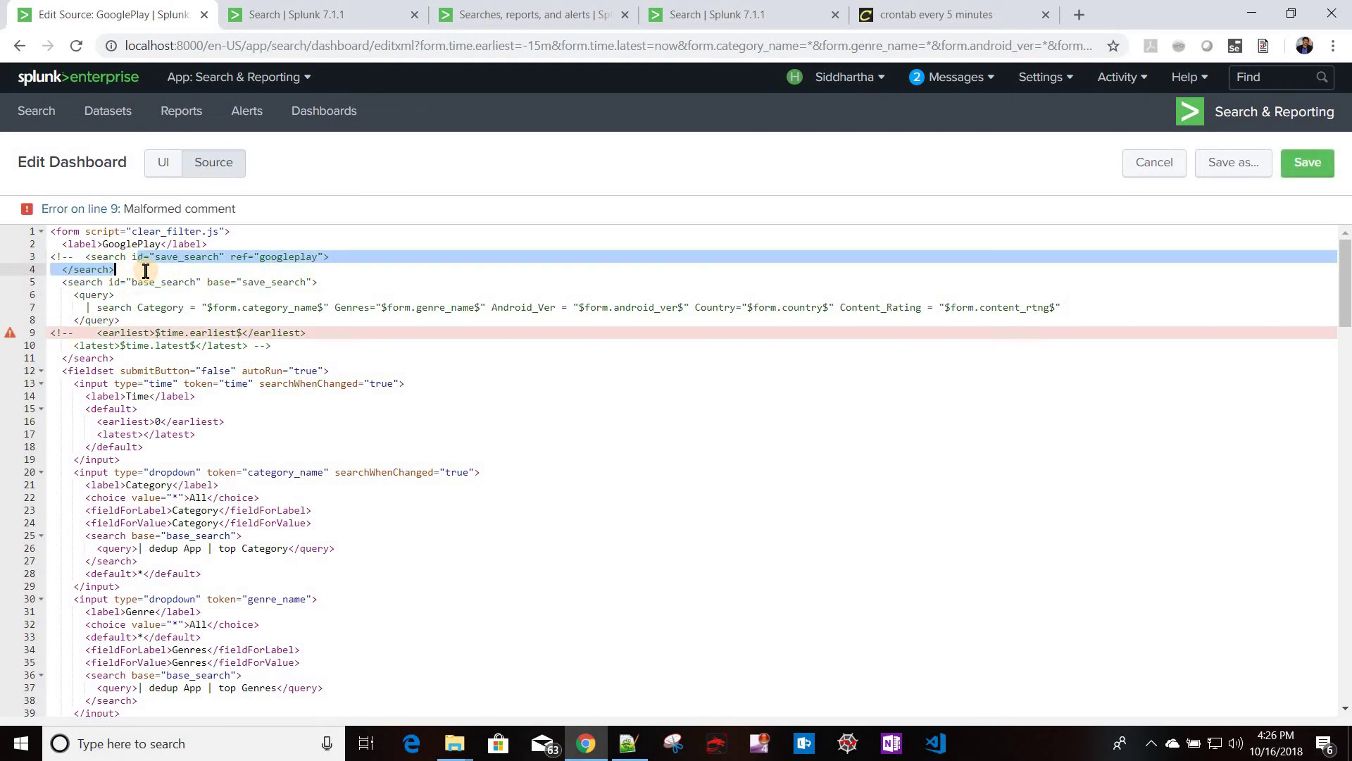
left_click(145, 272)
type("--")
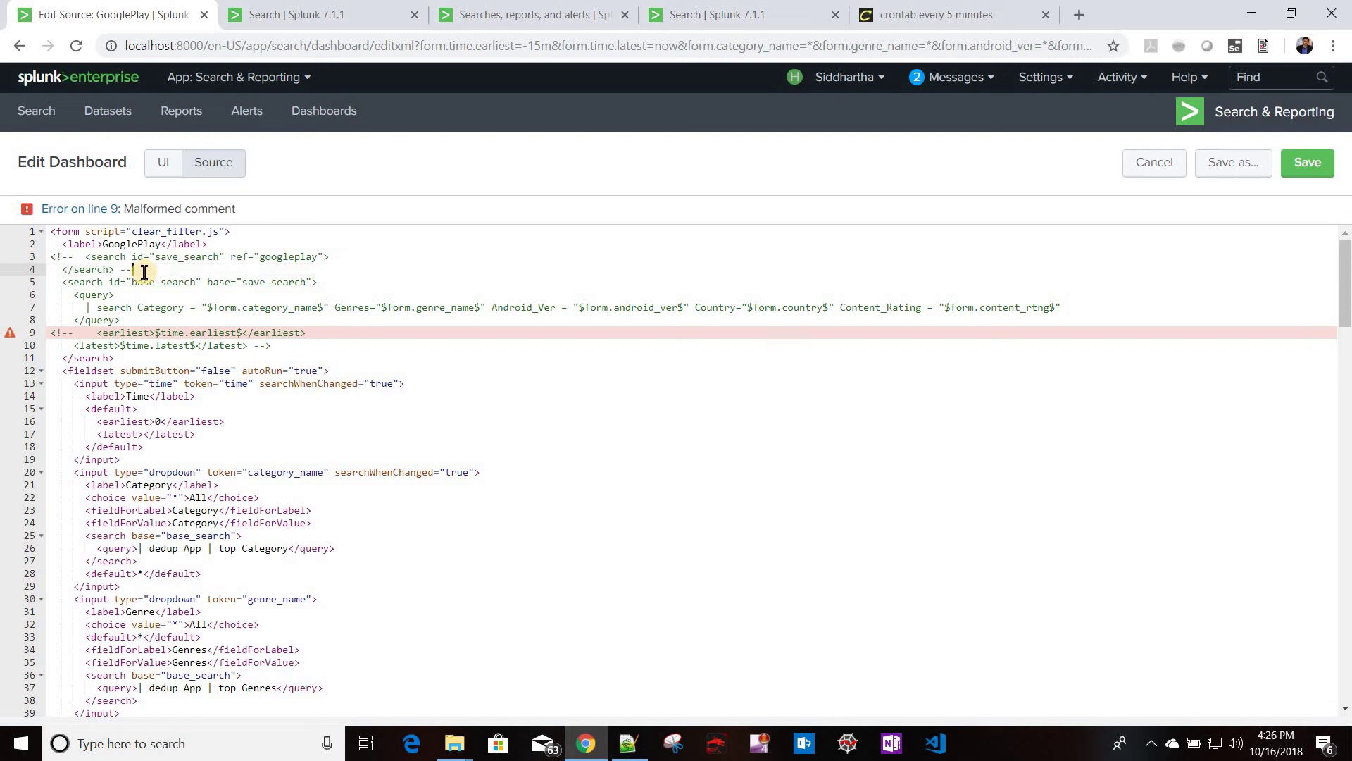
type(">")
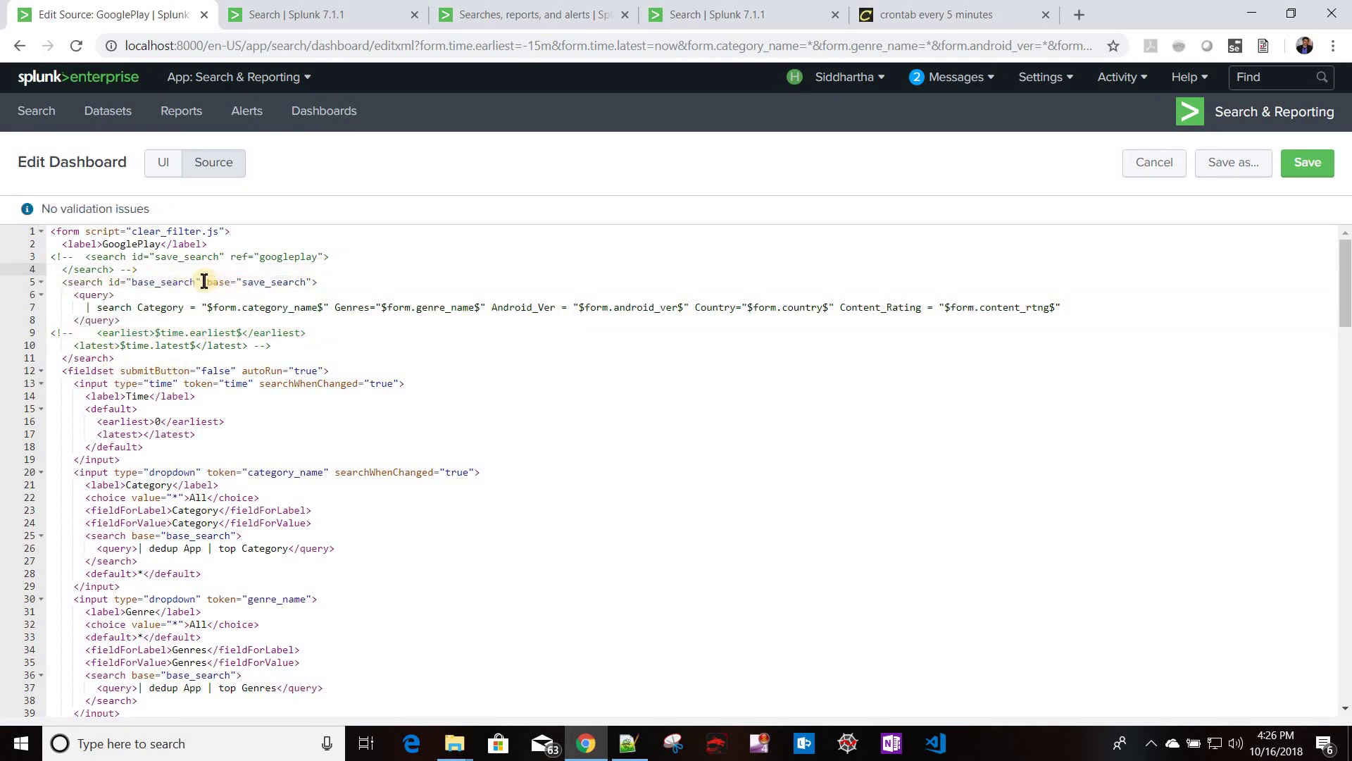
left_click_drag(203, 282, 313, 282)
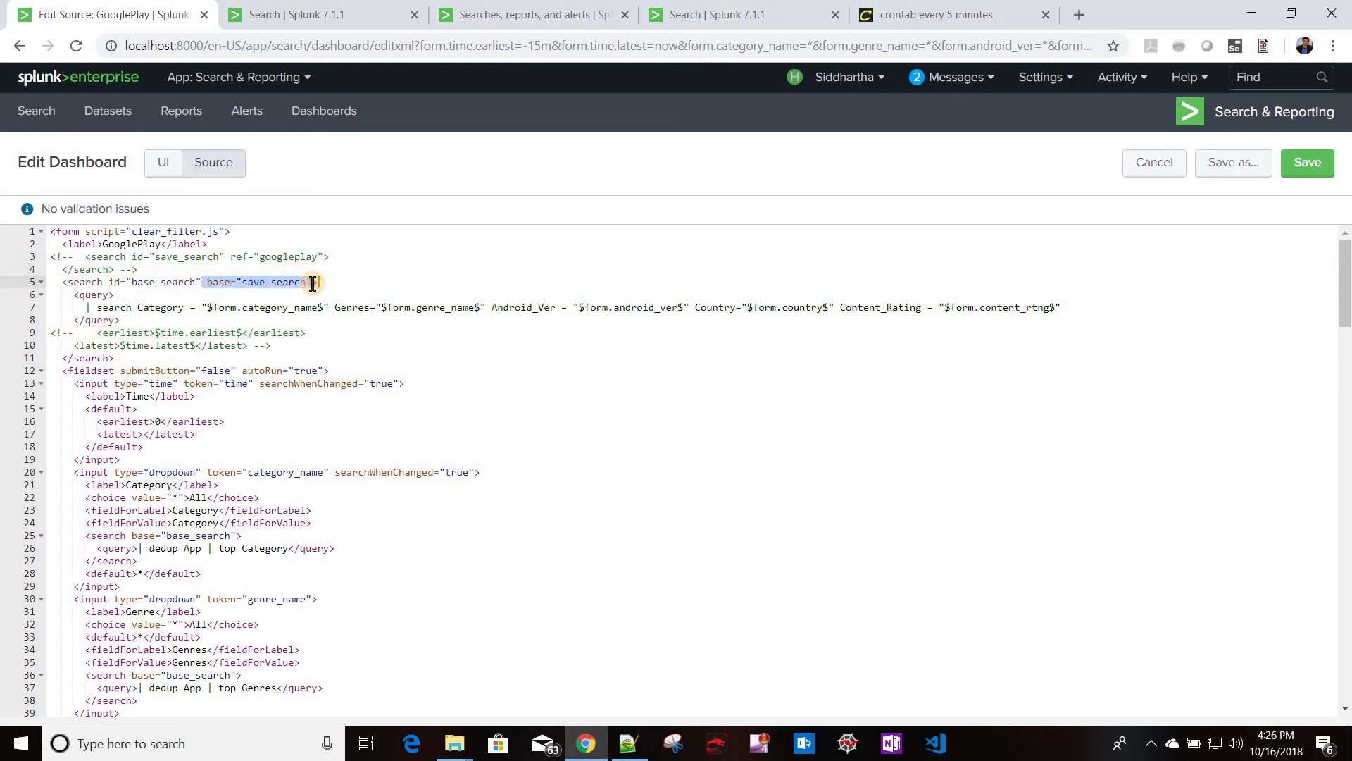
key("BackSpace")
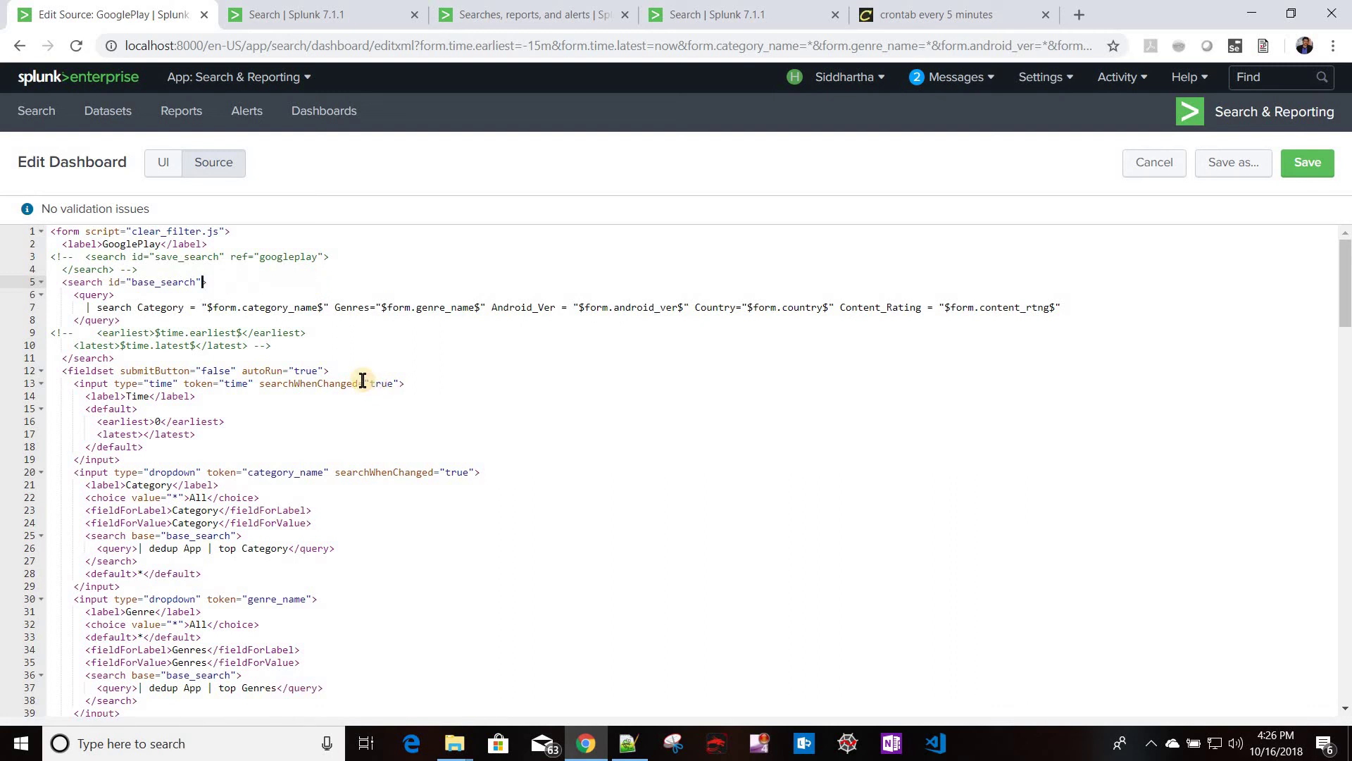
Step: Replace the base_search query with the parameterized "| savedsearch googleplay" line kept in Notepad++ and save the dashboard
key("alt+Tab")
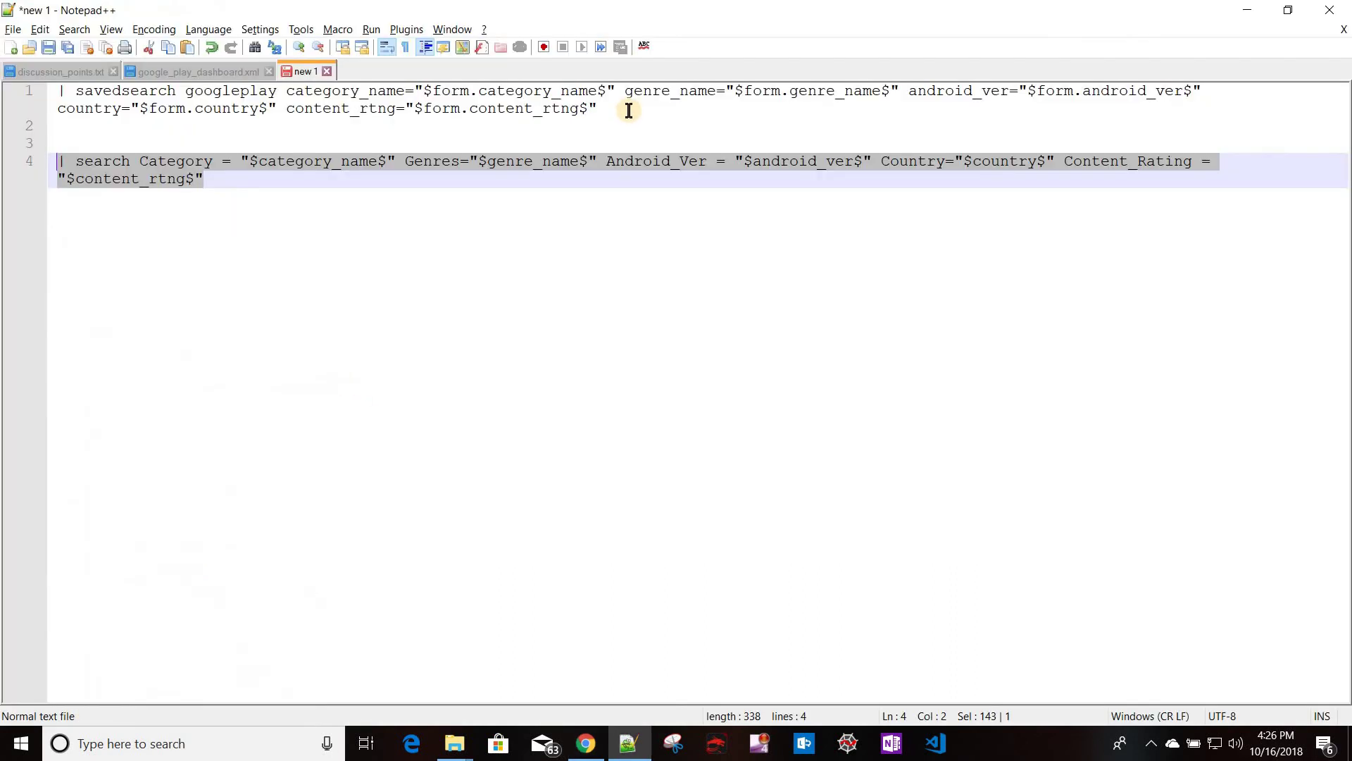
left_click_drag(597, 107, 54, 87)
key("ctrl+c")
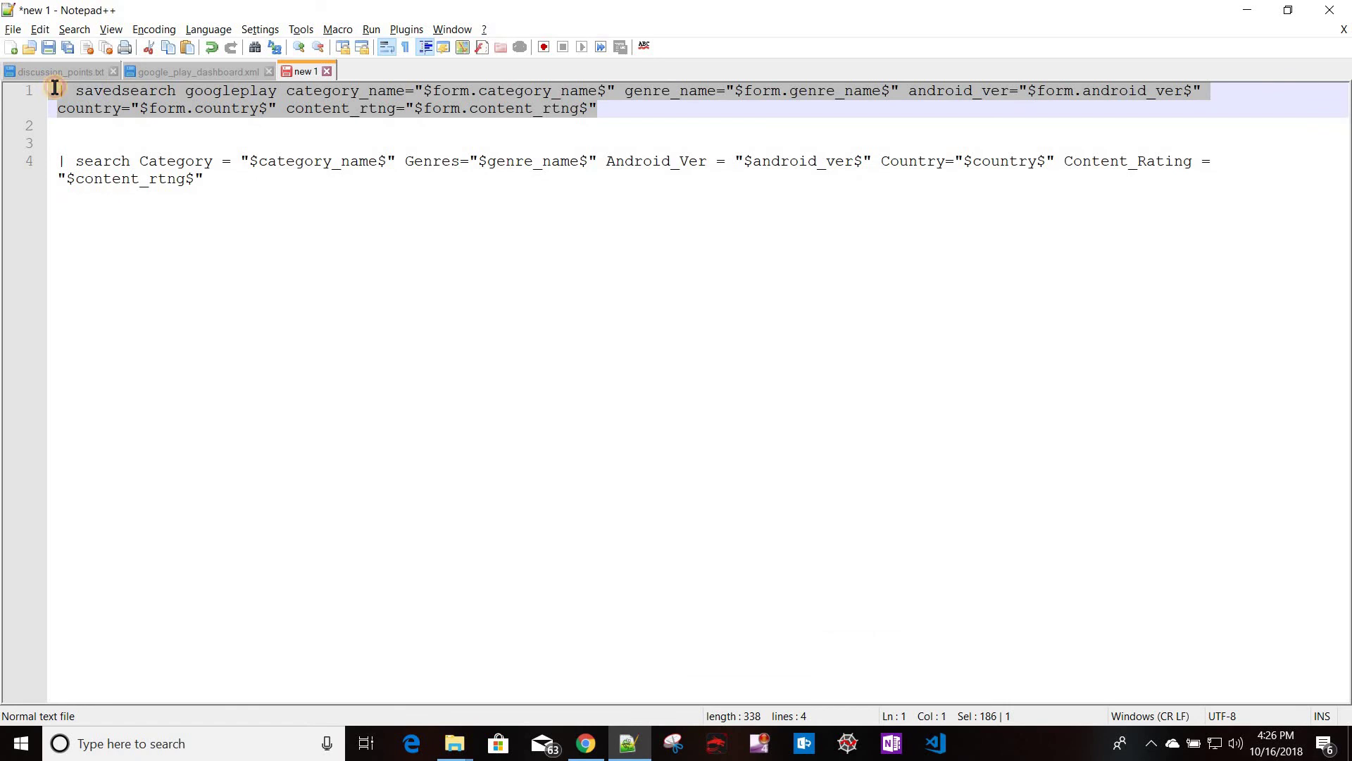
key("alt+Tab")
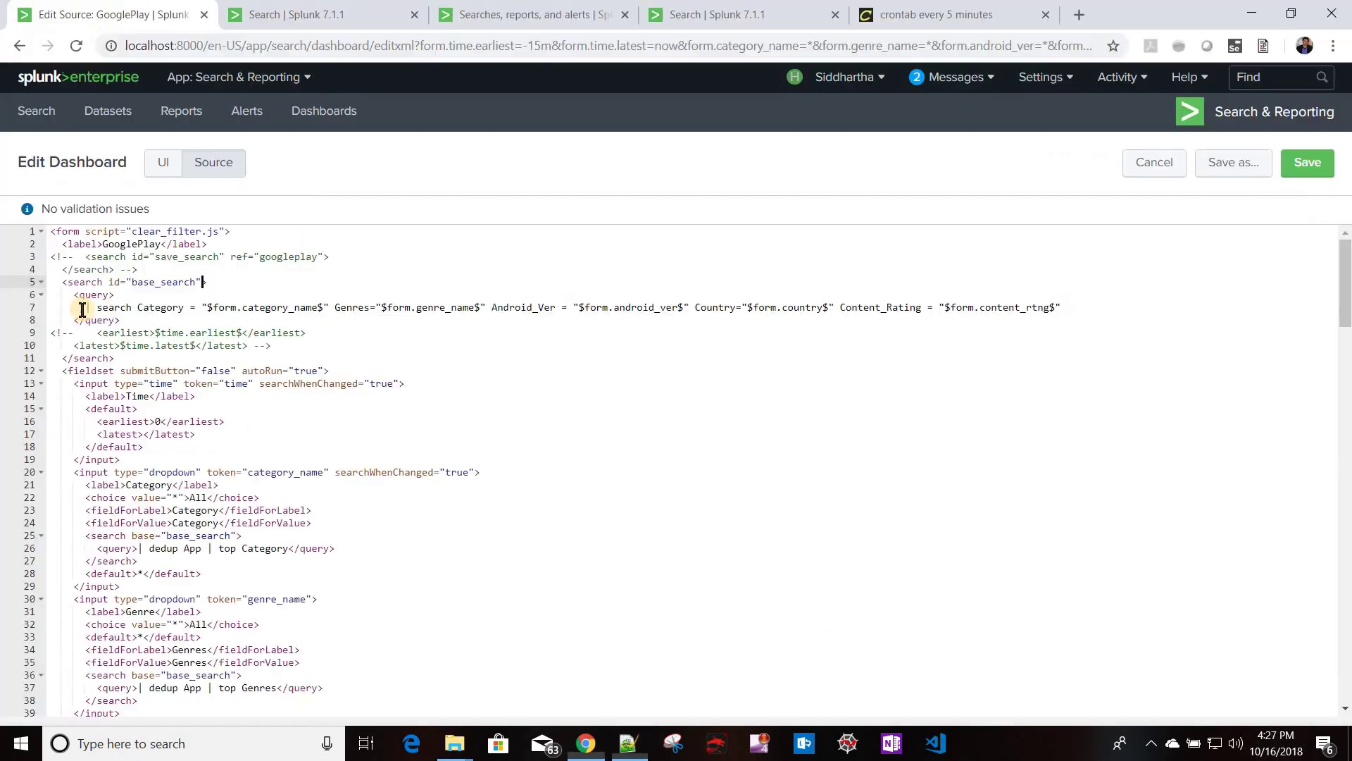
left_click_drag(79, 308, 1118, 303)
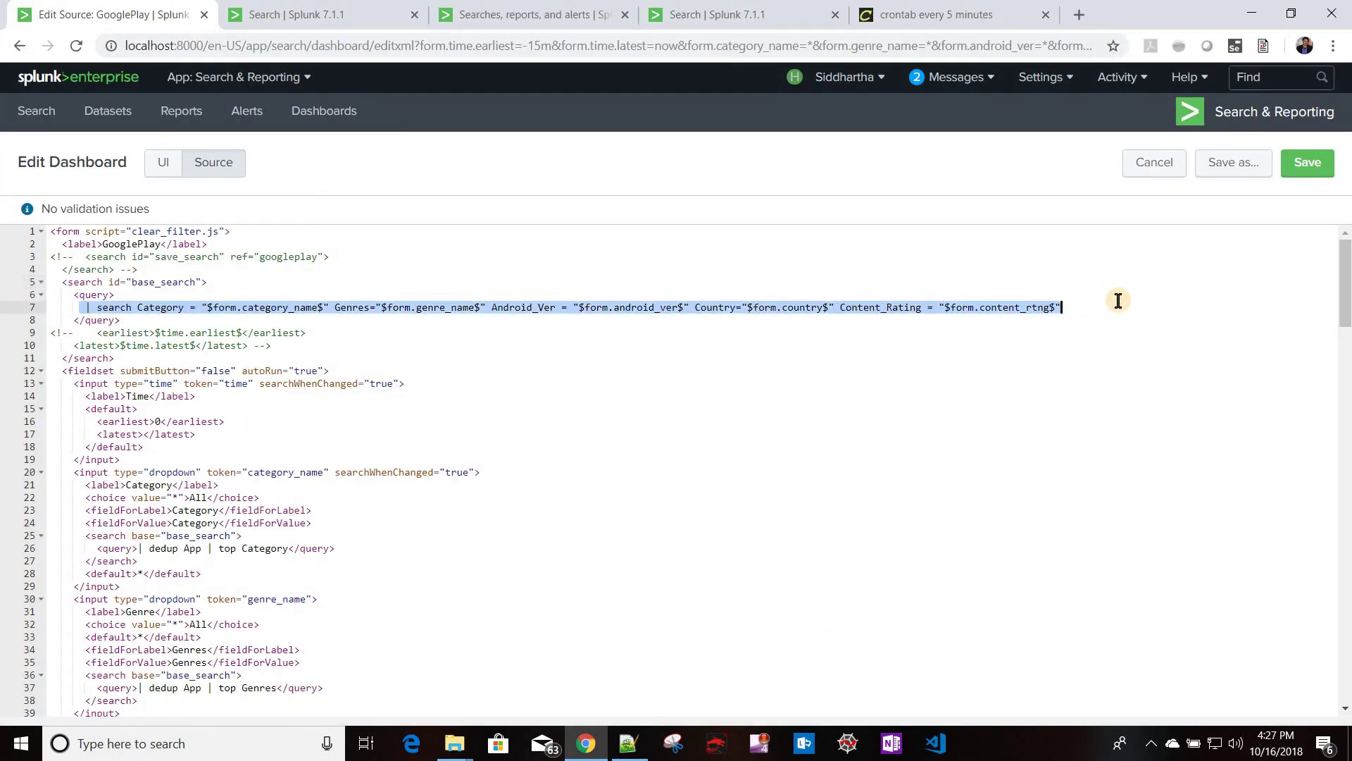
key("ctrl+v")
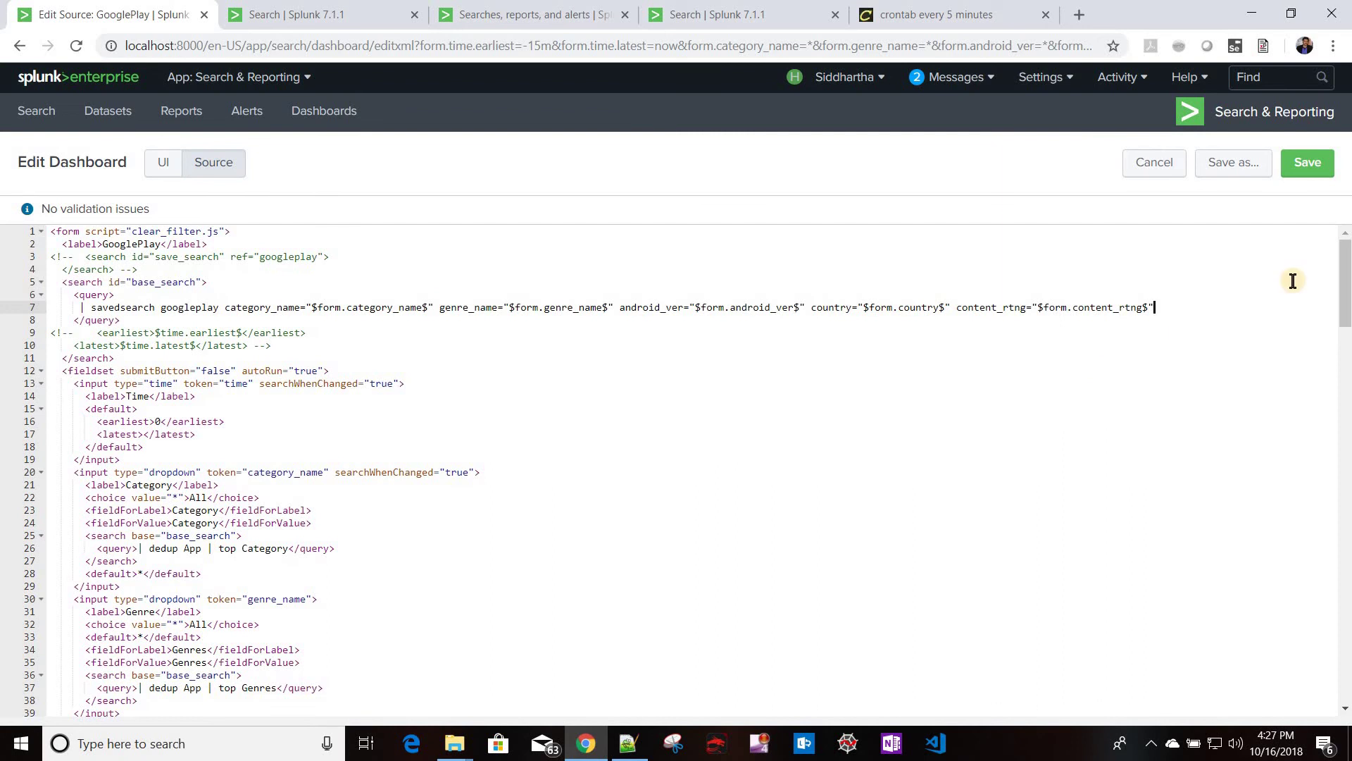
left_click(1317, 173)
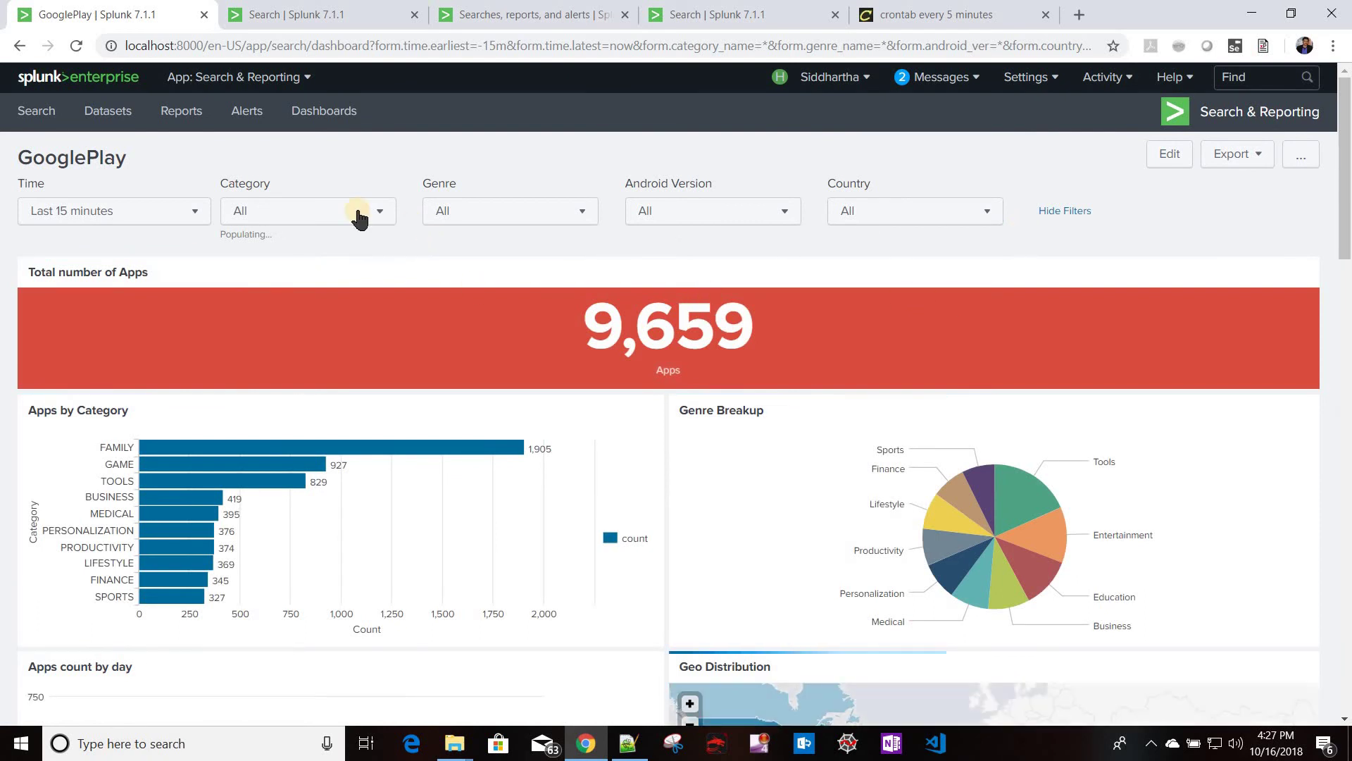
Step: Reopen the GooglePlay dashboard from the dashboards list and filter it by the FAMILY category
left_click(325, 119)
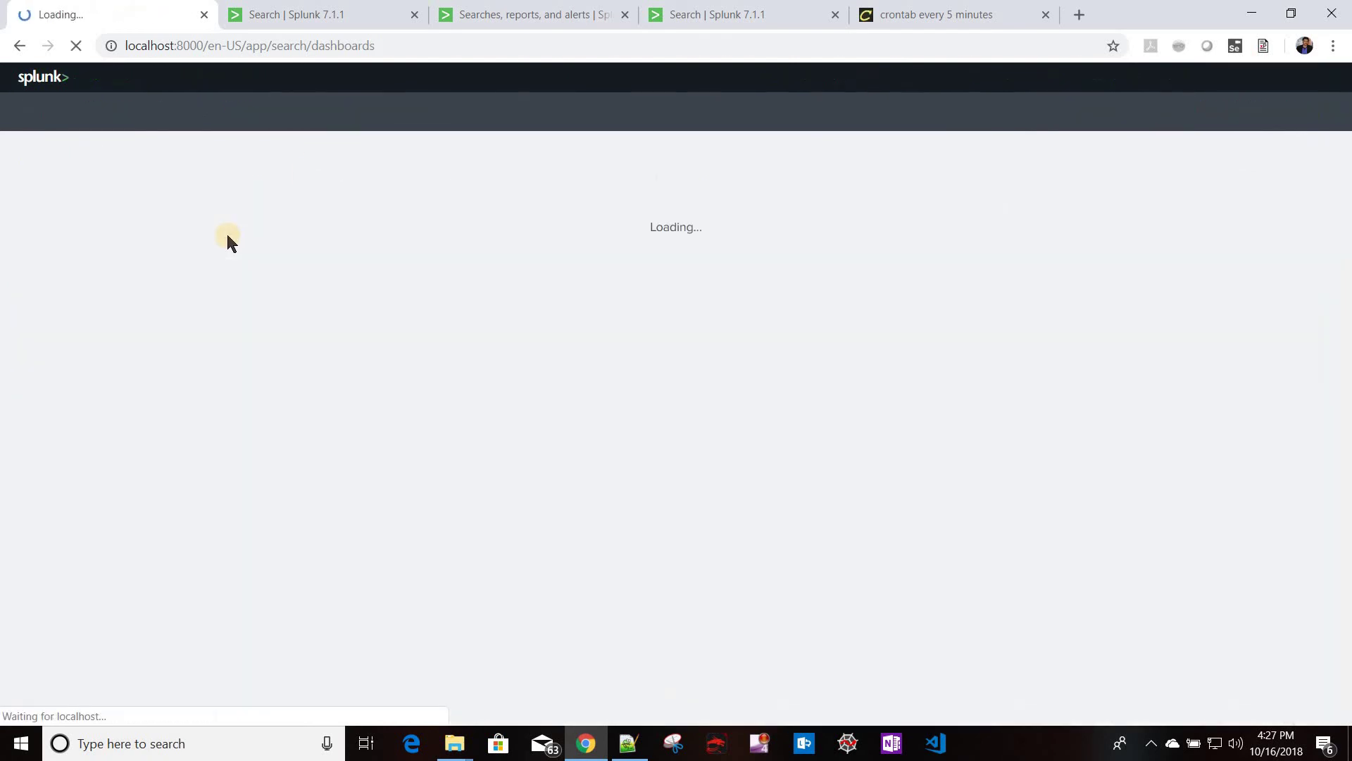
key("Tab")
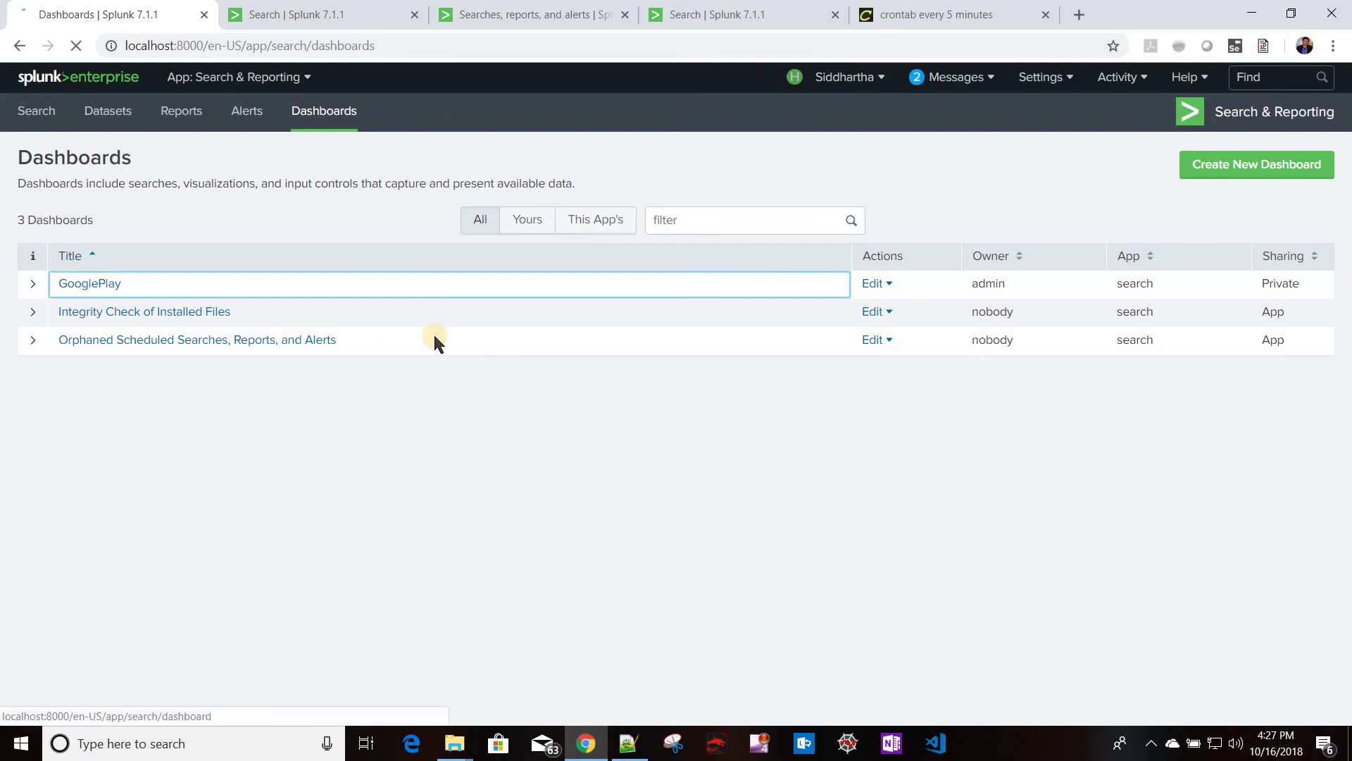
key("Return")
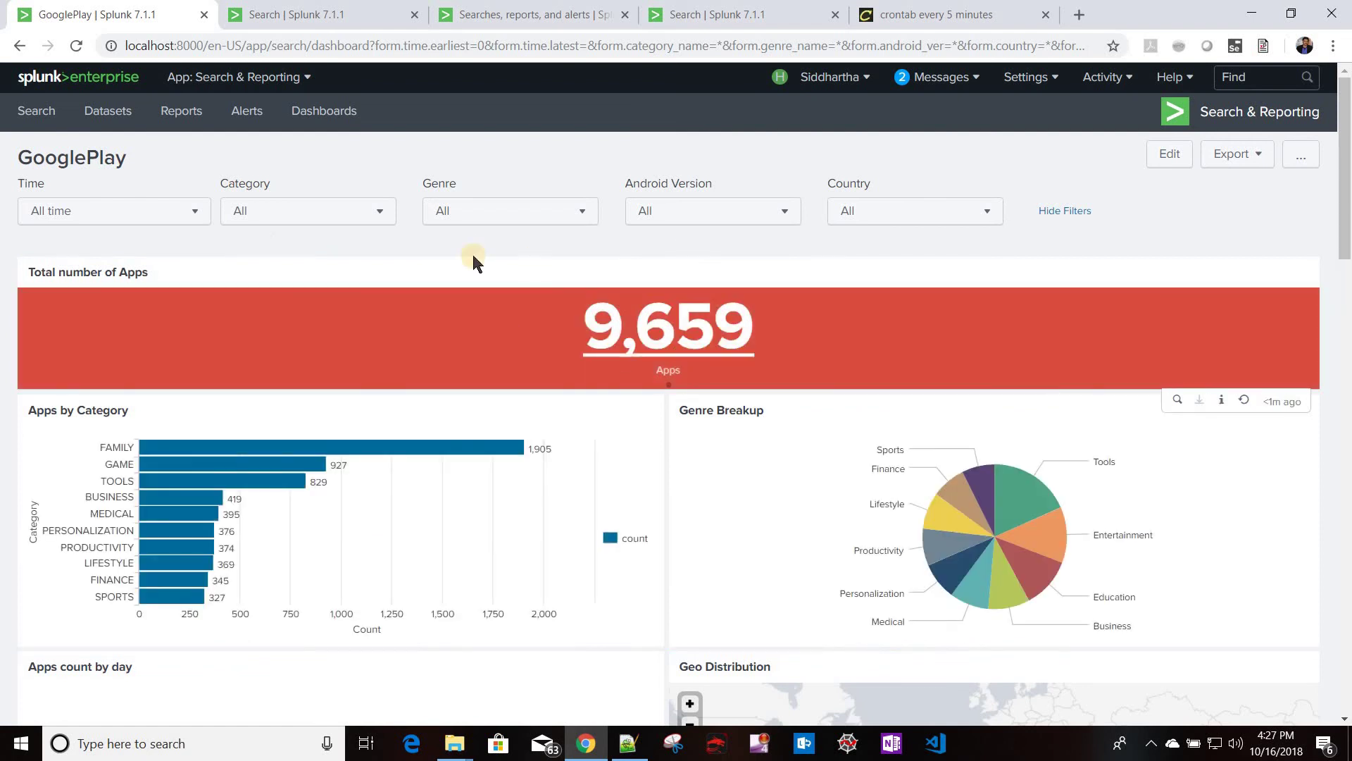
left_click(282, 211)
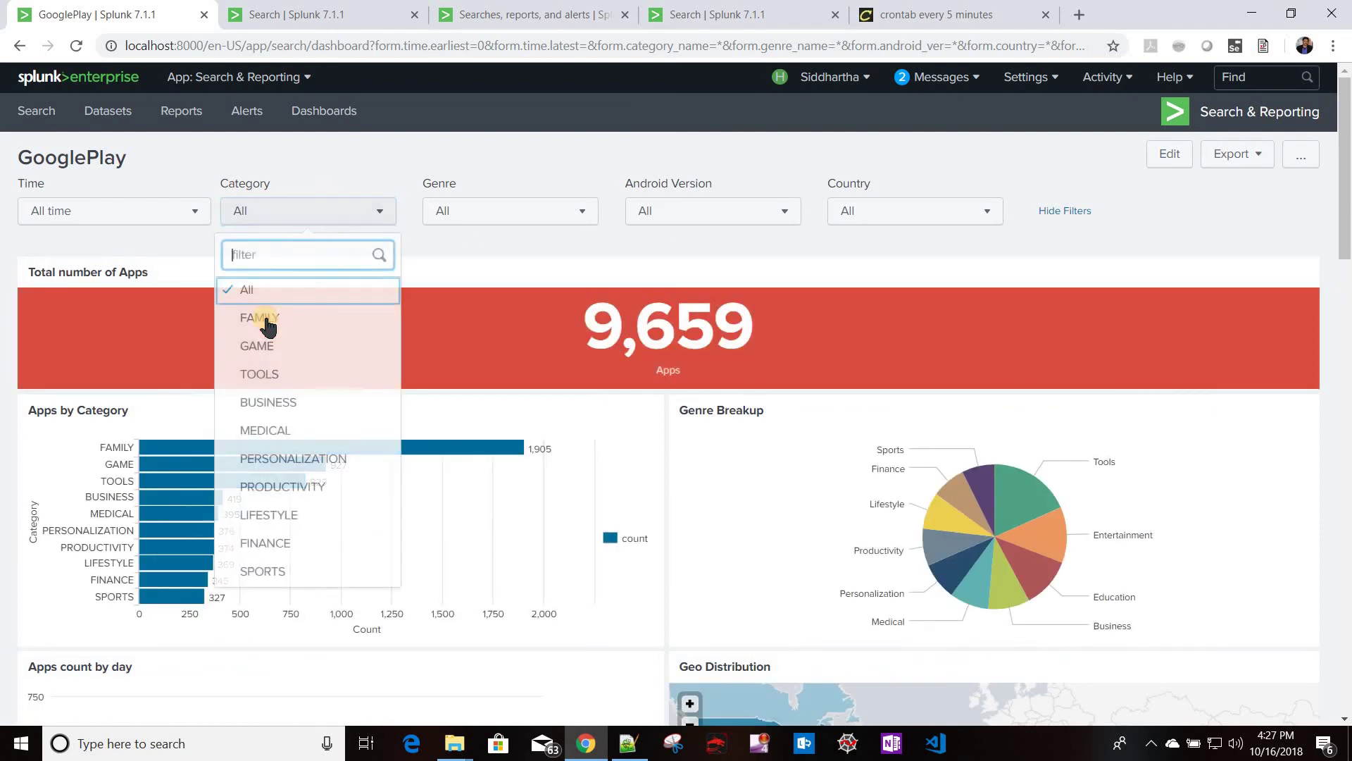
left_click(265, 314)
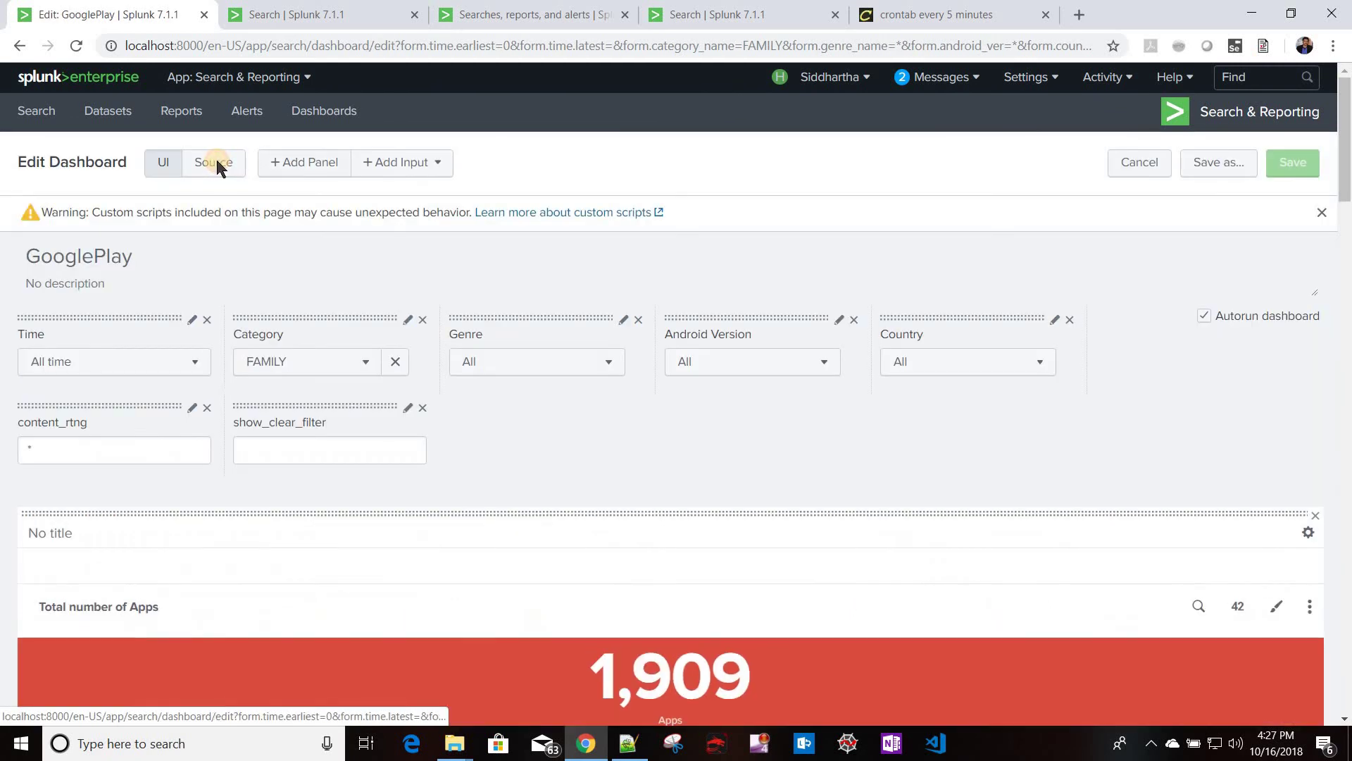
Step: Compare the category_name argument in the dashboard source with the token used in the googleplay saved search's query
left_click(215, 166)
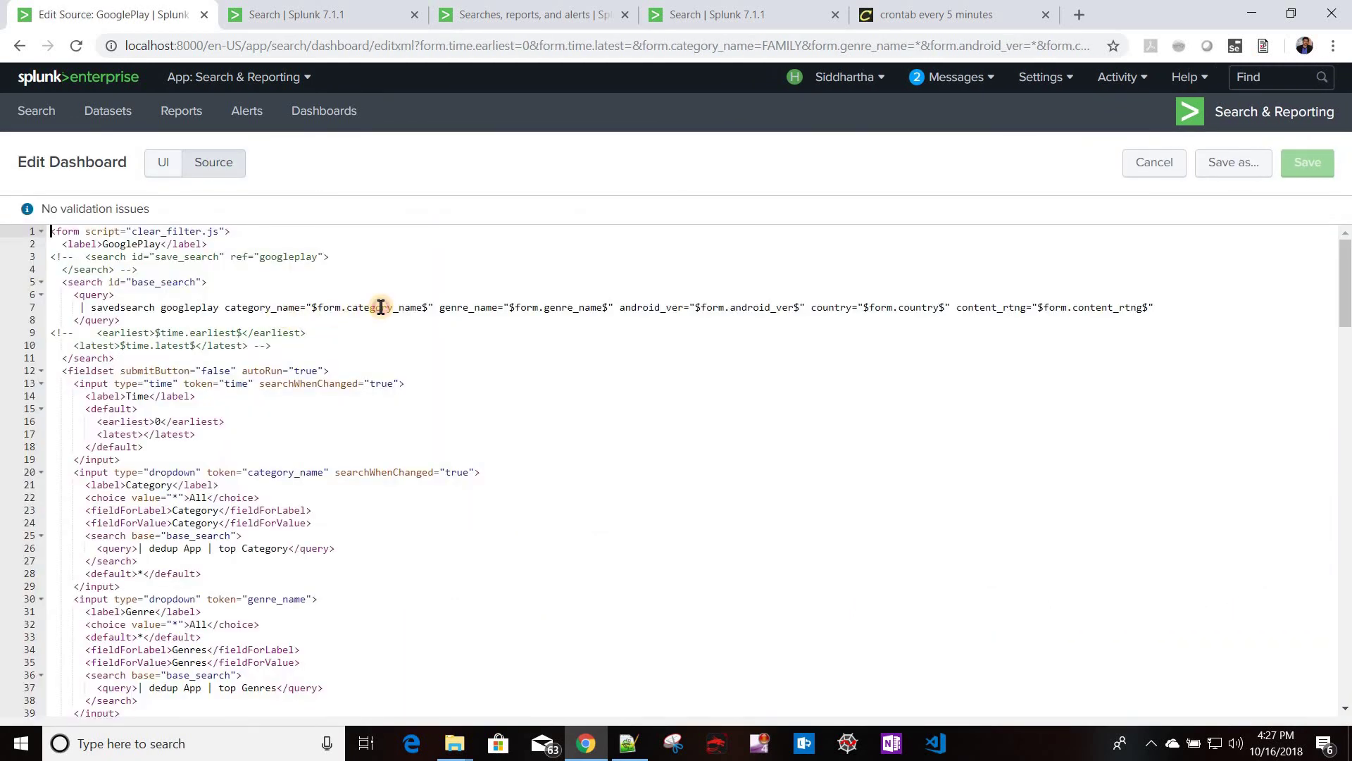
left_click(381, 307)
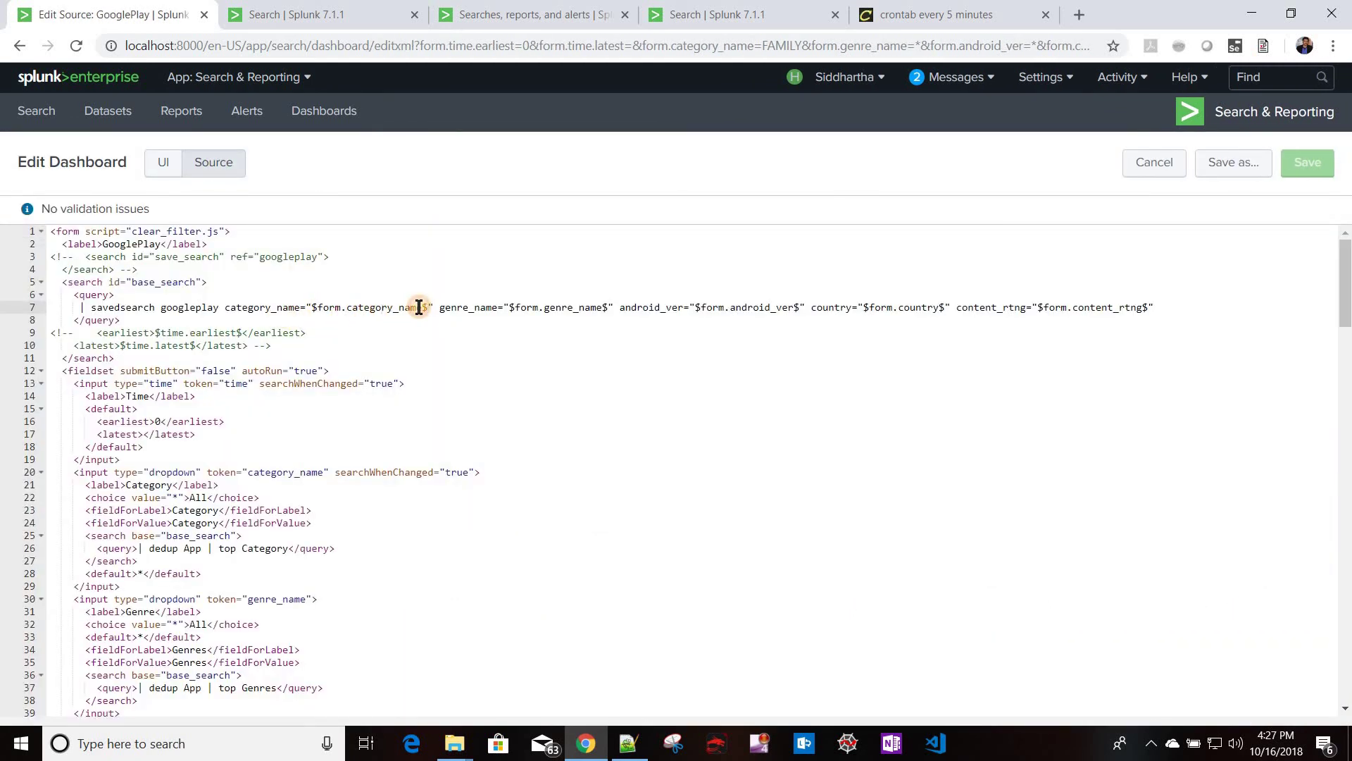
left_click_drag(405, 308, 318, 307)
double_click(245, 308)
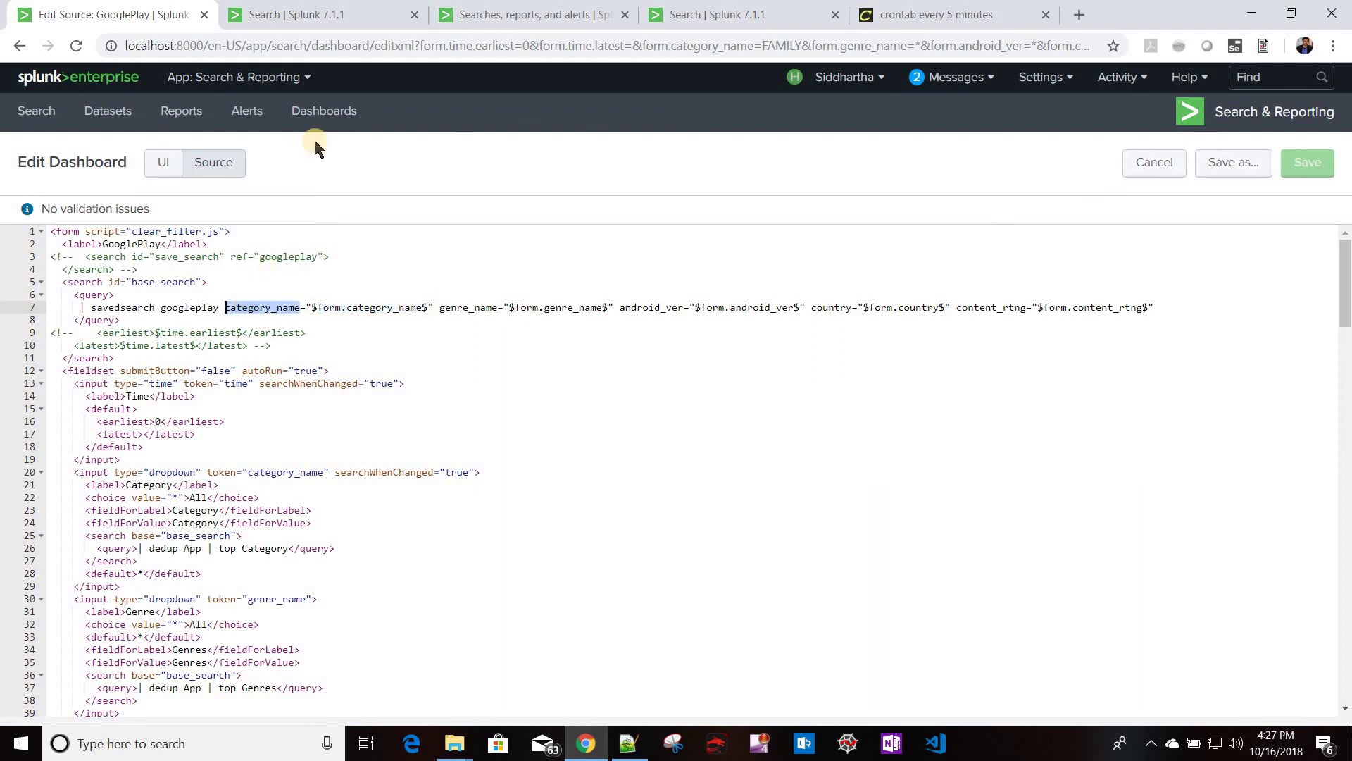
left_click(534, 14)
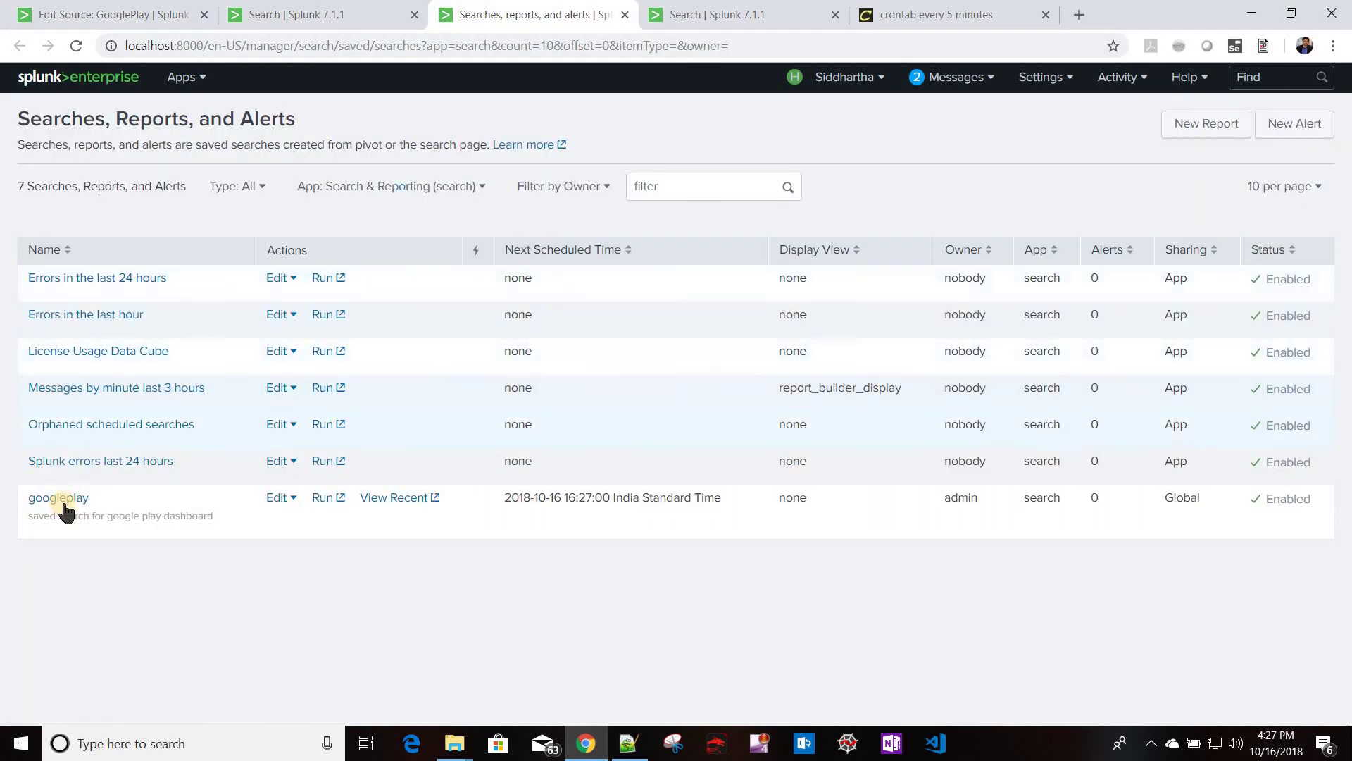
left_click(58, 498)
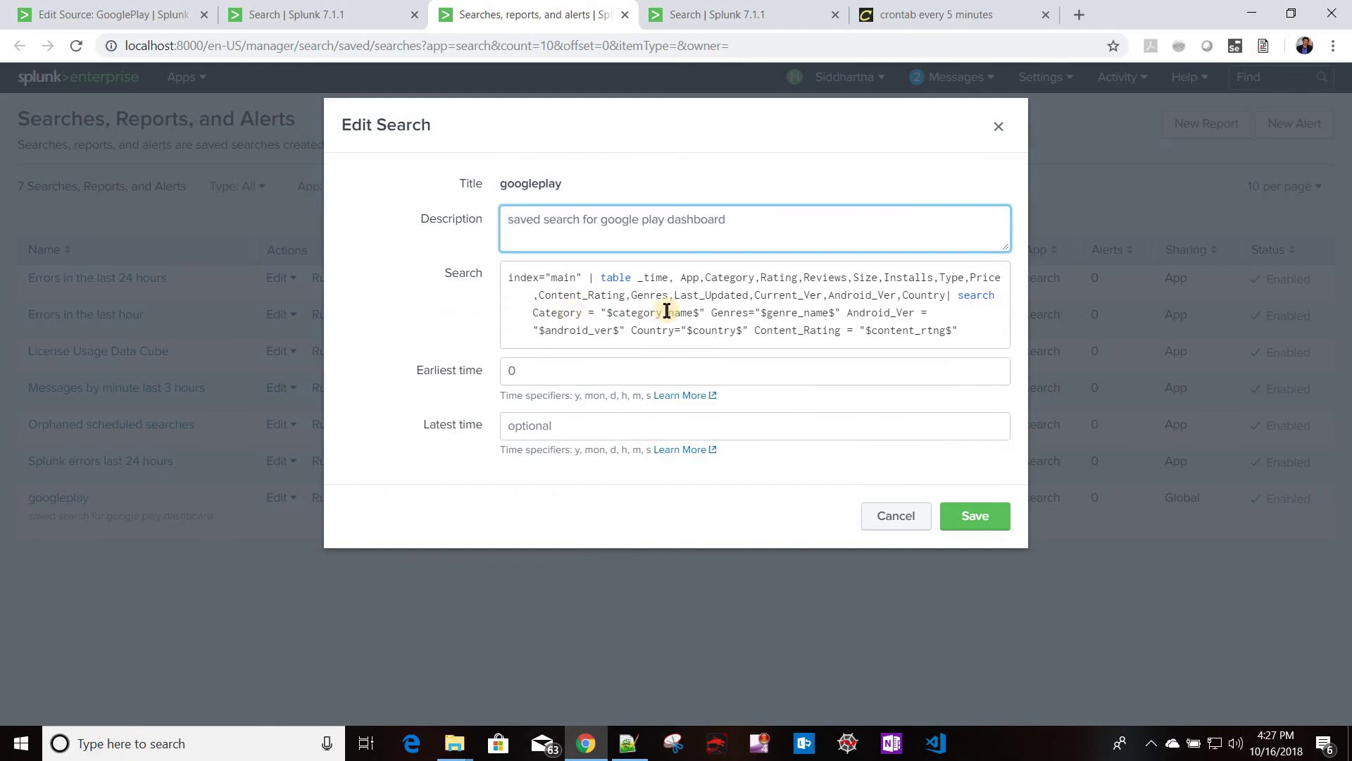
left_click(912, 521)
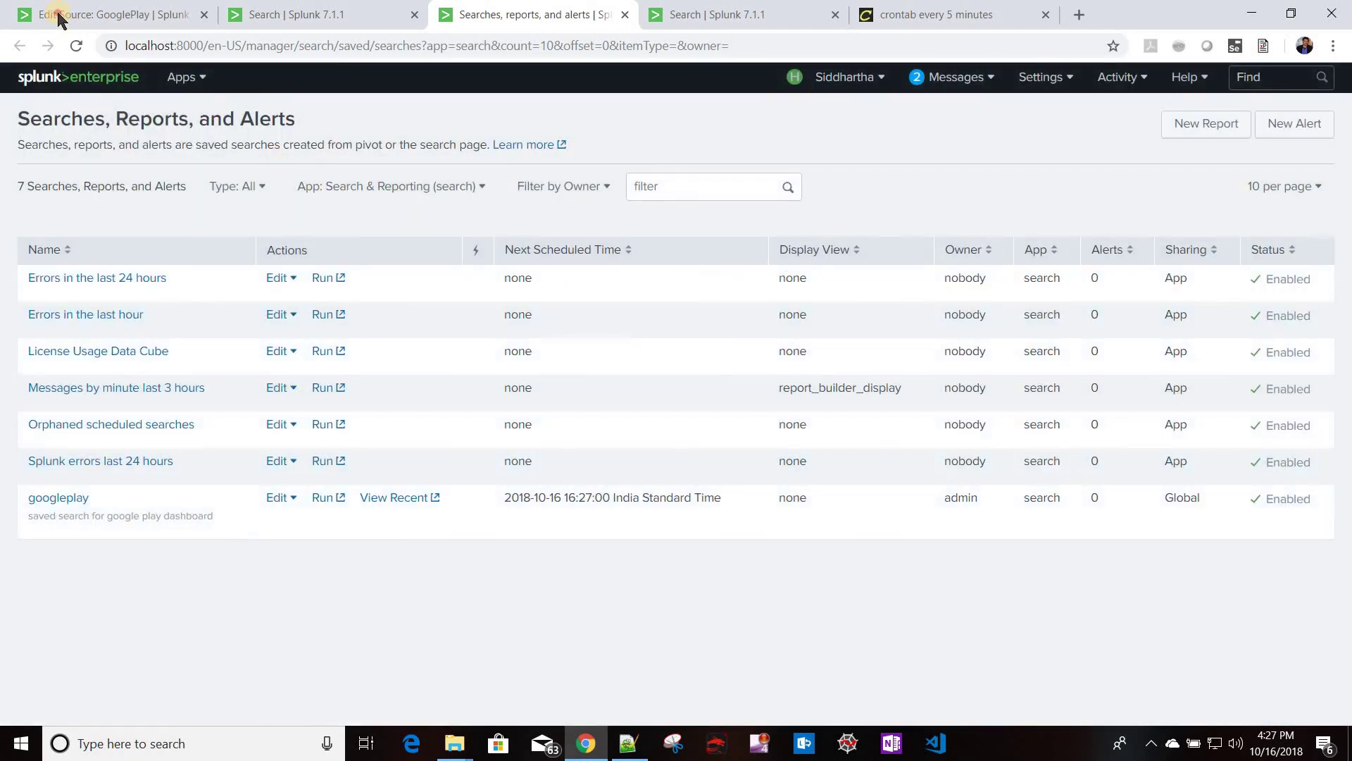
Step: Uncomment the $time.earliest$ and $time.latest$ lines of base_search in the dashboard source and save the dashboard
left_click(59, 16)
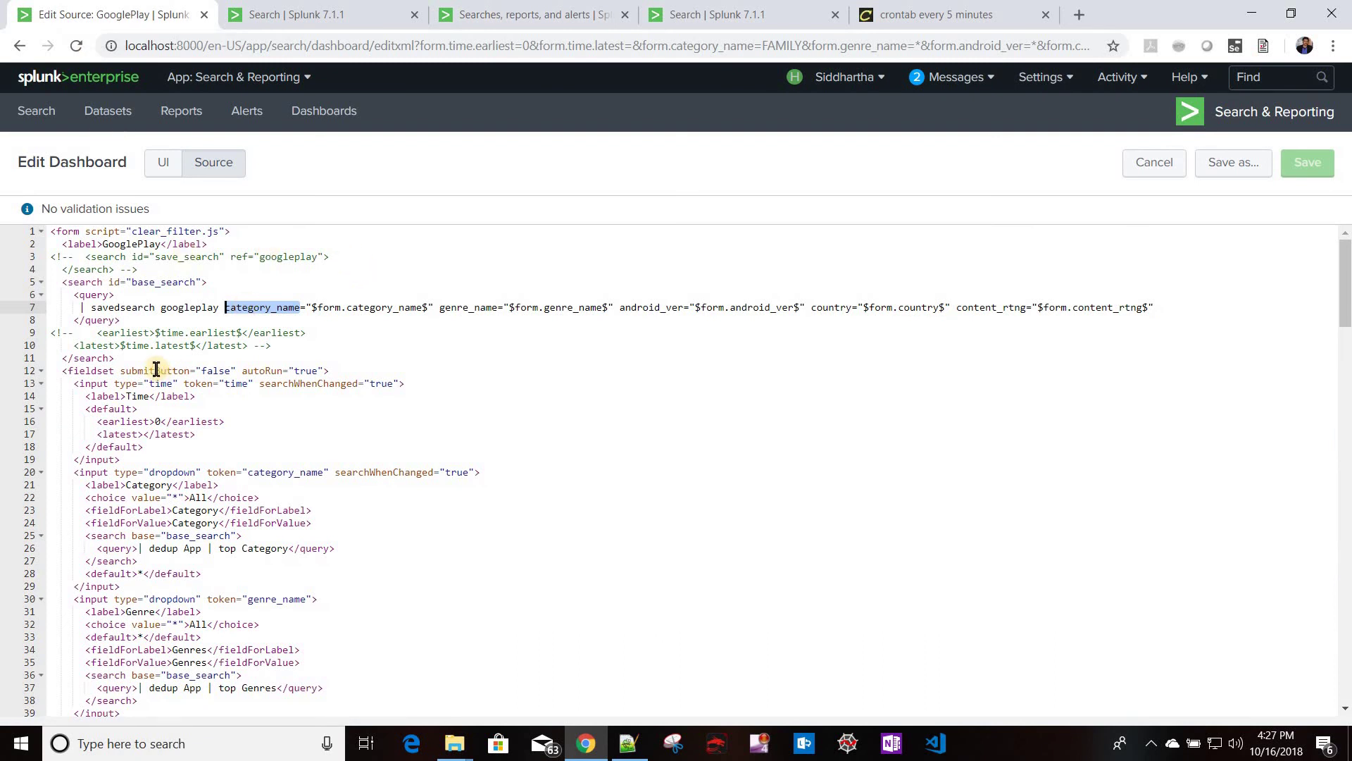
left_click(86, 332)
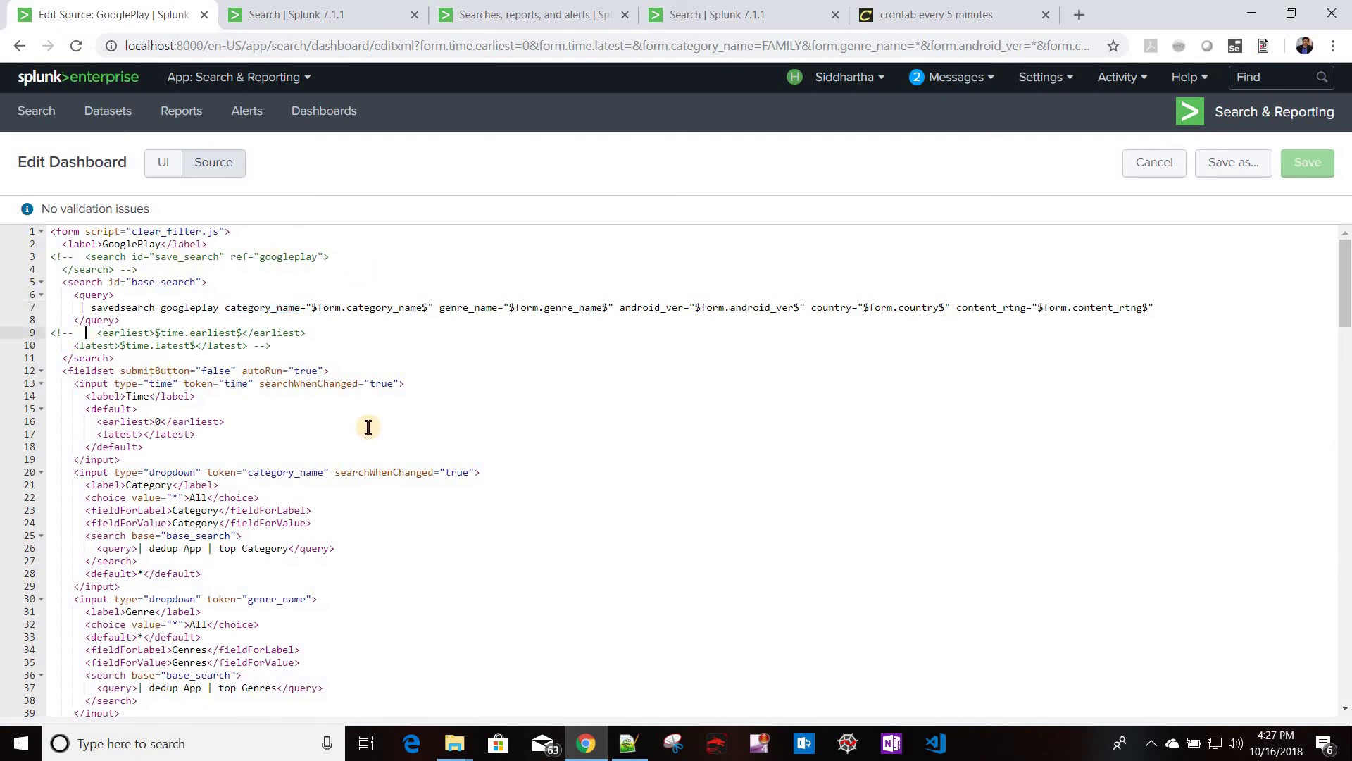
key("BackSpace")
key("BackSpace")
key("BackSpace")
key("BackSpace")
key("BackSpace")
key("BackSpace")
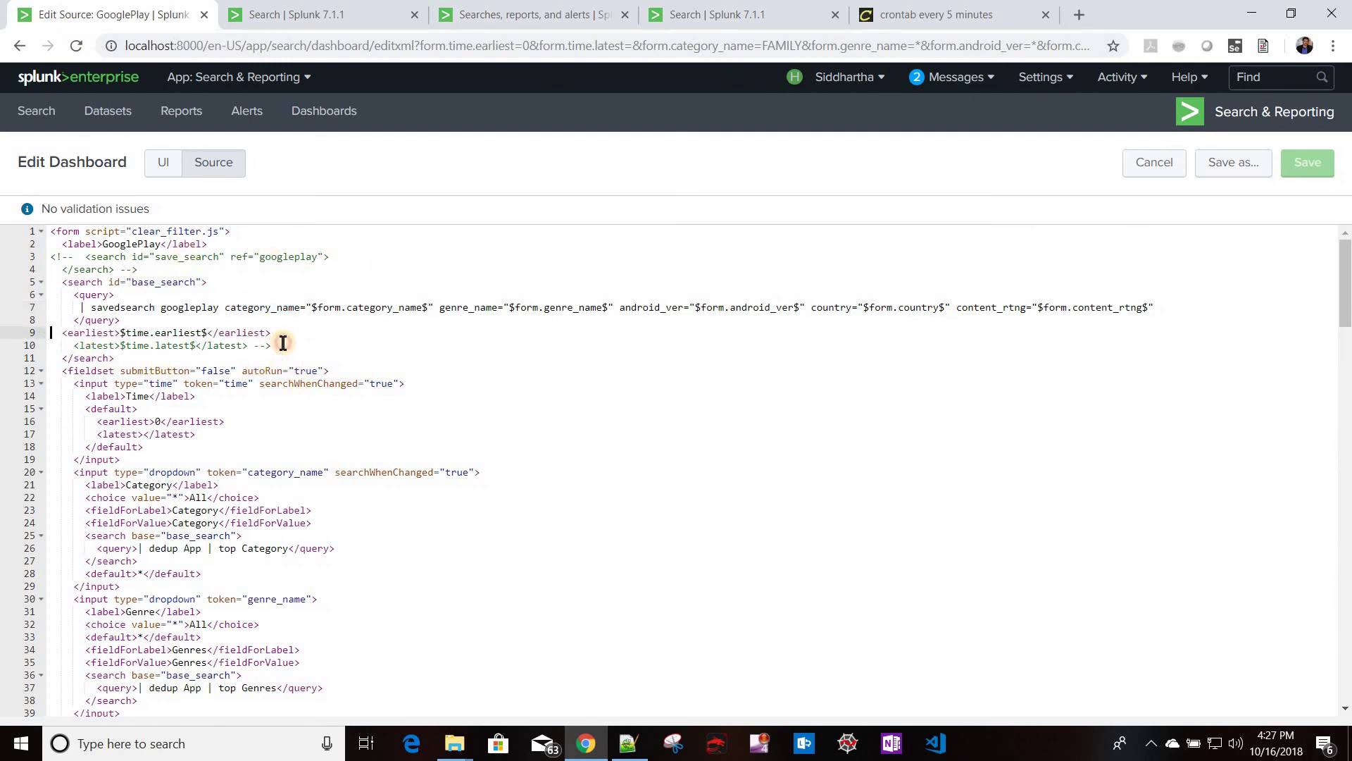
left_click(281, 344)
key("BackSpace")
key("BackSpace")
key("BackSpace")
key("BackSpace")
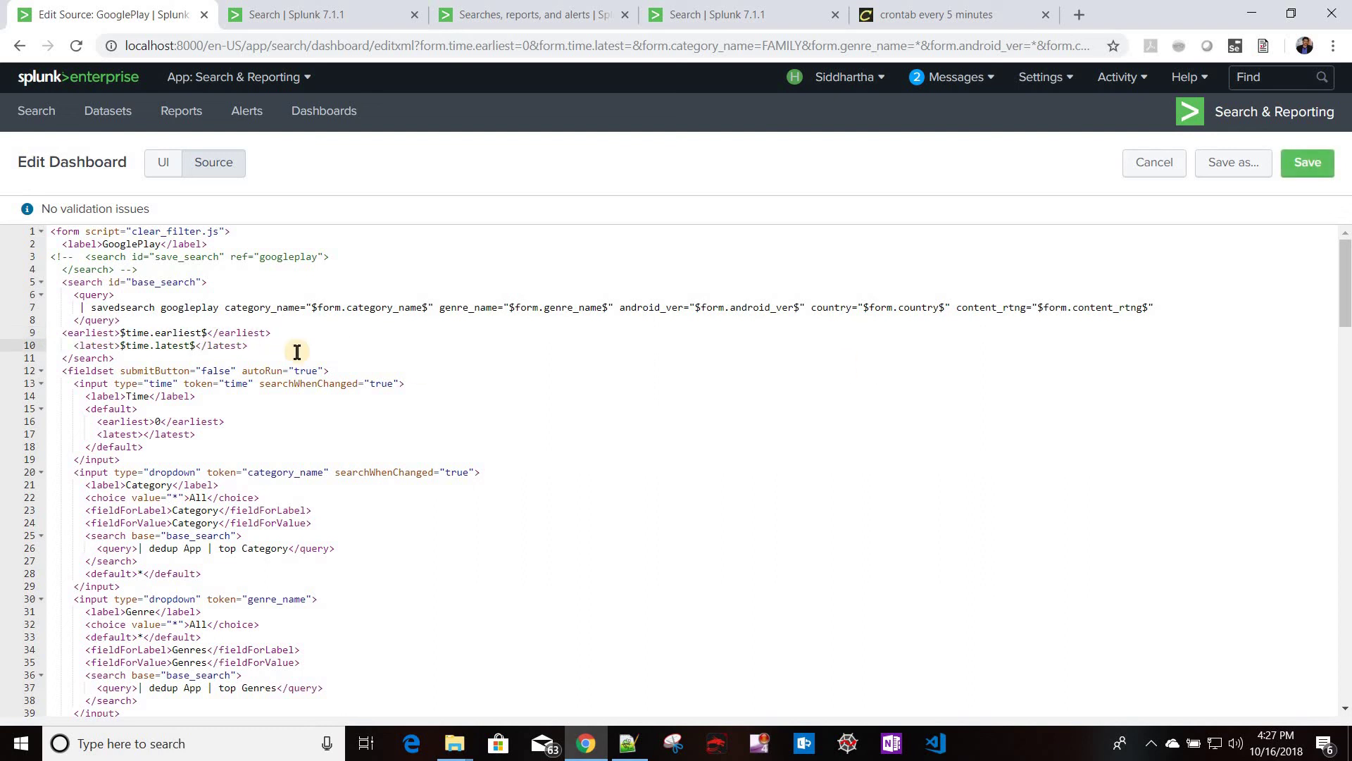
left_click(1306, 166)
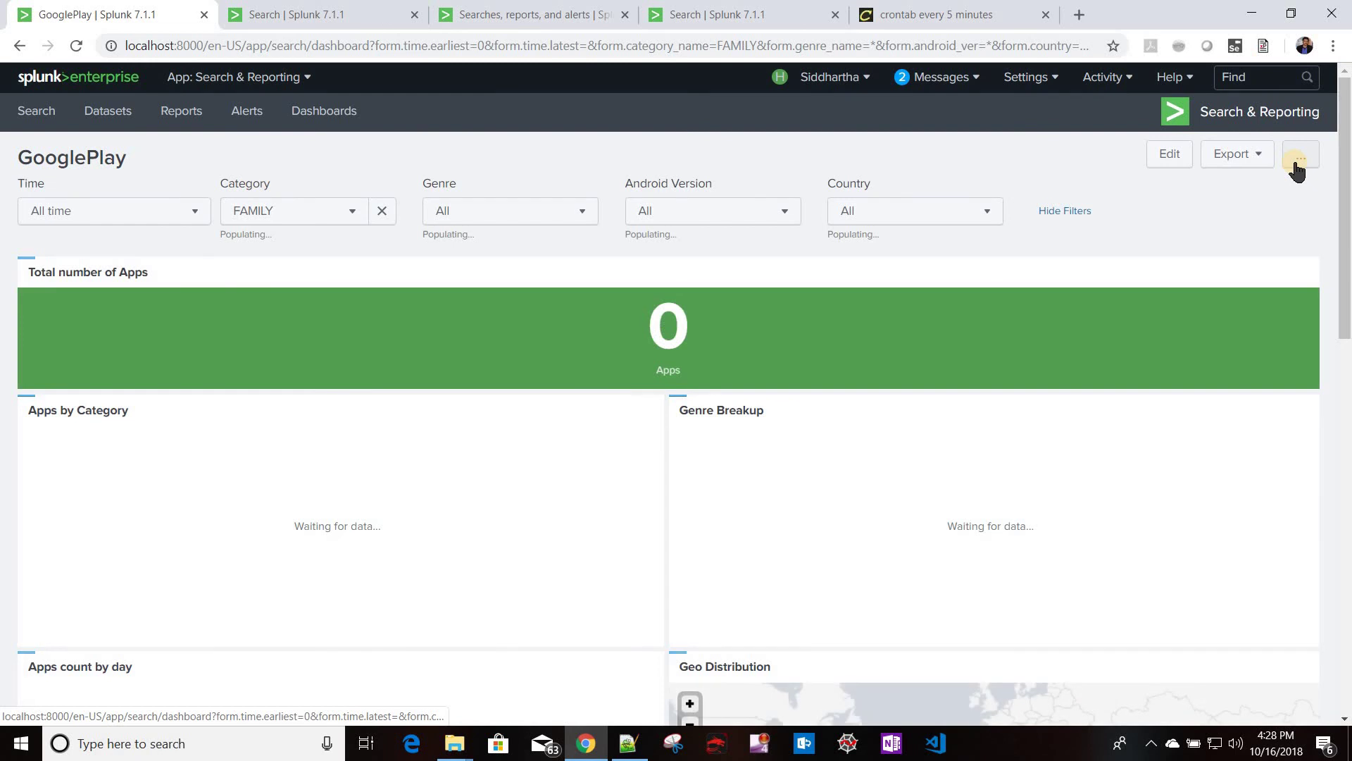
Step: Reopen the GooglePlay dashboard from the dashboards list and enter 1/1/2015 as the start of its Between date range
left_click(324, 113)
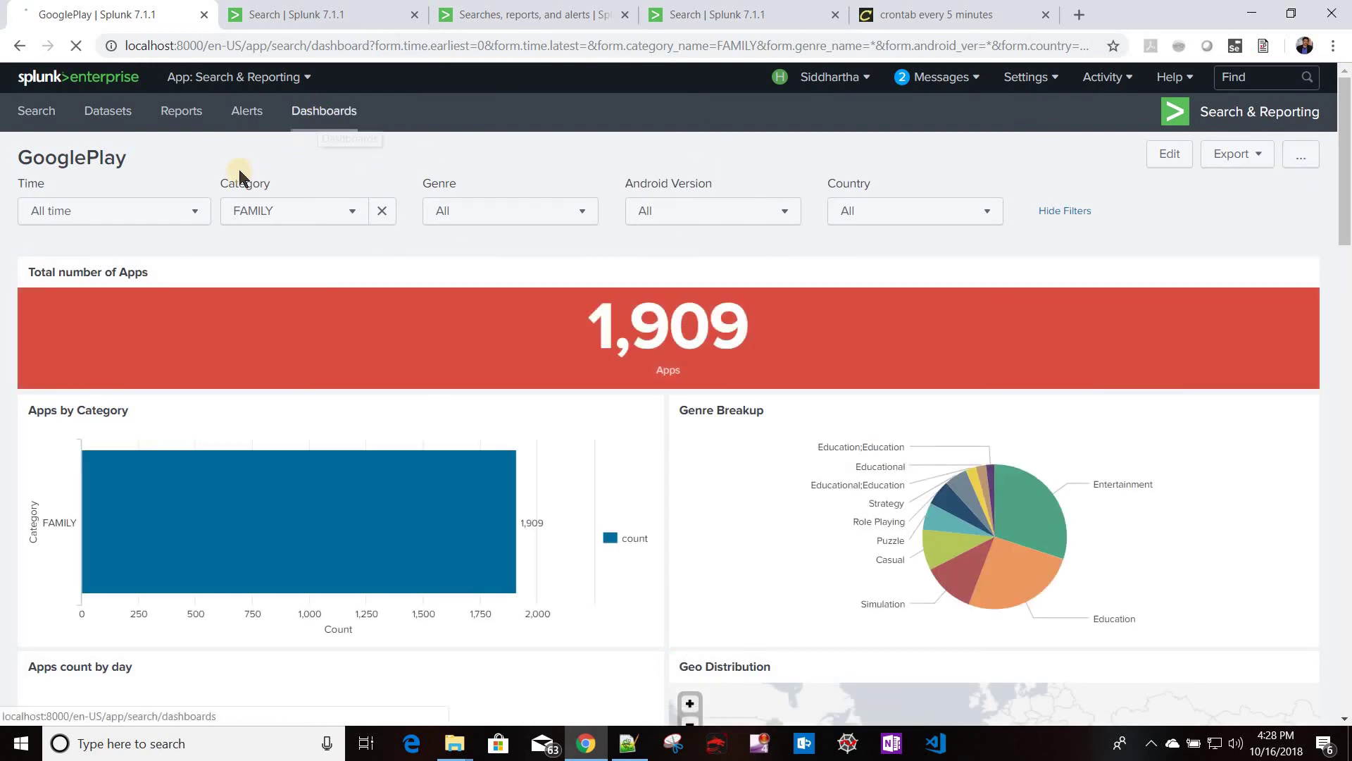
left_click(518, 316)
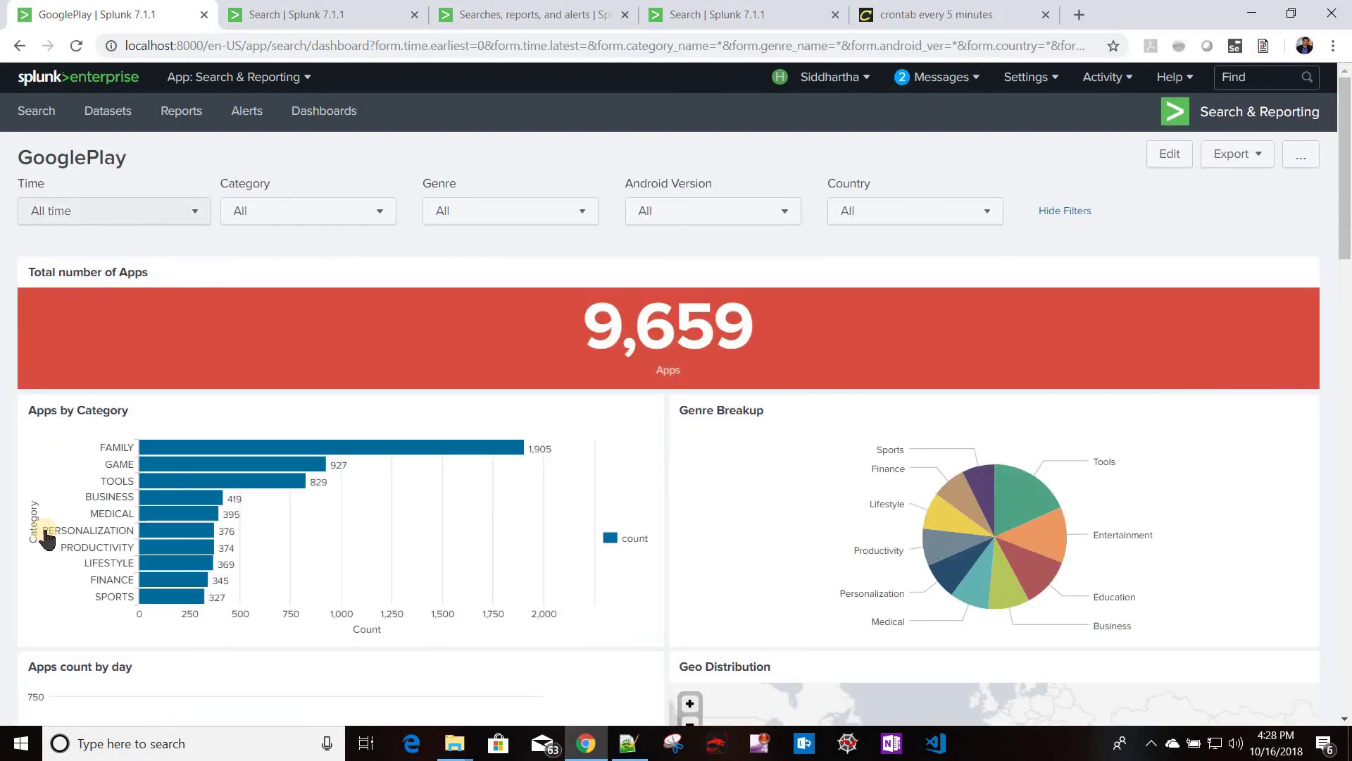
left_click(94, 562)
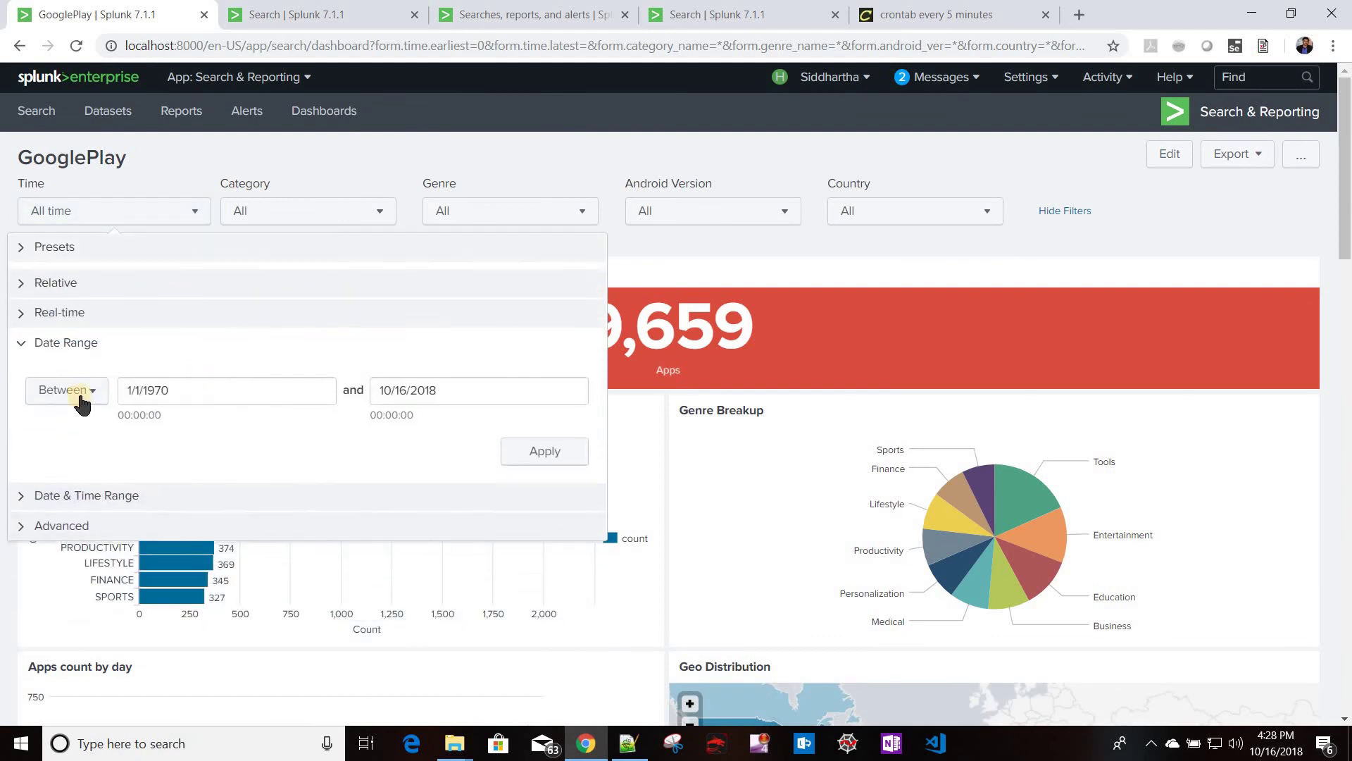
left_click(77, 393)
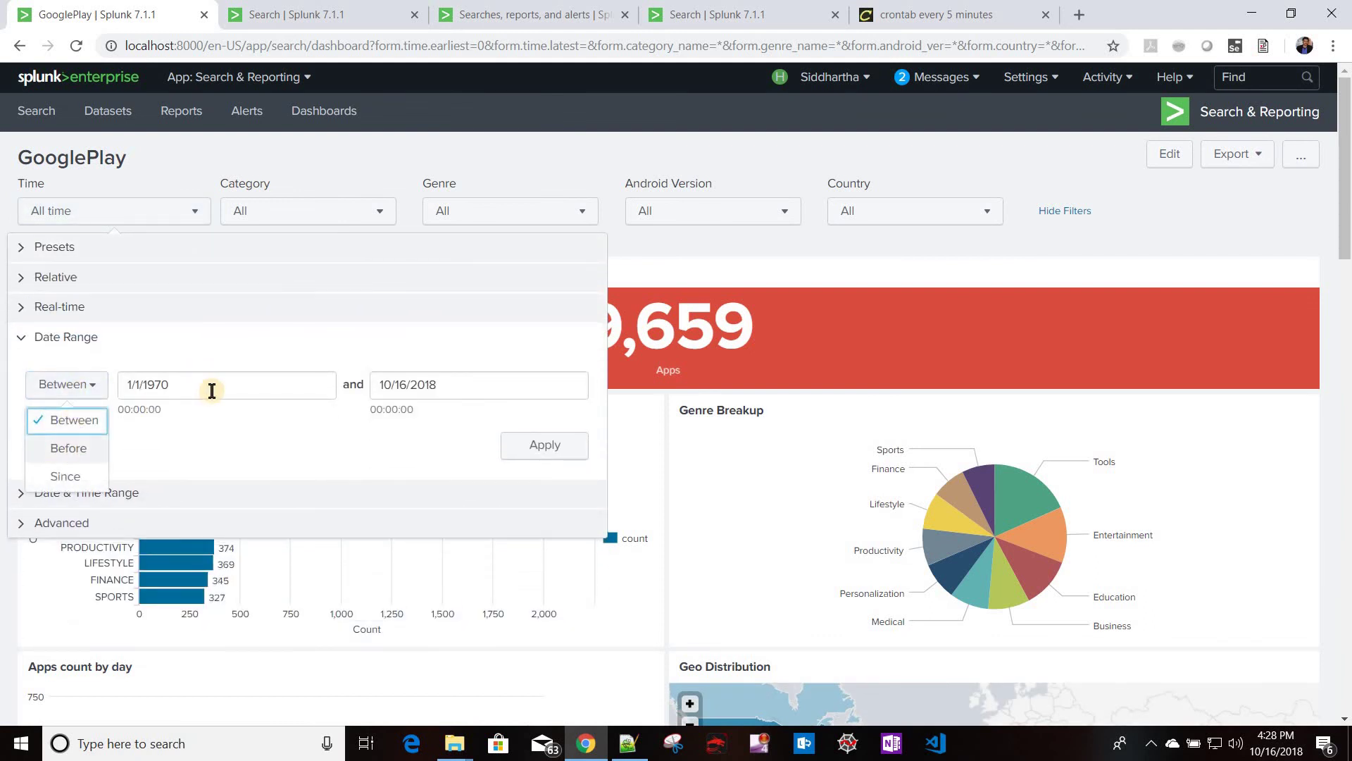
left_click(190, 393)
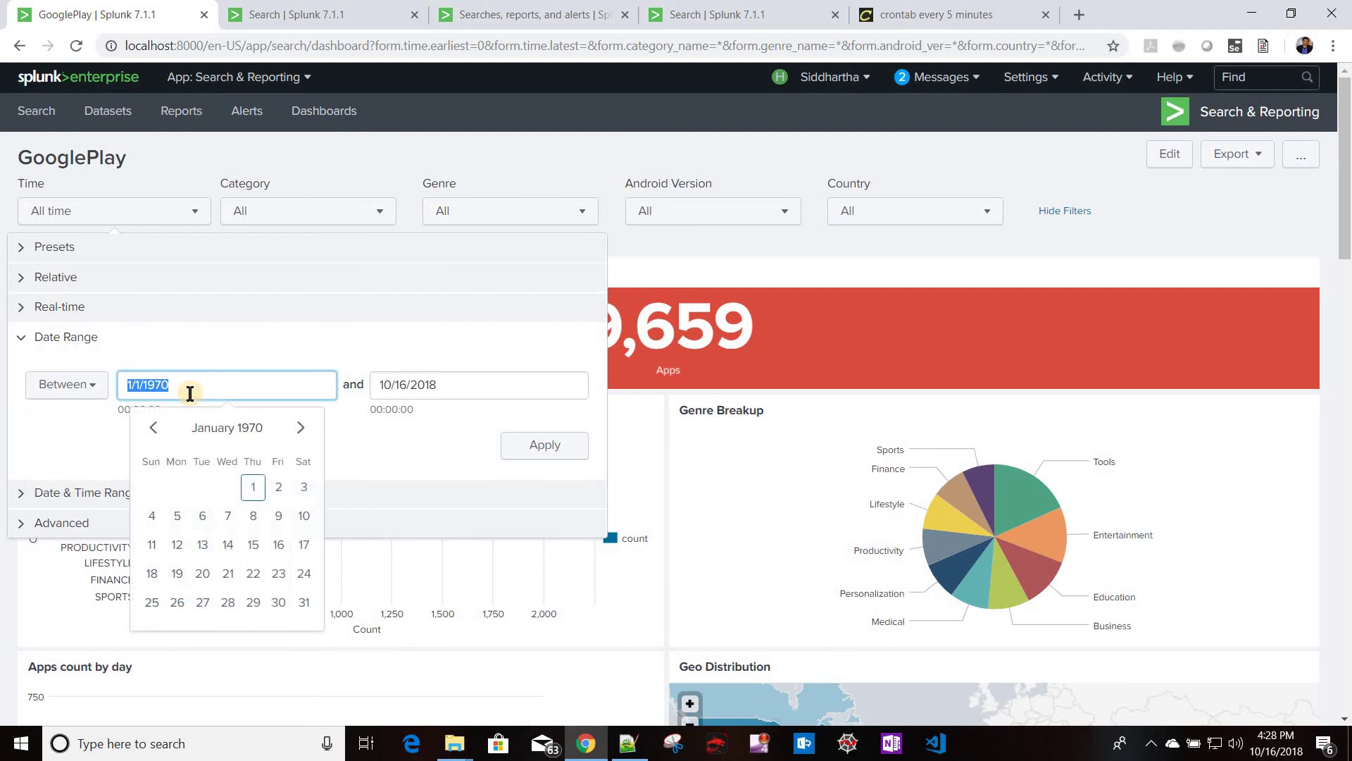
left_click(155, 386)
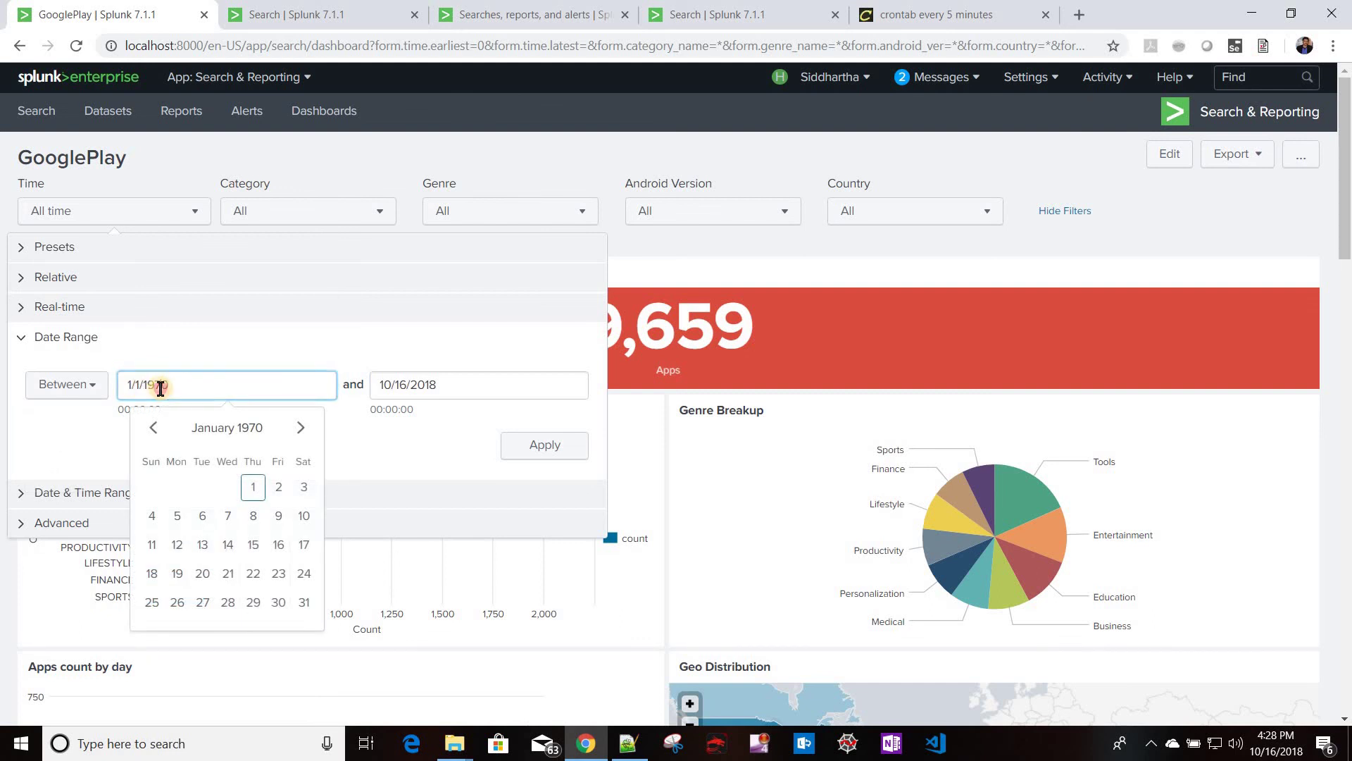
double_click(242, 387)
type("20")
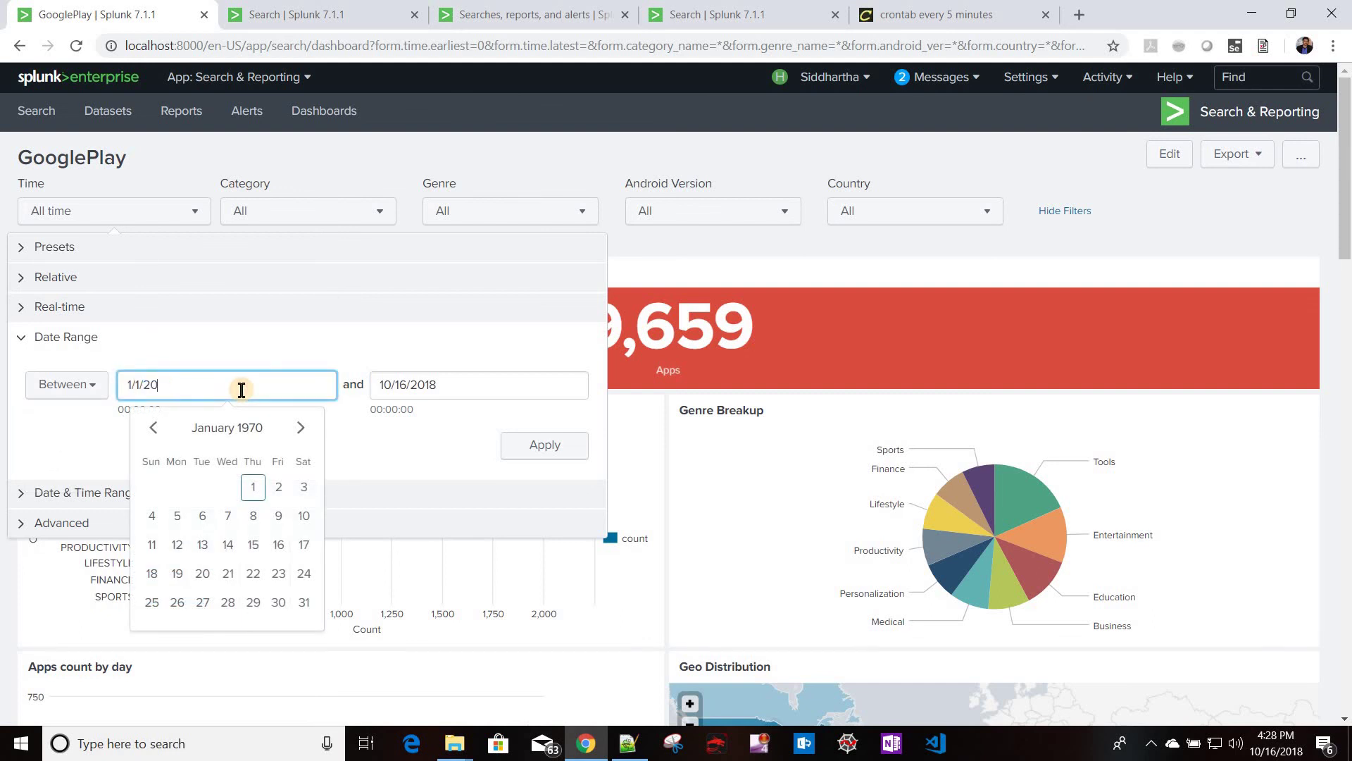
type("15")
Step: Copy the start date into the end date, change it to 1/31/2015 and apply the date range
key("ctrl+a")
key("ctrl+c")
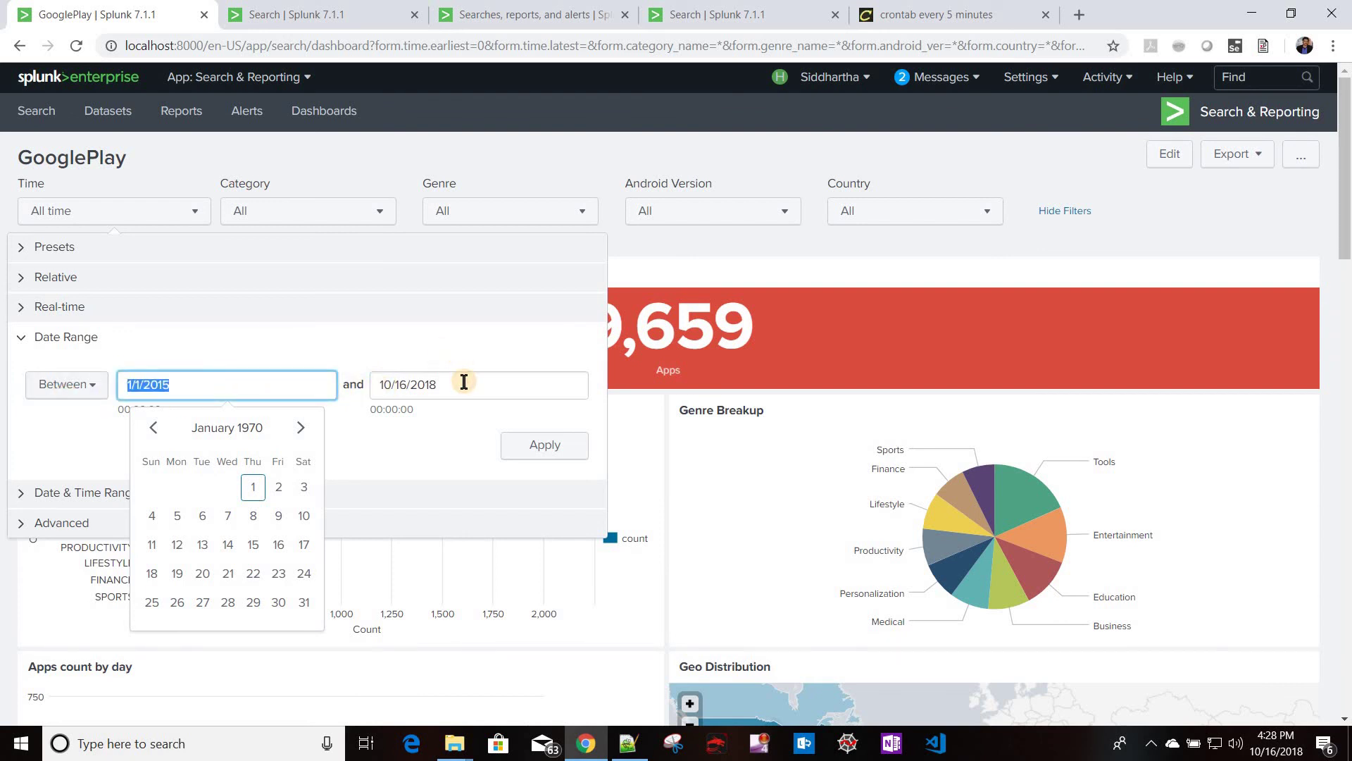
left_click(385, 385)
key("ctrl+a")
key("ctrl+v")
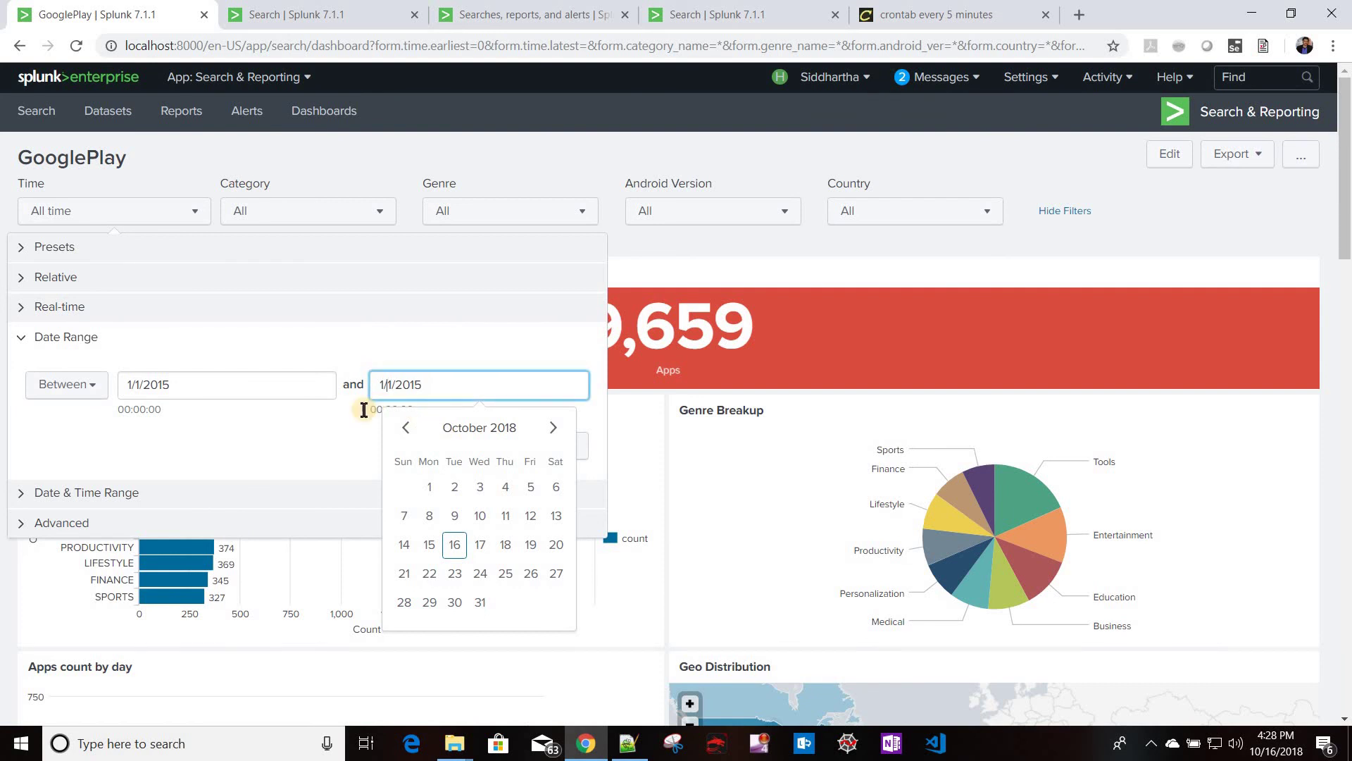
type("3")
left_click(536, 457)
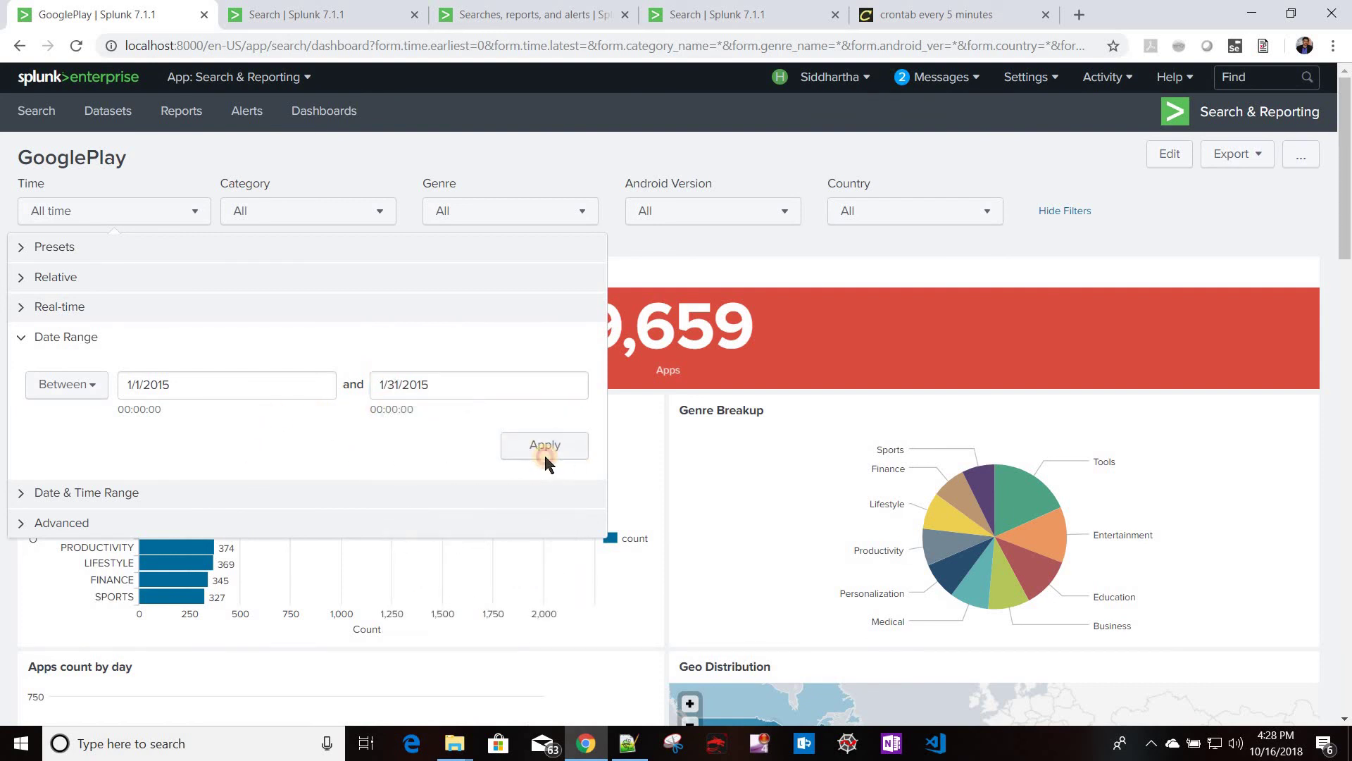
key("Return")
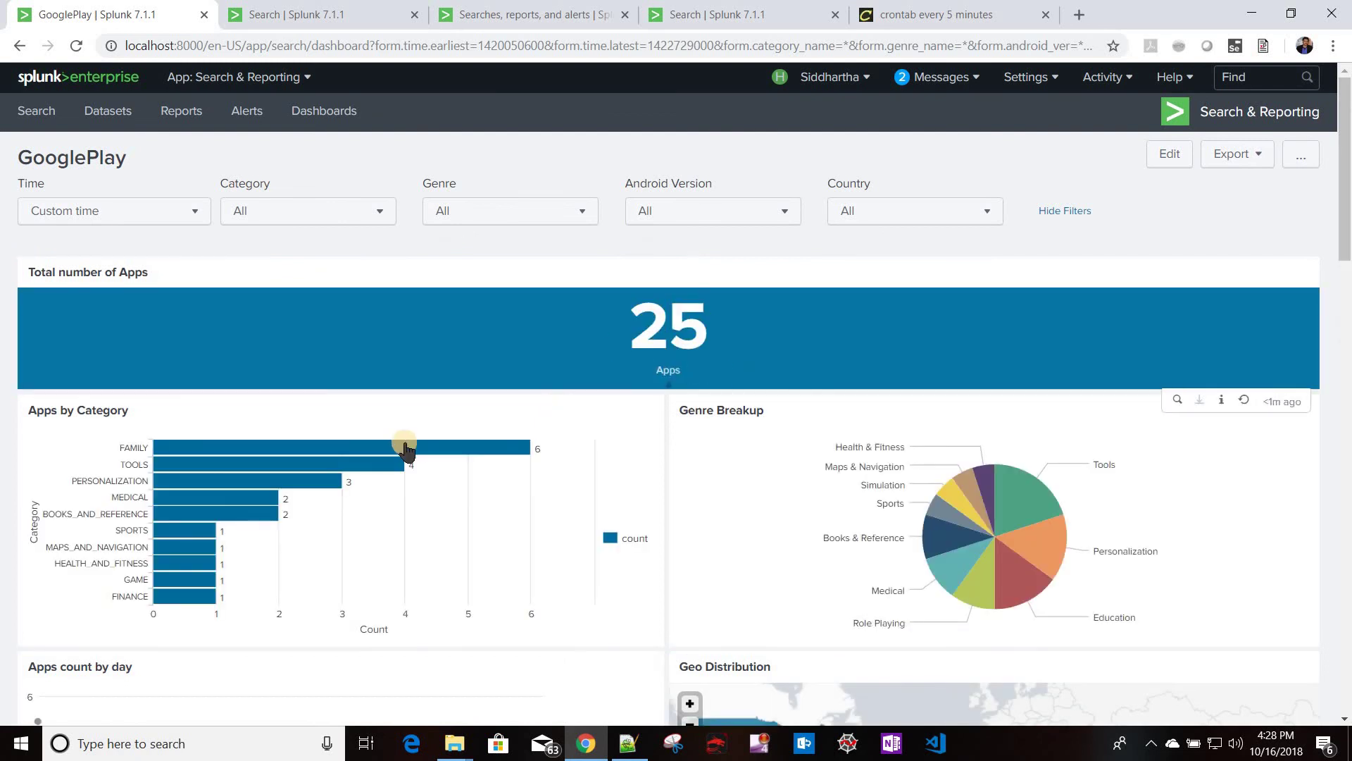
Step: Examine the dashboard's category, daily count and geo distribution panels for the selected January 2015 range
mouse_move(407, 448)
scroll(407, 448, "down", 5)
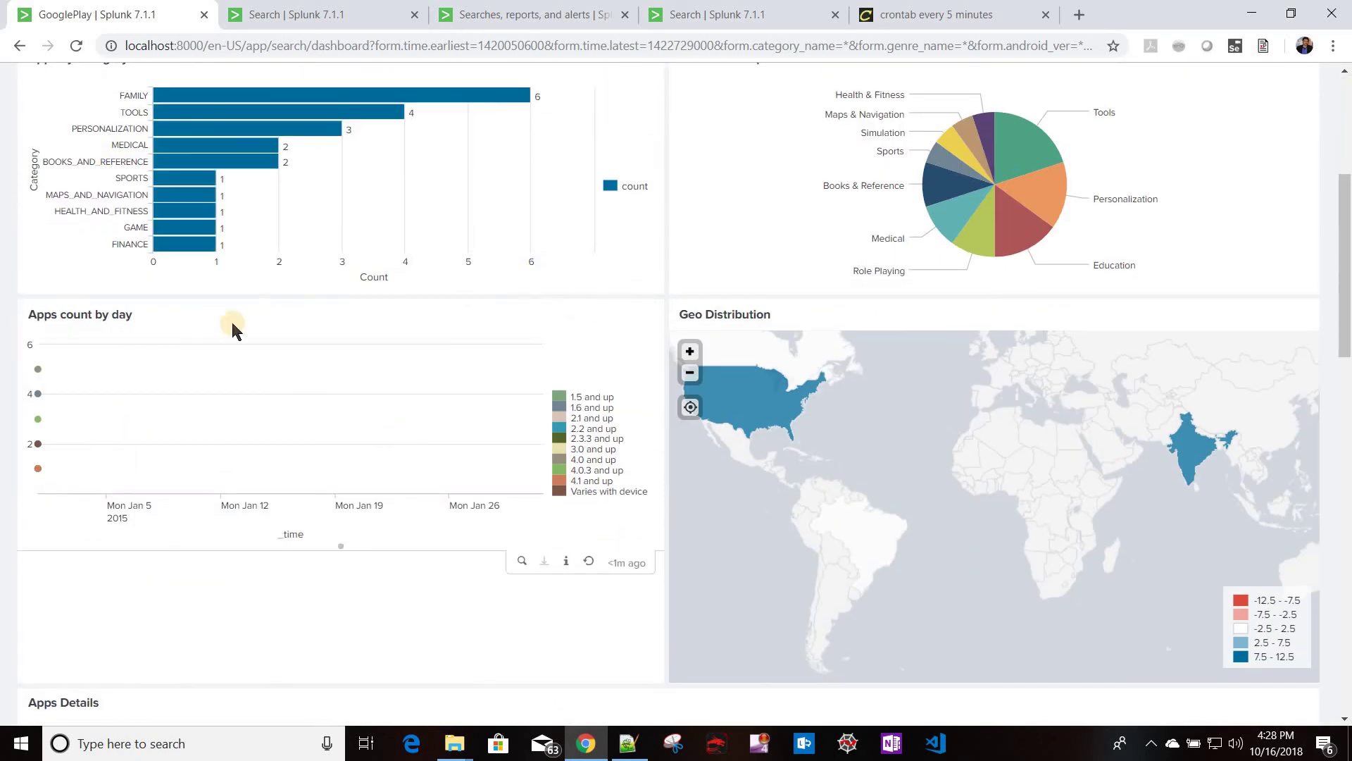
scroll(73, 144, "up", 4)
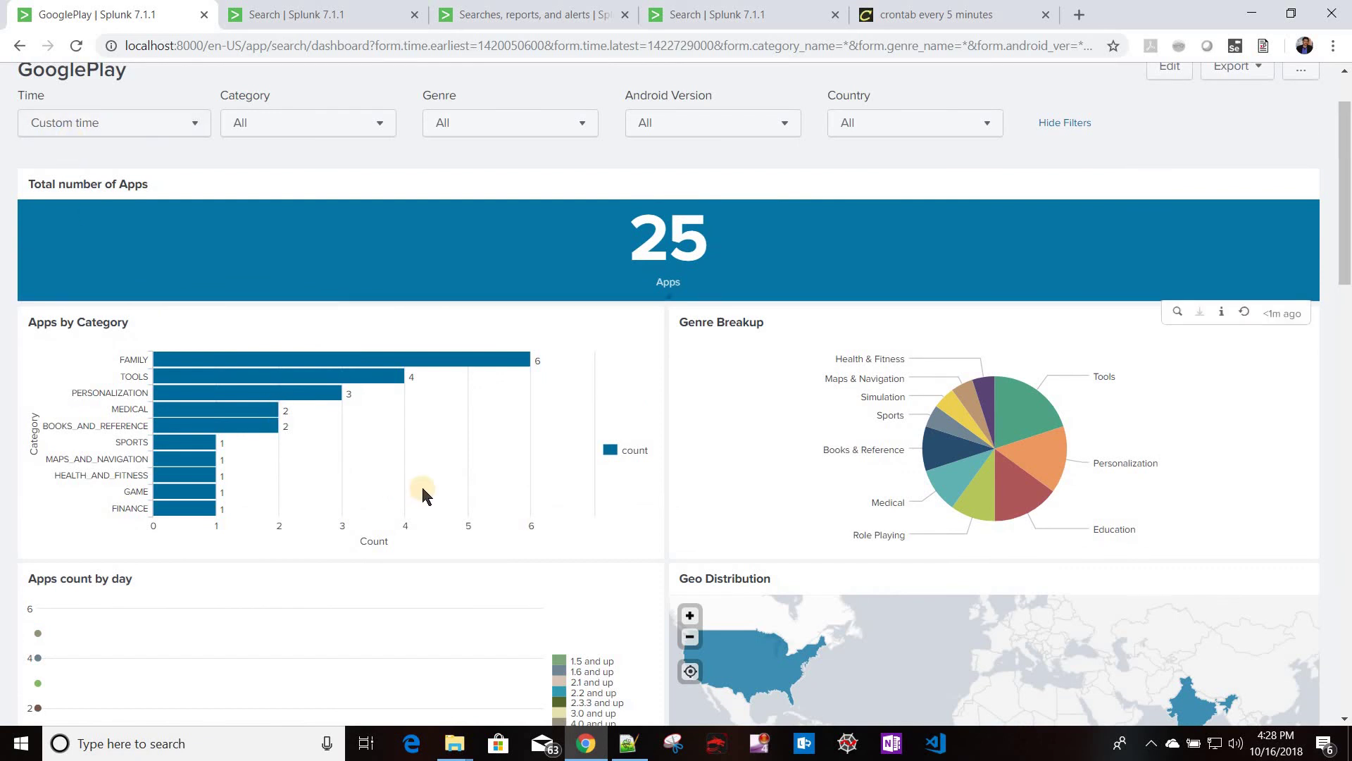
scroll(423, 493, "up", 2)
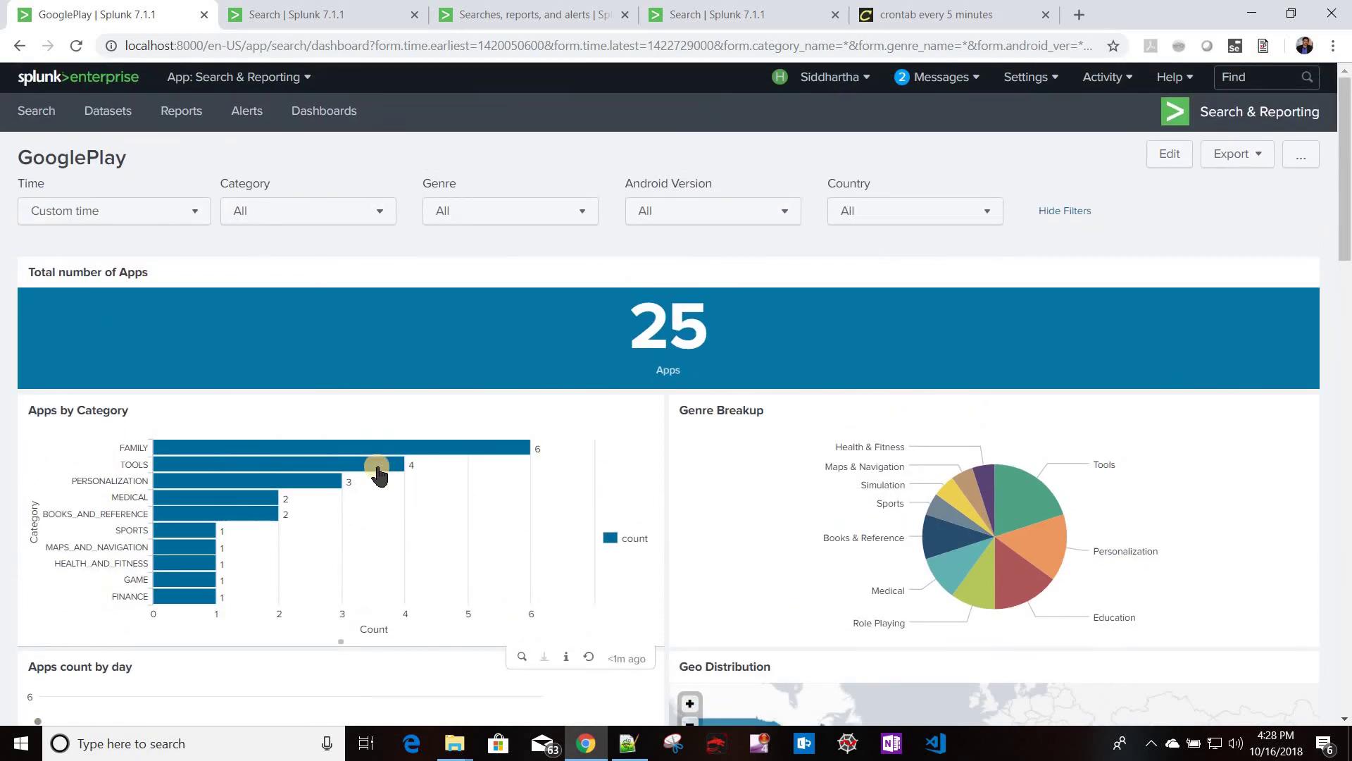
mouse_move(379, 474)
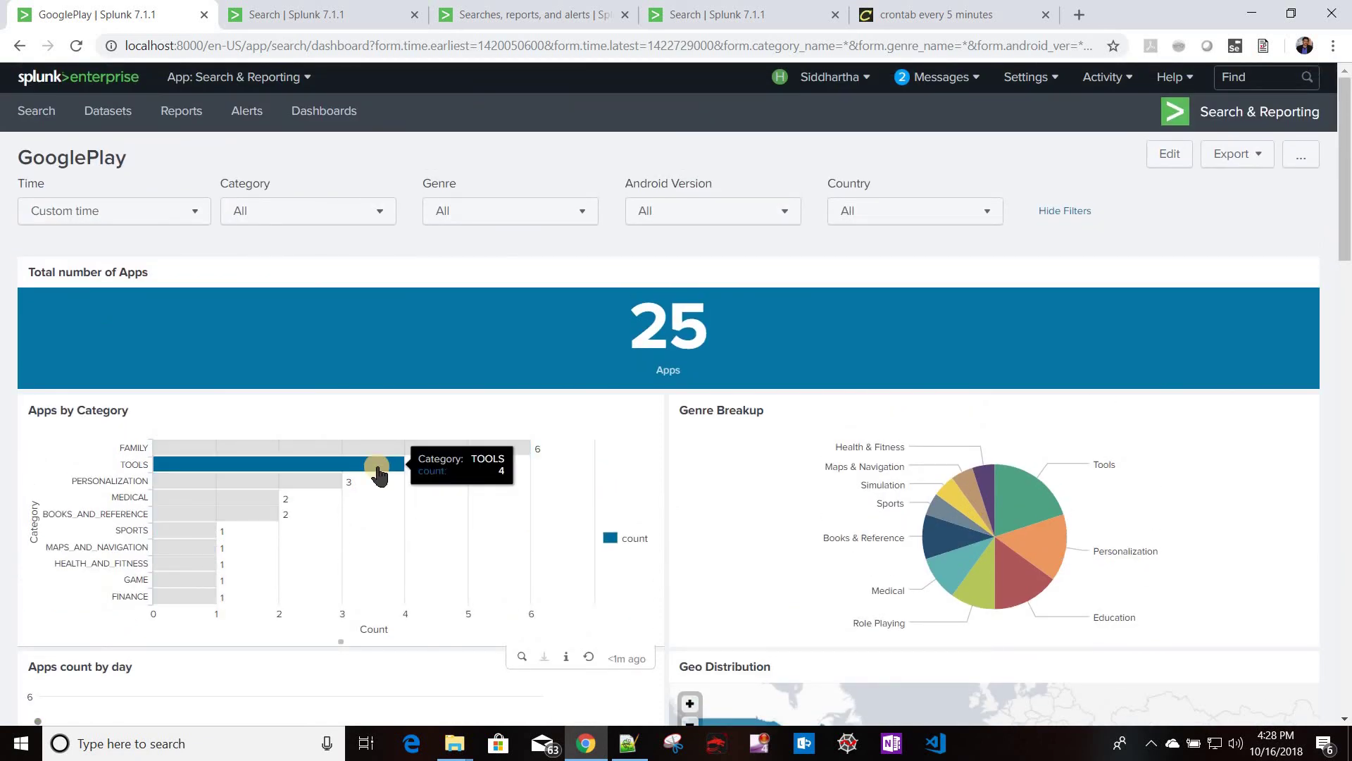
Step: Switch to Notepad++, show discussion_points.txt and highlight its first point on creating a saved search
key("alt+Tab")
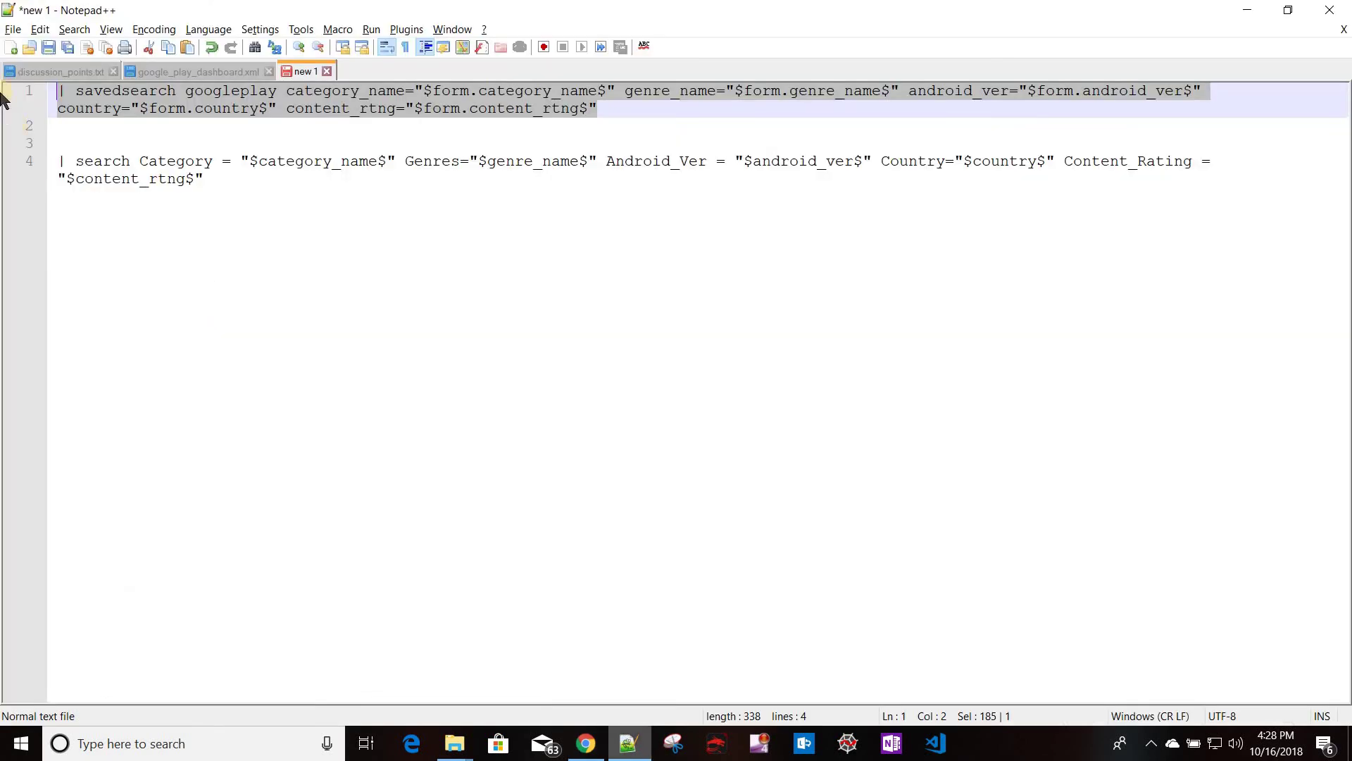
left_click(58, 72)
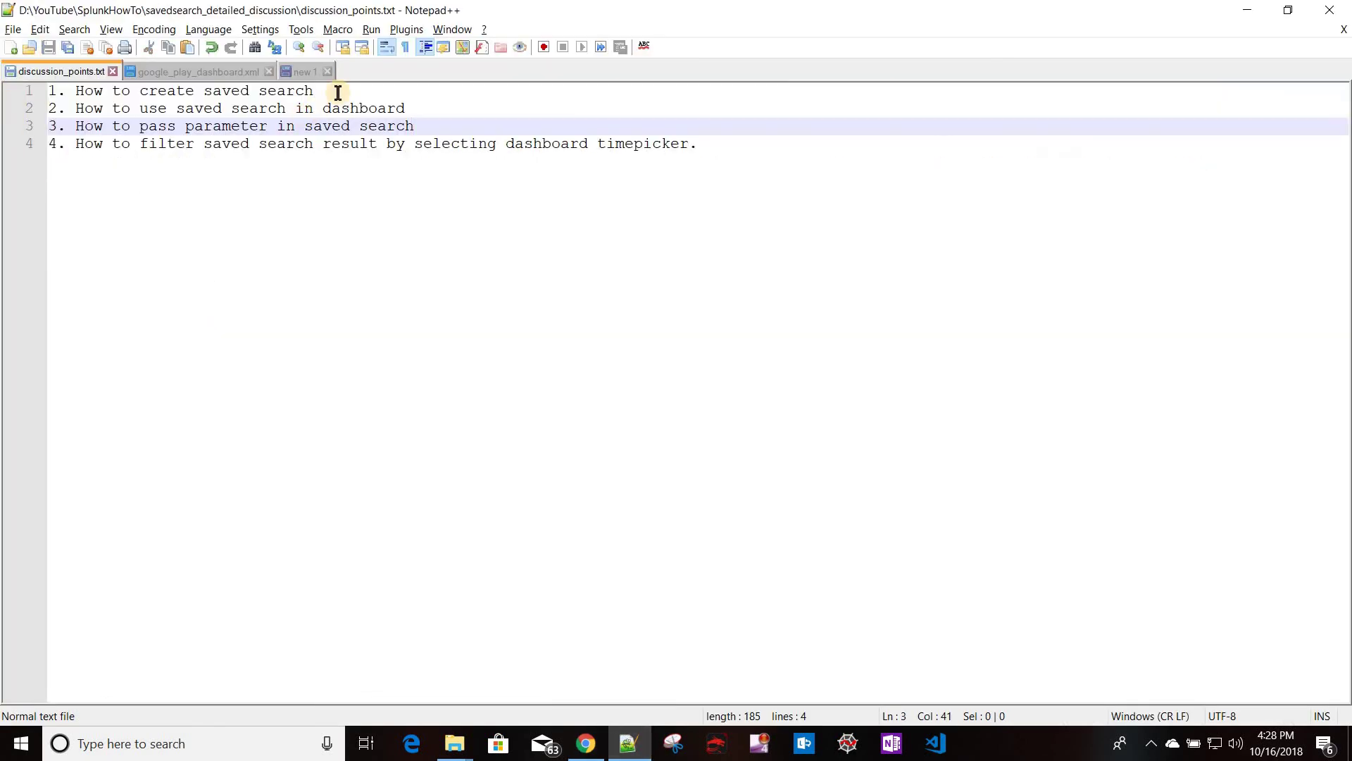
key("Up")
key("Up")
key("shift+Left")
key("shift+Left")
key("shift+Left")
key("shift+Left")
key("shift+Left")
key("shift+Left")
key("shift+Left")
key("shift+Left")
key("shift+Left")
key("shift+Left")
key("shift+Left")
key("shift+Left")
key("shift+Left")
key("shift+Left")
key("shift+Left")
key("shift+Left")
key("shift+Left")
key("shift+Left")
key("shift+Left")
key("shift+Left")
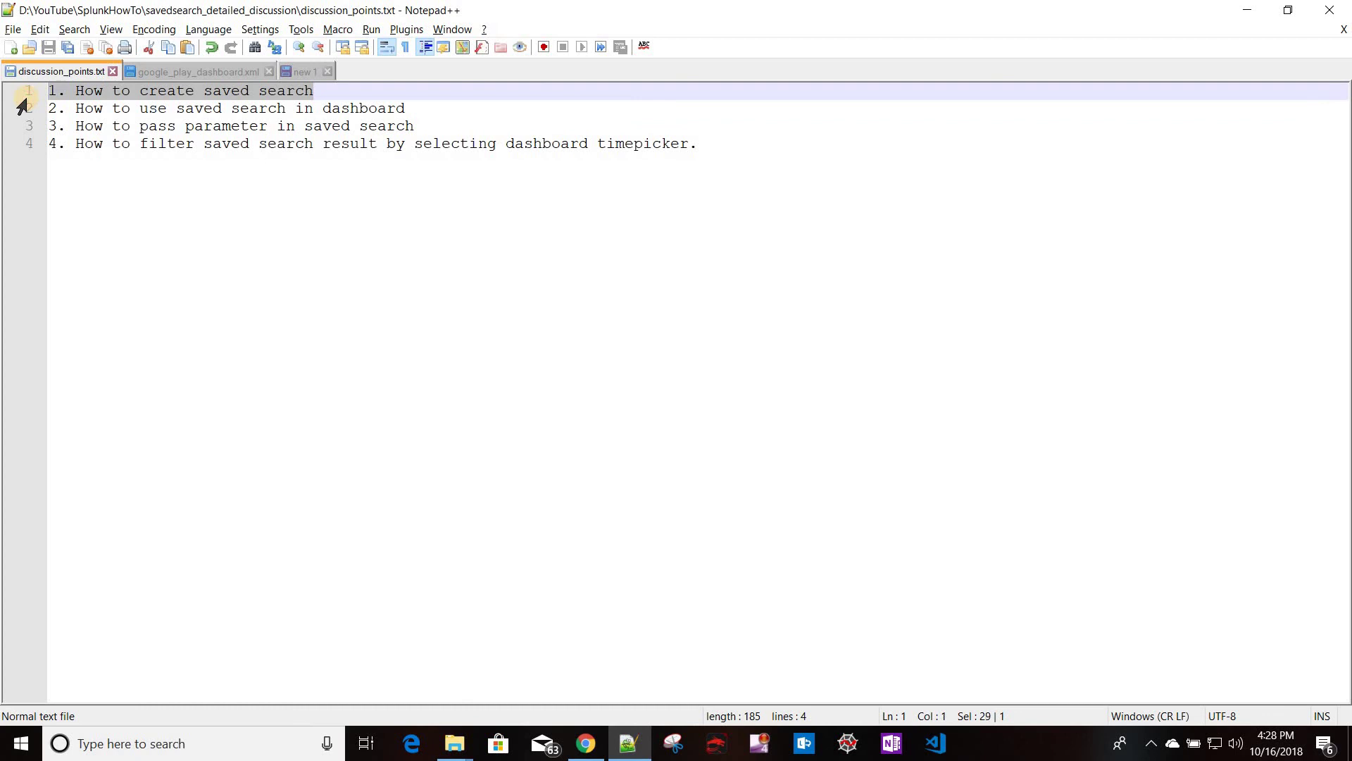
Step: Review the points on dashboard use, parameters and timepicker filtering in discussion_points.txt, and return to the GooglePlay dashboard in Chrome
double_click(343, 111)
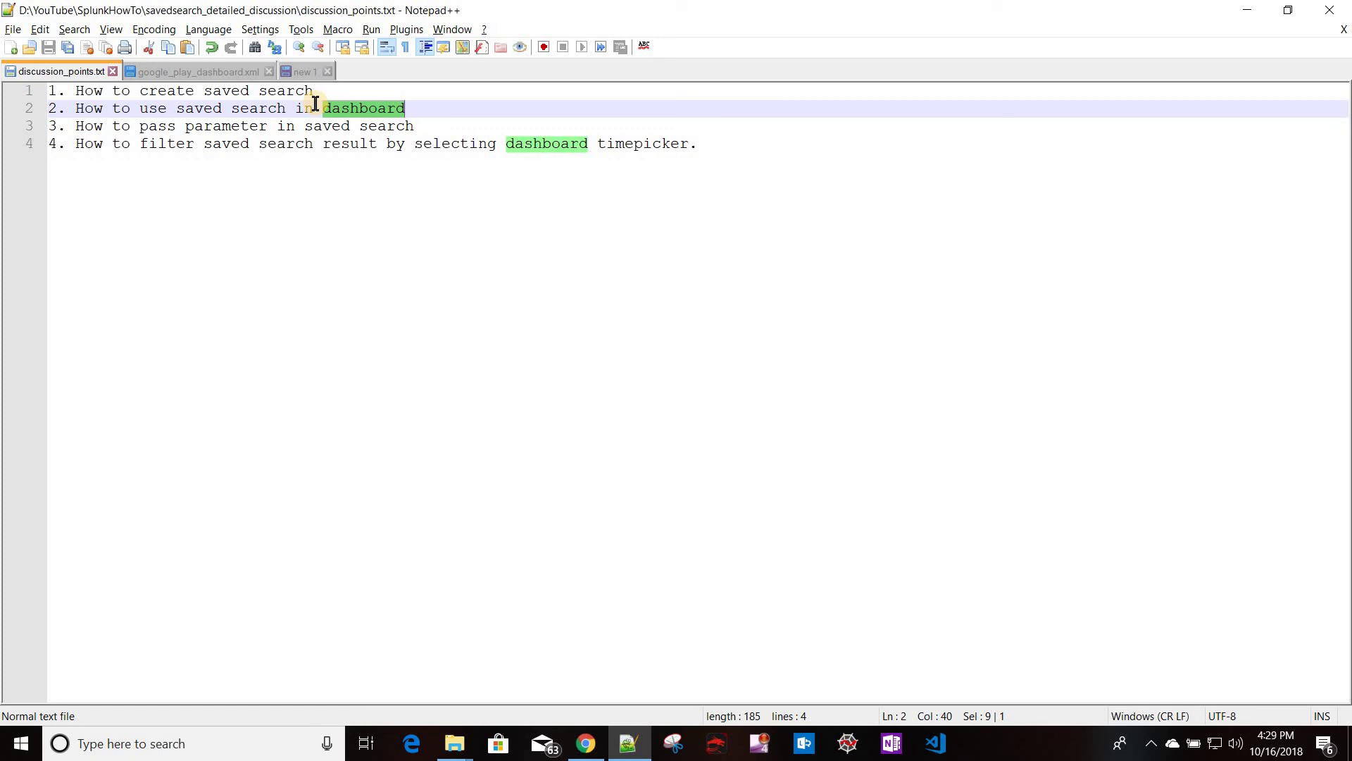
left_click(274, 127)
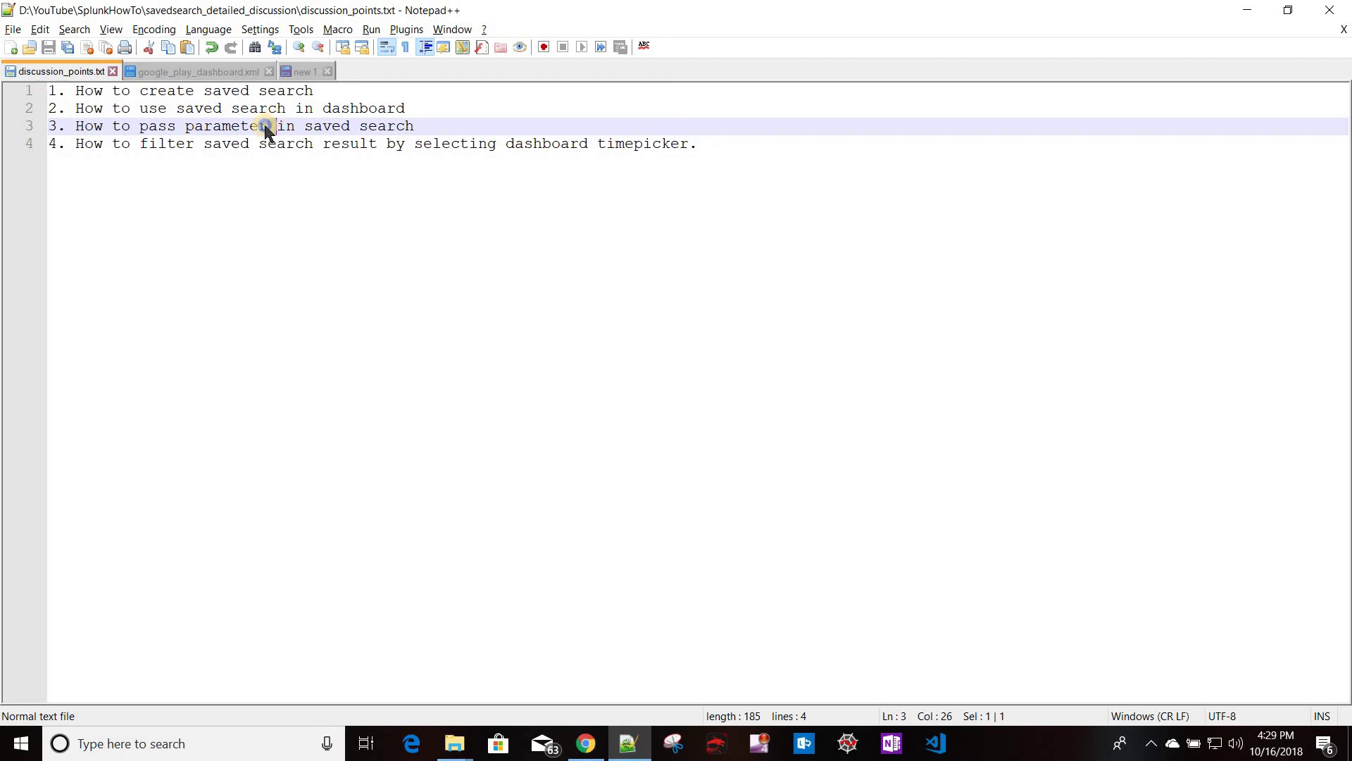
right_click(281, 130)
left_click(259, 144)
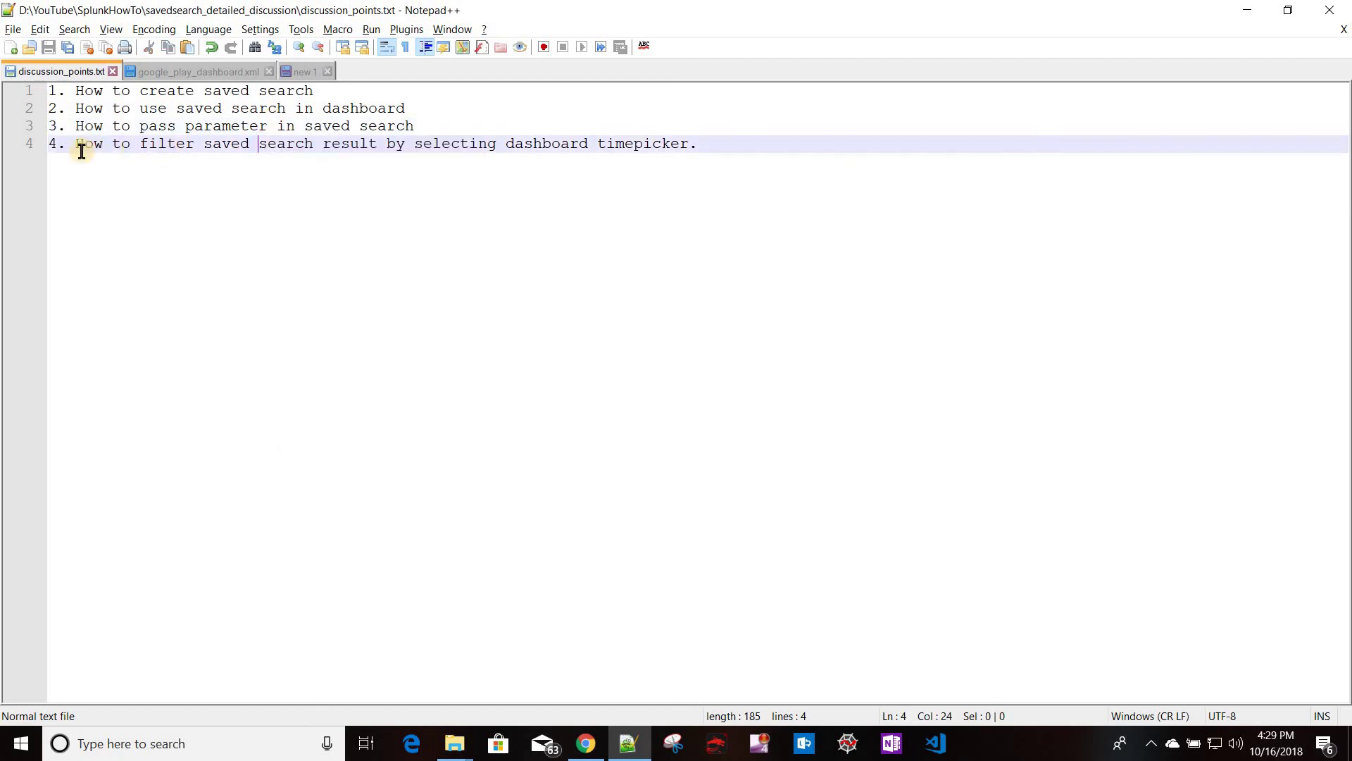
left_click_drag(105, 146, 733, 162)
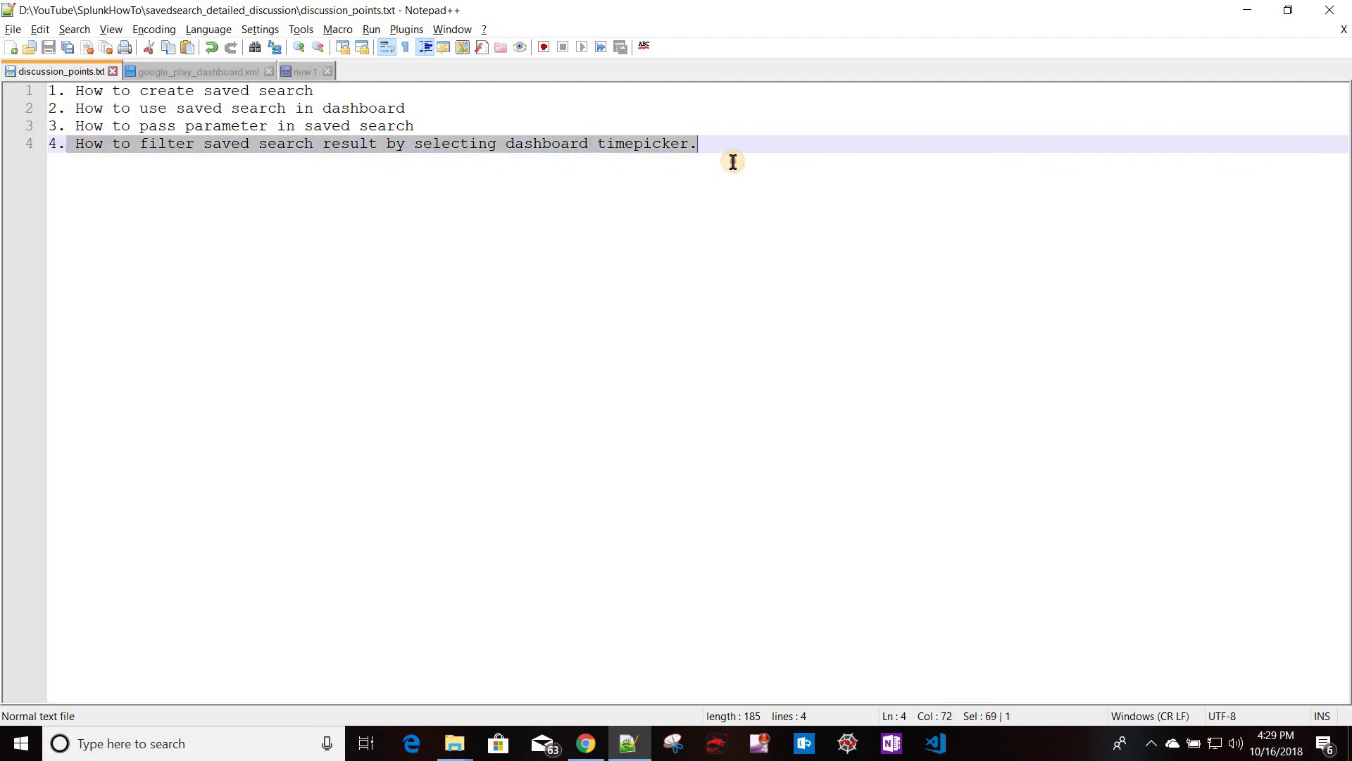
left_click(586, 741)
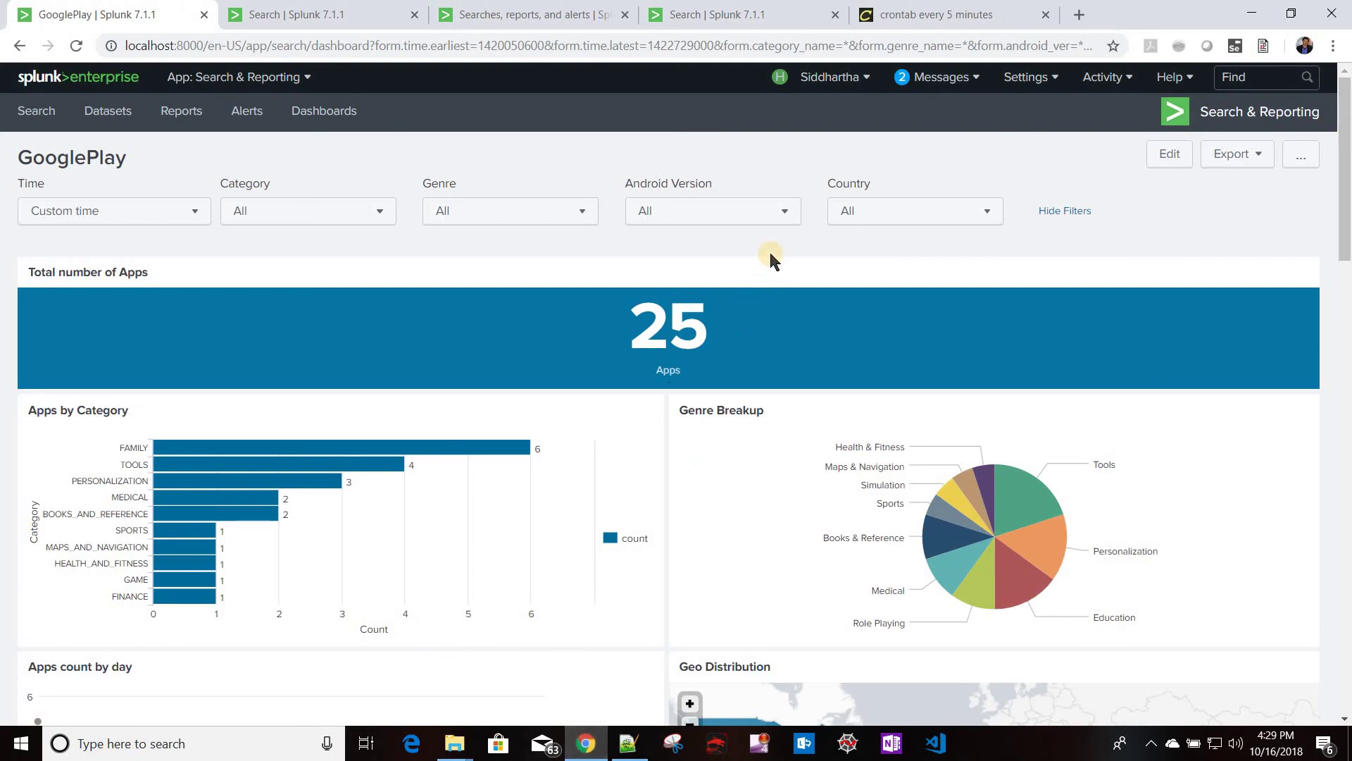
mouse_move(768, 262)
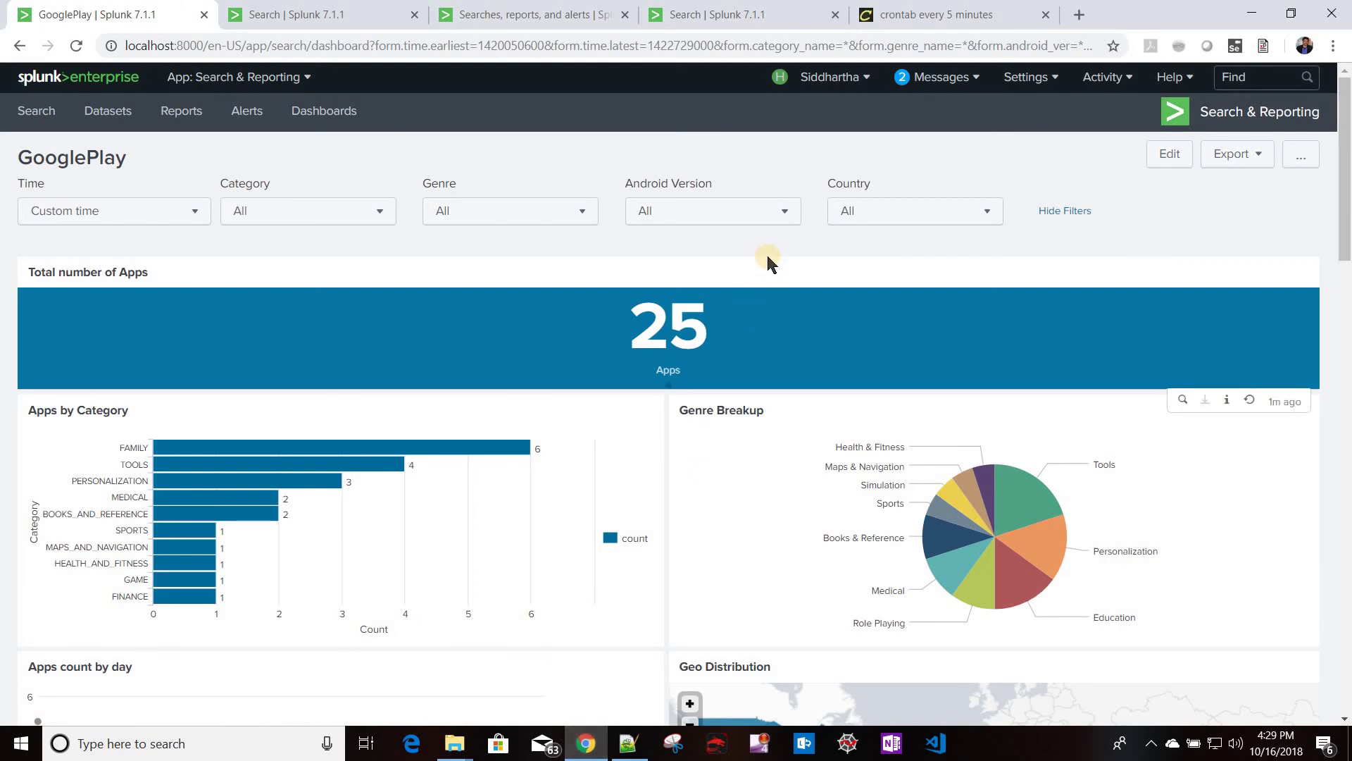